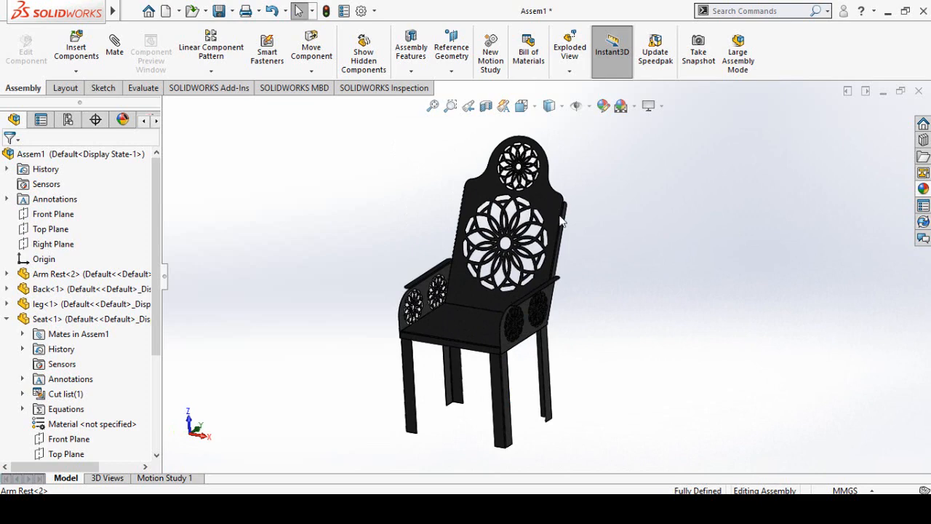
pyautogui.moveTo(619, 293)
pyautogui.mouseDown(button='middle')
pyautogui.moveTo(602, 231)
pyautogui.moveTo(603, 252)
pyautogui.moveTo(617, 256)
pyautogui.moveTo(589, 254)
pyautogui.moveTo(608, 253)
pyautogui.moveTo(618, 288)
pyautogui.mouseUp(button='middle')
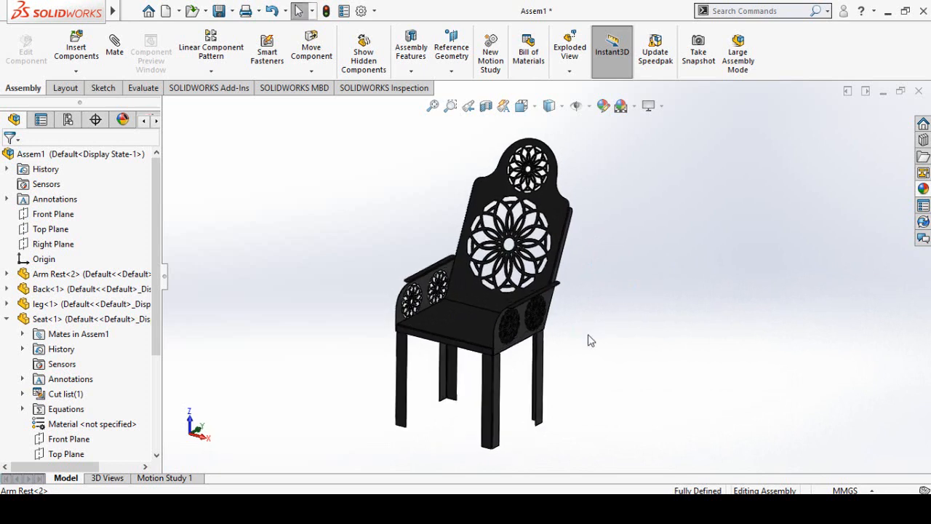
pyautogui.moveTo(588, 336); pyautogui.dragTo(605, 334, button='middle')
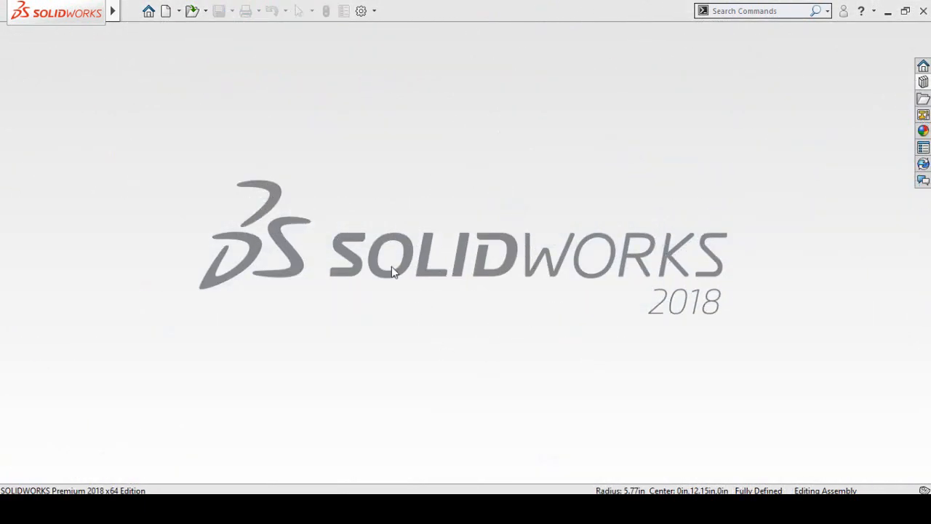
# - Create a new part and start a sketch on the Front Plane
pyautogui.click(165, 11)
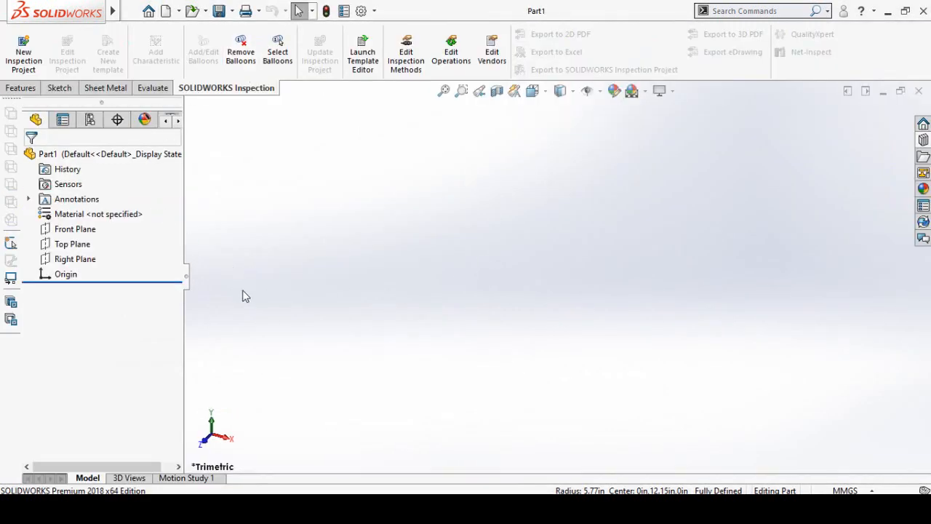
pyautogui.click(59, 231)
pyautogui.click(70, 208)
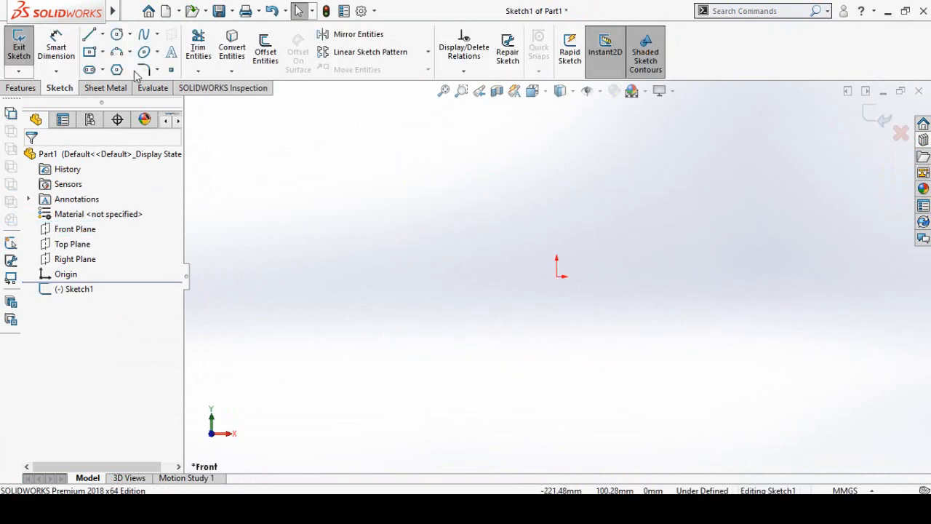
# - Sketch a closed stepped outline around the origin with a narrower tab about 46 mm wide on top, and make its slanted left side vertical
pyautogui.click(89, 34)
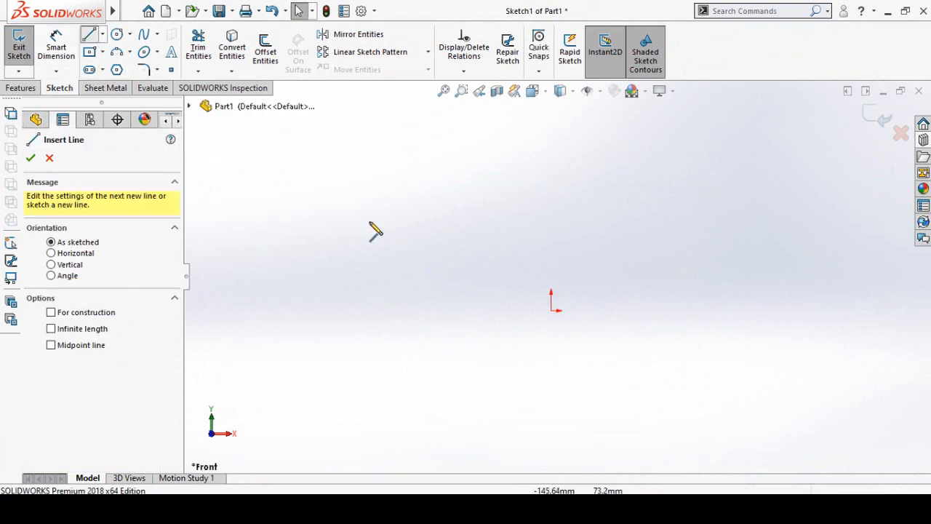
pyautogui.click(480, 348)
pyautogui.click(611, 348)
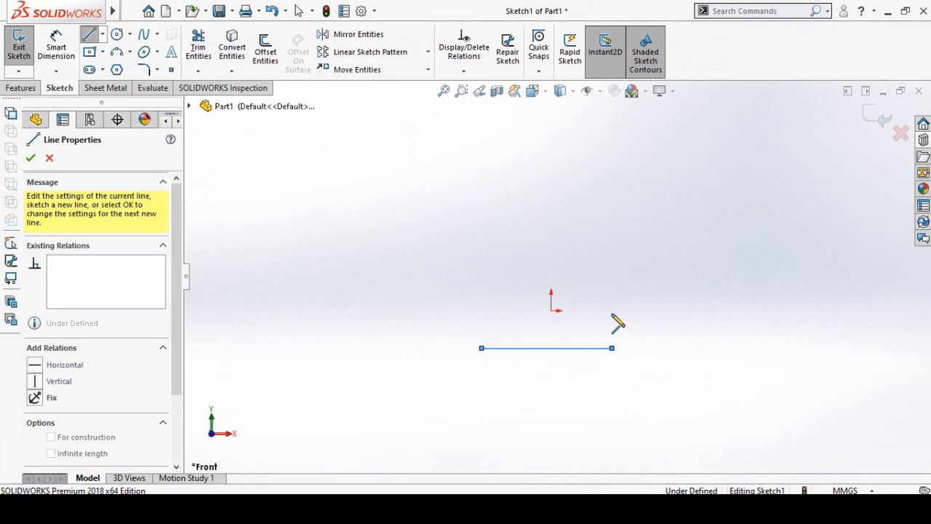
pyautogui.click(611, 224)
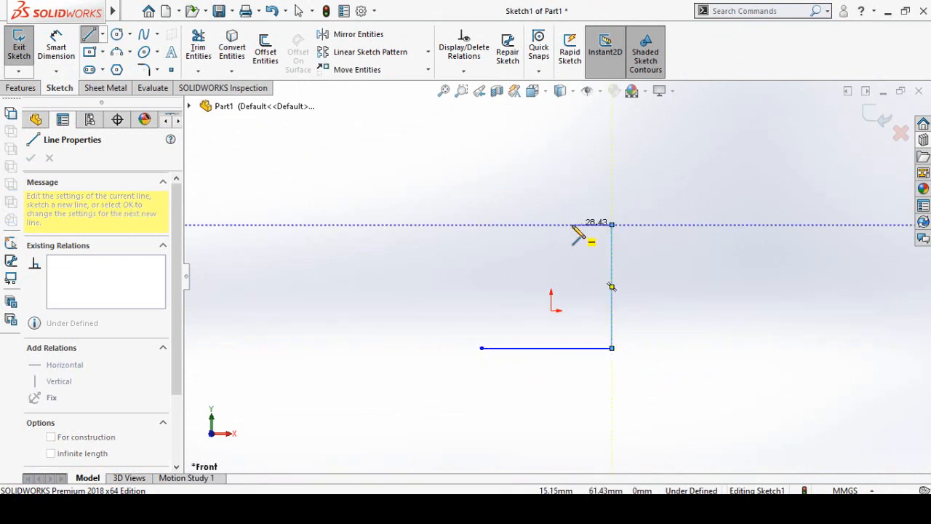
pyautogui.click(572, 224)
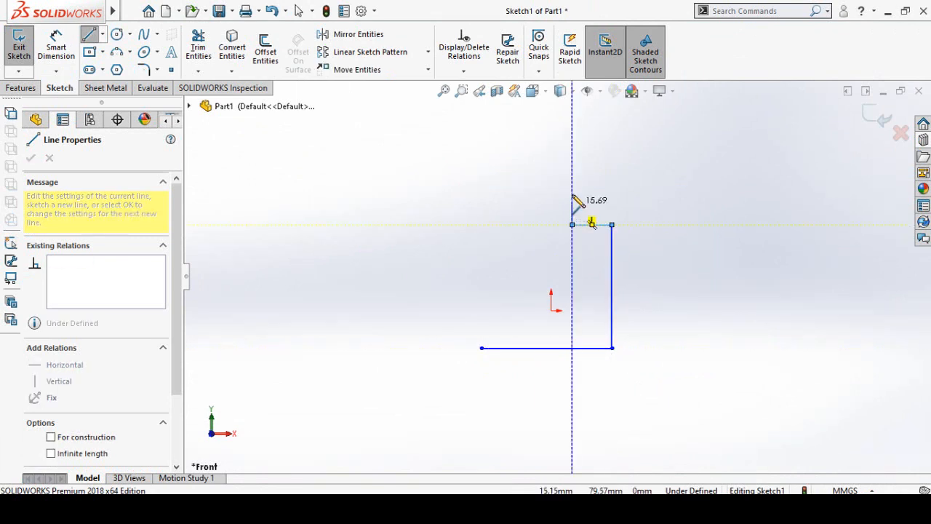
pyautogui.click(509, 193)
pyautogui.click(509, 224)
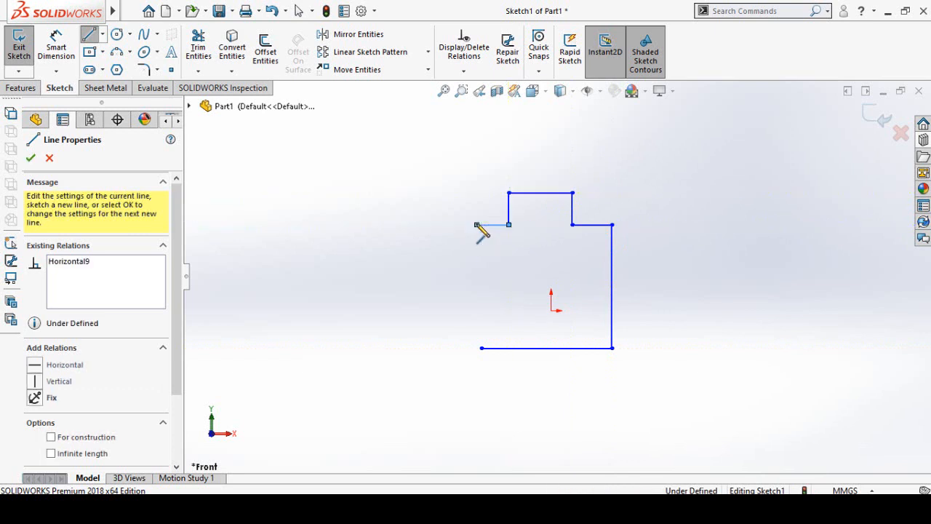
pyautogui.click(477, 225)
pyautogui.click(481, 348)
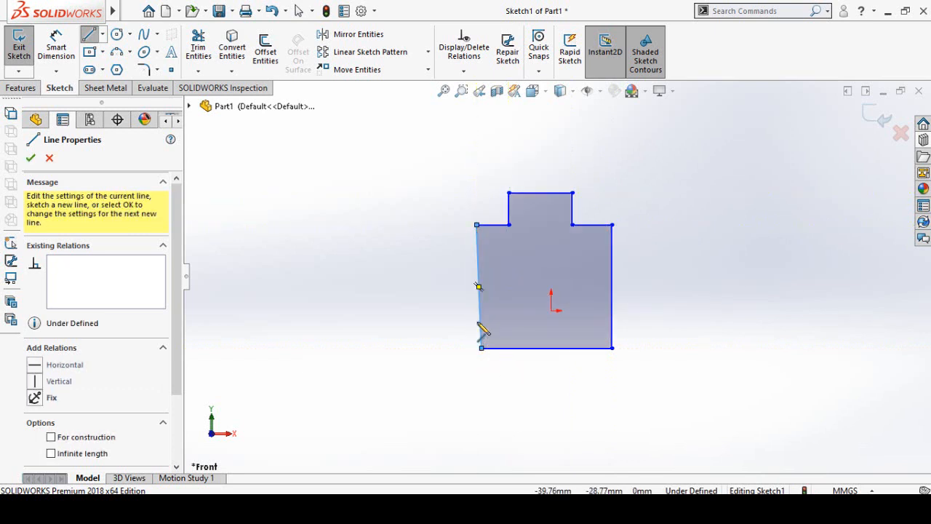
pyautogui.press('Escape')
pyautogui.click(480, 301)
pyautogui.click(536, 241)
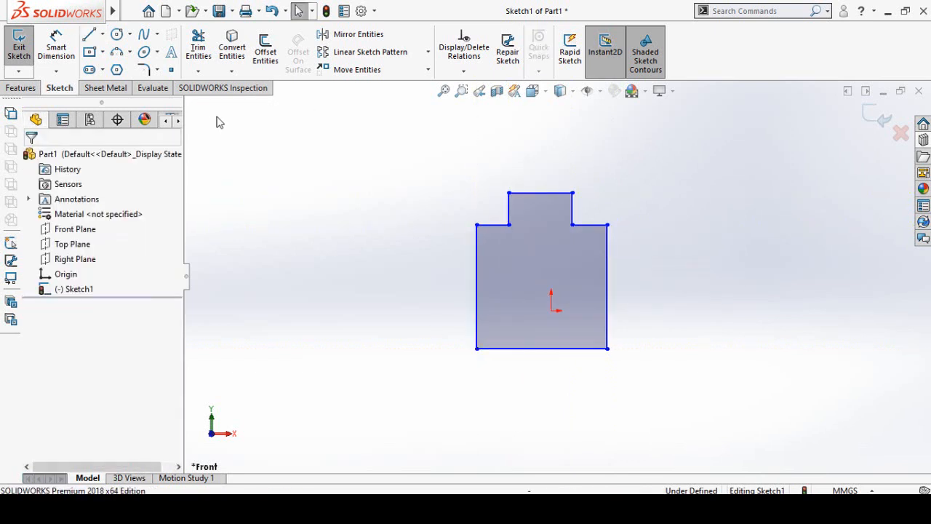
# - Draw centerlines from the bottom edge's midpoint to the origin and on to the left edge's midpoint
pyautogui.click(103, 34)
pyautogui.click(121, 66)
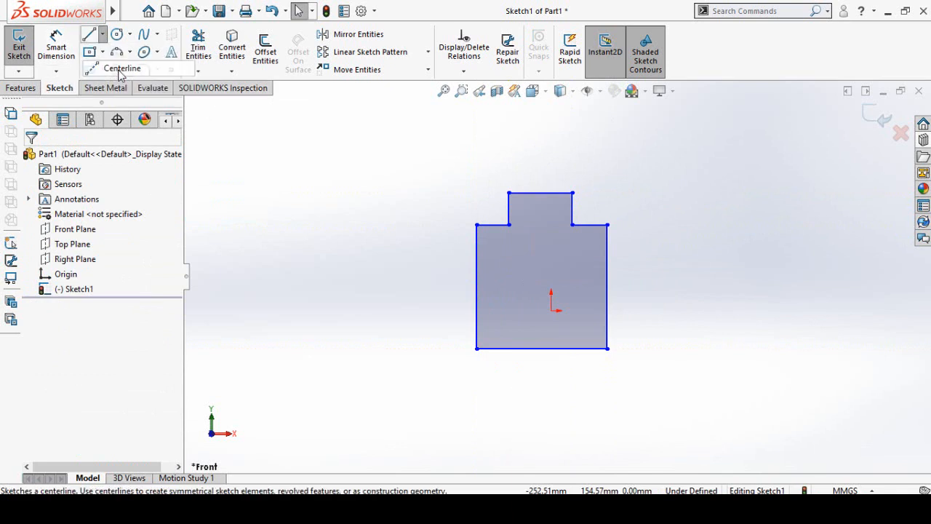
pyautogui.click(542, 347)
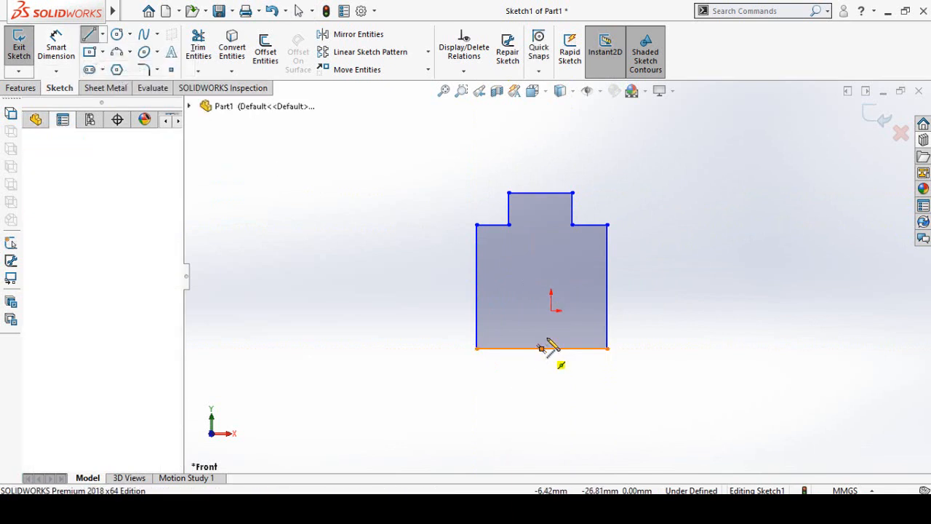
pyautogui.click(551, 311)
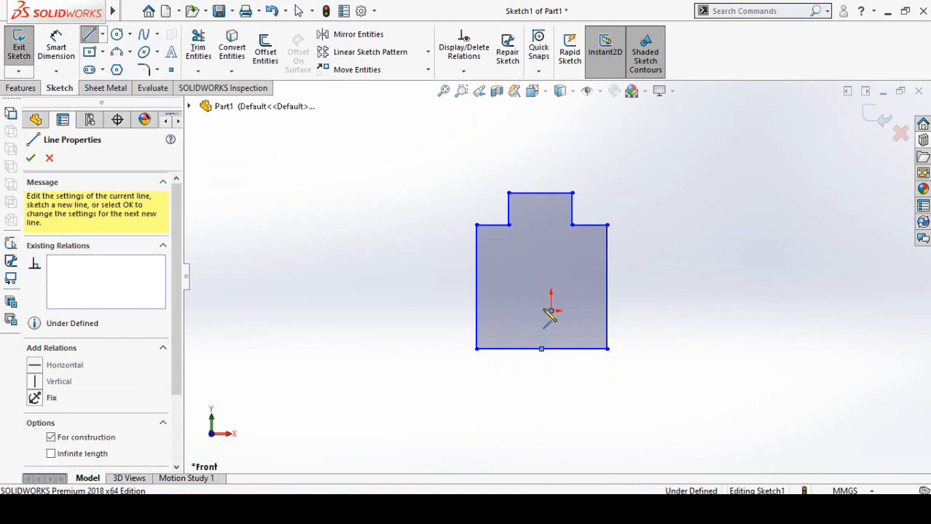
pyautogui.click(477, 287)
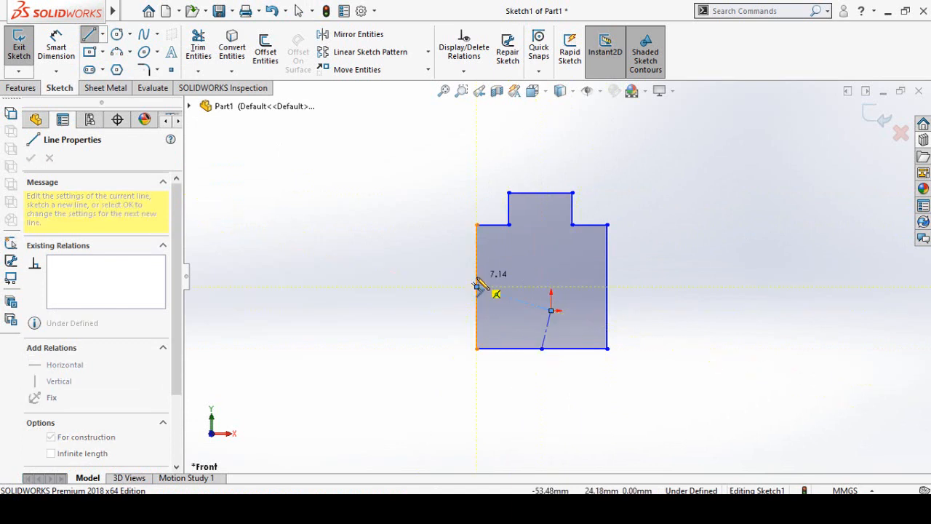
pyautogui.press('Escape')
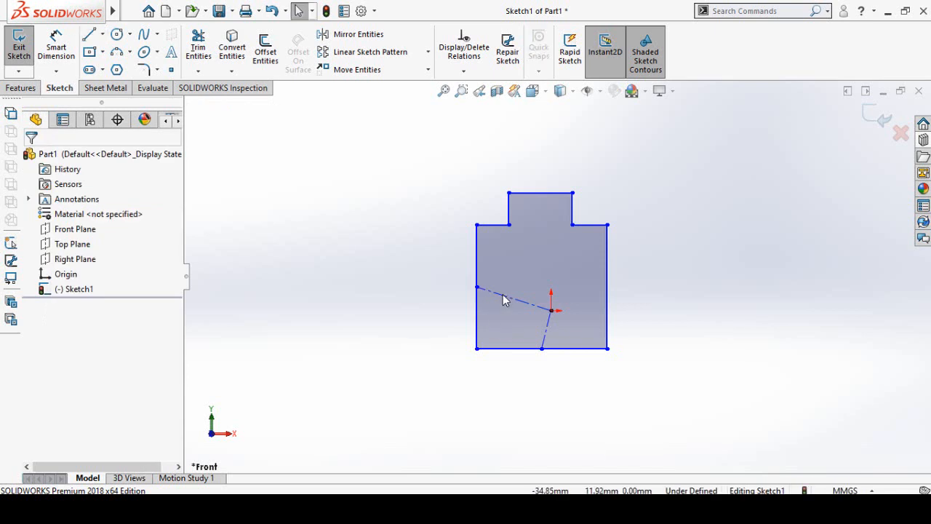
# - Constrain the centerline to the left edge as horizontal and the one to the bottom edge as vertical
pyautogui.click(504, 296)
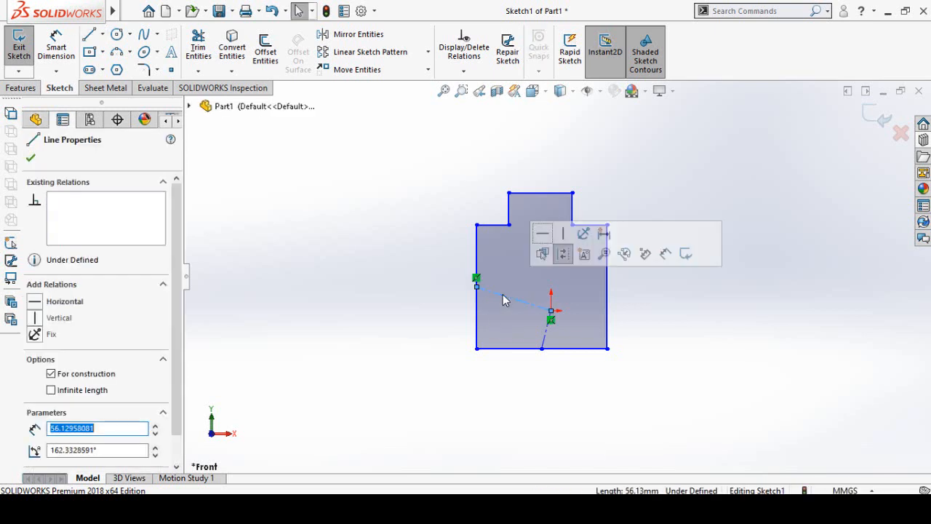
pyautogui.click(544, 235)
pyautogui.press('Escape')
pyautogui.click(548, 336)
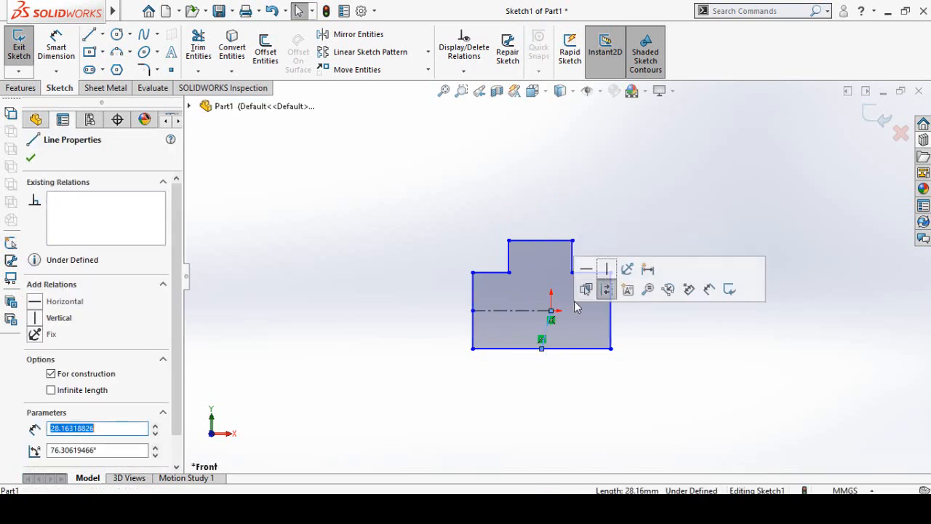
pyautogui.click(606, 271)
pyautogui.click(623, 401)
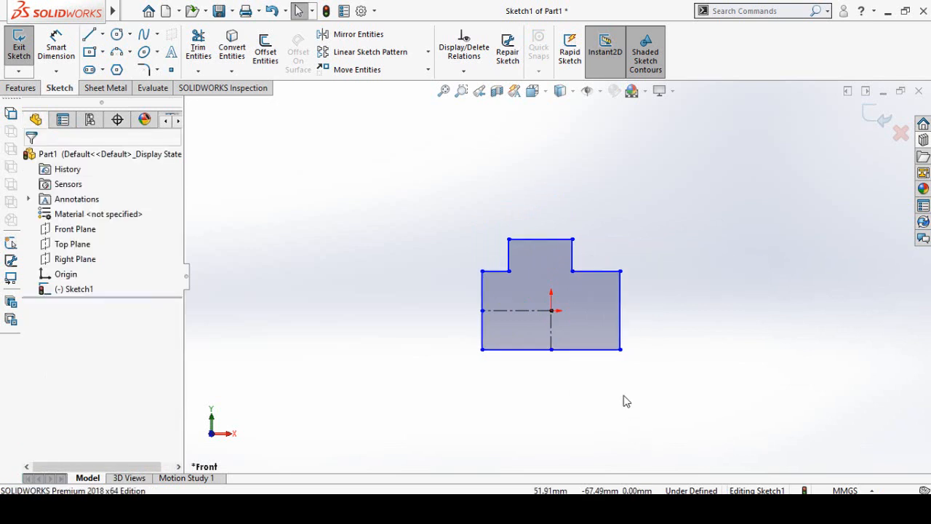
# - Make the two shoulder lines beside the tab equal in length and collinear
pyautogui.click(494, 272)
pyautogui.keyDown('ctrl'); pyautogui.click(604, 271); pyautogui.keyUp('ctrl')
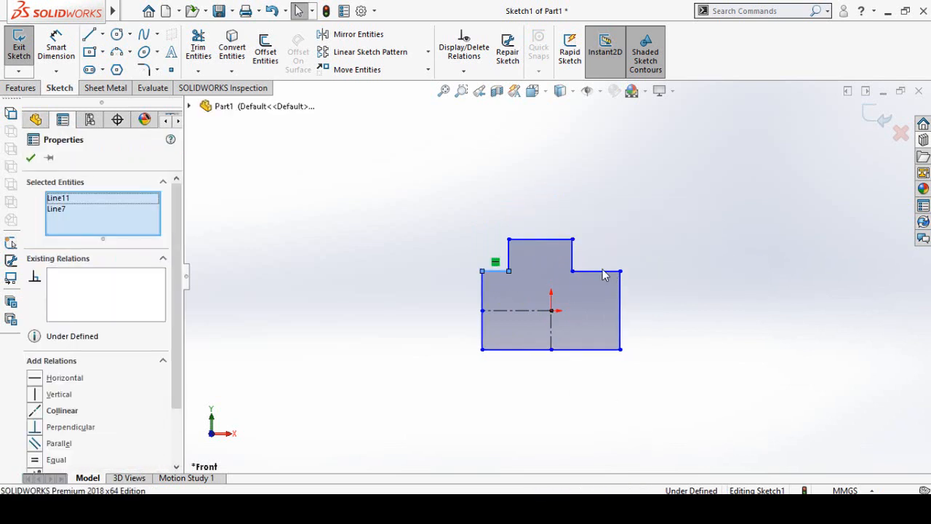
pyautogui.click(744, 210)
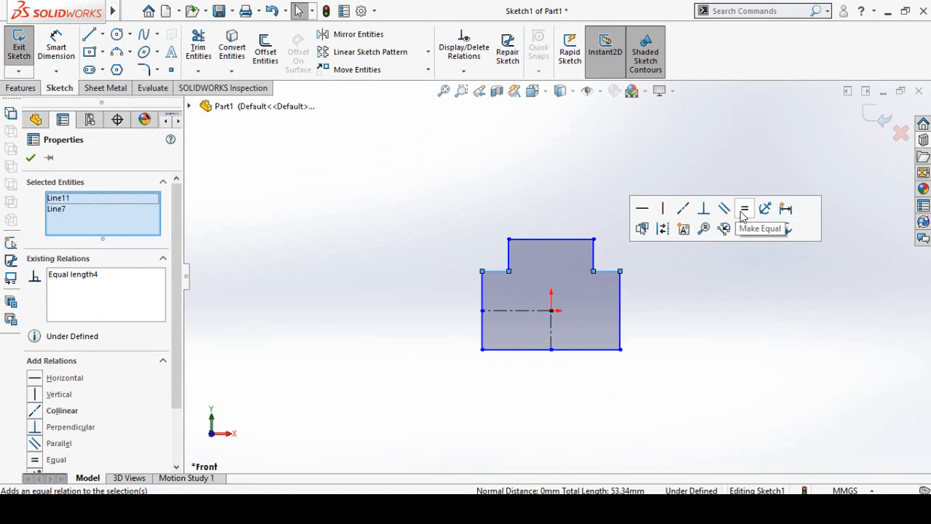
pyautogui.click(687, 213)
pyautogui.click(678, 328)
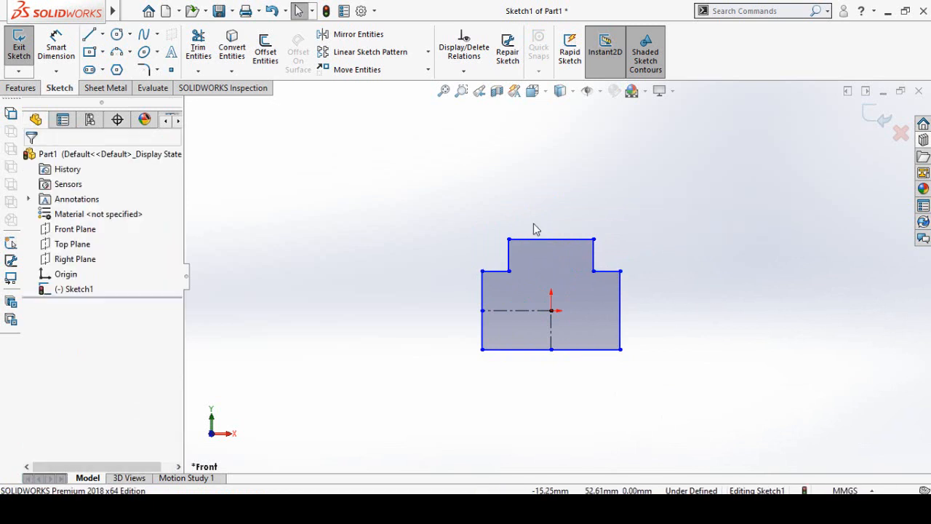
# - Raise the tab's top edge so its sides are about 41 mm tall, and delete that edge
pyautogui.moveTo(537, 238)
pyautogui.mouseDown()
pyautogui.moveTo(536, 205)
pyautogui.moveTo(538, 214)
pyautogui.mouseUp()
pyautogui.click(705, 394)
pyautogui.moveTo(706, 393); pyautogui.dragTo(695, 335, button='right')
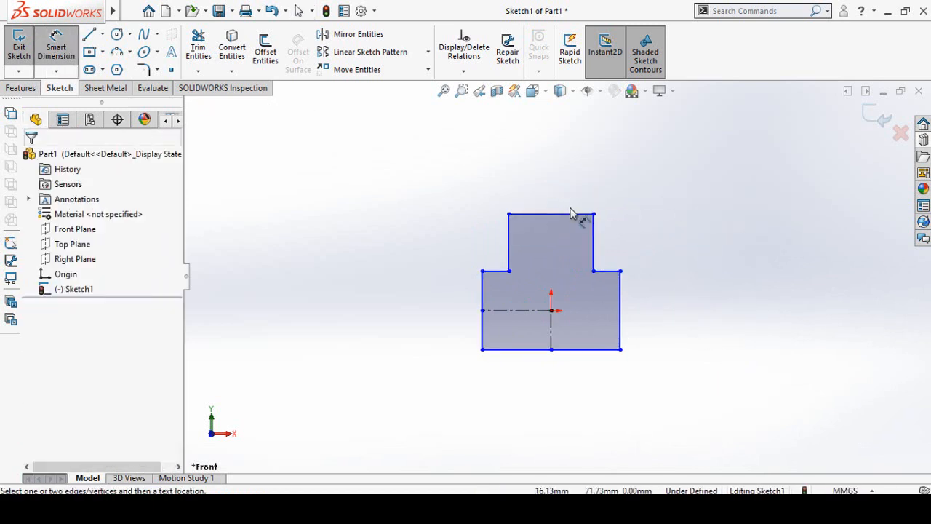
pyautogui.press('Escape')
pyautogui.click(548, 214)
pyautogui.press('Delete')
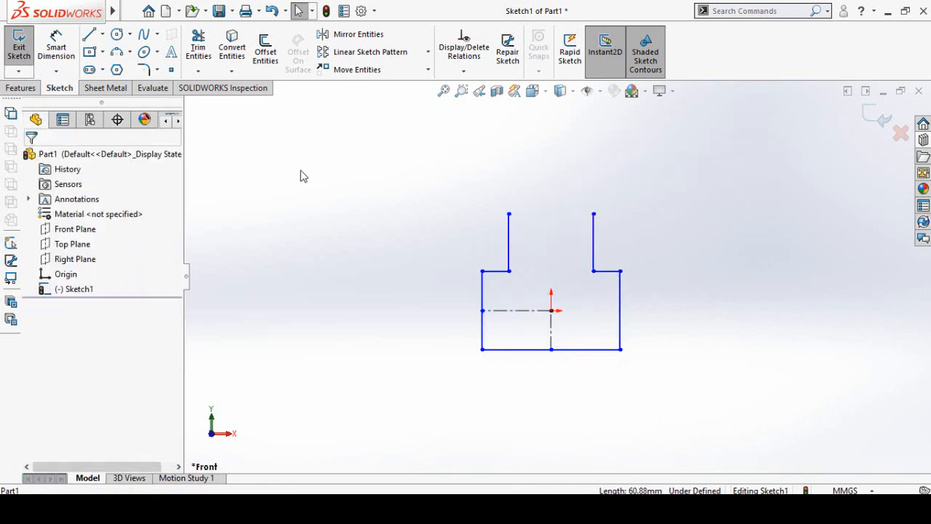
# - Close the tab's open top with a three-point arc of about 30 mm radius between the ends of its two sides
pyautogui.click(117, 57)
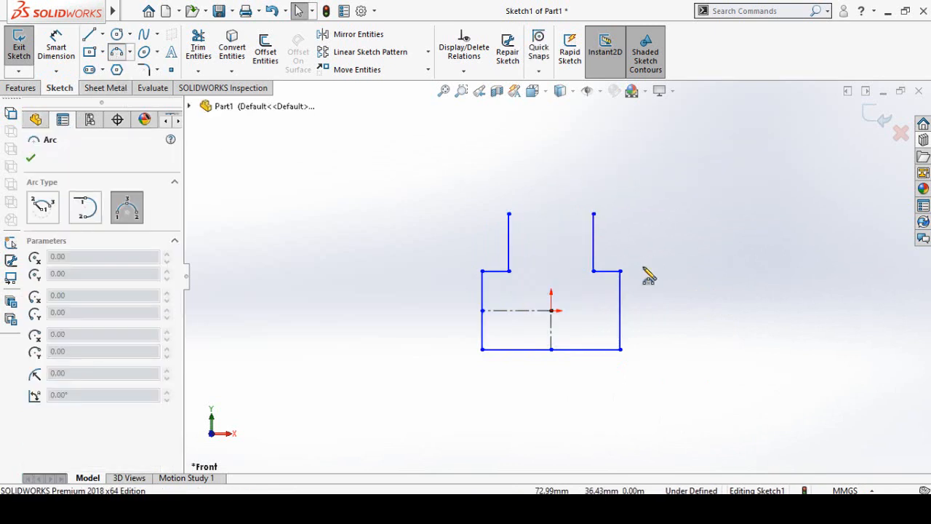
pyautogui.click(508, 214)
pyautogui.click(594, 214)
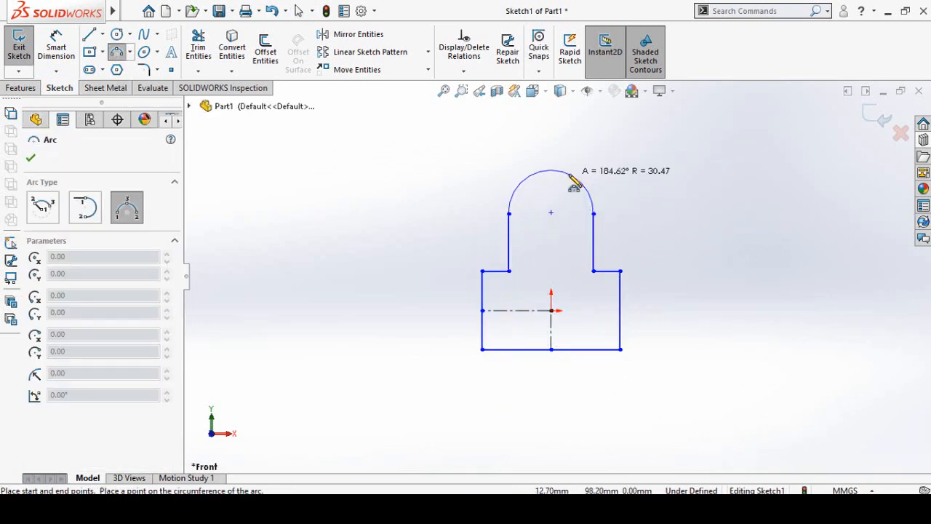
pyautogui.click(570, 177)
pyautogui.press('Escape')
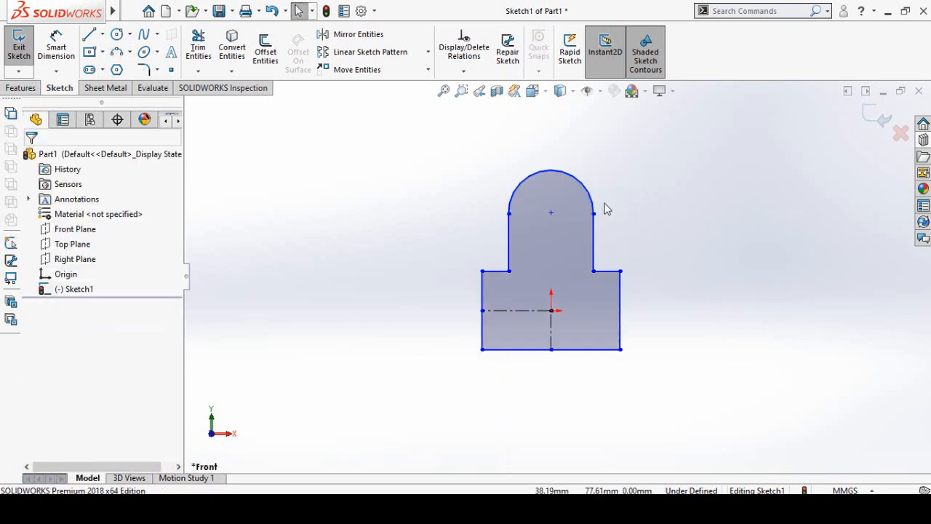
# - Make the tab's two vertical sides equal and the top arc tangent to the right one
pyautogui.click(593, 232)
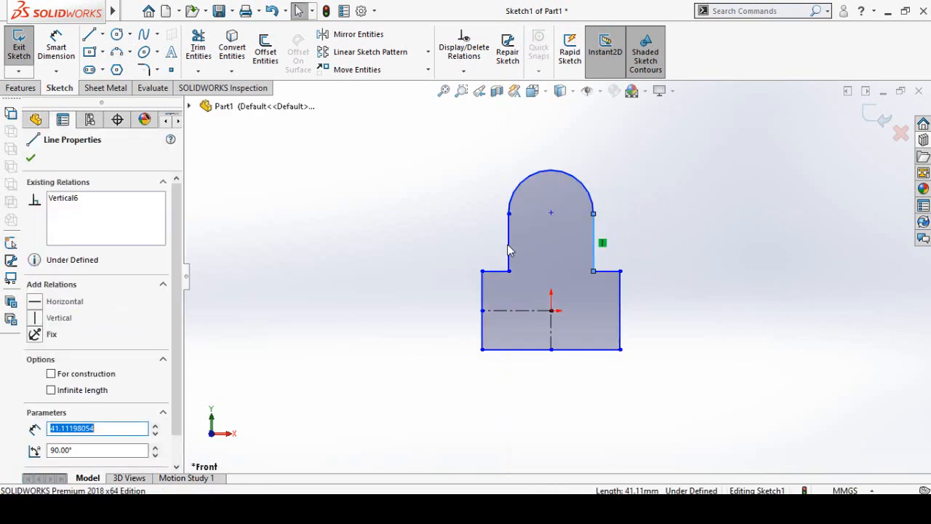
pyautogui.keyDown('ctrl'); pyautogui.click(508, 251); pyautogui.keyUp('ctrl')
pyautogui.press('Escape')
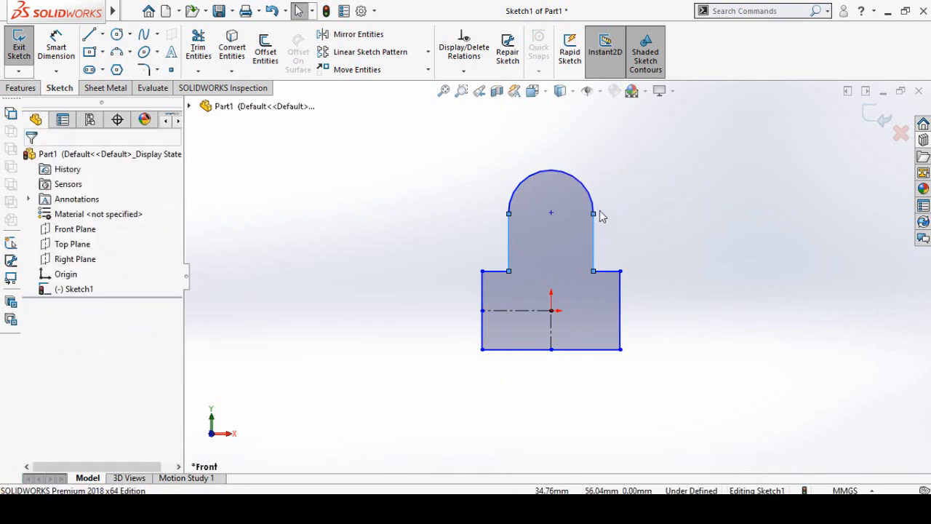
pyautogui.moveTo(625, 188); pyautogui.dragTo(589, 234)
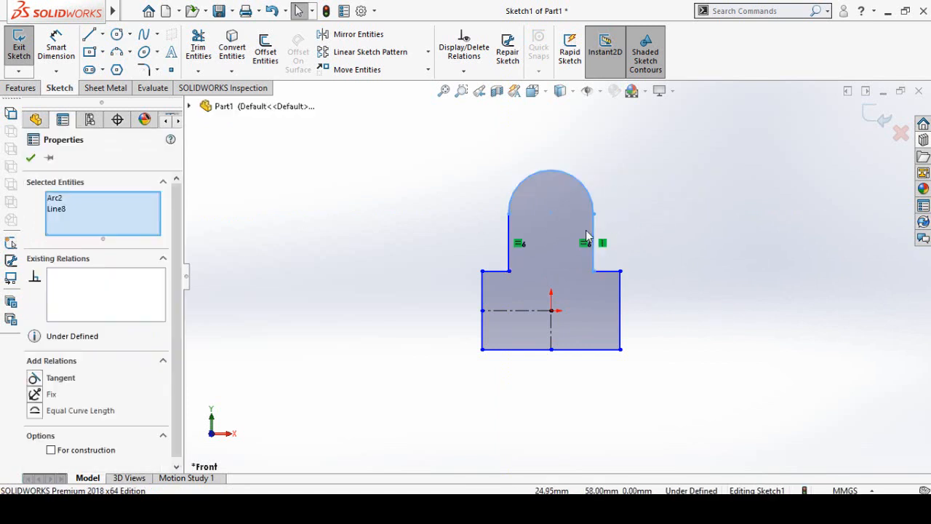
pyautogui.click(625, 172)
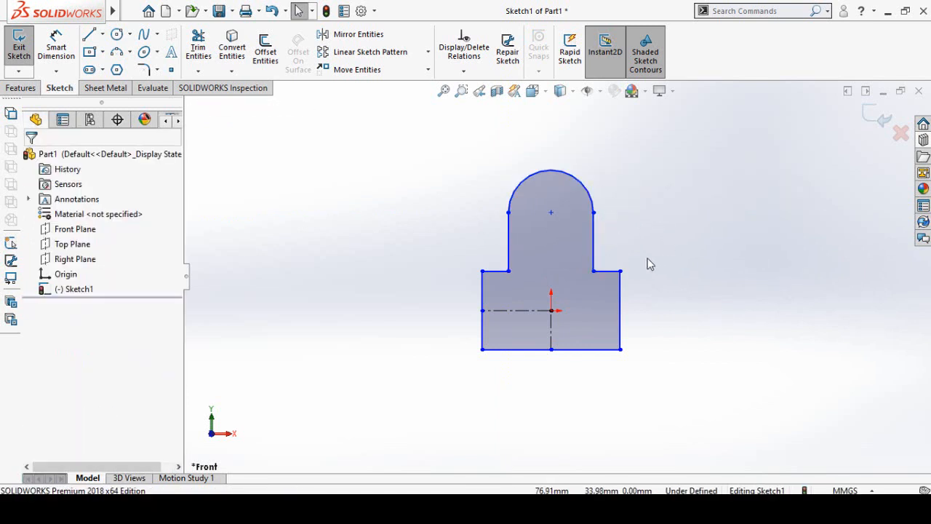
# - Add a horizontal relation between the arc's right endpoint and its center point
pyautogui.click(594, 214)
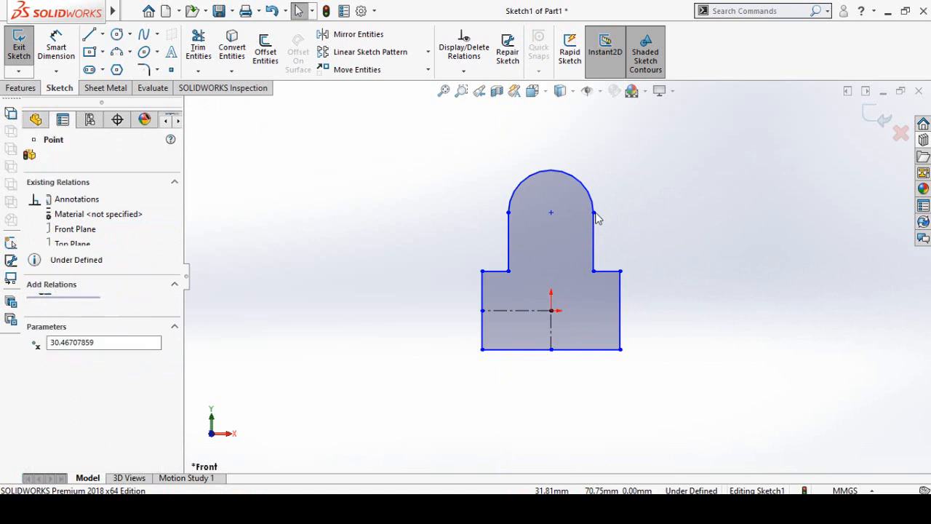
pyautogui.keyDown('ctrl'); pyautogui.click(550, 213); pyautogui.keyUp('ctrl')
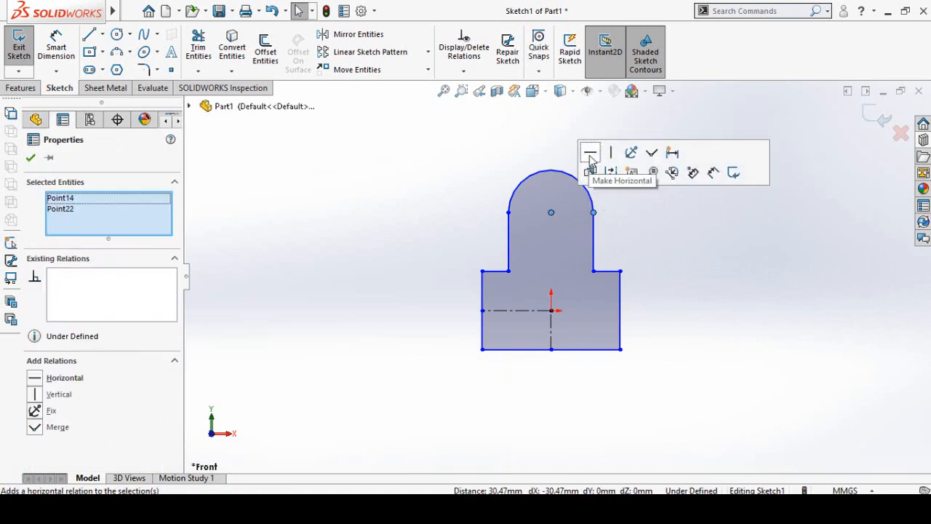
pyautogui.click(591, 155)
pyautogui.click(712, 276)
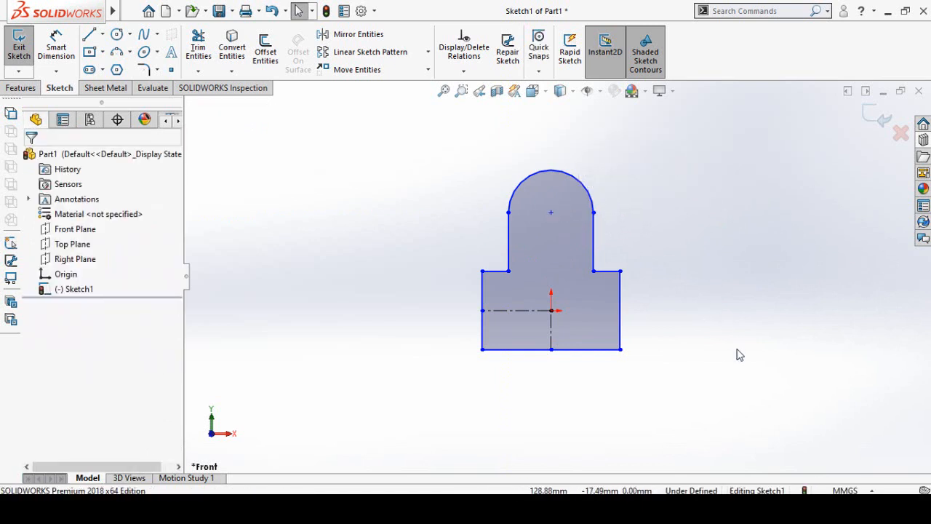
# - Dimension the vertical distance from the profile's bottom edge to the top arc's center
pyautogui.moveTo(736, 299); pyautogui.dragTo(732, 227, button='right')
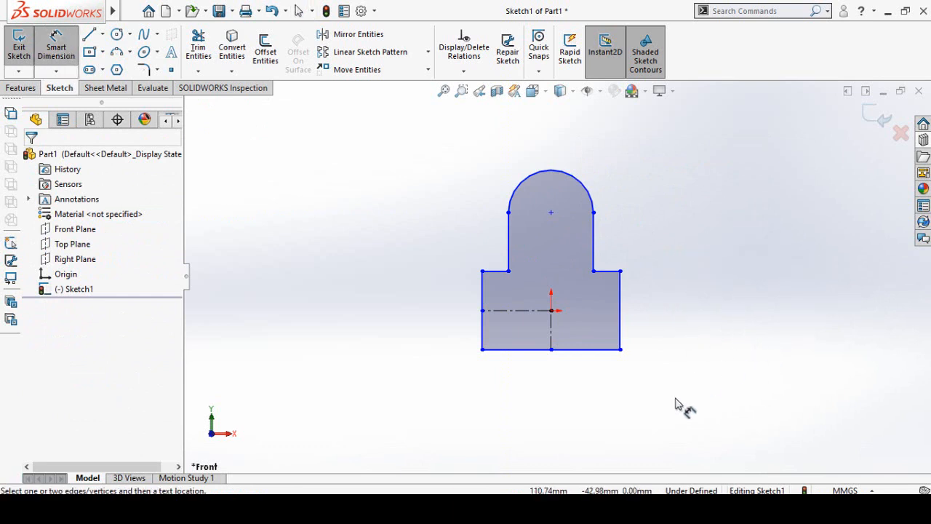
pyautogui.click(595, 355)
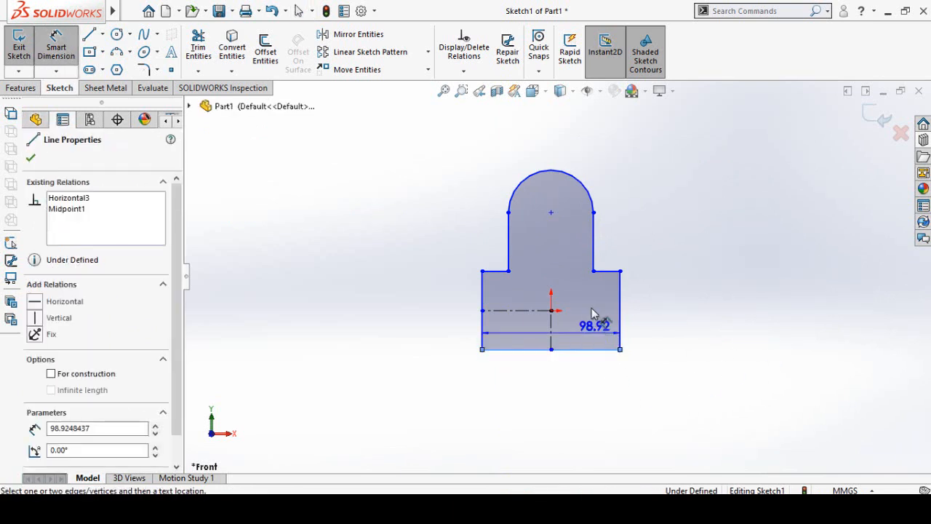
pyautogui.click(574, 182)
pyautogui.click(759, 285)
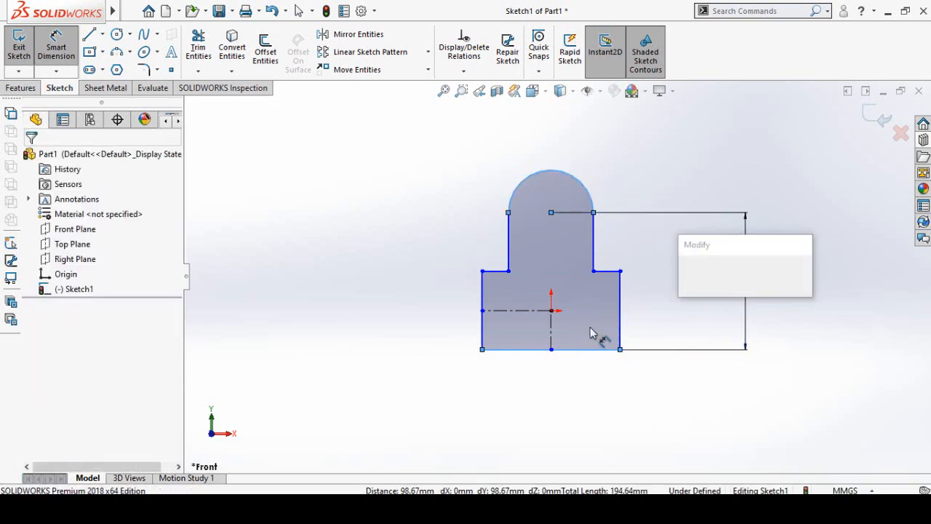
pyautogui.click(689, 277)
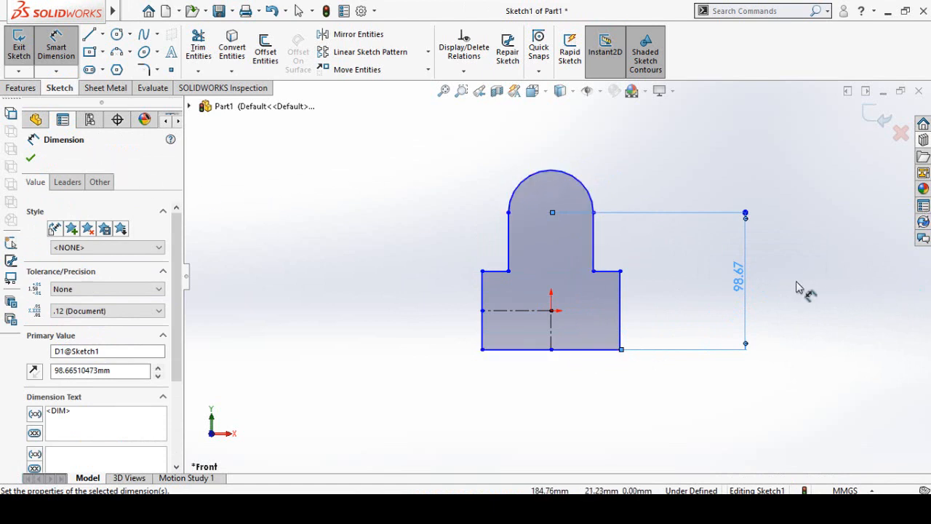
# - Set the vertical dimension's first arc condition to Max, and delete that dimension
pyautogui.click(64, 184)
pyautogui.scroll(-4, 169, 353)
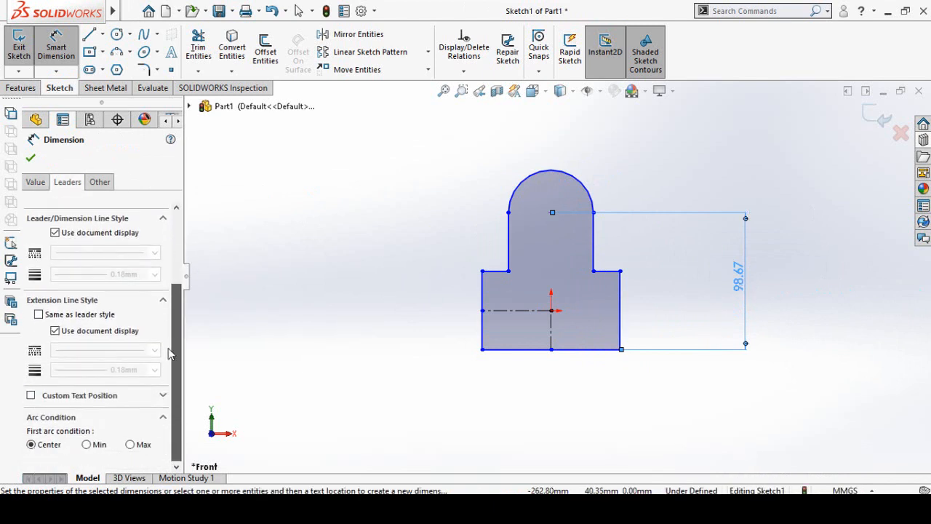
pyautogui.click(130, 445)
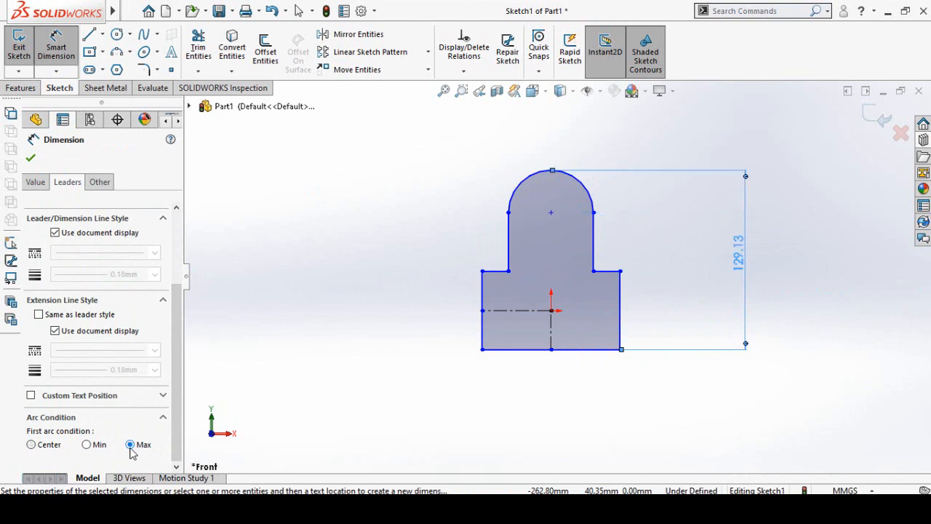
pyautogui.click(773, 280)
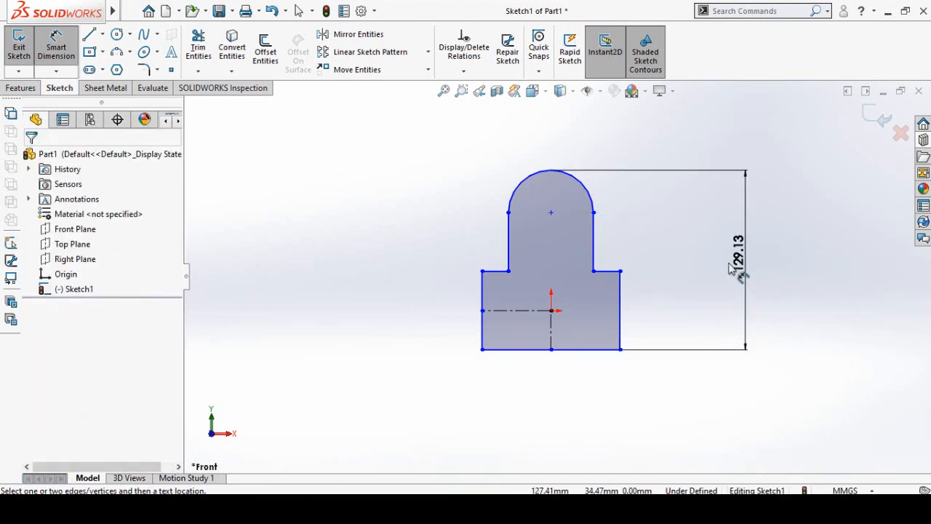
pyautogui.click(762, 265)
pyautogui.press('Delete')
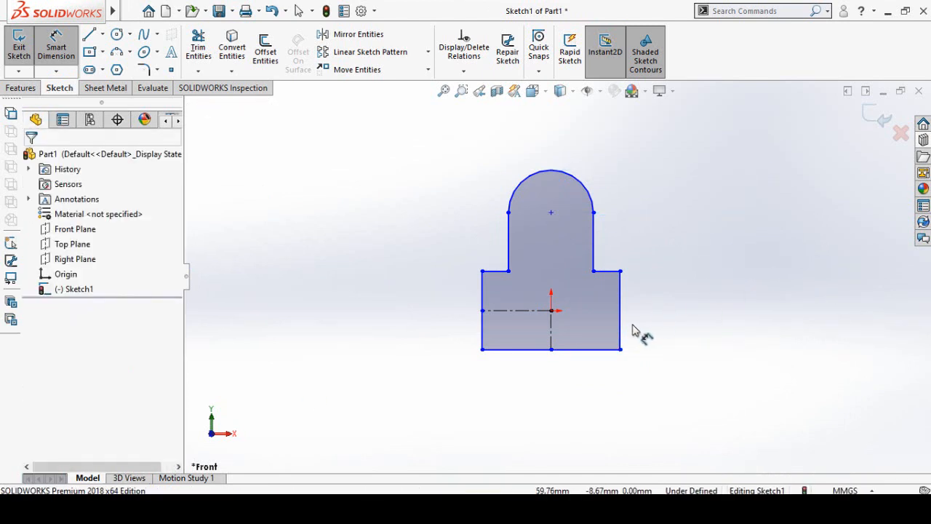
# - Dimension the overall height from the bottom edge to the arc's highest point as 28 in
pyautogui.click(590, 351)
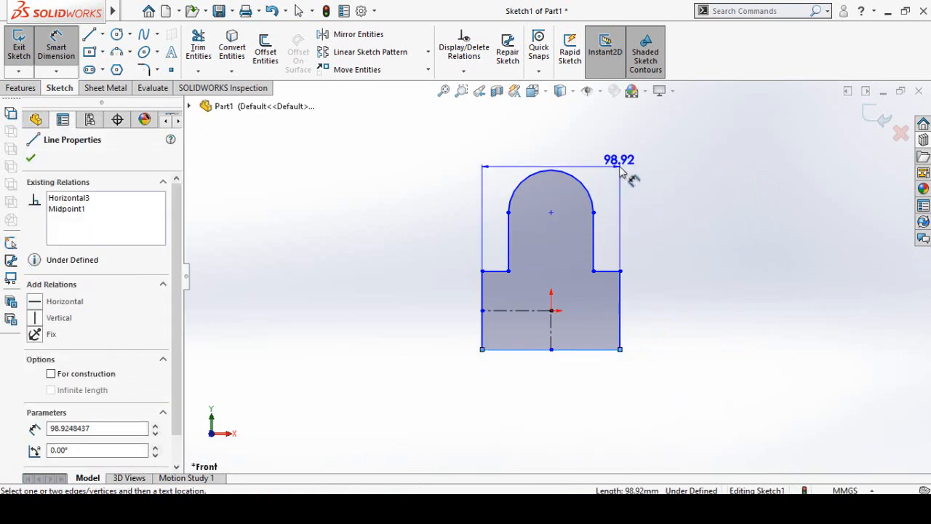
pyautogui.click(580, 181)
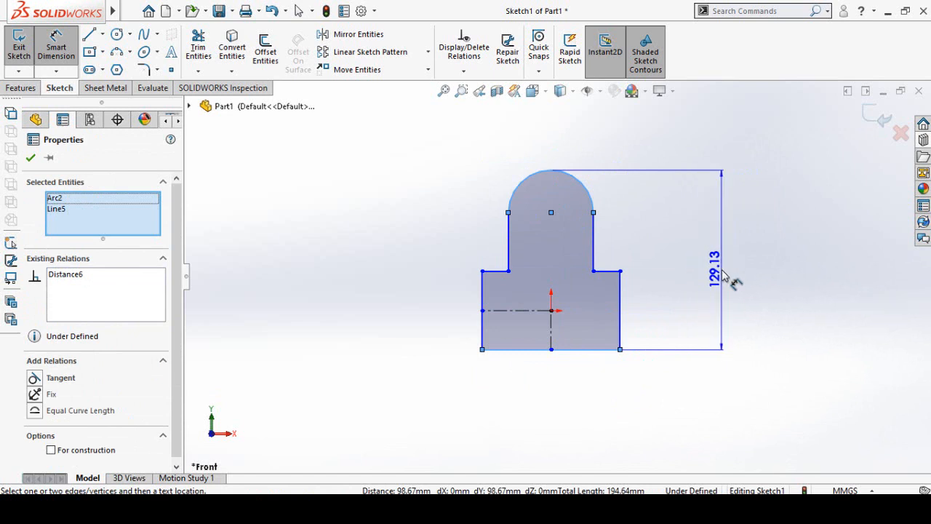
pyautogui.click(724, 283)
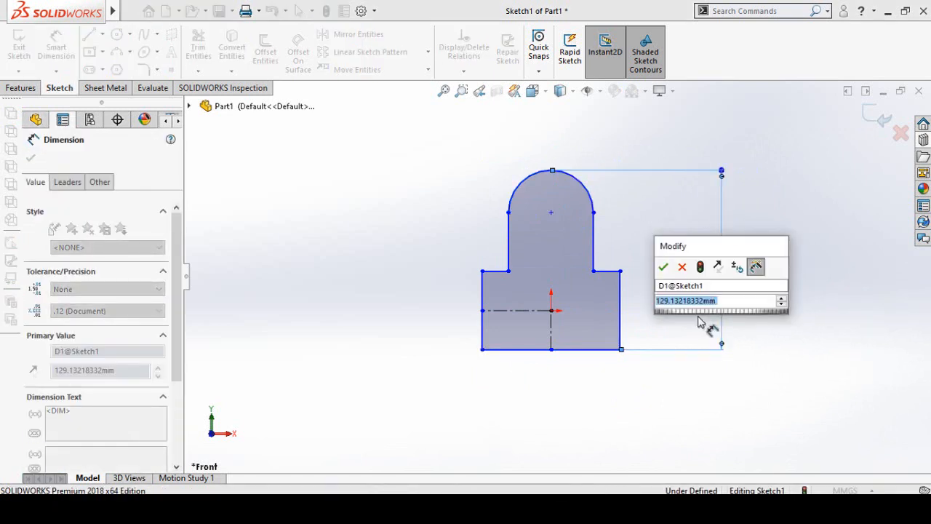
pyautogui.write('28')
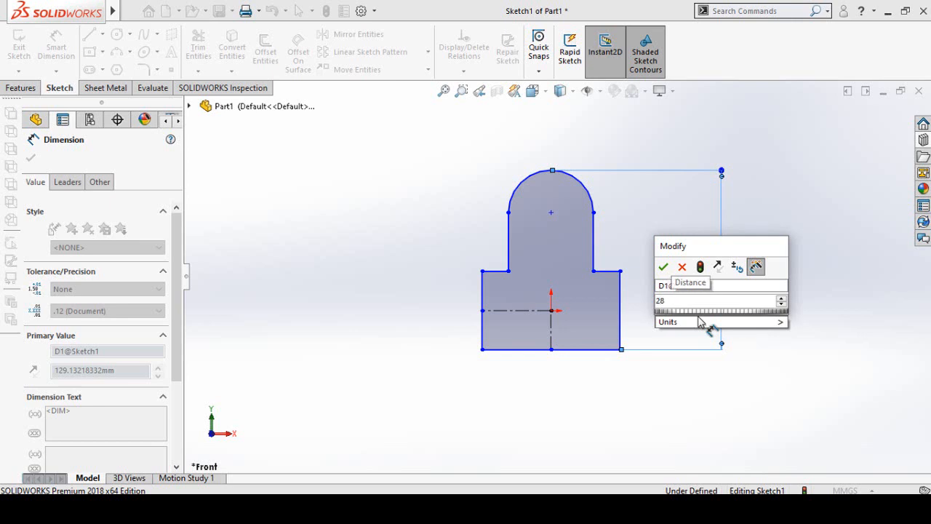
pyautogui.write('in')
pyautogui.press('Return')
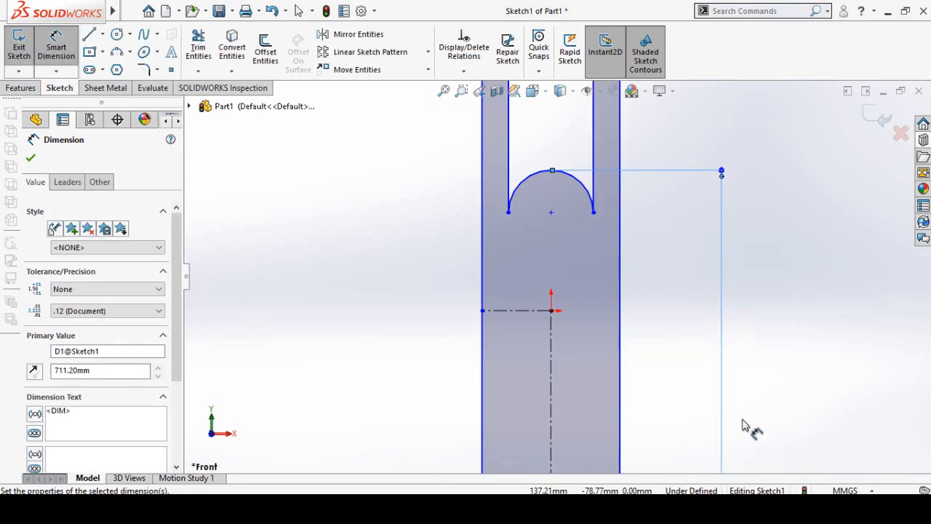
pyautogui.click(833, 305)
# - Dimension the profile's width between its two outer vertical sides as 18 in
pyautogui.scroll(-1, 785, 260)
pyautogui.scroll(9, 782, 265)
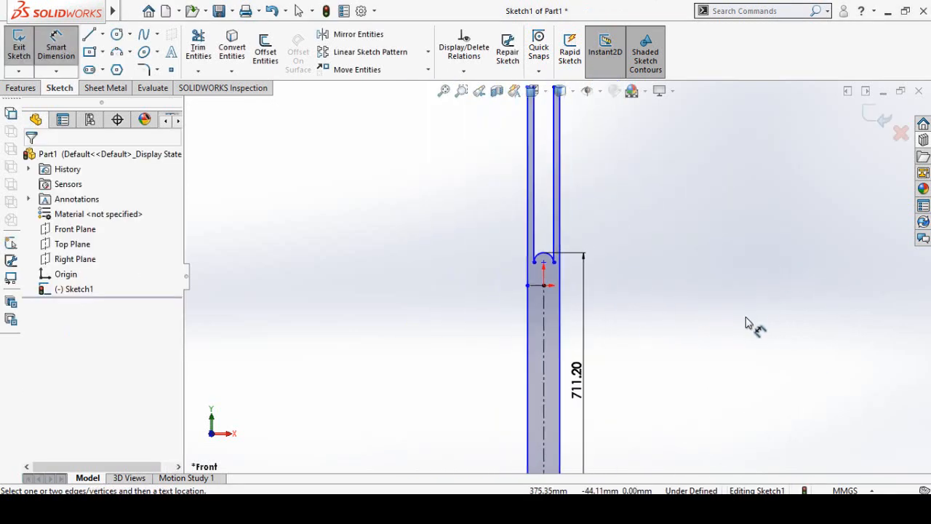
pyautogui.scroll(1, 655, 371)
pyautogui.click(525, 370)
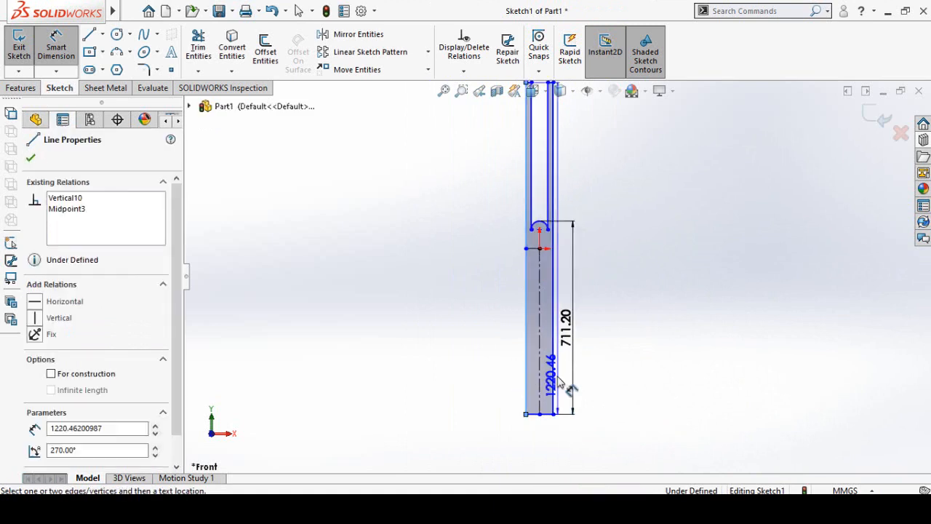
pyautogui.click(540, 414)
pyautogui.click(601, 451)
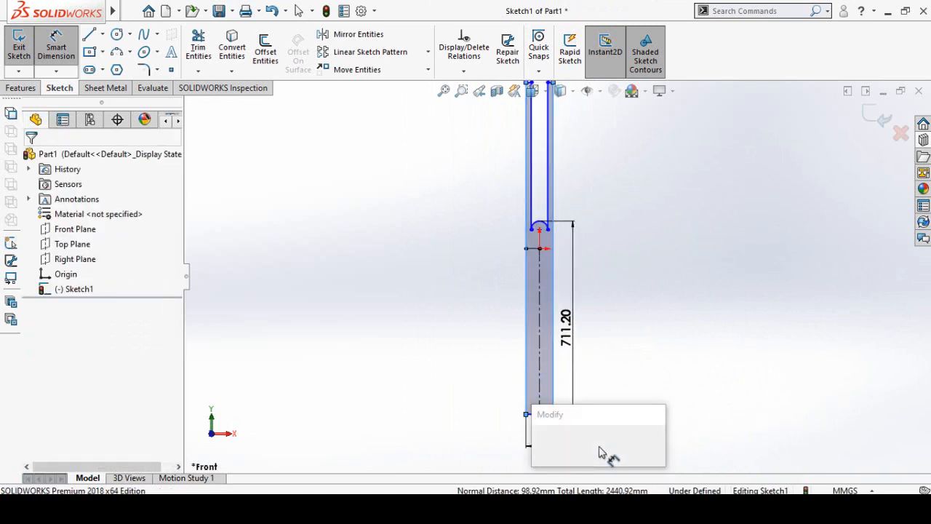
pyautogui.write('1')
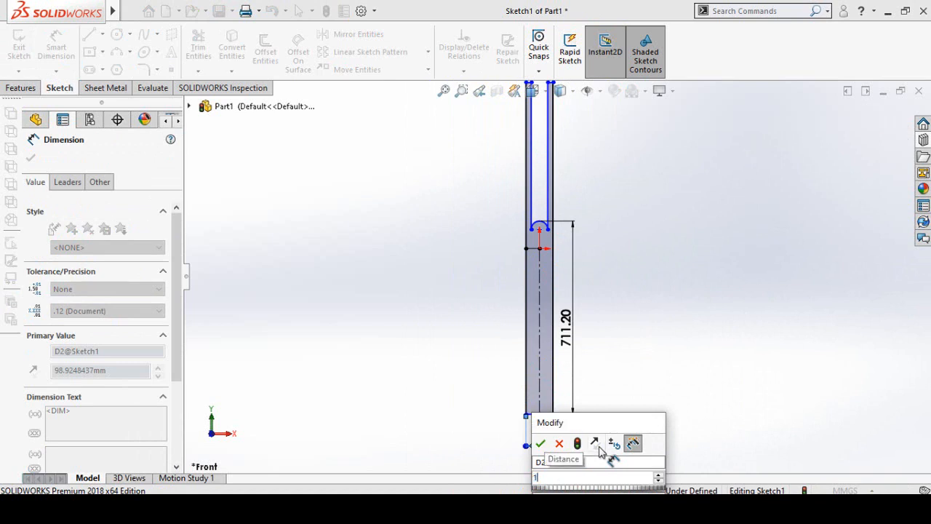
pyautogui.write('8in')
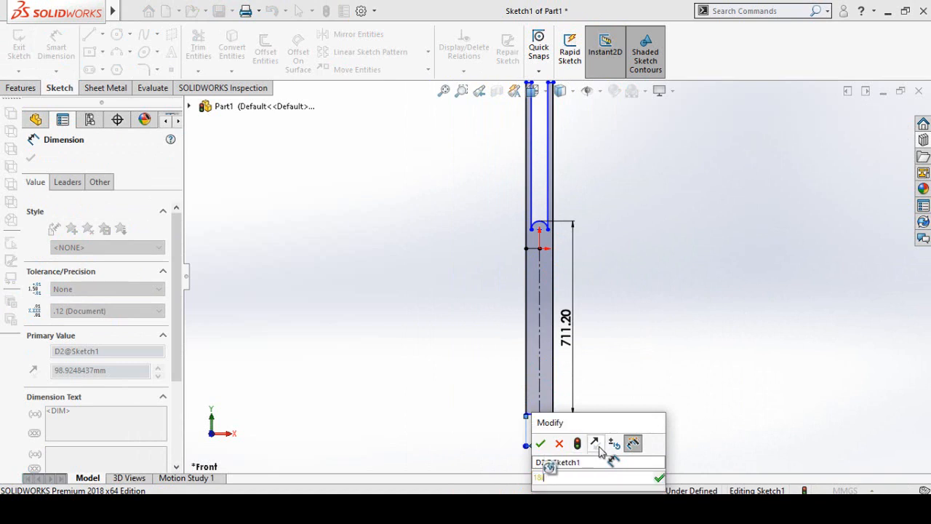
pyautogui.press('Return')
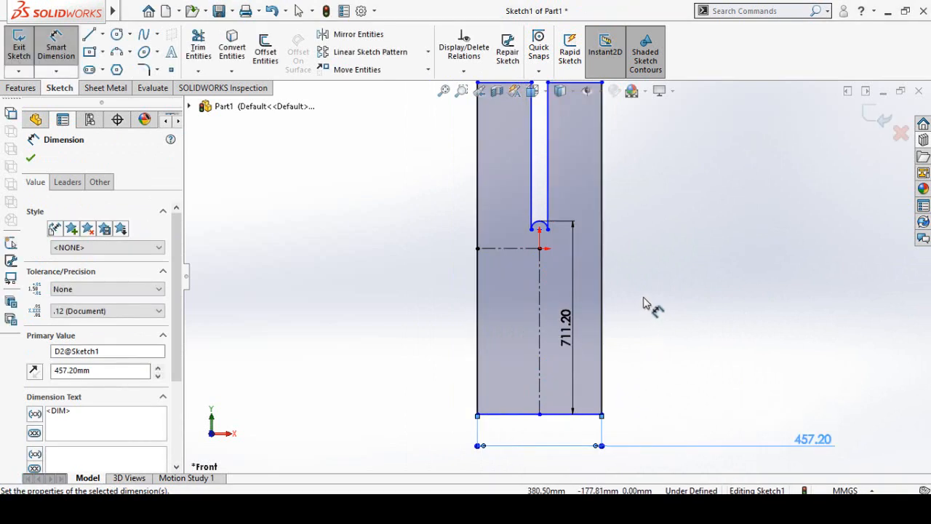
# - Move the arc upward past the two shoulders so the tab projects above the main body
pyautogui.scroll(5, 646, 304)
pyautogui.scroll(-3, 574, 231)
pyautogui.press('Escape')
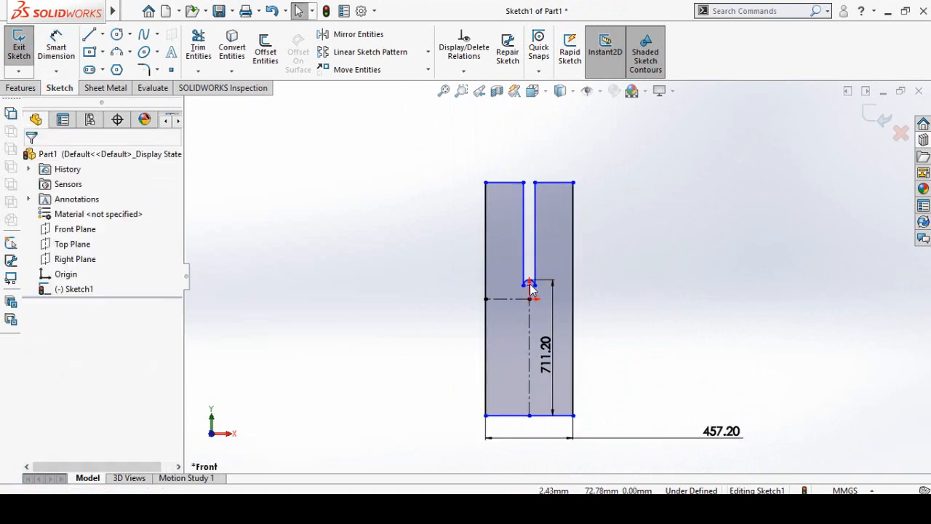
pyautogui.moveTo(531, 289)
pyautogui.mouseDown()
pyautogui.moveTo(535, 211)
pyautogui.moveTo(527, 235)
pyautogui.mouseUp()
pyautogui.click(707, 326)
# - Dimension the top arc with a radius of 5.5 in
pyautogui.moveTo(661, 328); pyautogui.dragTo(659, 172, button='right')
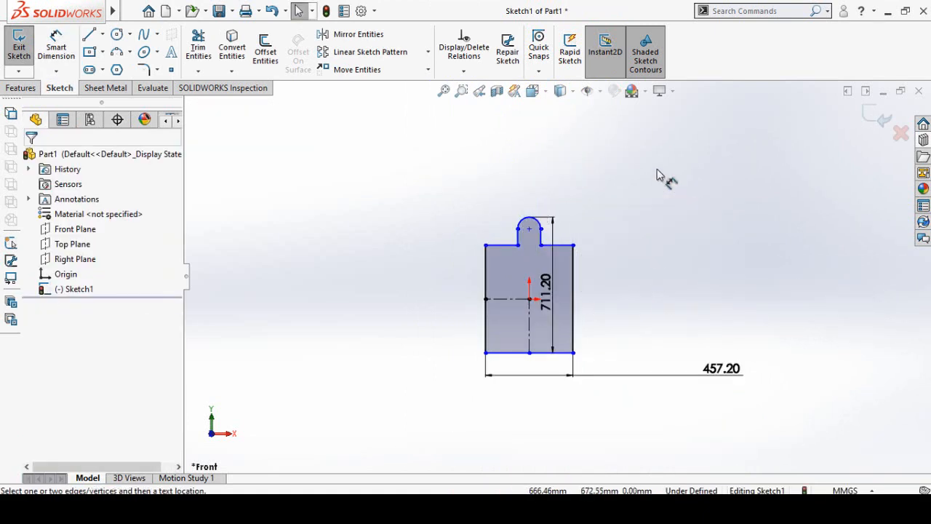
pyautogui.scroll(-4, 517, 224)
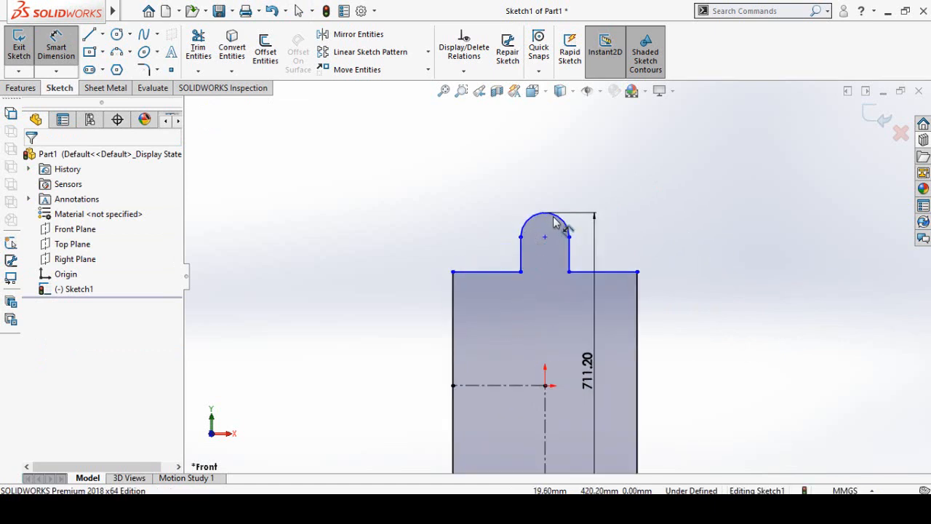
pyautogui.click(555, 222)
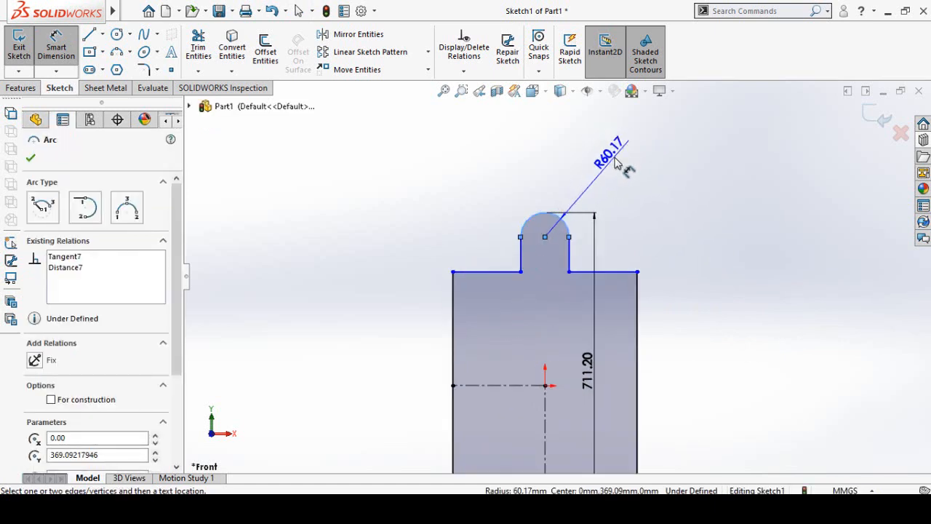
pyautogui.click(628, 181)
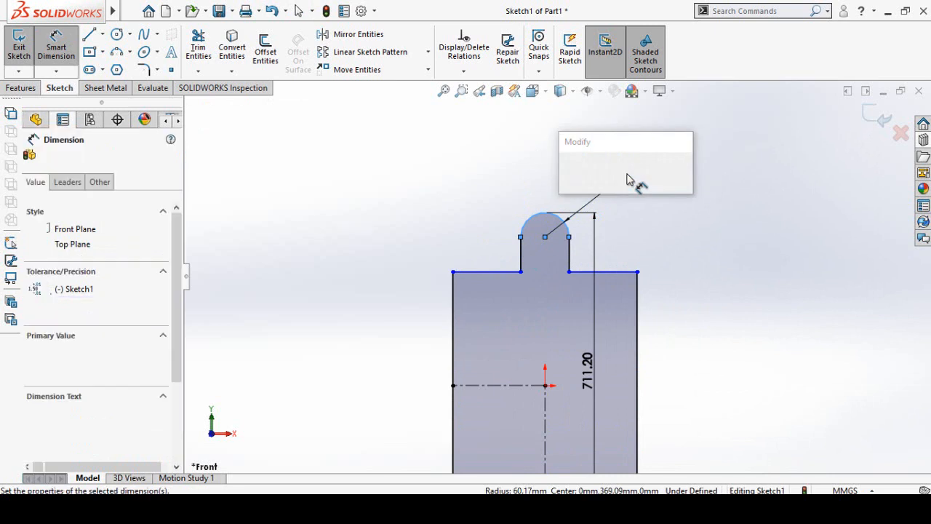
pyautogui.write('5')
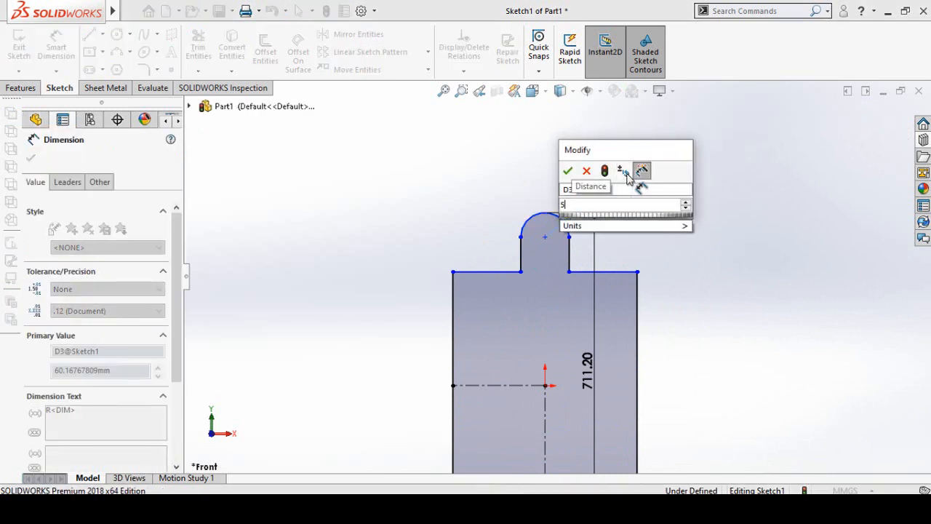
pyautogui.write(',5')
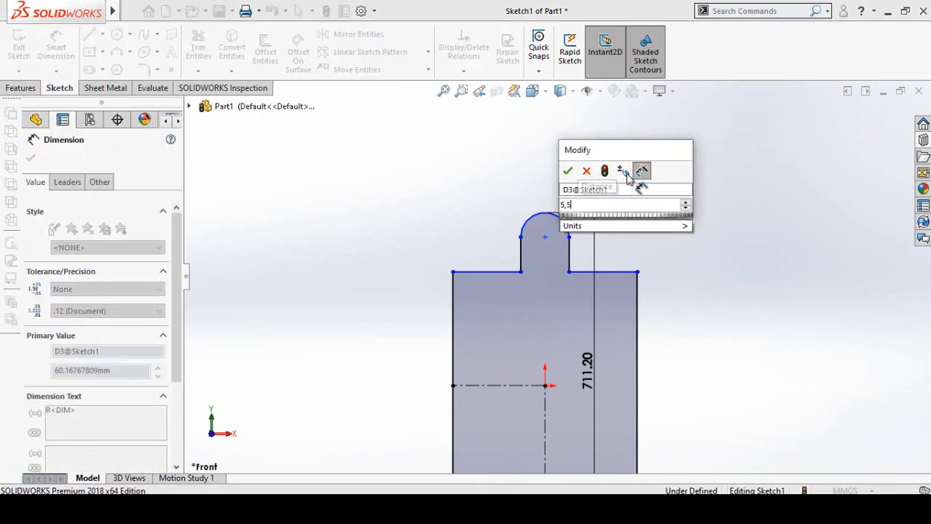
pyautogui.press('BackSpace')
pyautogui.press('BackSpace')
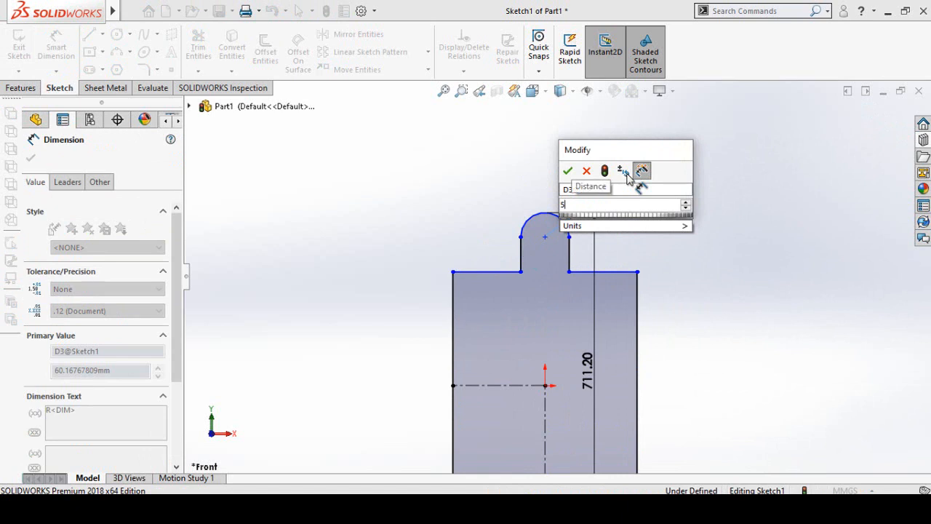
pyautogui.write('.5in')
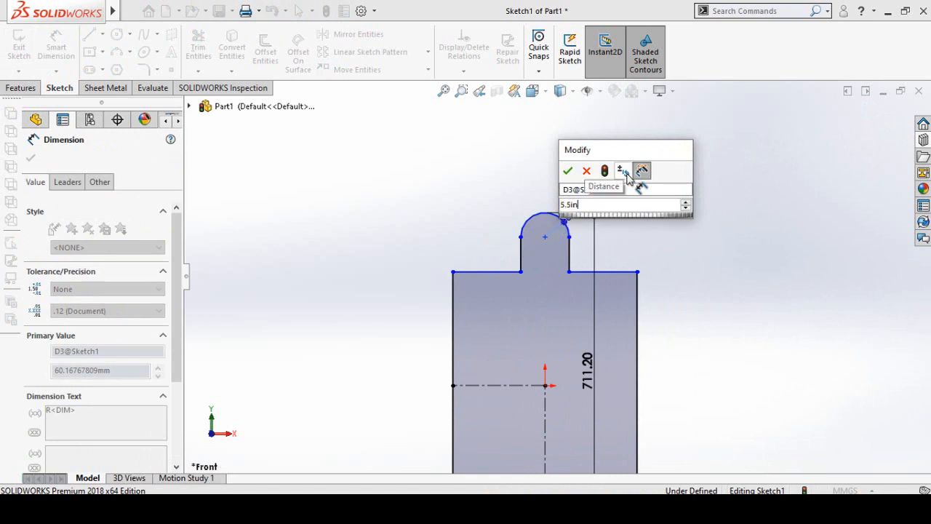
pyautogui.press('Return')
pyautogui.click(713, 294)
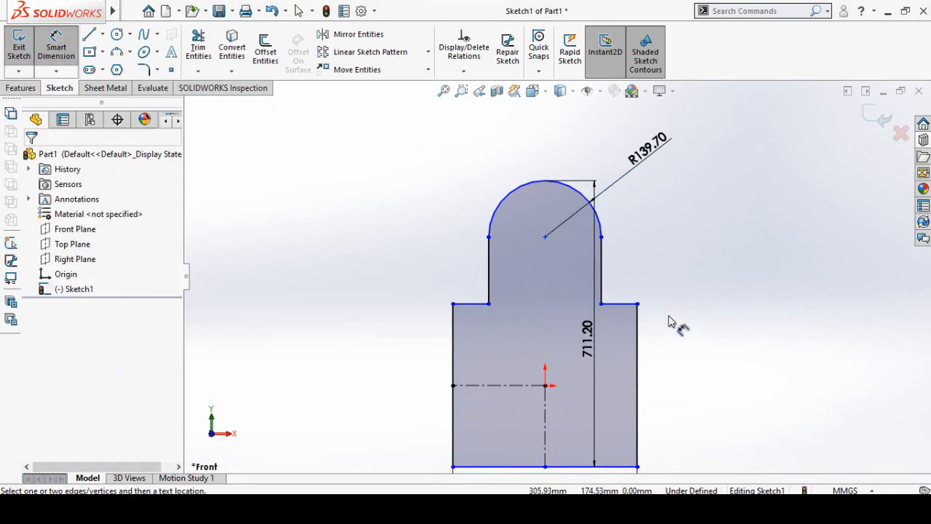
# - Dimension the height from the left shoulder edge to the arc's highest point as 8 in
pyautogui.scroll(-1, 504, 269)
pyautogui.scroll(1, 511, 253)
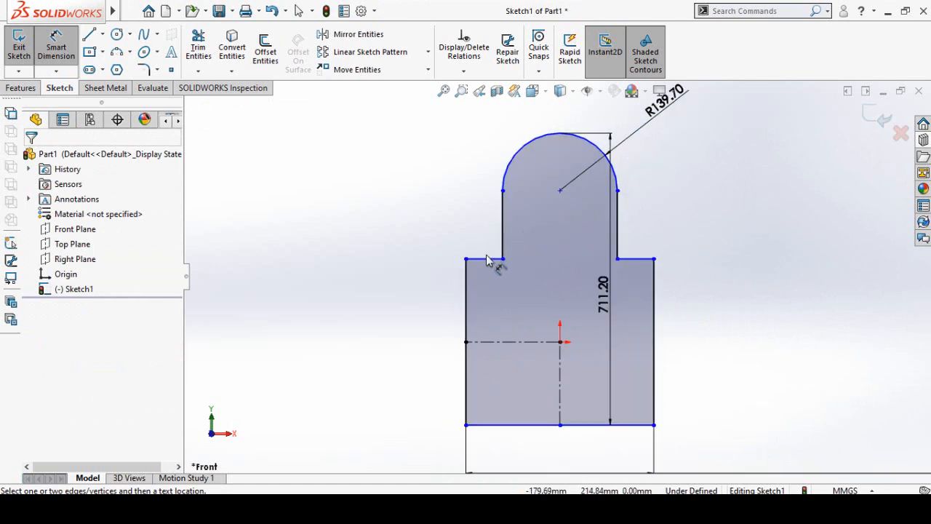
pyautogui.click(486, 259)
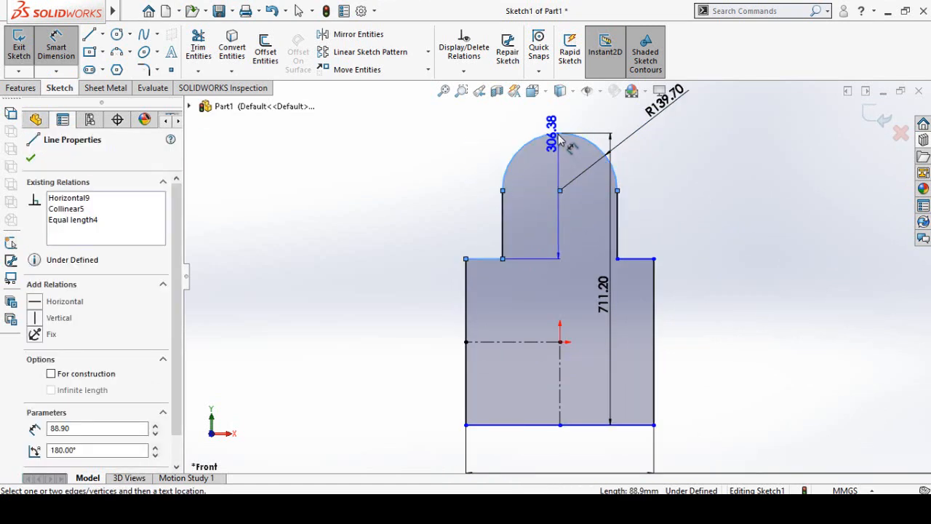
pyautogui.click(559, 137)
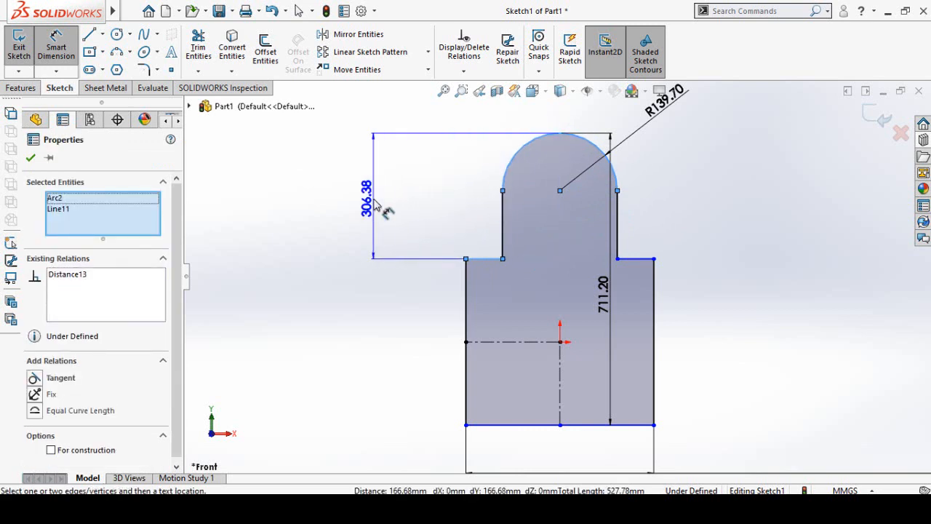
pyautogui.click(374, 204)
pyautogui.write('8in')
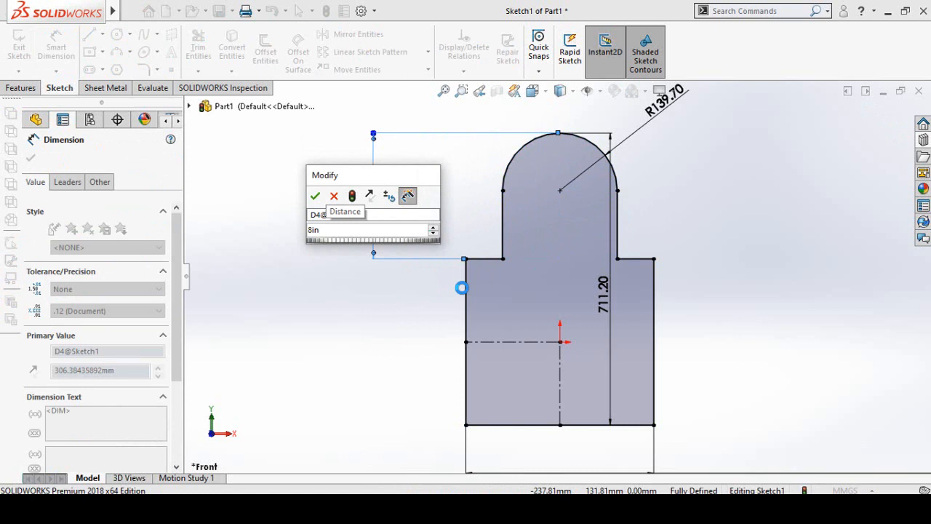
pyautogui.press('Return')
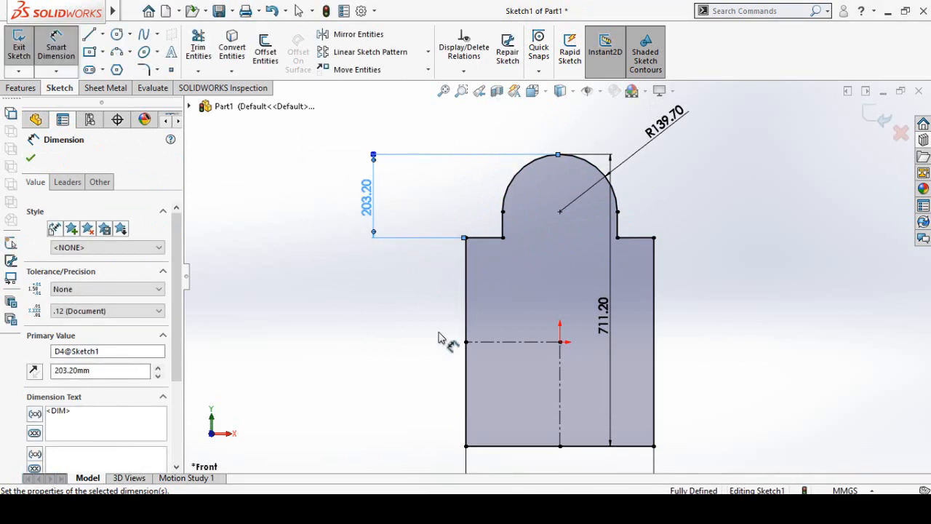
pyautogui.press('Escape')
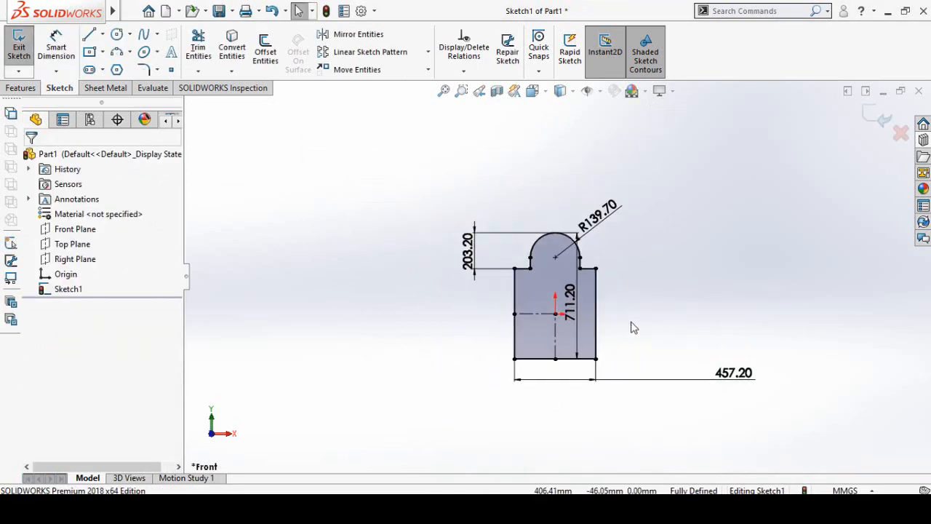
# - Create a sheet metal base flange from the arched profile with a thickness of 1.6 mm
pyautogui.press('f')
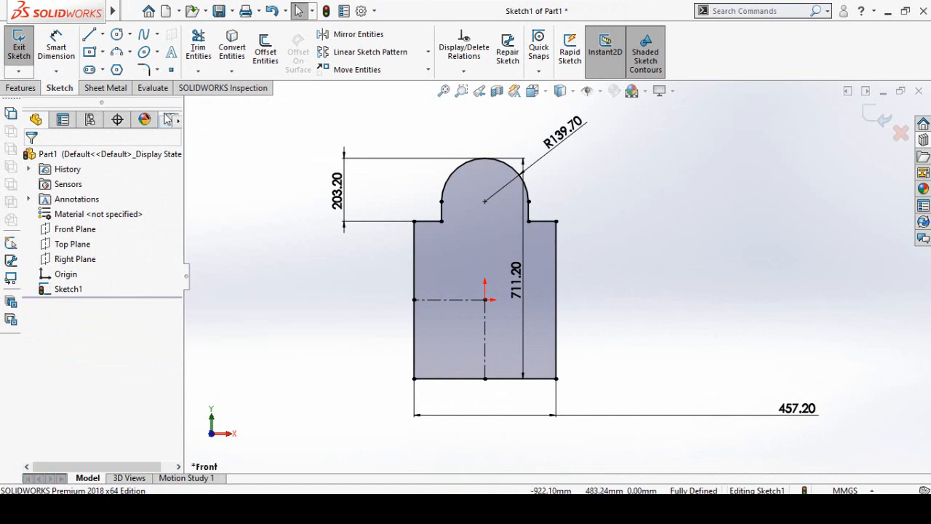
pyautogui.click(106, 89)
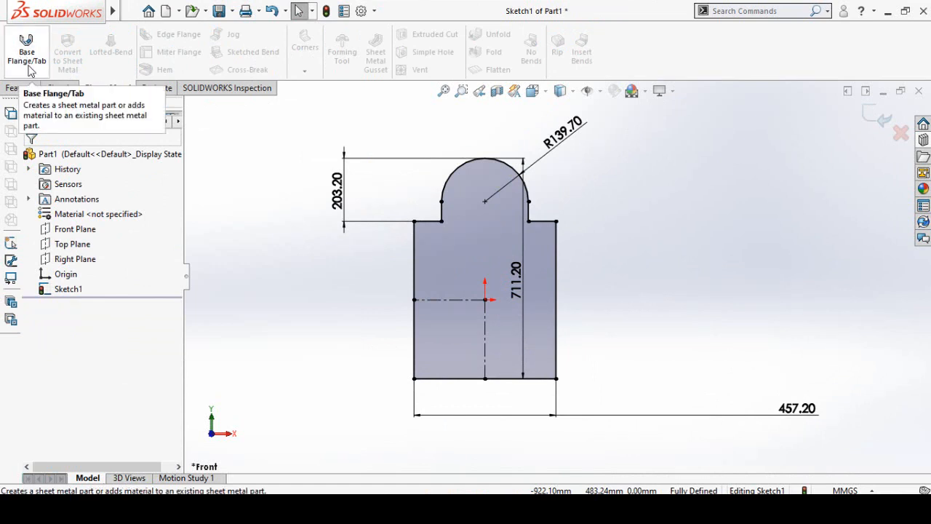
pyautogui.click(27, 59)
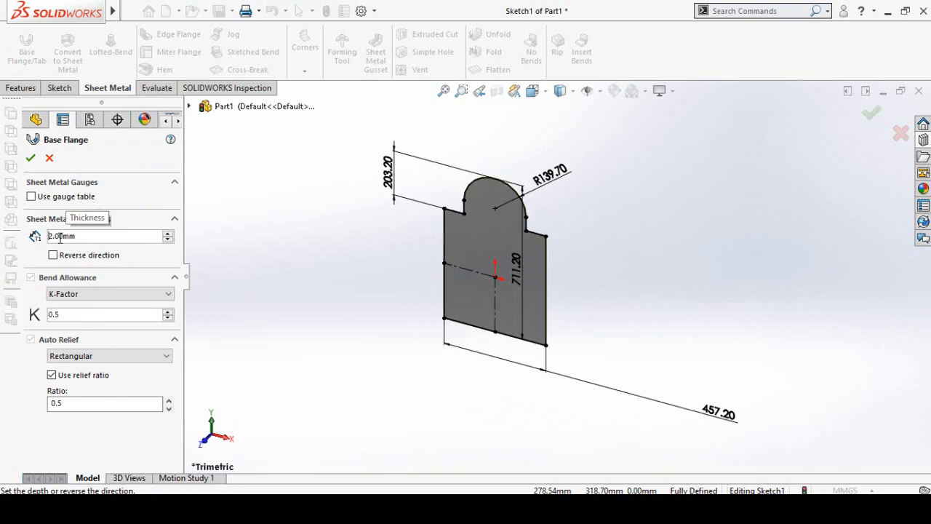
pyautogui.scroll(1, 61, 237)
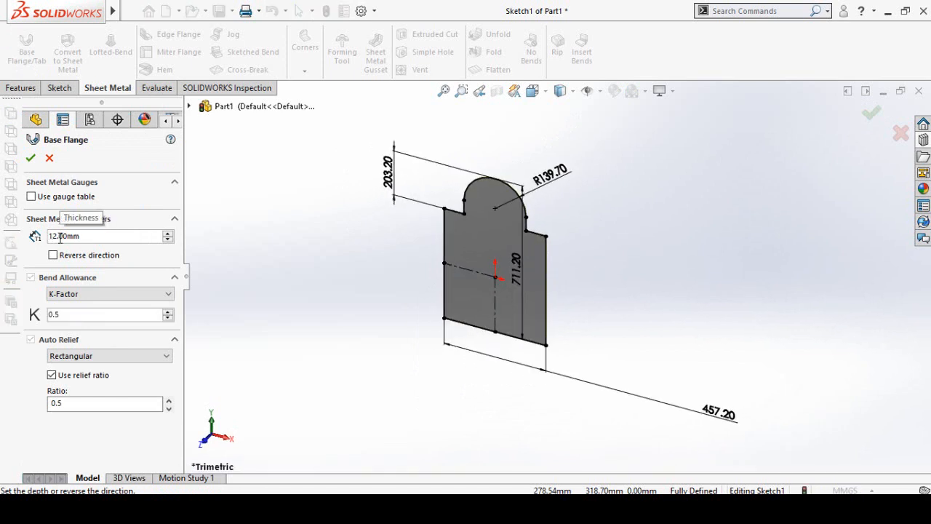
pyautogui.write('.6')
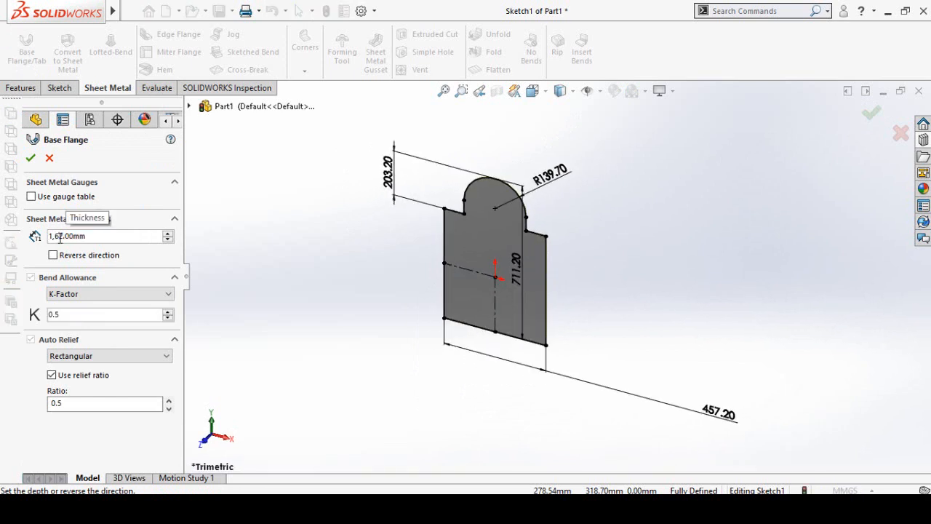
pyautogui.press('Delete')
pyautogui.press('Delete')
pyautogui.press('Delete')
pyautogui.press('Delete')
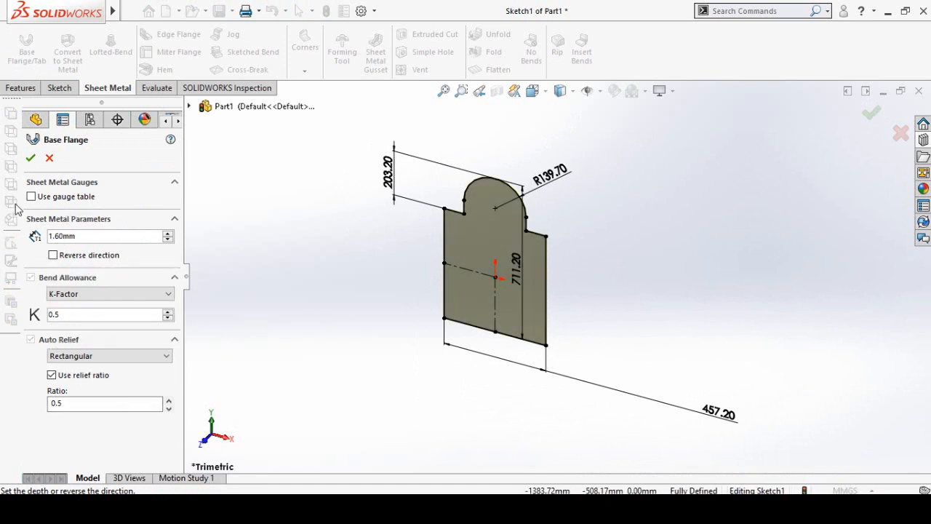
pyautogui.click(30, 159)
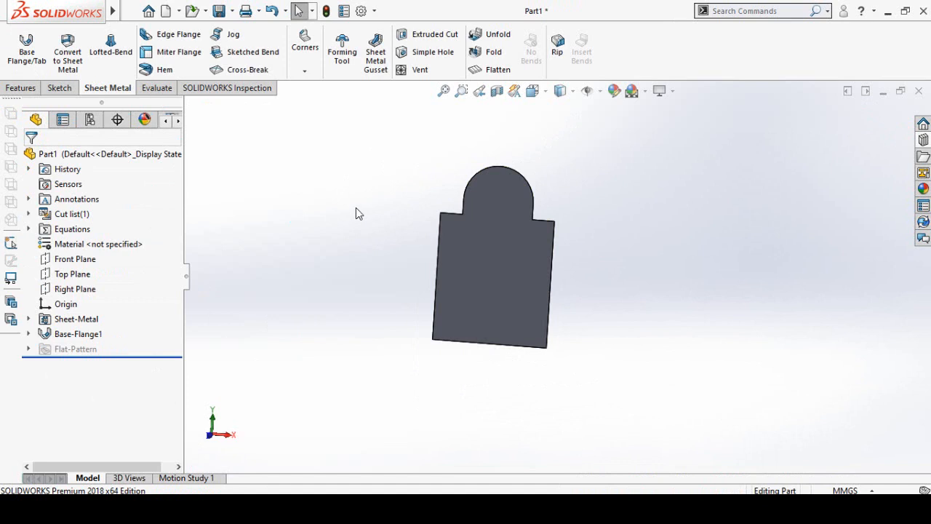
# - Start a fillet on the two inner corner edges where the arched tab meets the shoulders
pyautogui.click(21, 88)
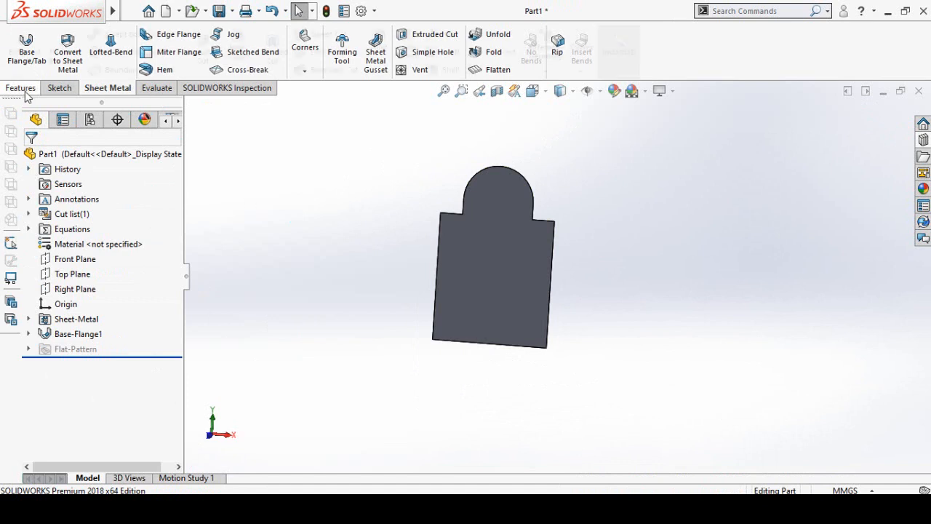
pyautogui.click(385, 53)
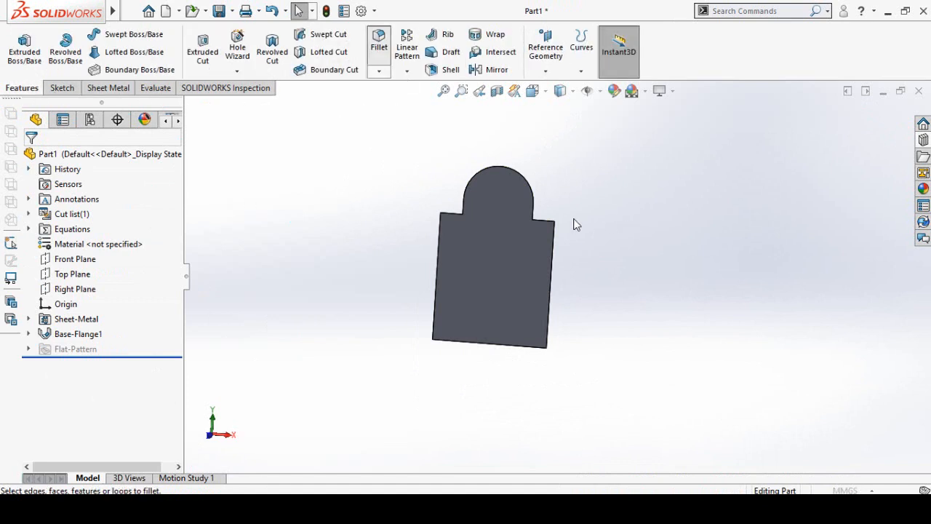
pyautogui.scroll(-5, 538, 229)
pyautogui.moveTo(444, 312); pyautogui.dragTo(466, 302, button='middle')
pyautogui.scroll(-5, 481, 278)
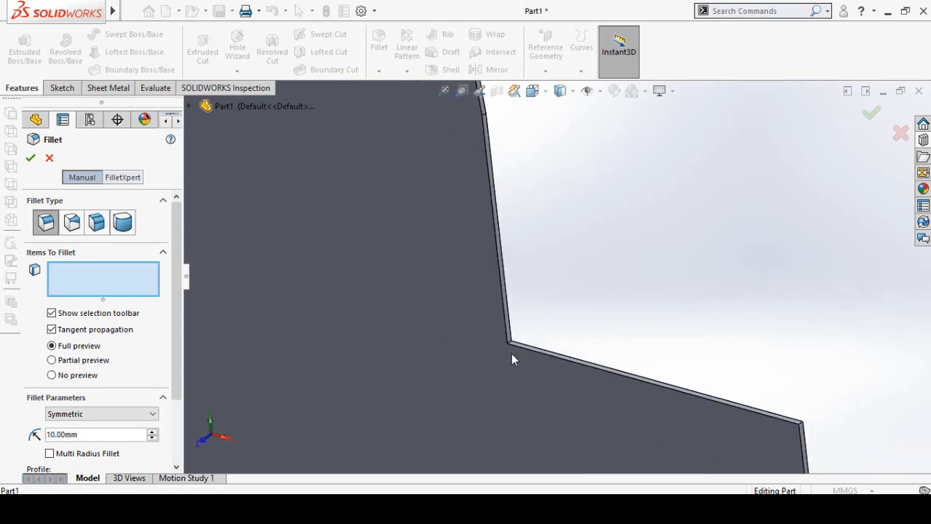
pyautogui.scroll(-4, 539, 333)
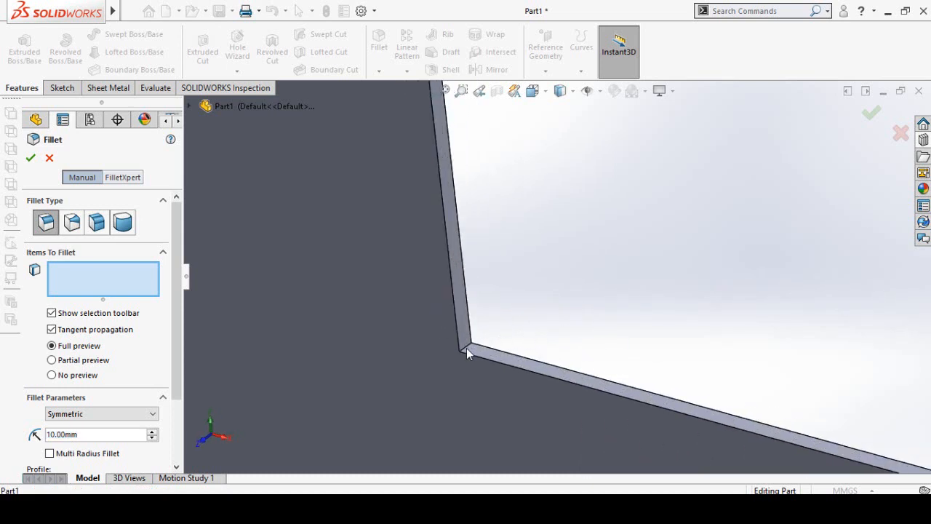
pyautogui.click(467, 348)
pyautogui.scroll(8, 460, 285)
pyautogui.moveTo(433, 289); pyautogui.dragTo(438, 291, button='middle')
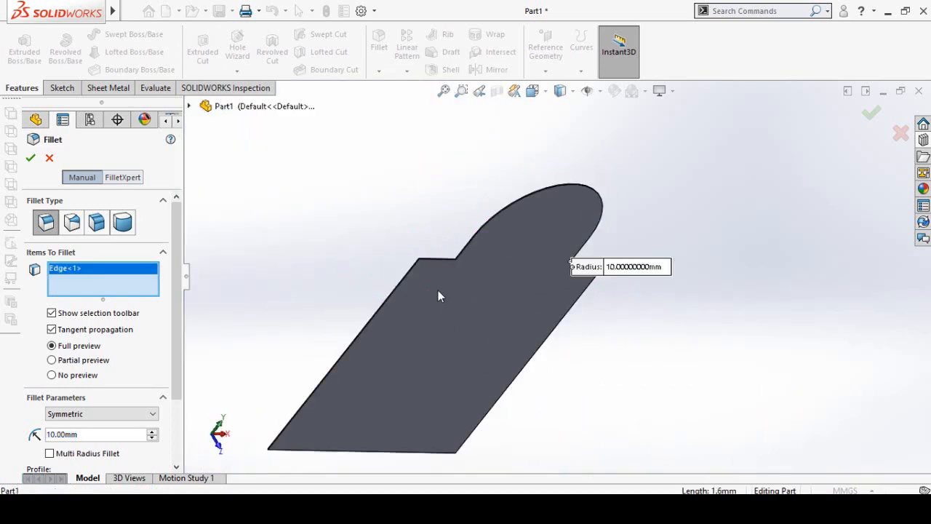
pyautogui.scroll(-10, 439, 270)
pyautogui.click(512, 272)
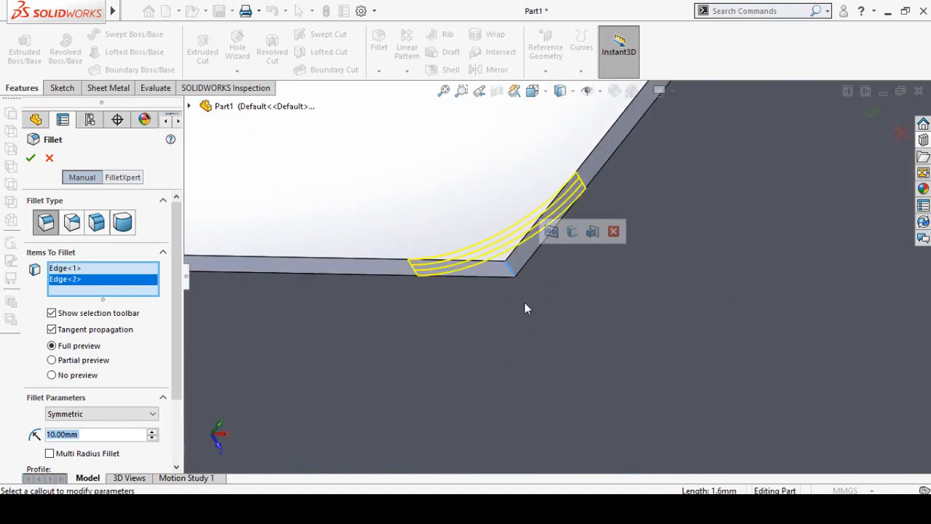
pyautogui.scroll(6, 525, 302)
pyautogui.moveTo(559, 311); pyautogui.dragTo(524, 271, button='middle')
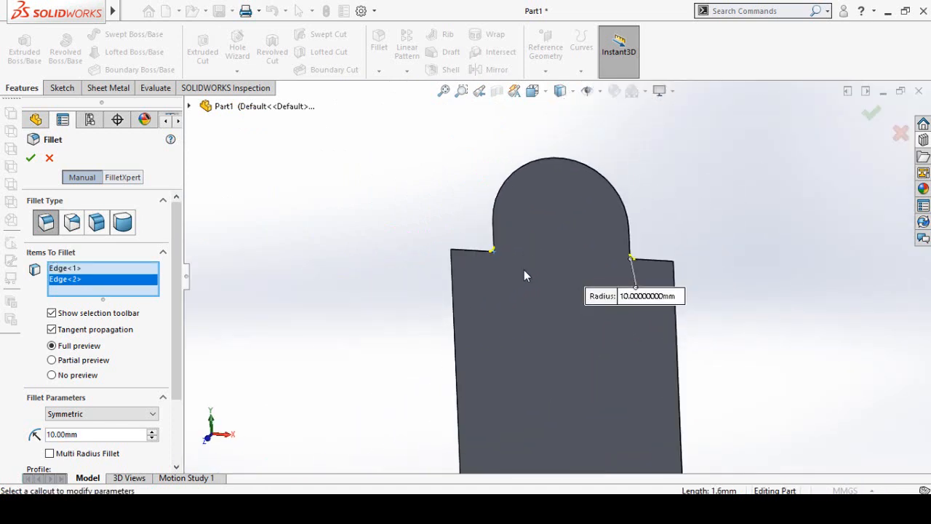
# - Set the inner corner fillet radius to 3 in and apply it
pyautogui.scroll(-3, 459, 300)
pyautogui.click(123, 435)
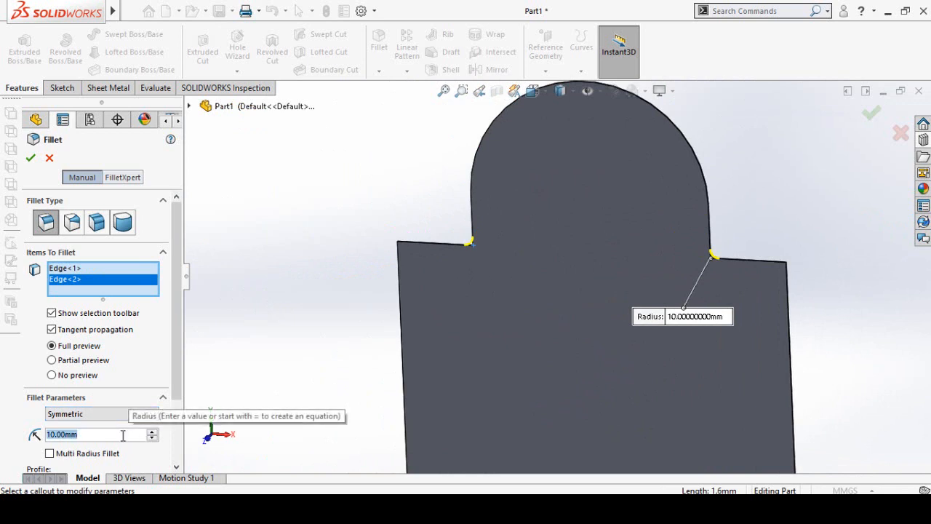
pyautogui.write('3in')
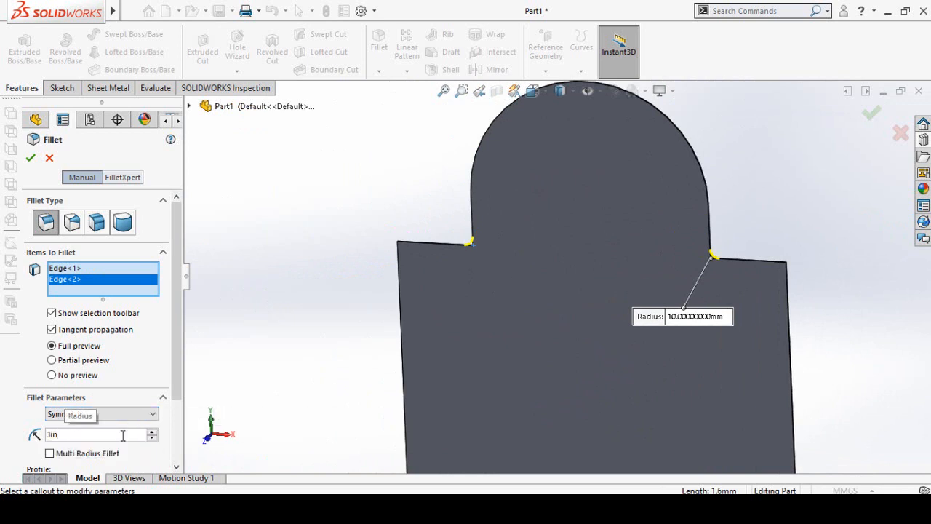
pyautogui.press('Return')
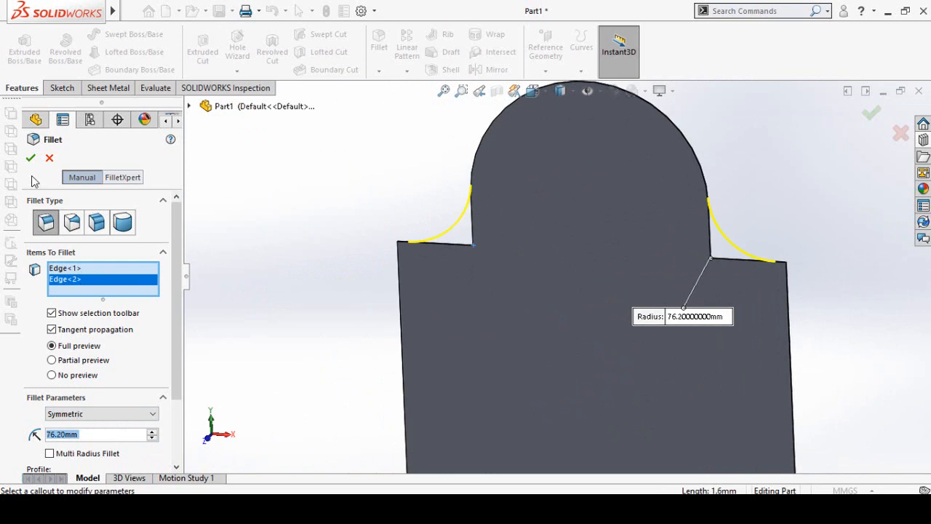
pyautogui.click(30, 157)
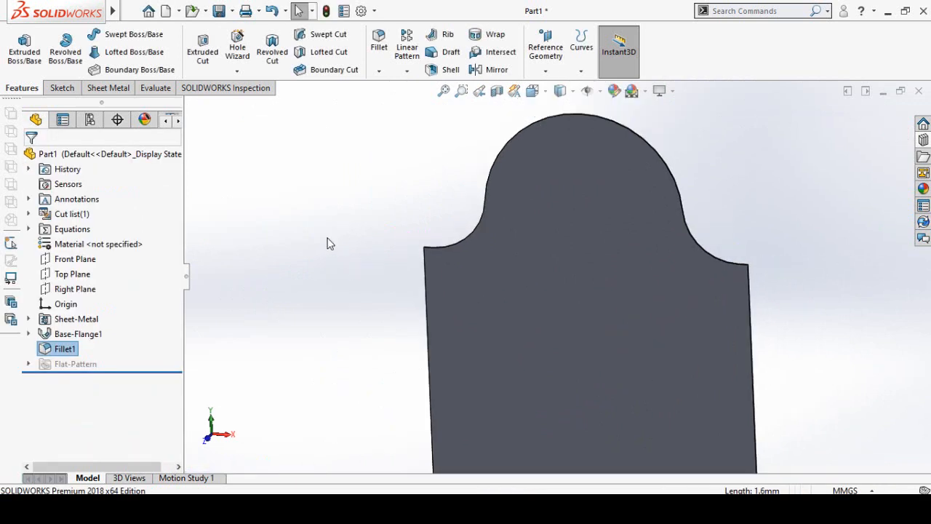
# - Start another fillet with a 30 mm radius and select the left shoulder's outer corner edge
pyautogui.click(378, 43)
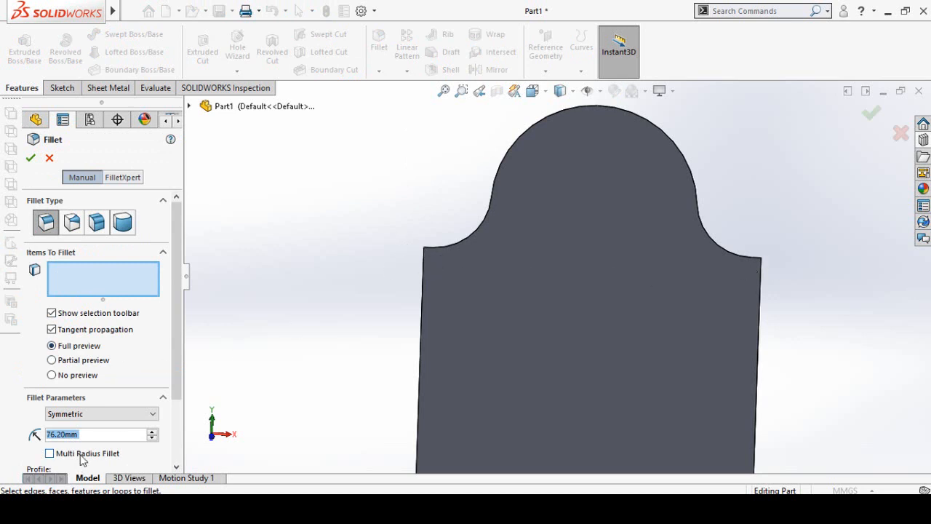
pyautogui.moveTo(259, 350); pyautogui.dragTo(293, 386, button='middle')
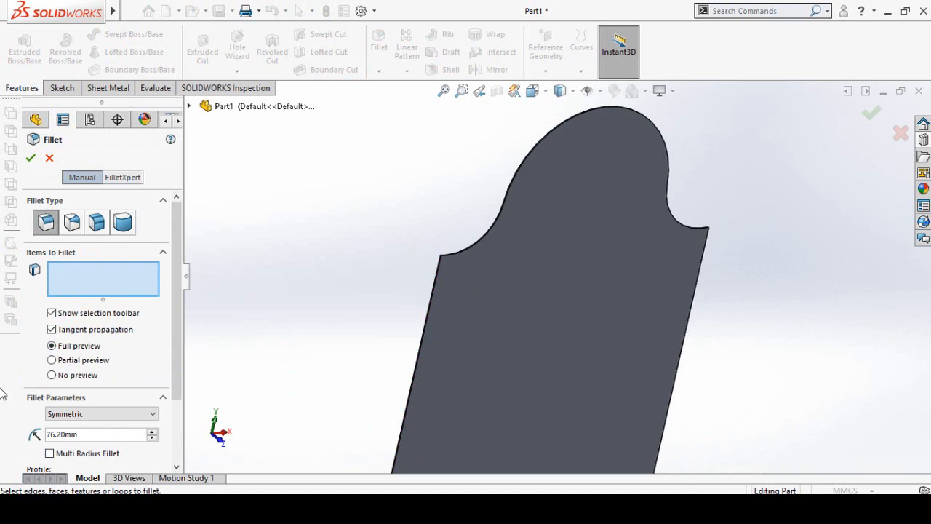
pyautogui.doubleClick(81, 434)
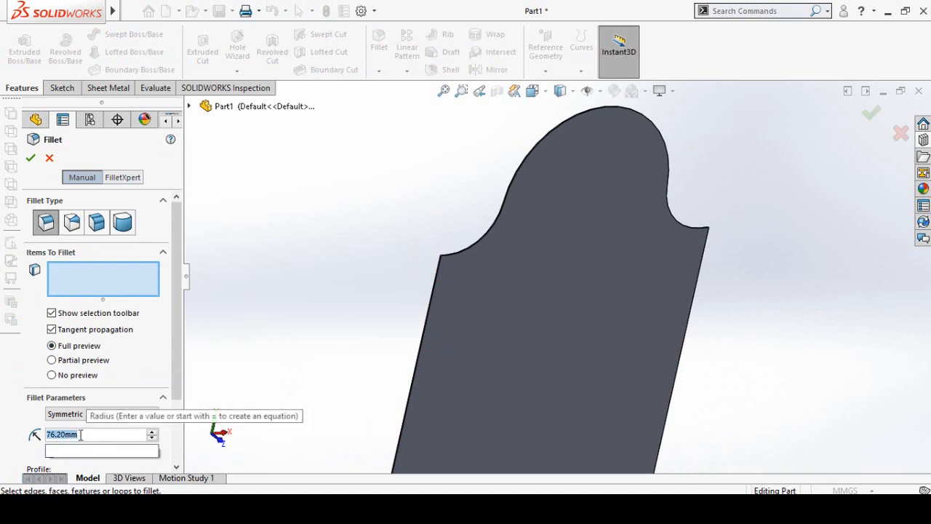
pyautogui.write('30')
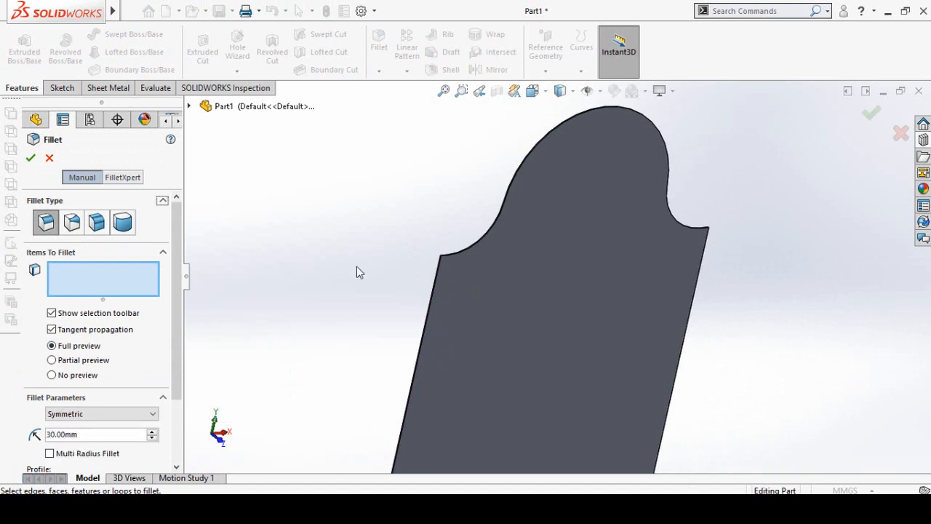
pyautogui.scroll(-5, 481, 264)
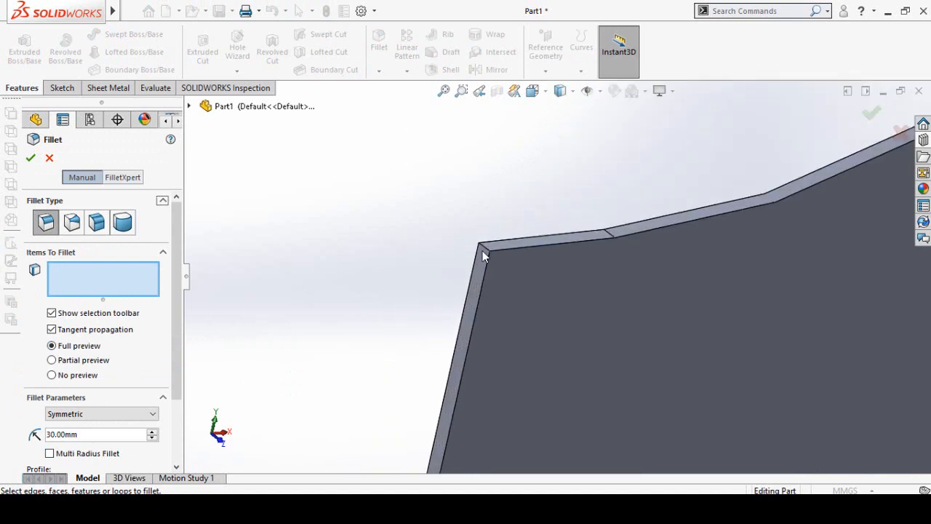
pyautogui.click(484, 252)
pyautogui.scroll(2, 651, 296)
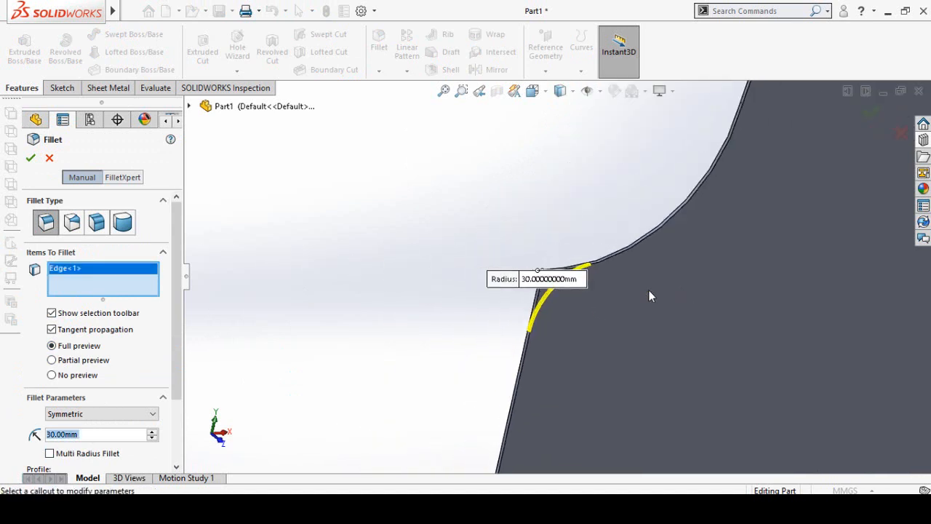
# - Add the right shoulder's outer corner edge to the fillet selection and apply the fillet
pyautogui.scroll(6, 693, 280)
pyautogui.scroll(-6, 729, 265)
pyautogui.moveTo(529, 288); pyautogui.dragTo(486, 340, button='middle')
pyautogui.scroll(-3, 489, 337)
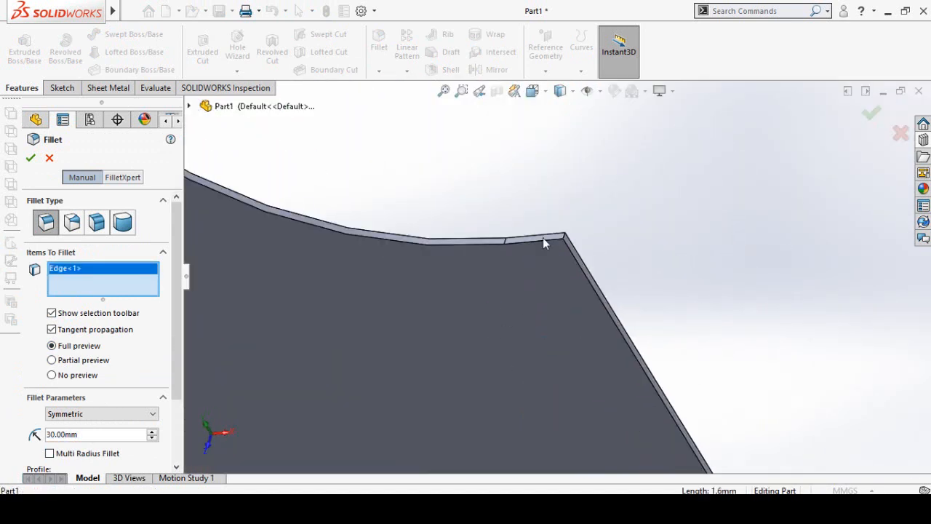
pyautogui.moveTo(544, 238); pyautogui.dragTo(612, 254, button='middle')
pyautogui.click(591, 266)
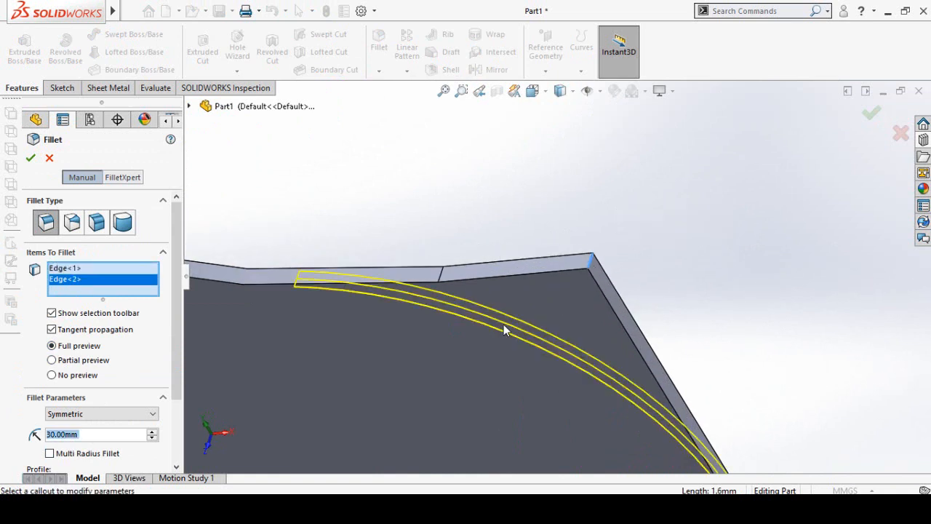
pyautogui.moveTo(505, 328); pyautogui.dragTo(457, 360, button='middle')
pyautogui.scroll(3, 456, 359)
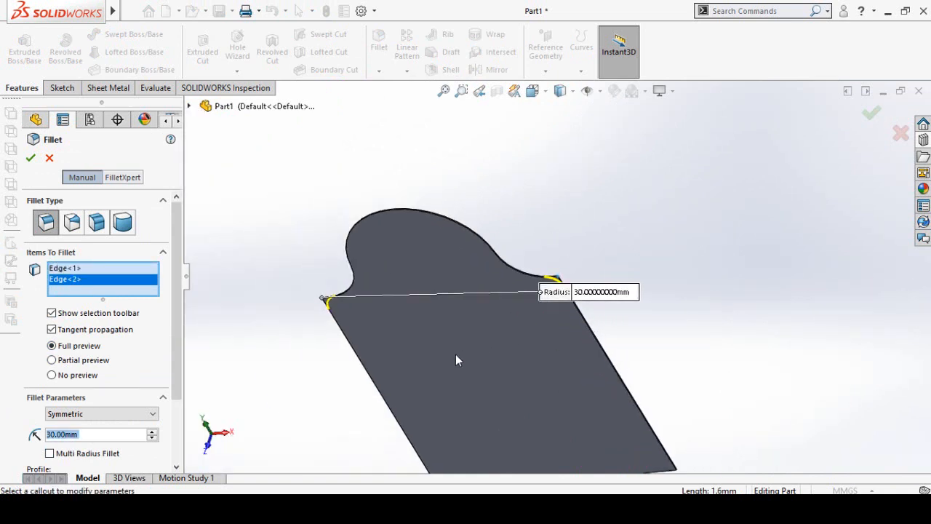
pyautogui.click(30, 160)
# - Start an edge flange at 90° along one long straight side edge of the plate
pyautogui.moveTo(498, 378); pyautogui.dragTo(518, 264, button='middle')
pyautogui.scroll(3, 538, 357)
pyautogui.scroll(-5, 484, 301)
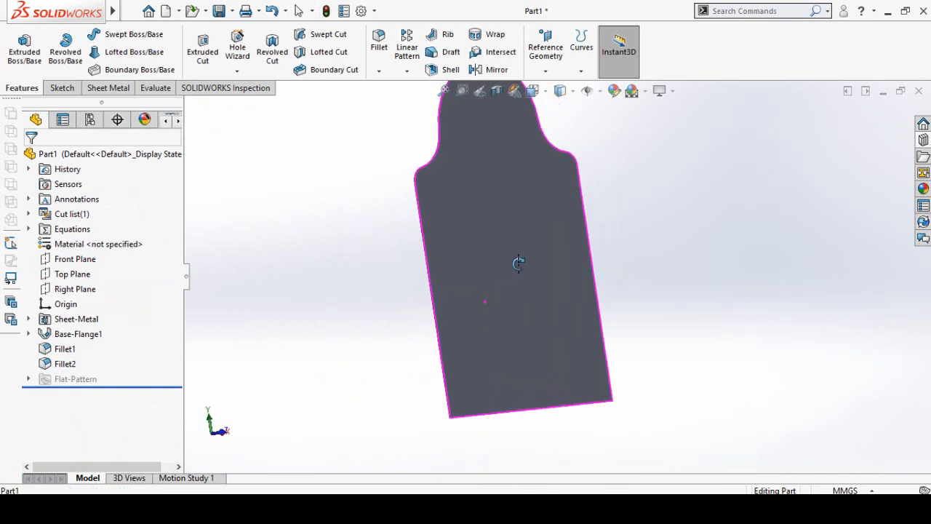
pyautogui.click(109, 88)
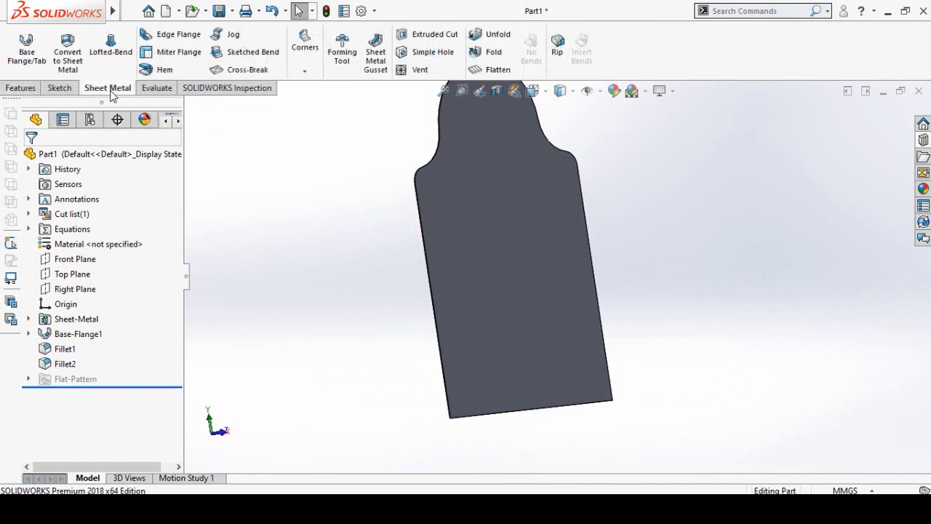
pyautogui.click(173, 37)
pyautogui.scroll(3, 436, 289)
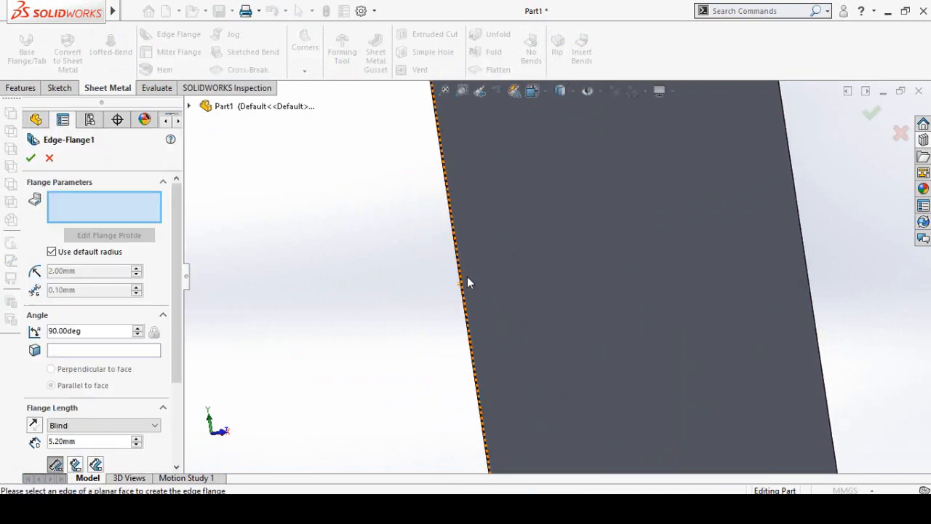
pyautogui.click(453, 287)
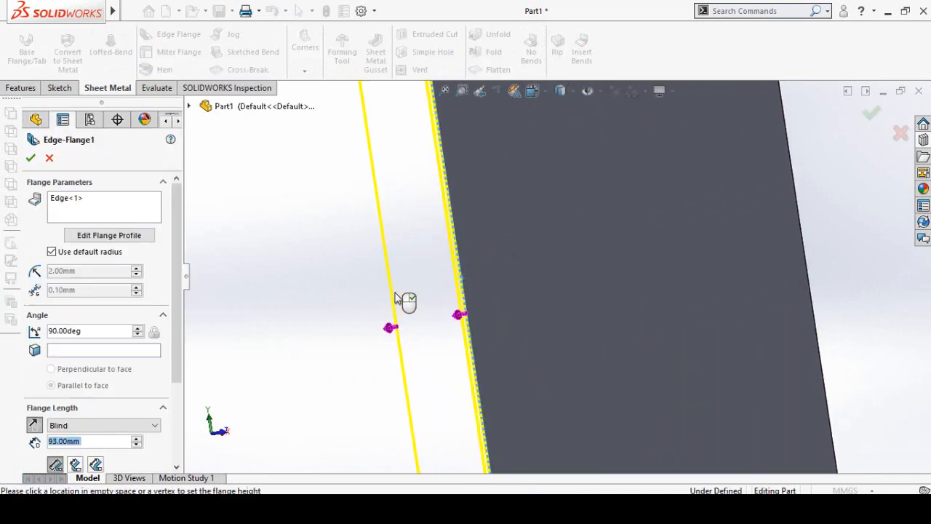
# - Add the plate's opposite long straight side edge to the edge flange selection
pyautogui.scroll(5, 387, 331)
pyautogui.moveTo(607, 334); pyautogui.dragTo(508, 249, button='middle')
pyautogui.scroll(-5, 680, 311)
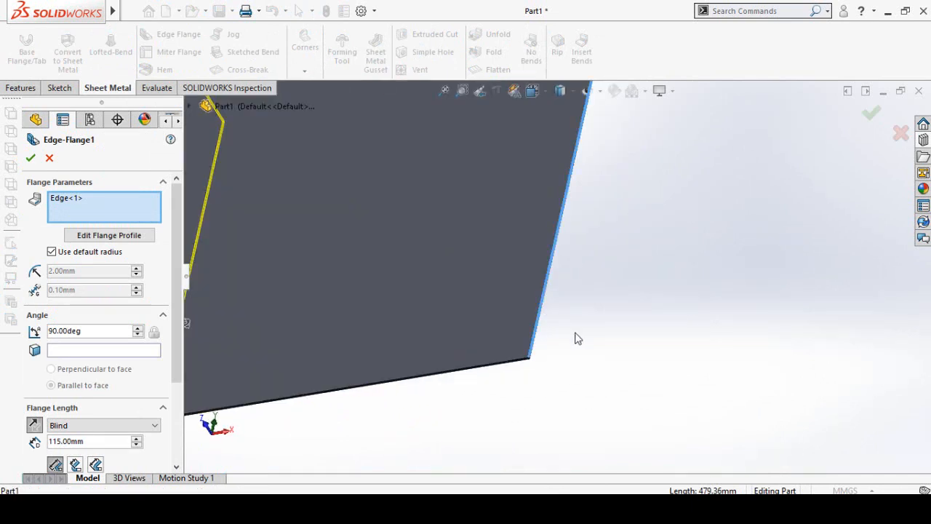
pyautogui.click(541, 311)
pyautogui.scroll(5, 509, 328)
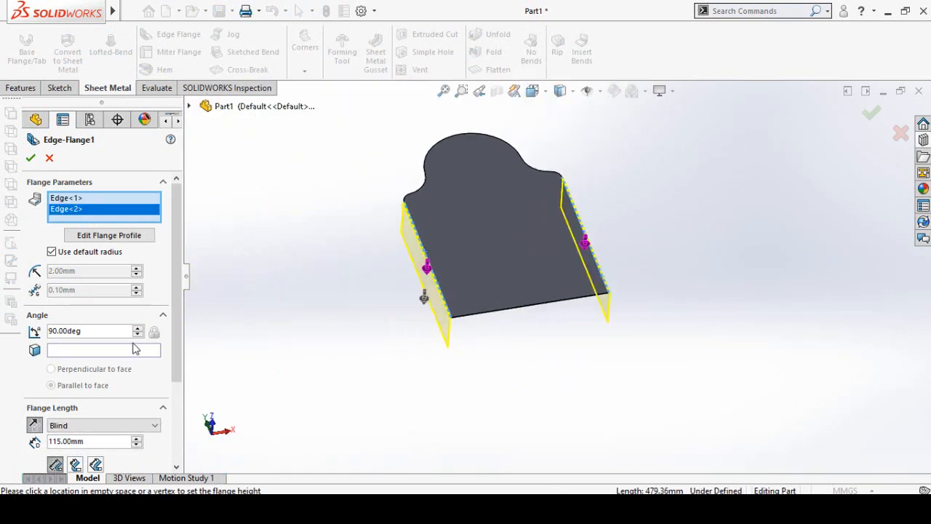
# - Set the flange length to 30 mm and apply the 90° edge flange to both side edges
pyautogui.doubleClick(77, 443)
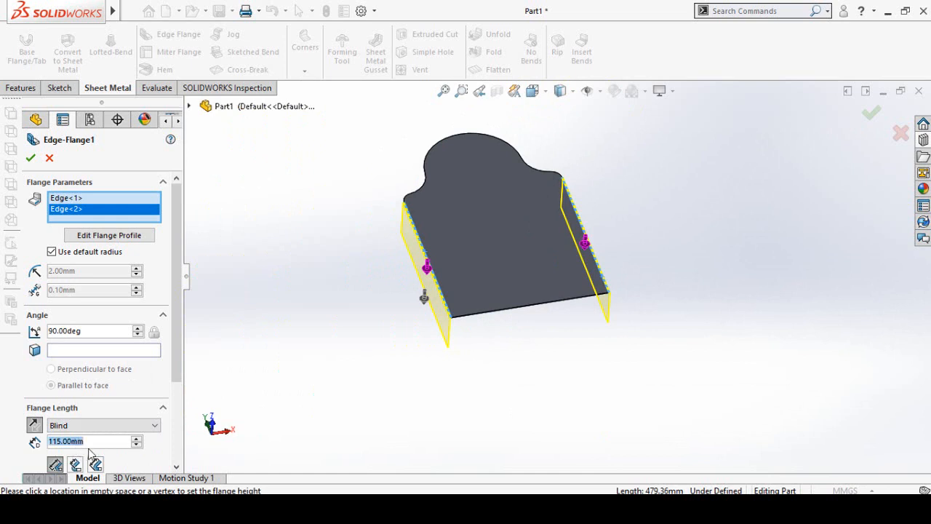
pyautogui.write('30')
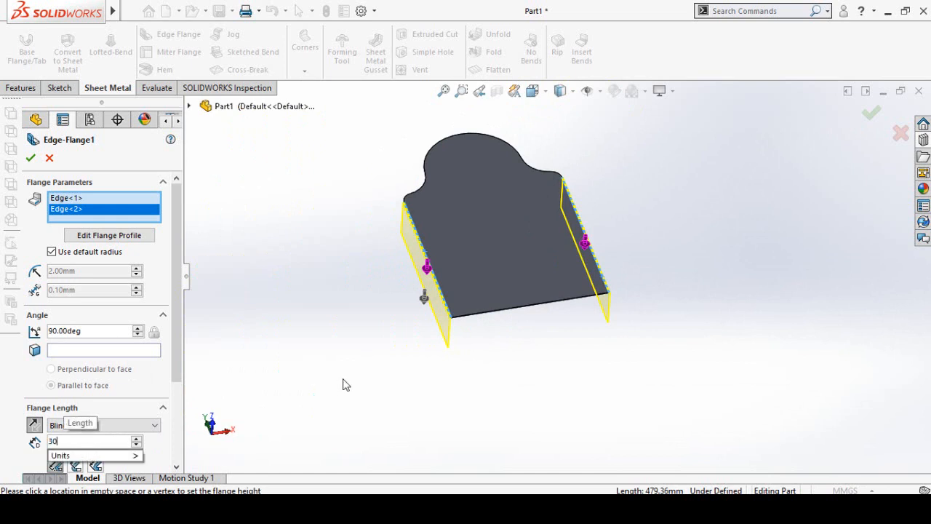
pyautogui.press('Return')
pyautogui.moveTo(503, 273); pyautogui.dragTo(479, 332, button='middle')
pyautogui.click(30, 157)
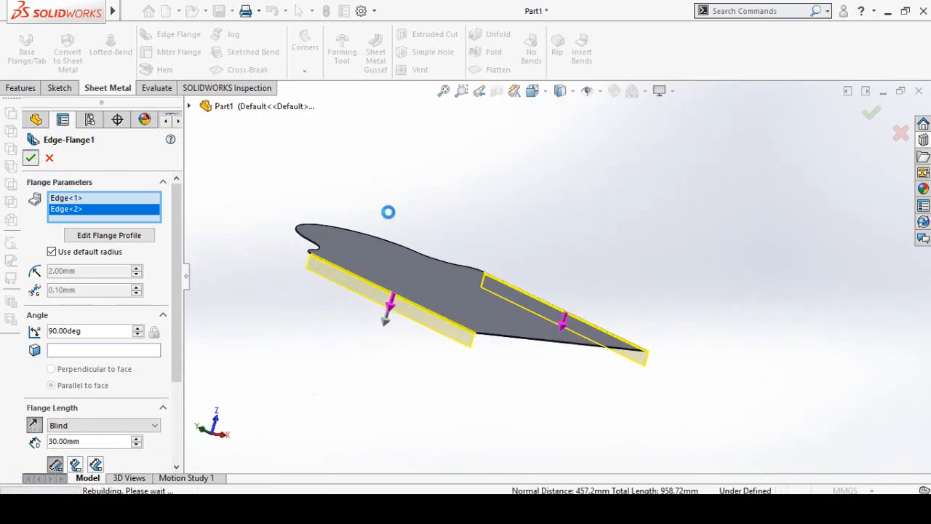
pyautogui.moveTo(454, 242); pyautogui.dragTo(399, 192, button='middle')
# - Start a fillet with an 18 mm radius and select the outer corner edge at the left flange's lower end
pyautogui.click(20, 88)
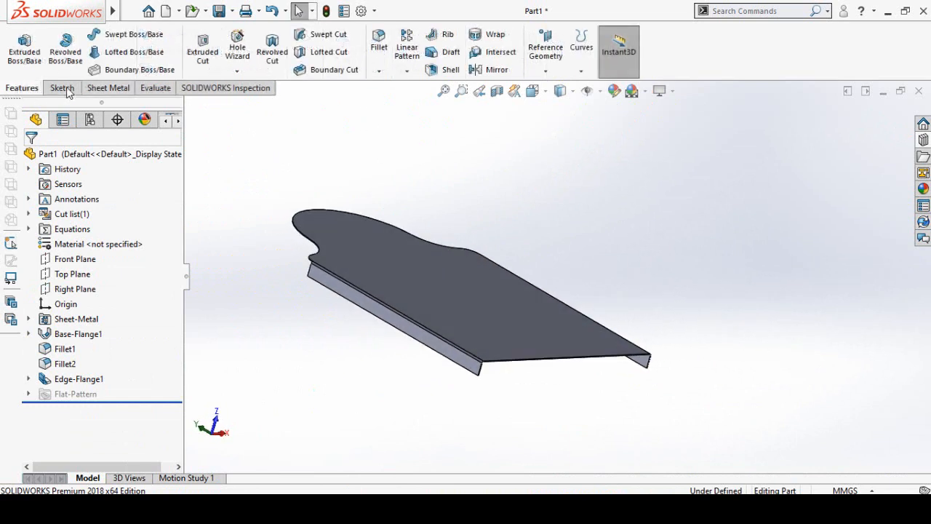
pyautogui.click(379, 45)
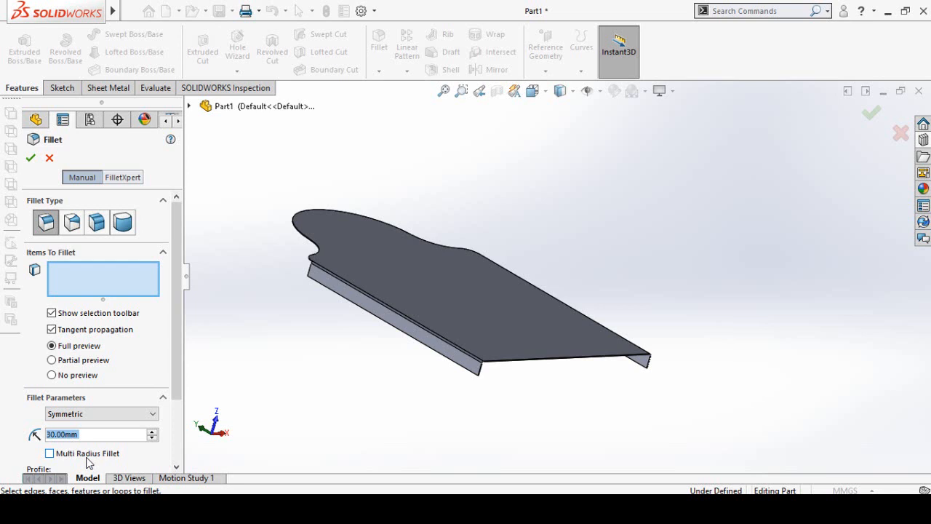
pyautogui.write('18')
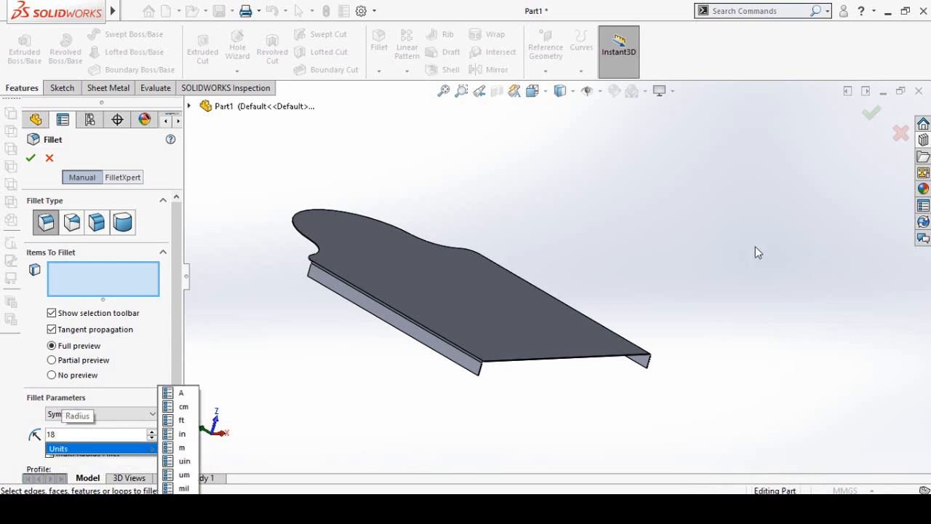
pyautogui.press('Return')
pyautogui.scroll(-3, 476, 360)
pyautogui.scroll(-2, 472, 300)
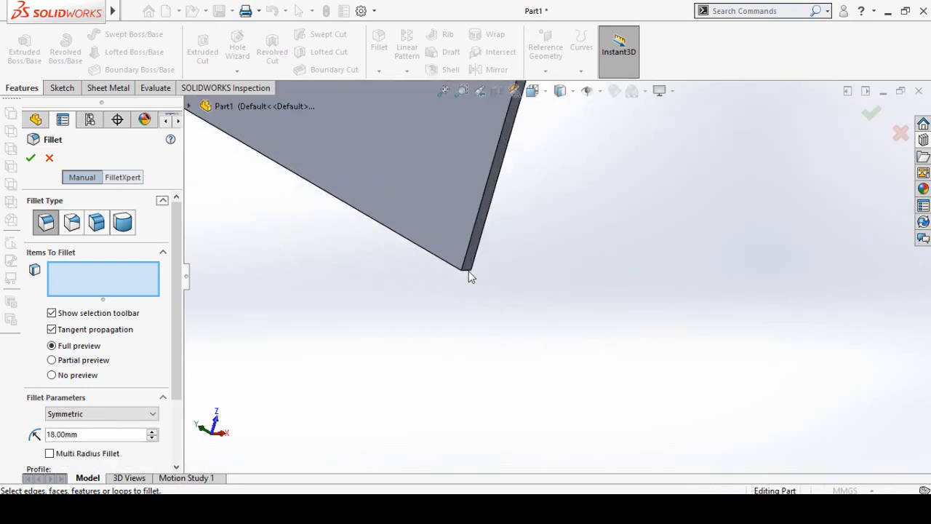
pyautogui.click(468, 273)
pyautogui.scroll(5, 430, 305)
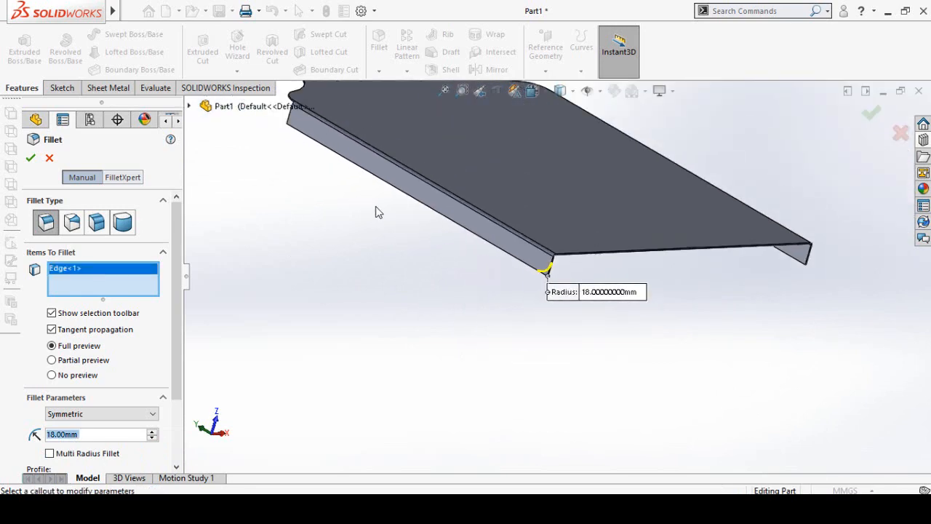
# - Add the outer corner edge at the left flange's upper end, near the shoulder, to the fillet selection
pyautogui.moveTo(379, 211); pyautogui.dragTo(439, 281, button='middle')
pyautogui.scroll(-6, 299, 164)
pyautogui.scroll(-3, 282, 320)
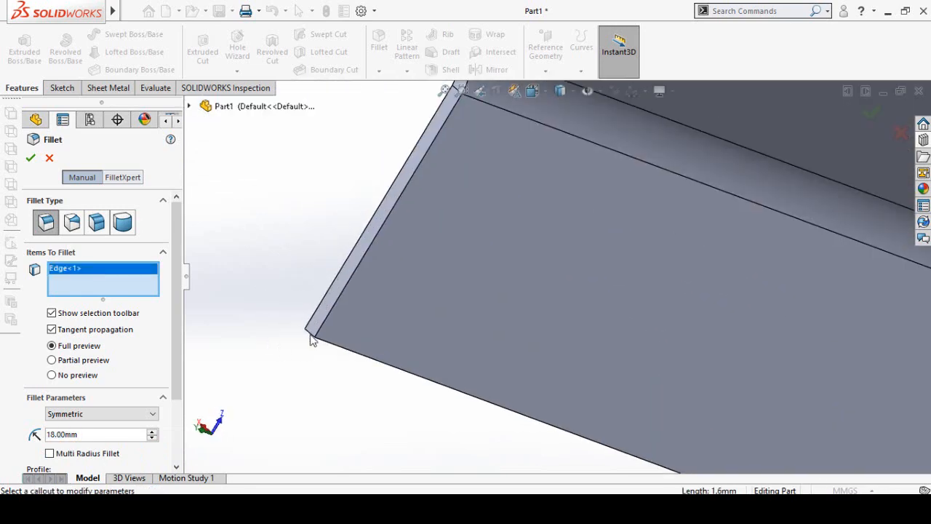
pyautogui.click(312, 339)
pyautogui.scroll(6, 312, 374)
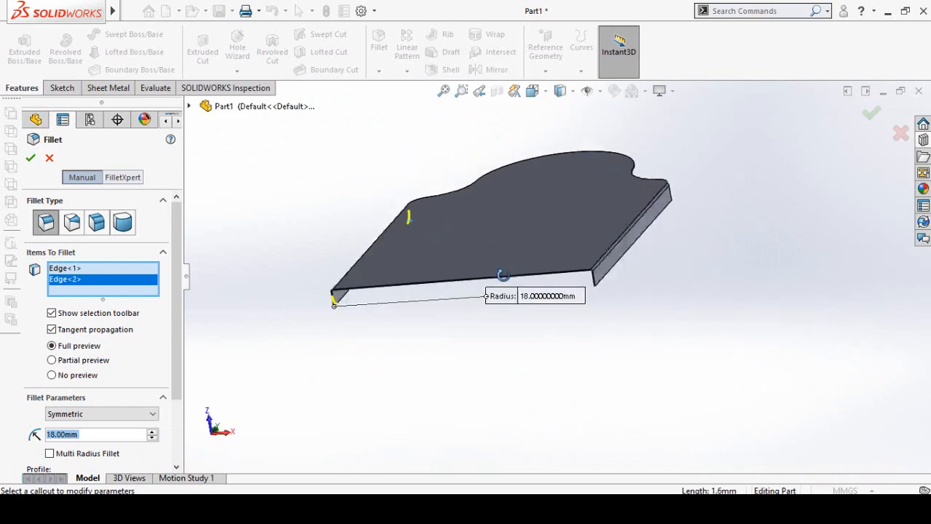
# - Add the outer corner edge at the right flange's lower end to the fillet selection
pyautogui.moveTo(503, 275); pyautogui.dragTo(475, 276, button='middle')
pyautogui.scroll(-6, 601, 265)
pyautogui.scroll(-5, 349, 454)
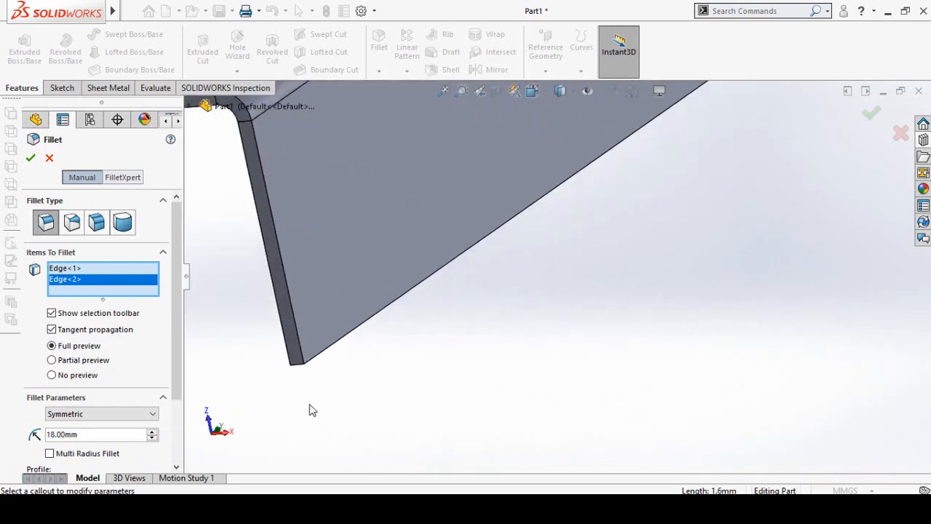
pyautogui.click(298, 364)
pyautogui.scroll(5, 509, 356)
# - Add the outer corner edge at the right flange's upper end and apply the fillet to all four flange corners
pyautogui.moveTo(617, 177); pyautogui.dragTo(812, 326, button='middle')
pyautogui.scroll(-5, 588, 276)
pyautogui.scroll(-2, 644, 352)
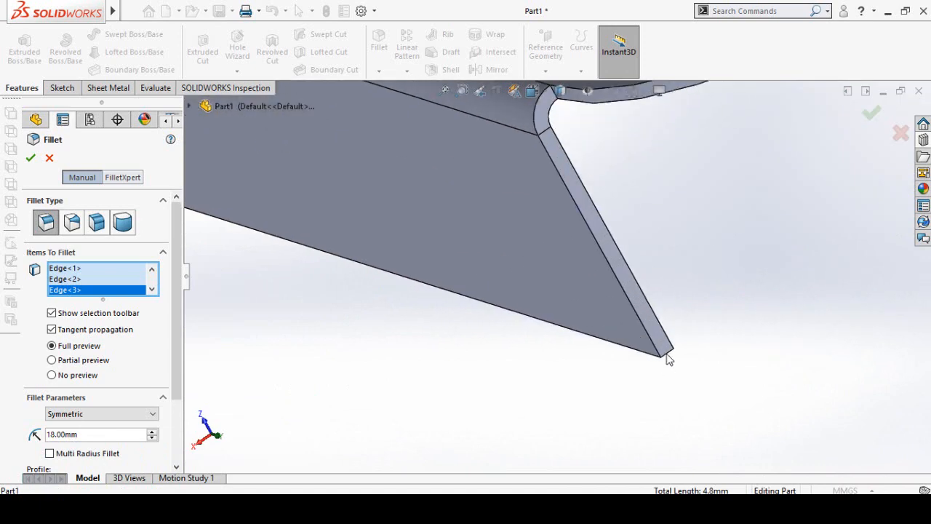
pyautogui.click(665, 355)
pyautogui.scroll(8, 526, 386)
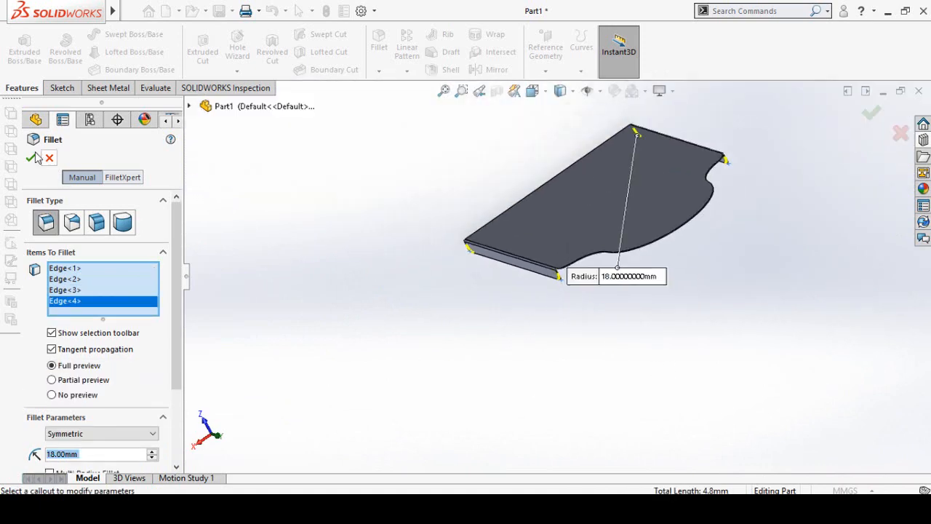
pyautogui.click(32, 158)
pyautogui.moveTo(520, 366); pyautogui.dragTo(664, 287, button='middle')
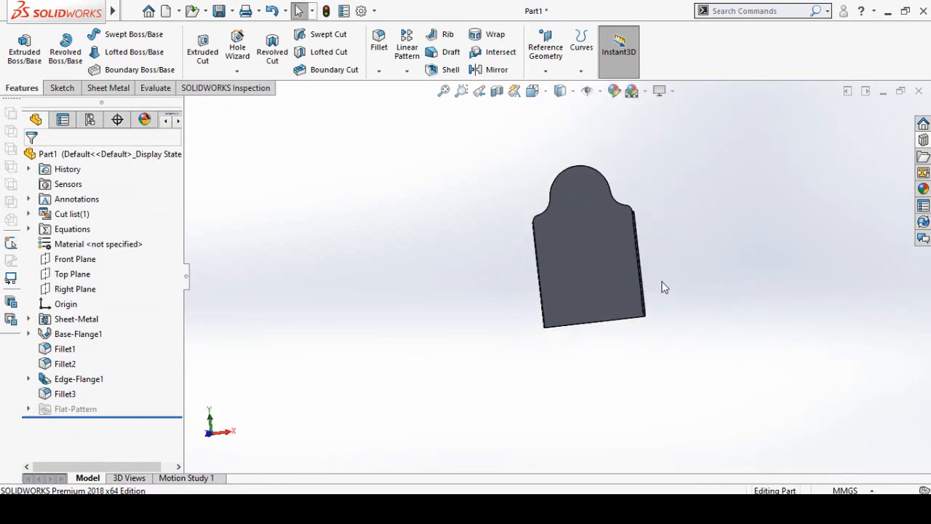
pyautogui.scroll(-3, 713, 175)
pyautogui.moveTo(440, 406); pyautogui.dragTo(454, 375, button='middle')
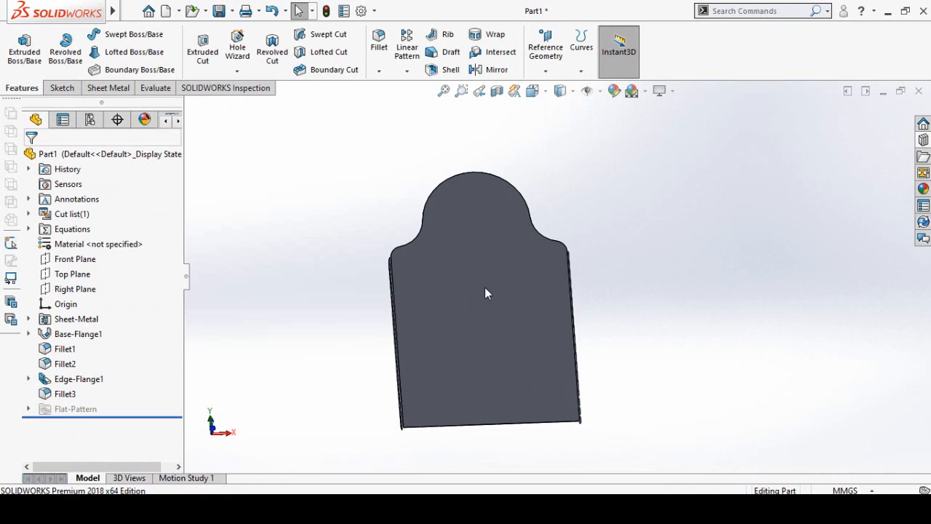
pyautogui.moveTo(501, 295); pyautogui.dragTo(509, 247, button='middle')
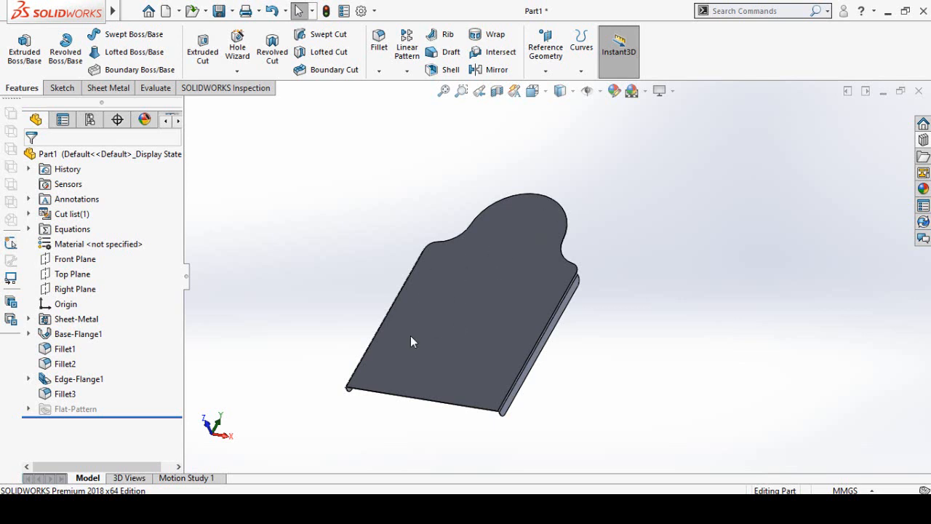
# - Minimize the part and bring the "Design New" DXF file from the desktop into the empty SOLIDWORKS workspace for import
pyautogui.click(882, 94)
pyautogui.click(889, 11)
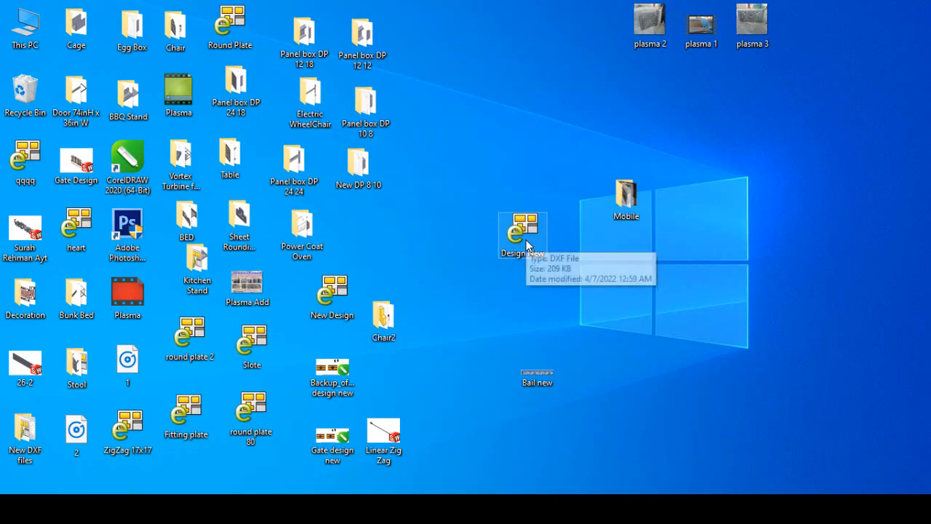
pyautogui.moveTo(526, 229); pyautogui.dragTo(509, 459)
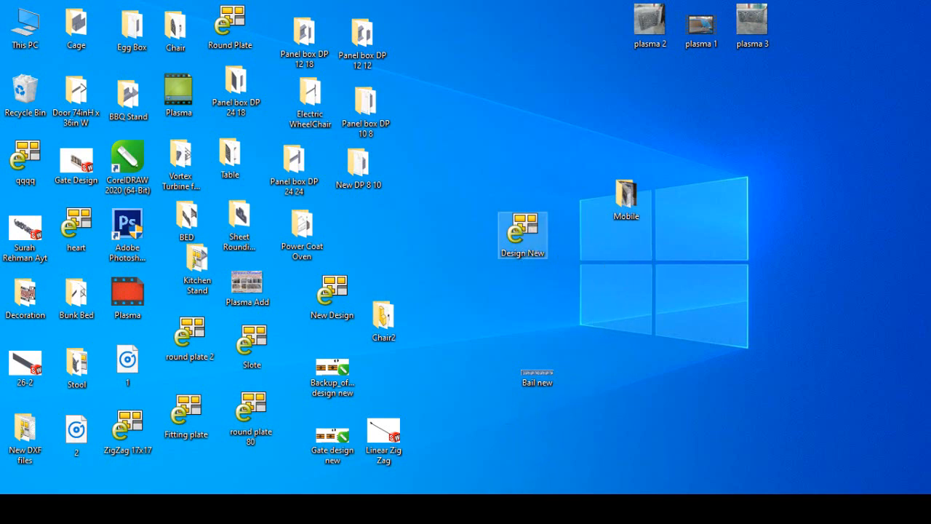
pyautogui.moveTo(507, 508); pyautogui.dragTo(504, 508)
pyautogui.moveTo(412, 245); pyautogui.dragTo(529, 235)
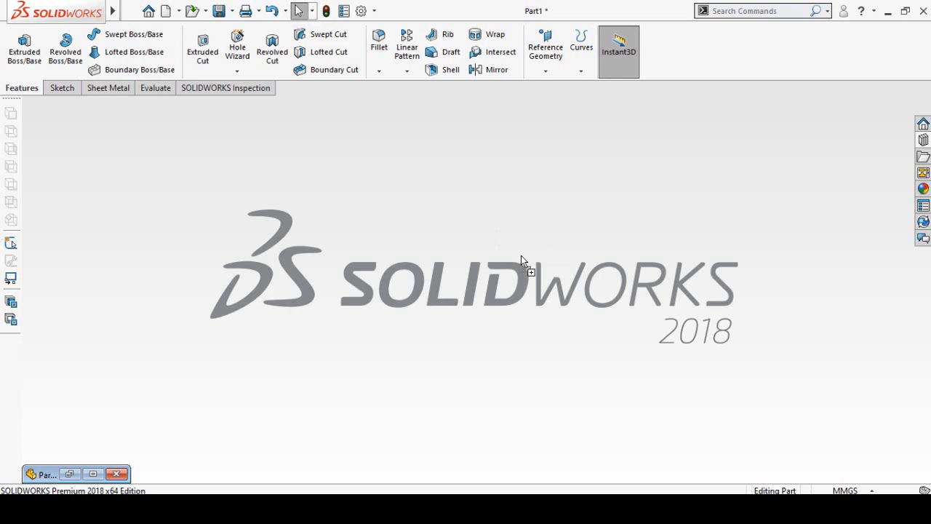
pyautogui.moveTo(520, 259); pyautogui.dragTo(521, 259)
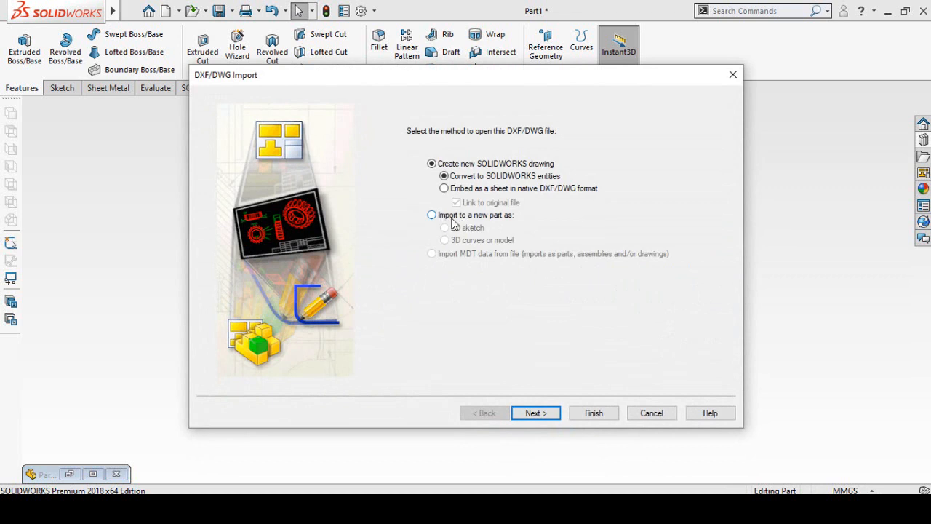
# - Import the DXF to a new part as a 2D sketch with millimeters as the data units and all layers included
pyautogui.click(469, 216)
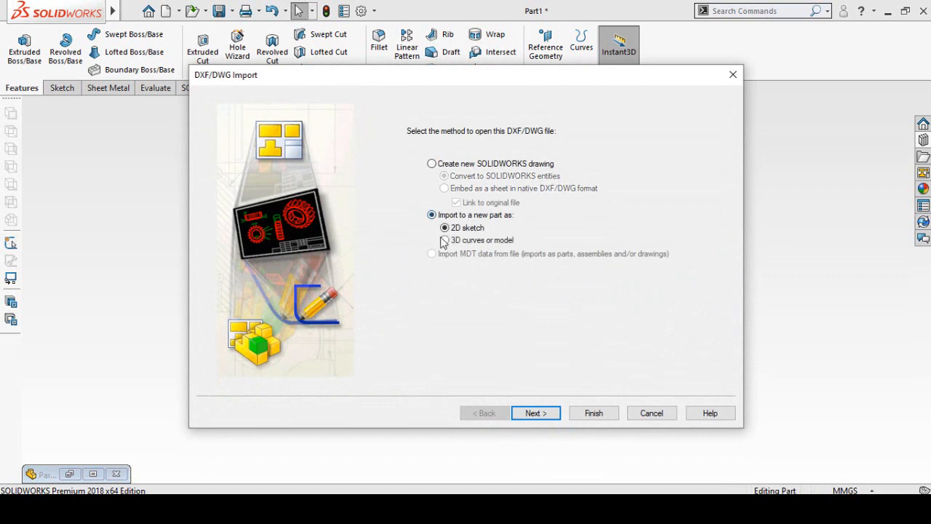
pyautogui.click(537, 413)
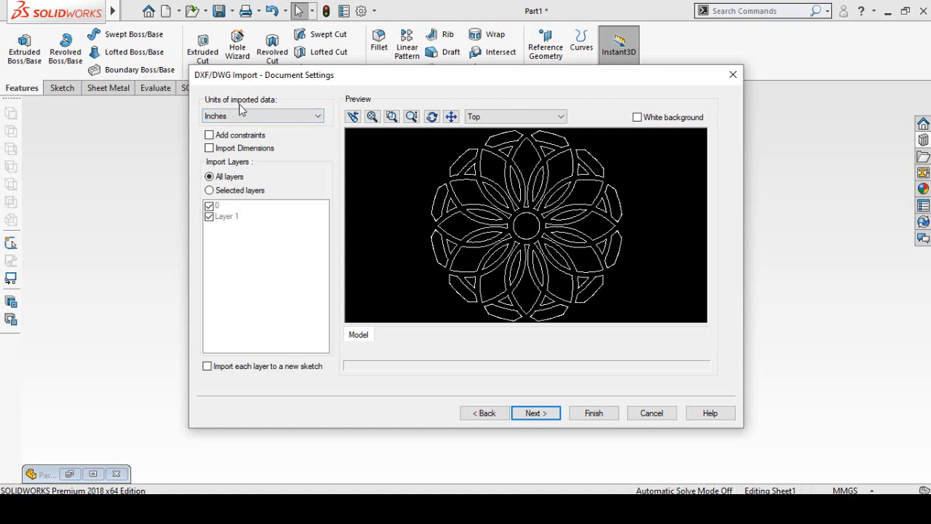
pyautogui.click(265, 119)
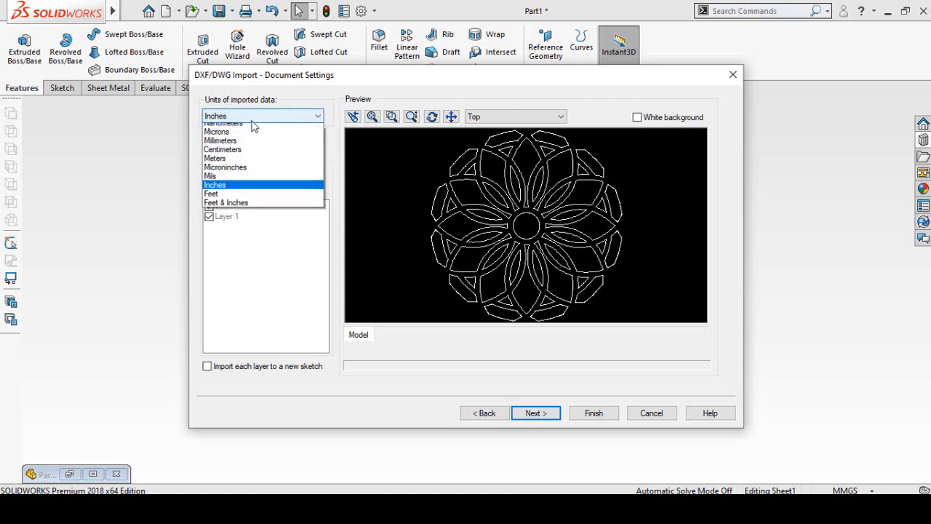
pyautogui.click(237, 153)
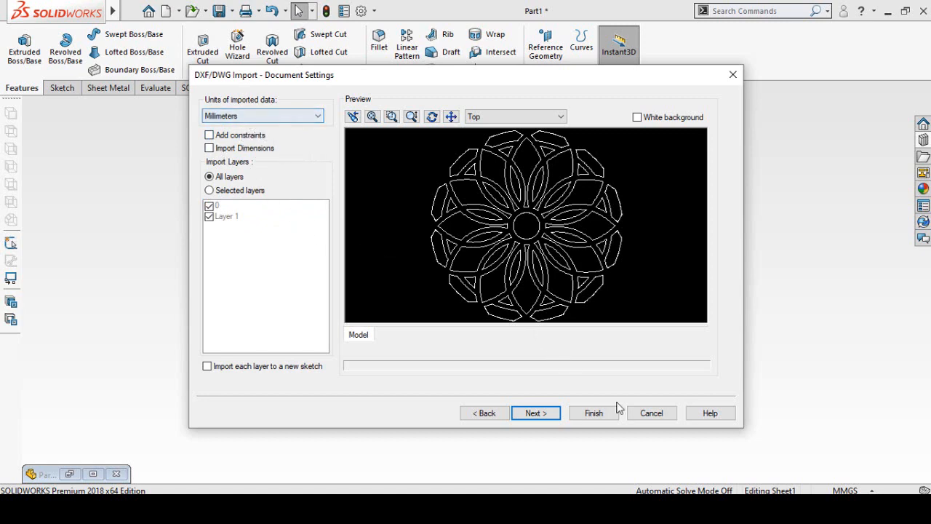
pyautogui.click(535, 413)
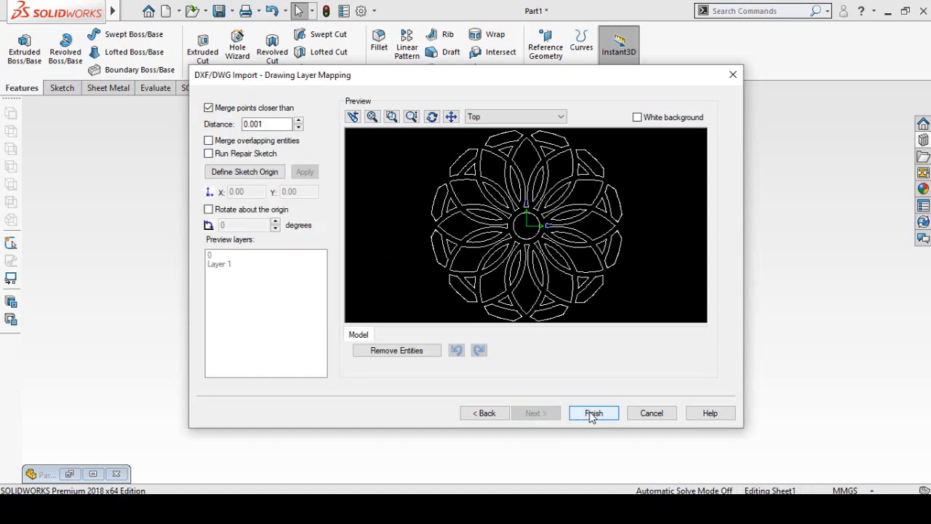
pyautogui.click(593, 413)
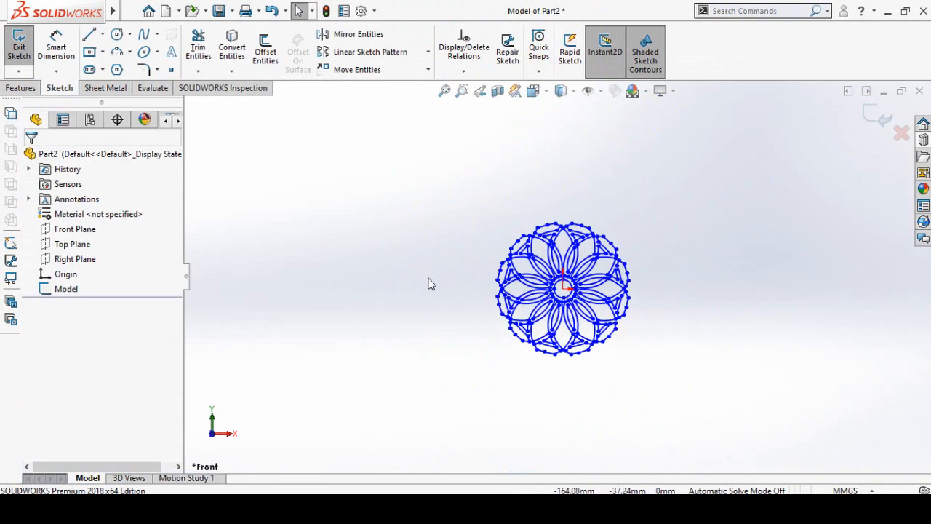
# - Select all entities of the imported rosette sketch, and switch back to the chair back part
pyautogui.moveTo(381, 183); pyautogui.dragTo(745, 418)
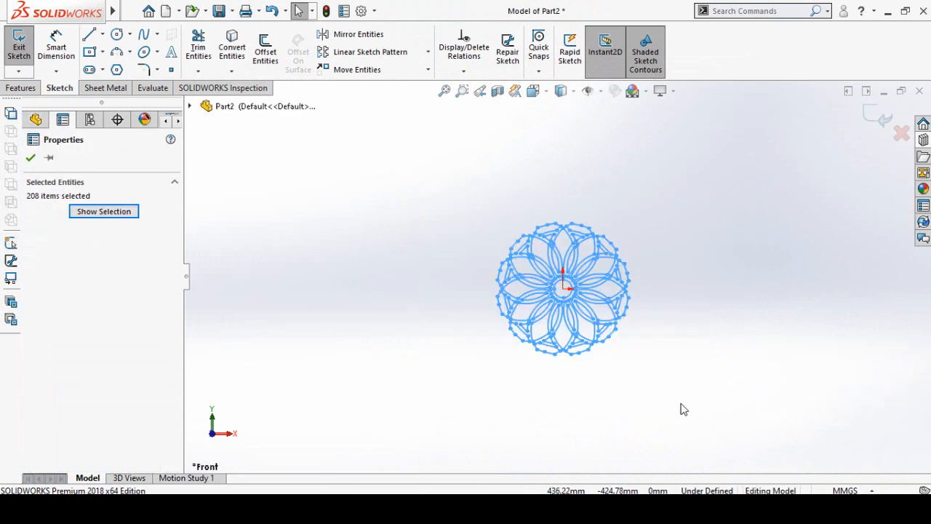
pyautogui.click(645, 430)
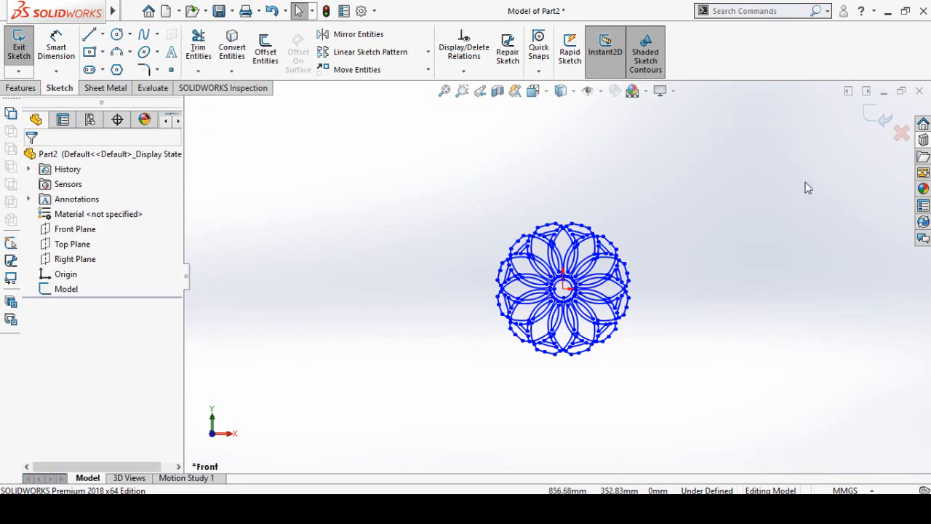
pyautogui.click(885, 92)
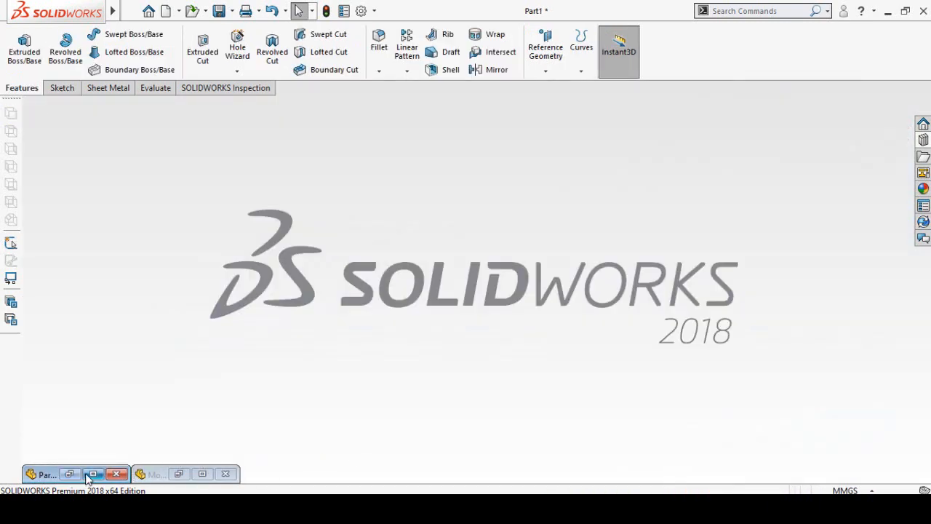
pyautogui.click(92, 474)
pyautogui.hotkey('ctrl', '1')
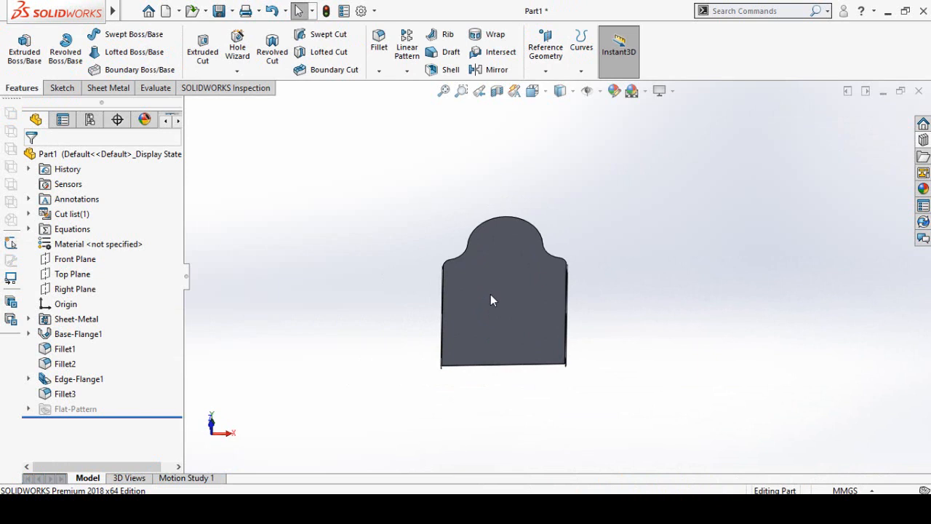
# - Start a new sketch on the chair back's large flat face, viewed face-on
pyautogui.click(490, 294)
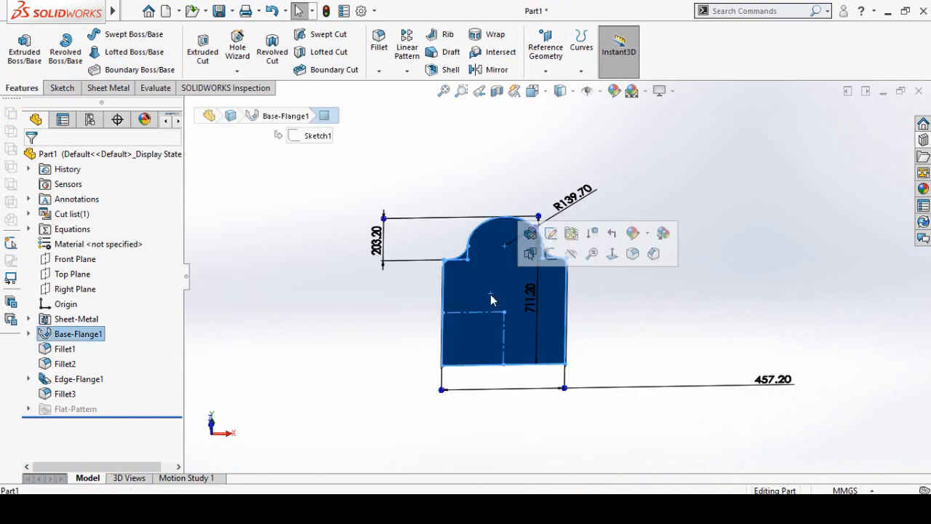
pyautogui.click(552, 253)
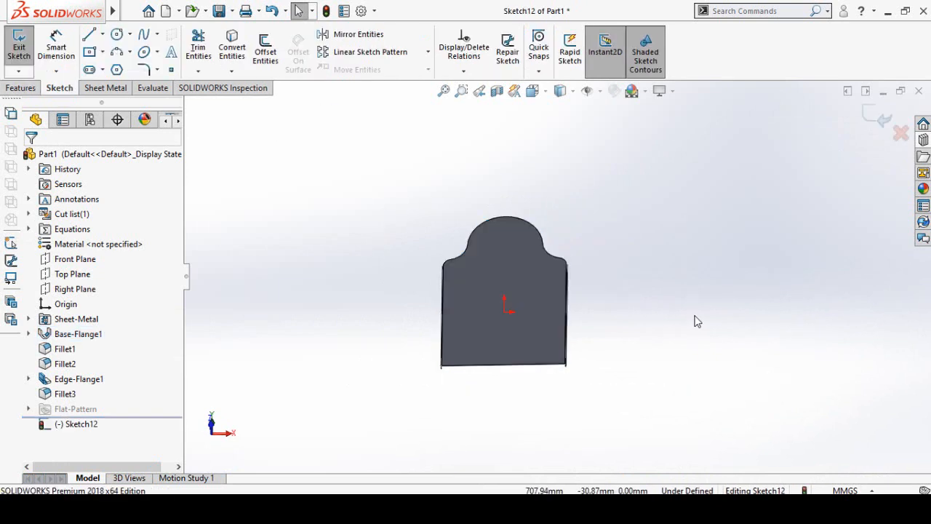
pyautogui.hotkey('ctrl', '8')
pyautogui.scroll(7, 689, 314)
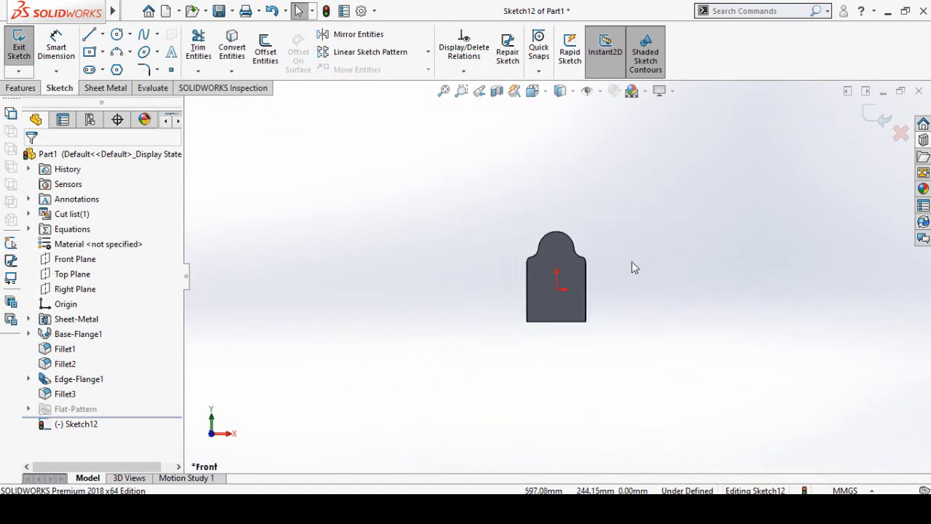
# - Paste the copied rosette beside the chair back and move it by its center onto the plate, just above the origin
pyautogui.scroll(-3, 633, 268)
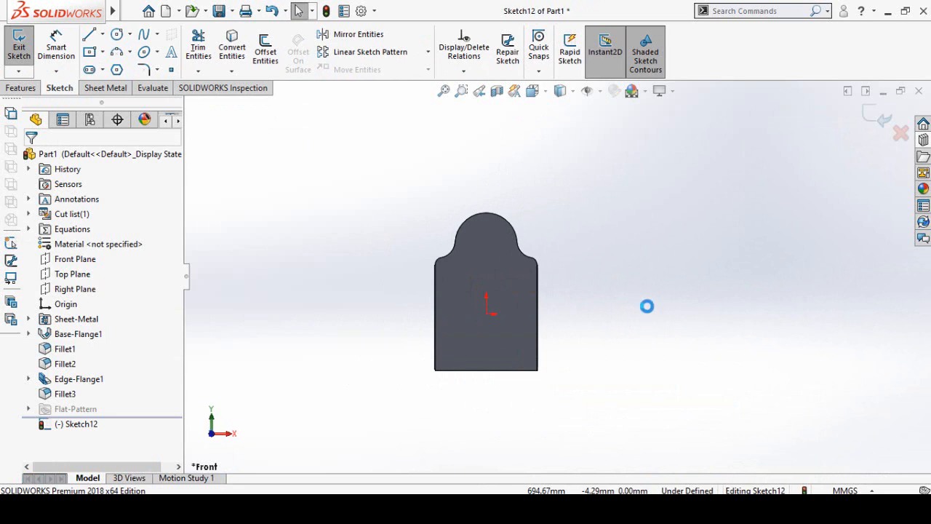
pyautogui.click(706, 379)
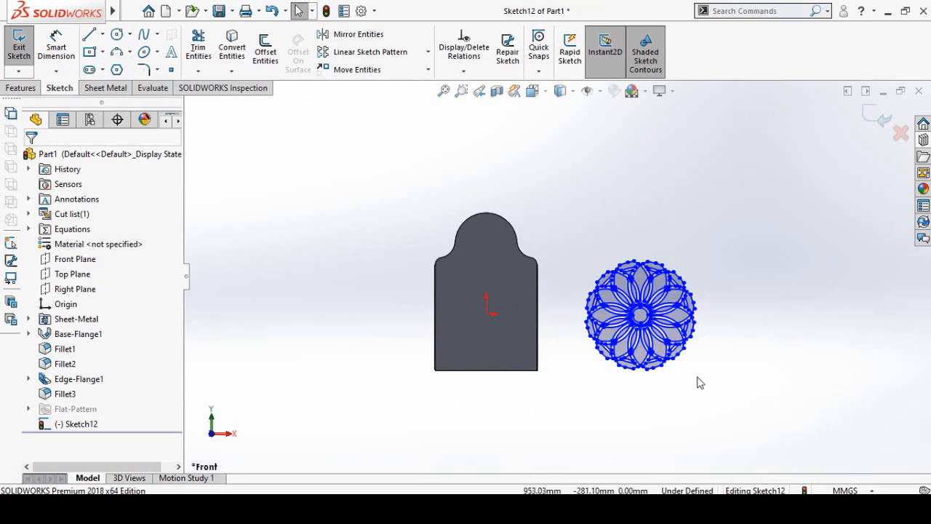
pyautogui.moveTo(750, 227); pyautogui.dragTo(578, 400)
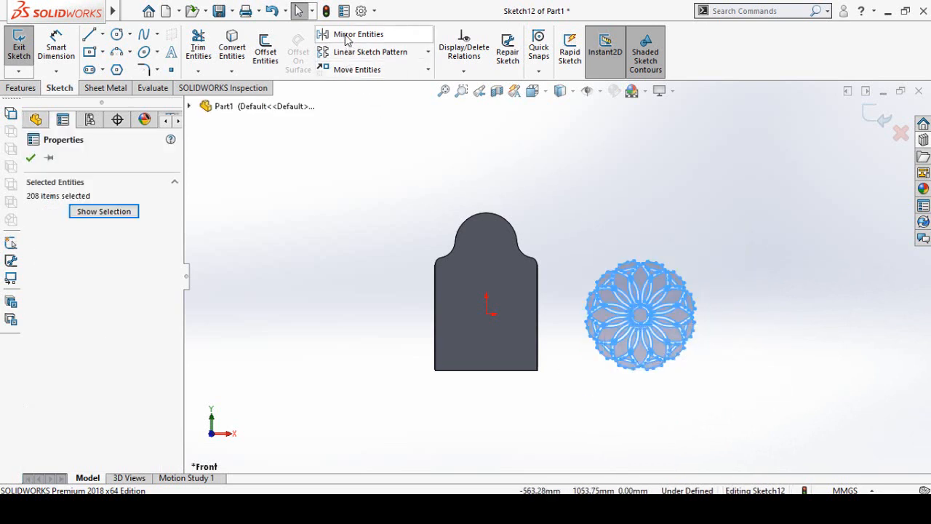
pyautogui.click(365, 69)
pyautogui.scroll(-2, 638, 317)
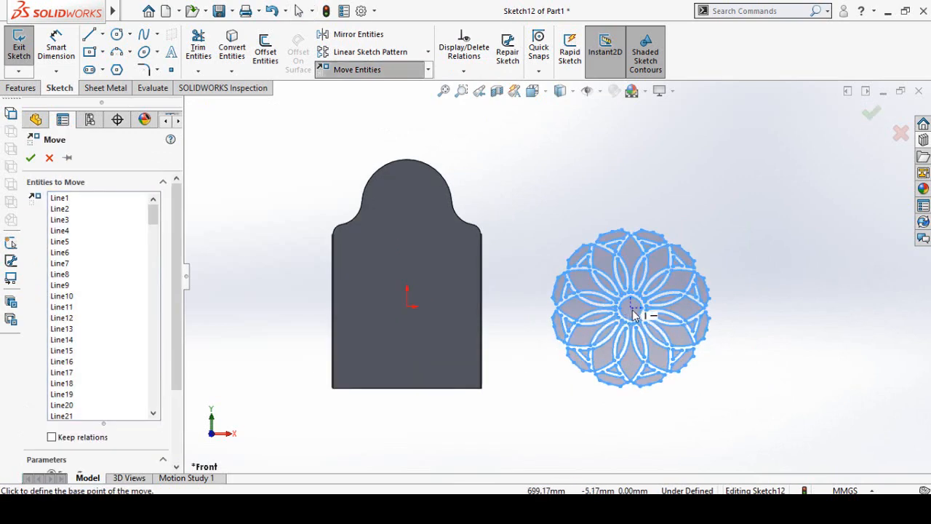
pyautogui.scroll(-2, 630, 313)
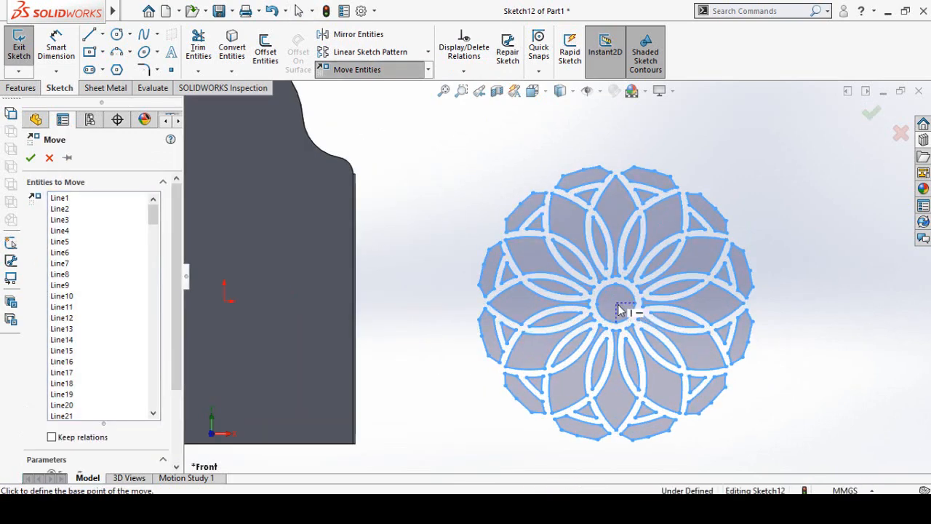
pyautogui.click(617, 304)
pyautogui.scroll(2, 568, 317)
pyautogui.scroll(2, 568, 318)
pyautogui.scroll(-3, 397, 292)
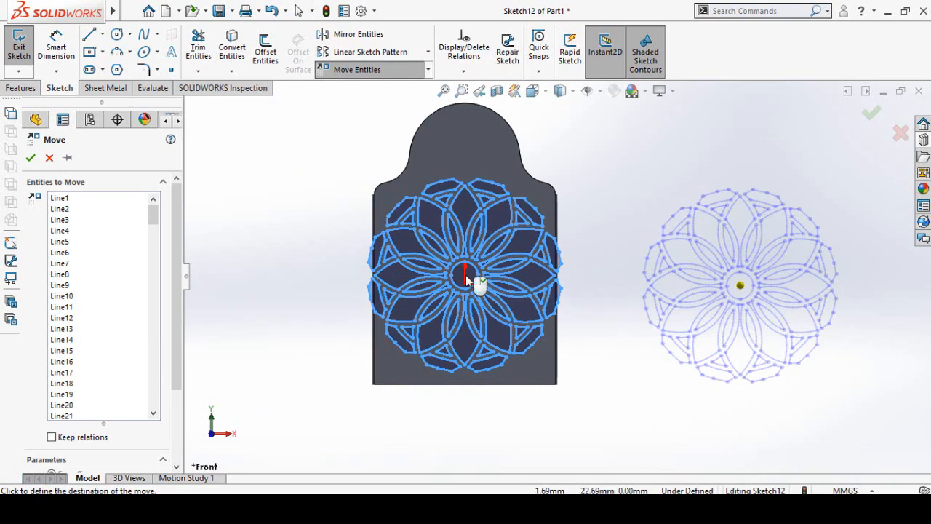
pyautogui.click(467, 275)
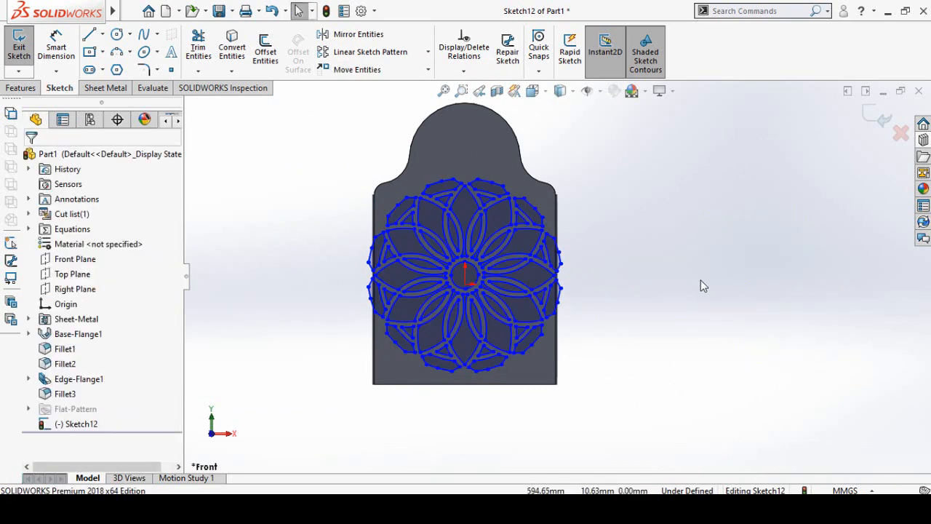
# - Scale all entities of the rosette on the chair back by a factor of 0.8 about its center
pyautogui.moveTo(648, 146); pyautogui.dragTo(261, 409)
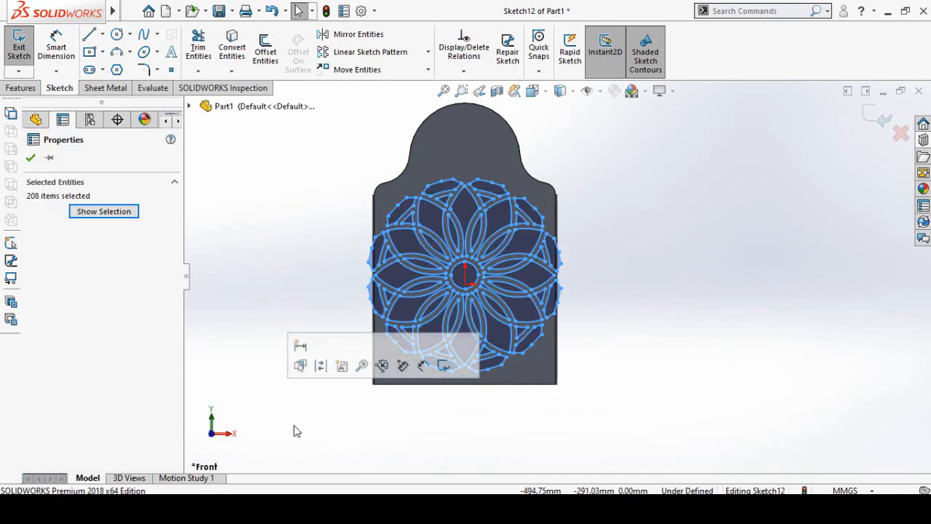
pyautogui.click(428, 73)
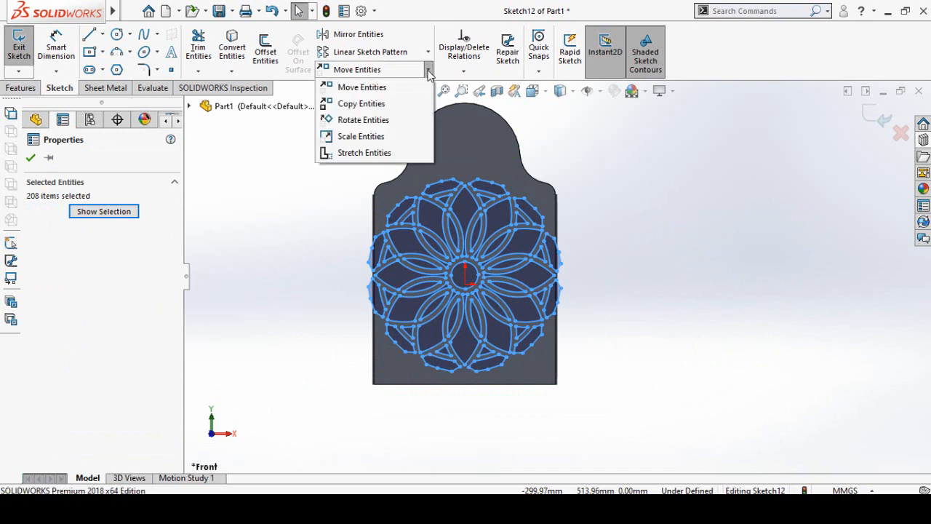
pyautogui.click(358, 137)
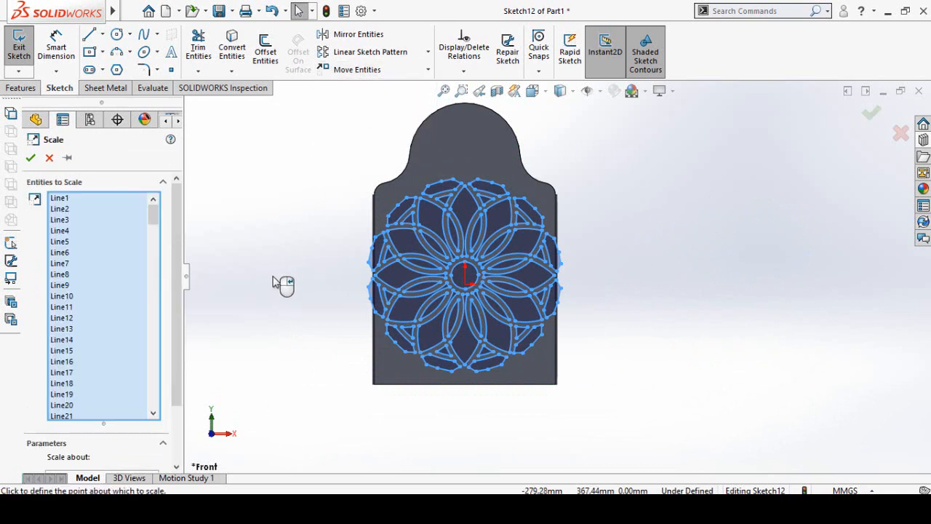
pyautogui.scroll(-3, 174, 291)
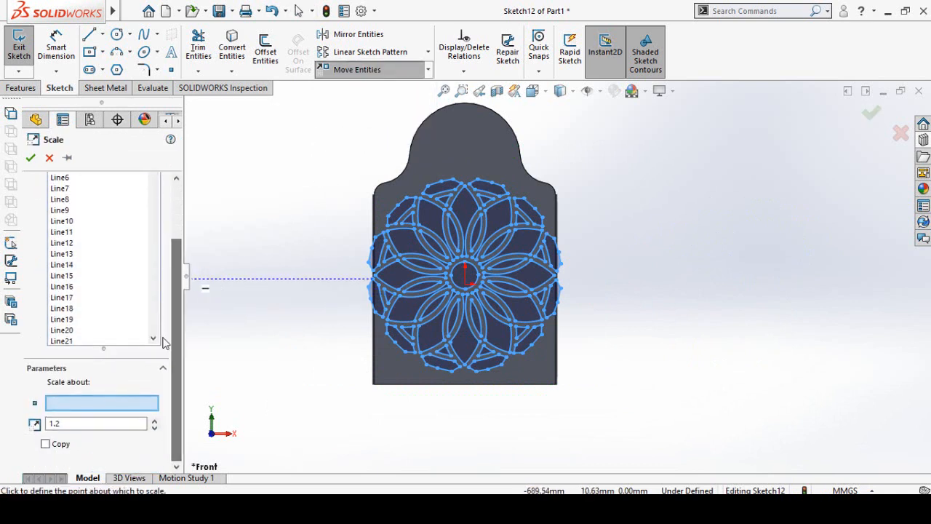
pyautogui.doubleClick(69, 423)
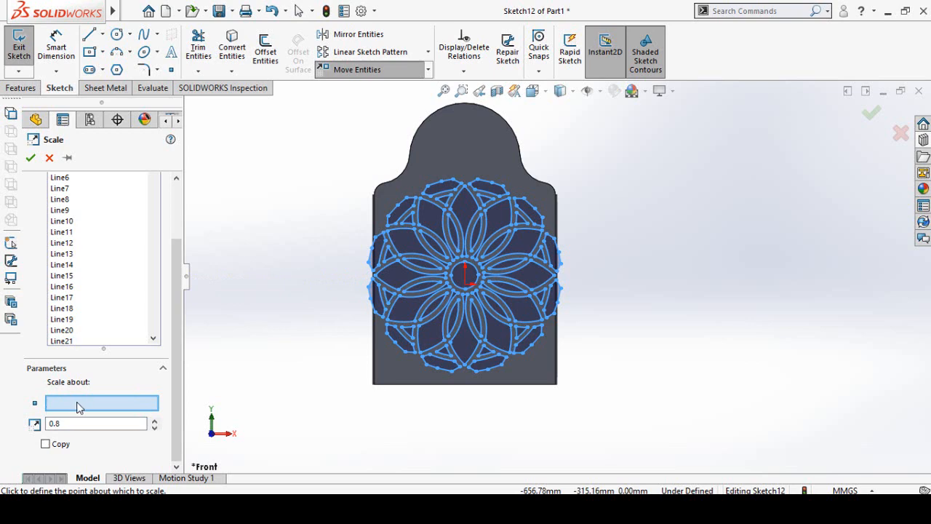
pyautogui.scroll(5, 475, 288)
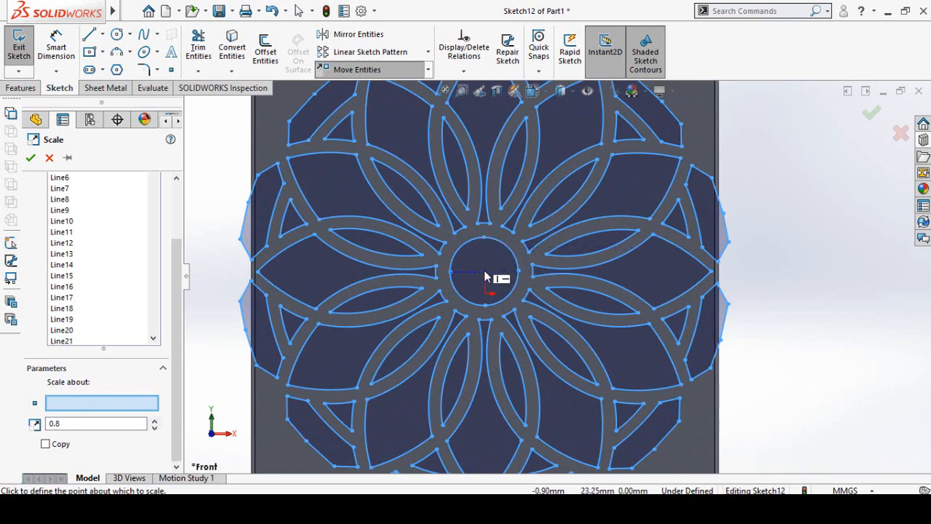
pyautogui.click(485, 276)
pyautogui.scroll(-5, 488, 315)
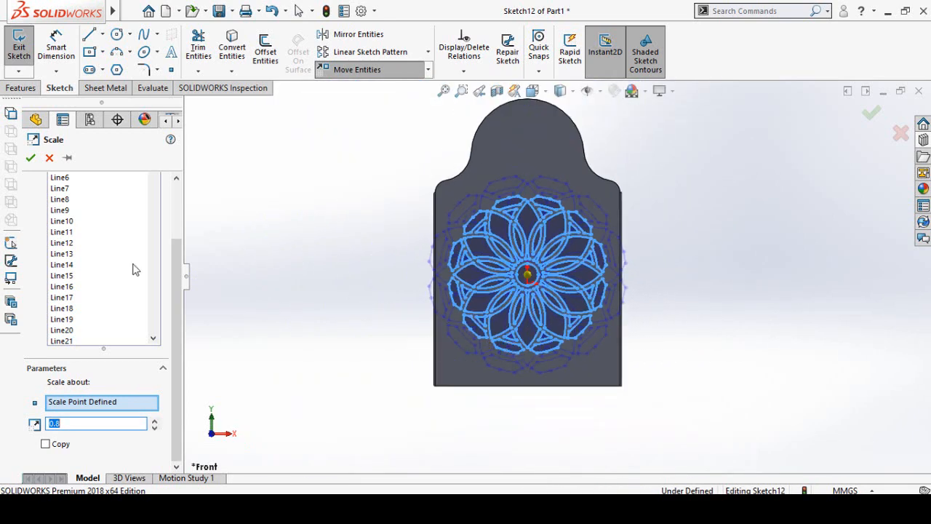
pyautogui.click(30, 158)
# - Paste a second rosette beside the plate, and draw a vertical centerline from the first rosette's center to about 362 mm above the origin
pyautogui.scroll(1, 357, 311)
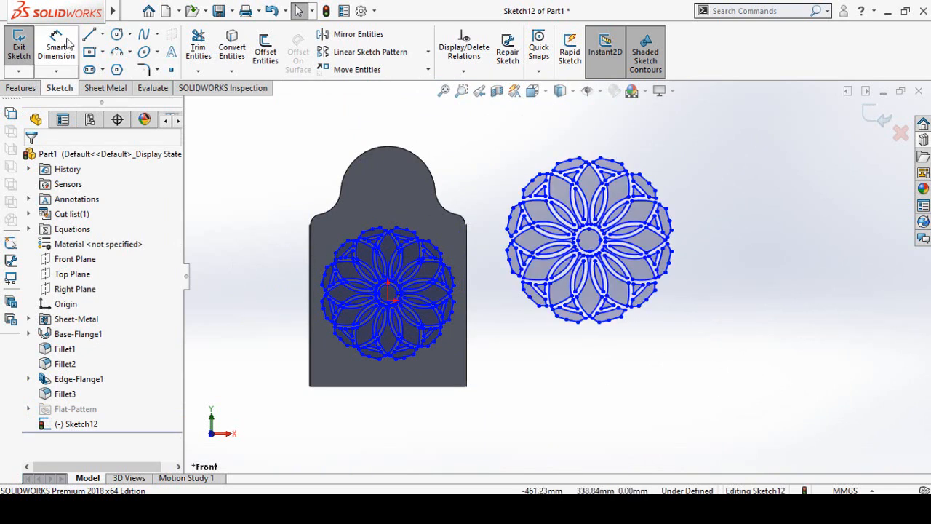
pyautogui.click(103, 36)
pyautogui.click(116, 68)
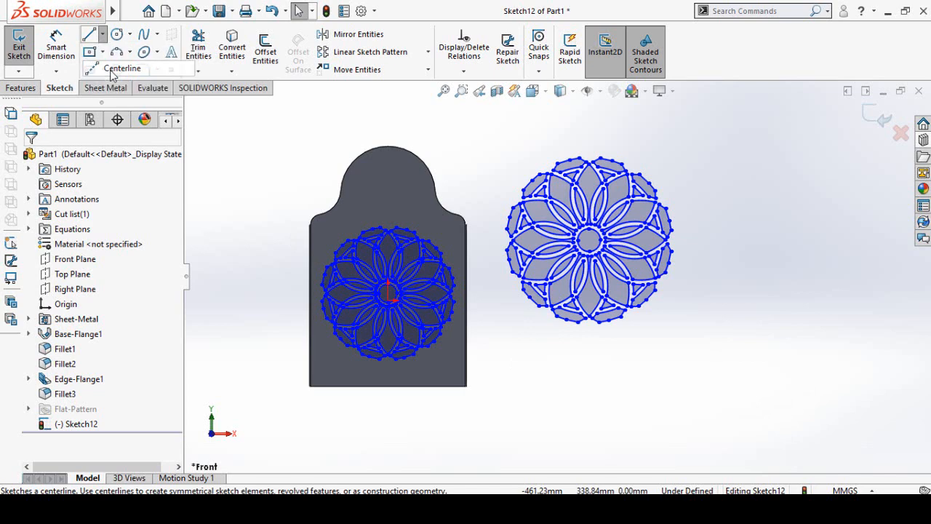
pyautogui.scroll(-5, 416, 291)
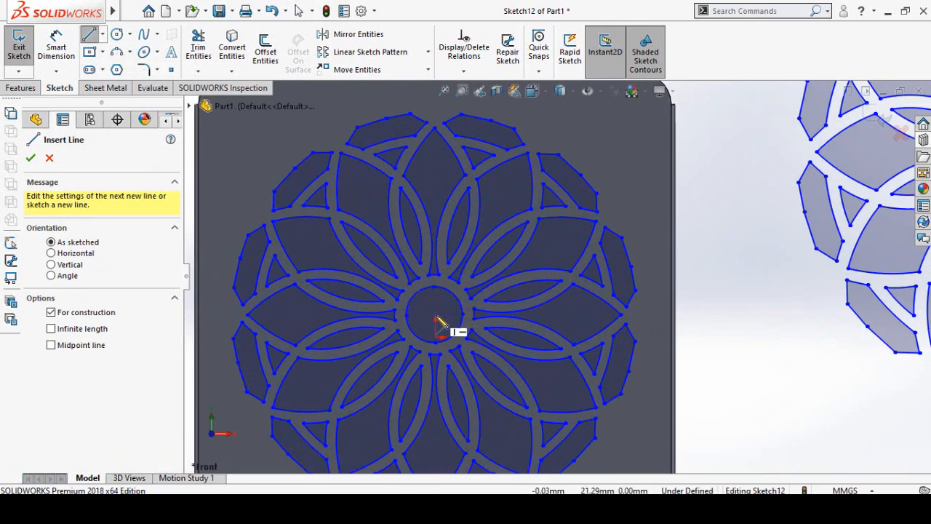
pyautogui.scroll(-3, 439, 323)
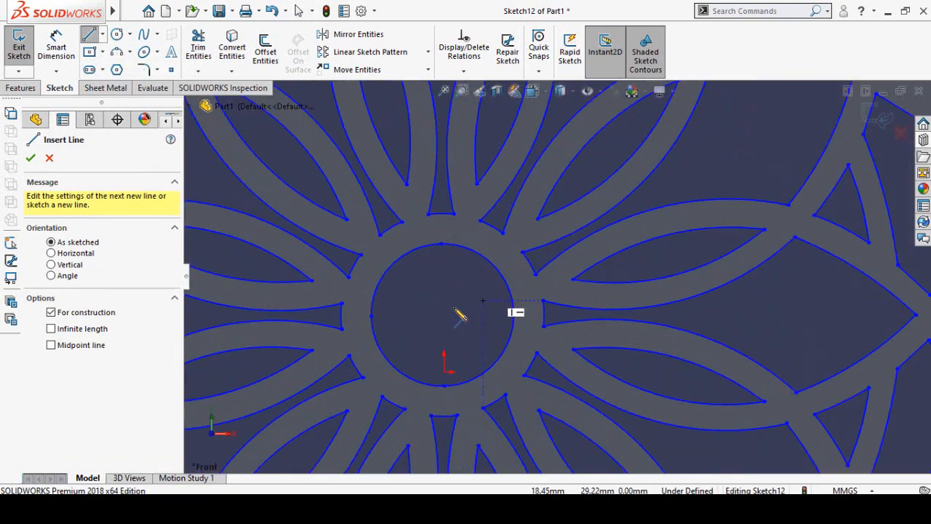
pyautogui.click(444, 315)
pyautogui.scroll(4, 532, 199)
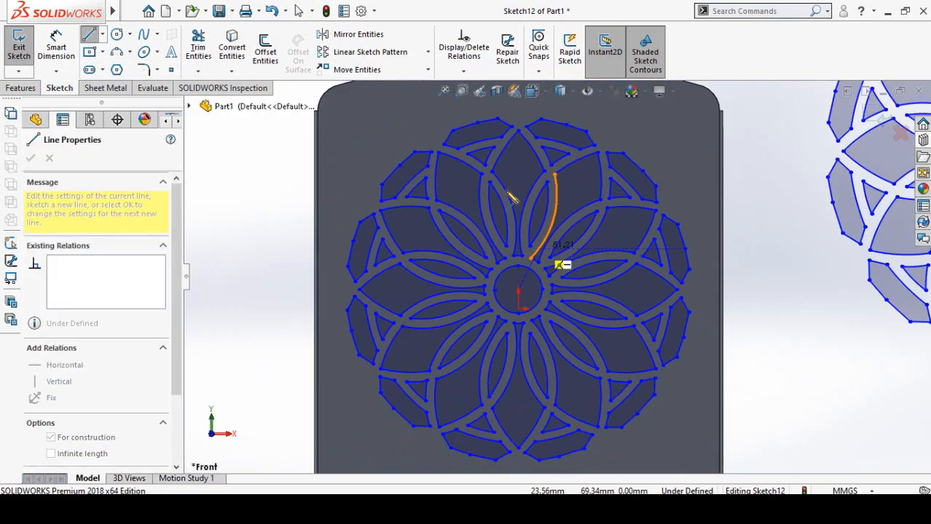
pyautogui.scroll(3, 545, 153)
pyautogui.scroll(-4, 545, 149)
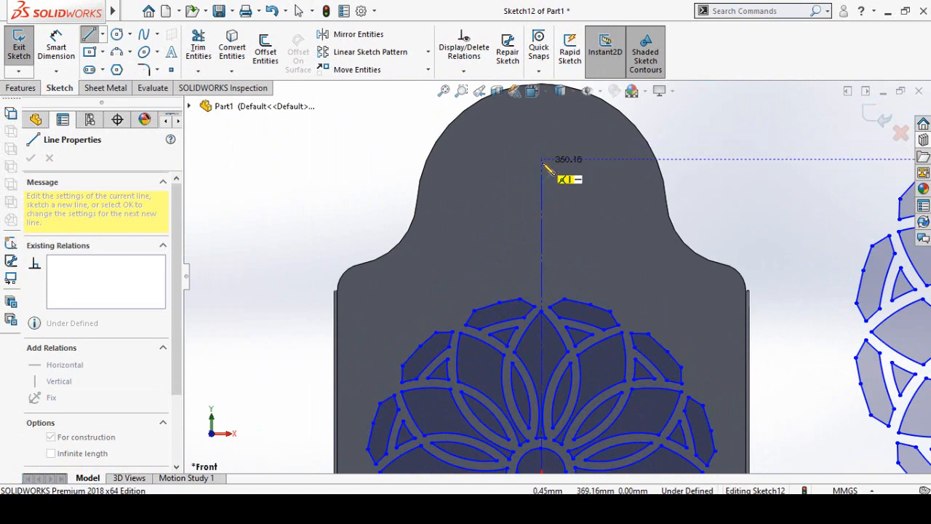
pyautogui.click(542, 168)
pyautogui.press('Escape')
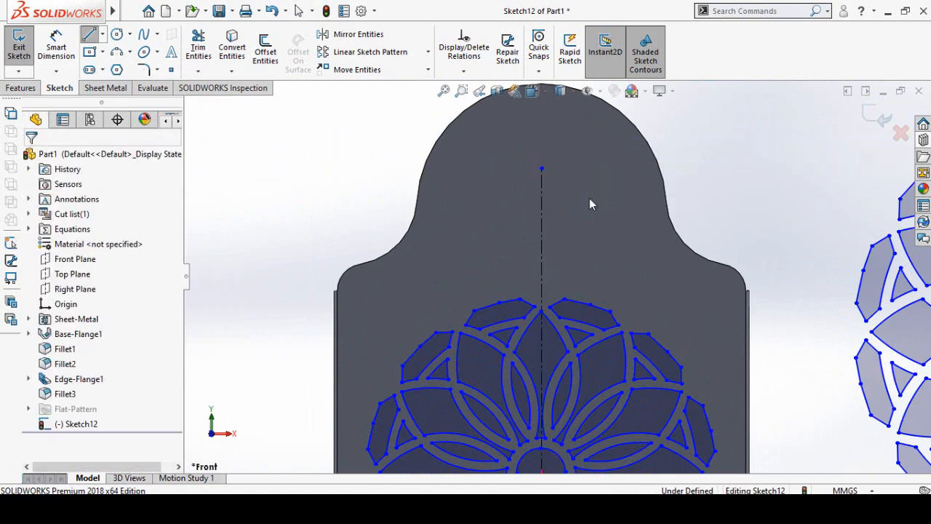
# - Apply a Fix relation to the upper endpoint of the vertical centerline
pyautogui.click(542, 170)
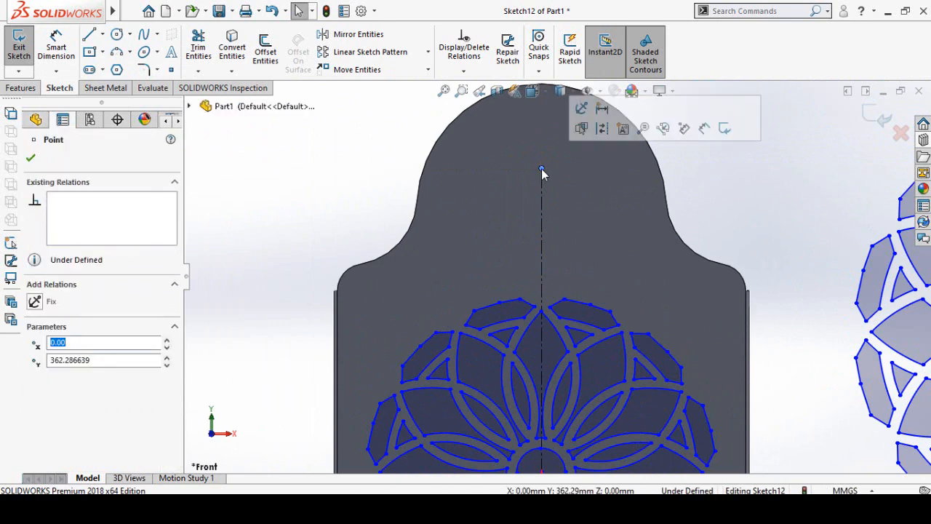
pyautogui.click(583, 108)
pyautogui.click(760, 211)
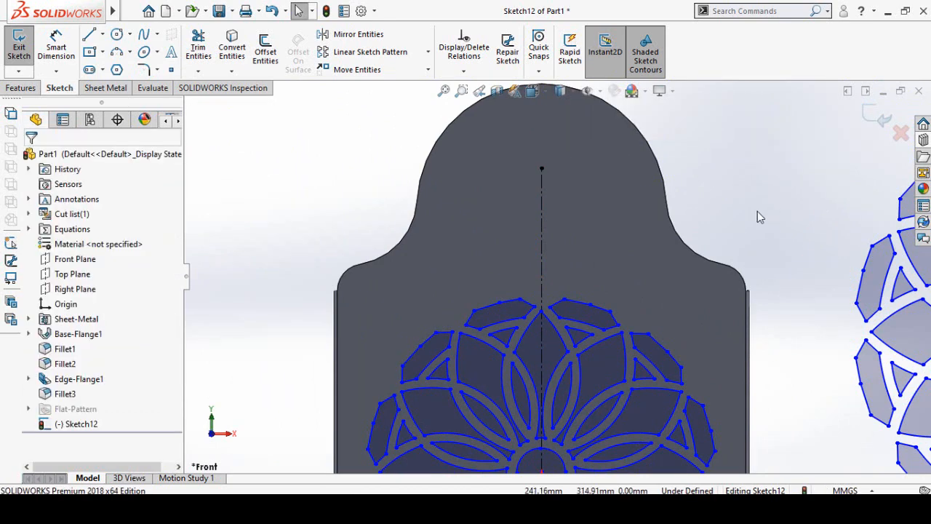
# - Scale all entities of the second rosette beside the plate by a factor of 0.4 about its center
pyautogui.scroll(6, 761, 214)
pyautogui.scroll(-2, 813, 225)
pyautogui.moveTo(821, 144)
pyautogui.mouseDown()
pyautogui.moveTo(706, 303)
pyautogui.moveTo(542, 416)
pyautogui.mouseUp()
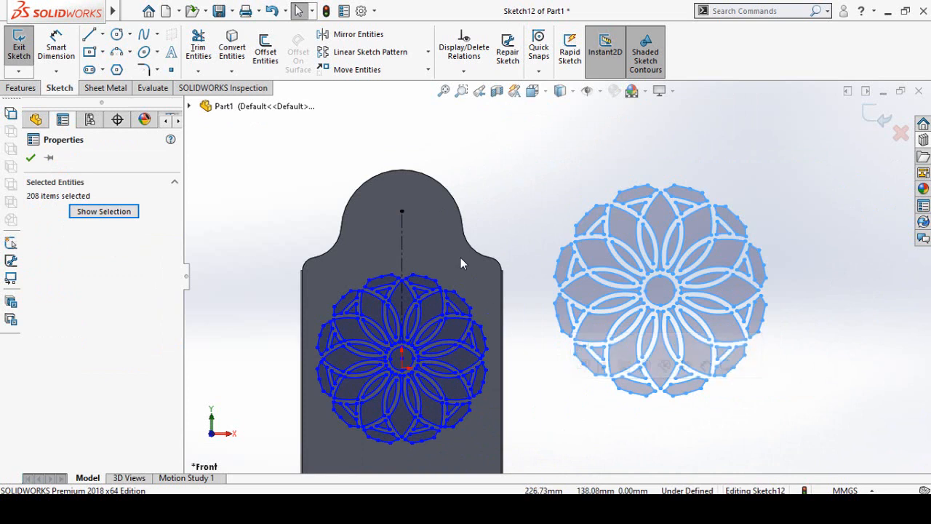
pyautogui.click(429, 71)
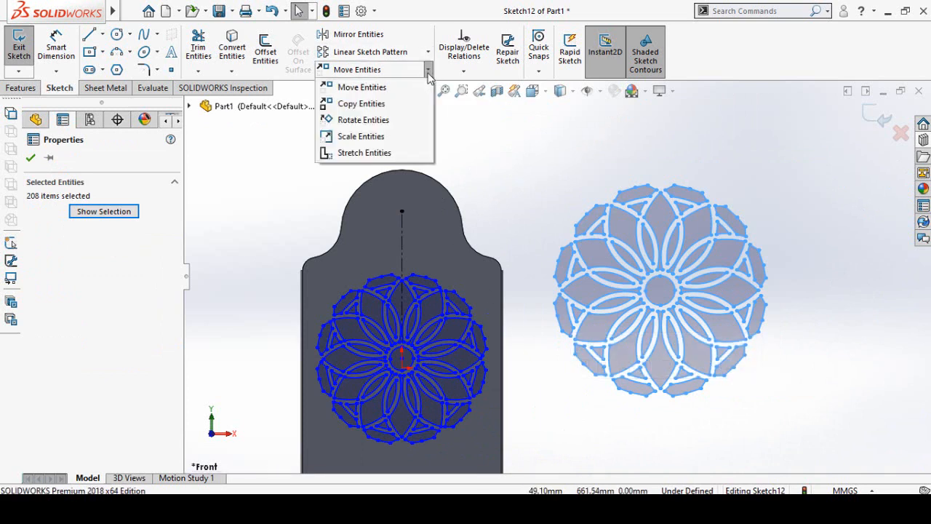
pyautogui.click(361, 139)
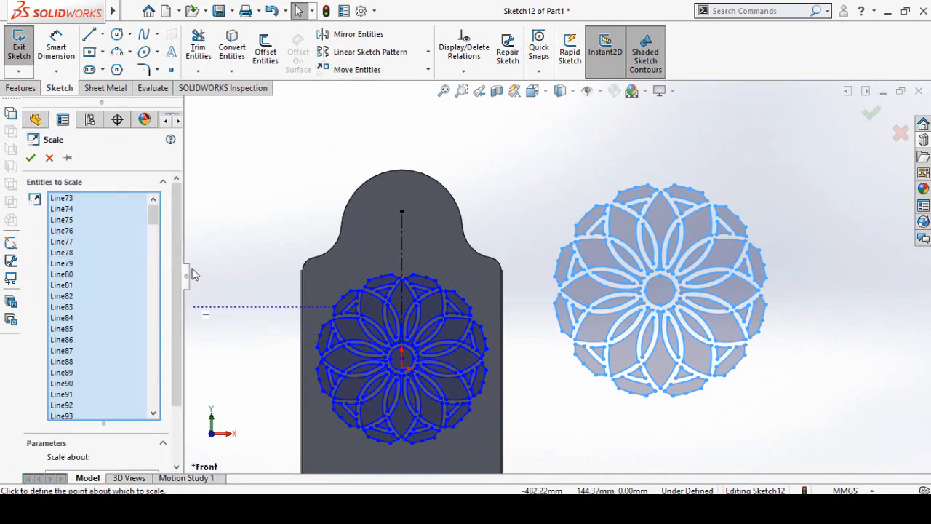
pyautogui.doubleClick(58, 424)
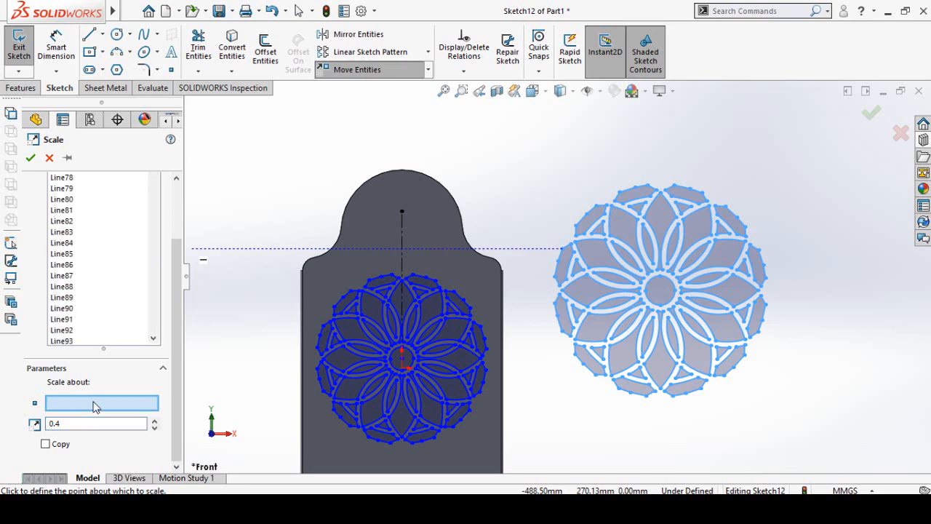
pyautogui.scroll(-2, 680, 294)
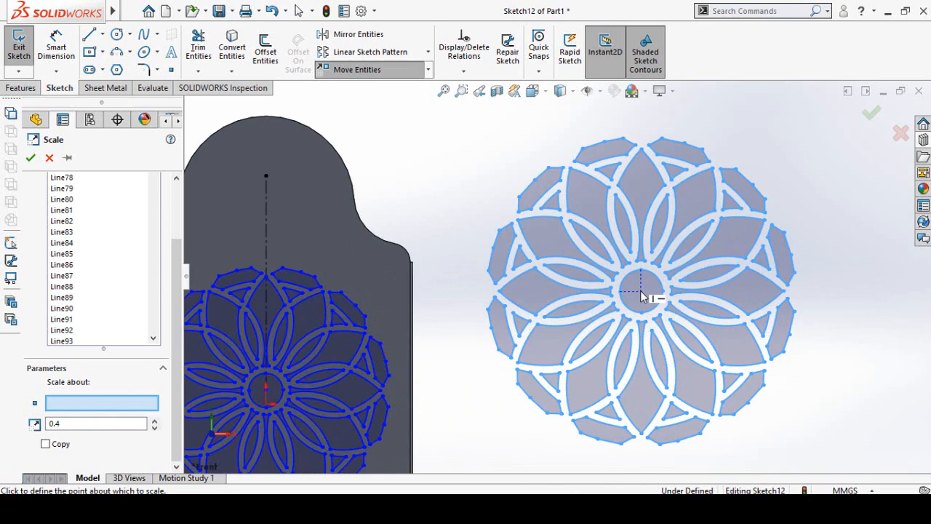
pyautogui.click(640, 290)
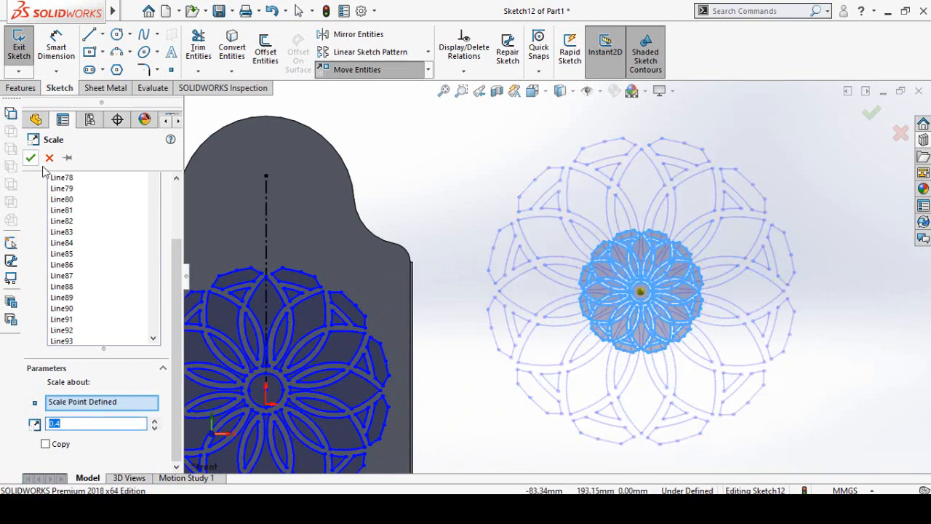
pyautogui.rightClick(775, 198)
# - Move all entities of the small rosette by its center onto the vertical centerline within the plate's arched top
pyautogui.moveTo(767, 161); pyautogui.dragTo(510, 408)
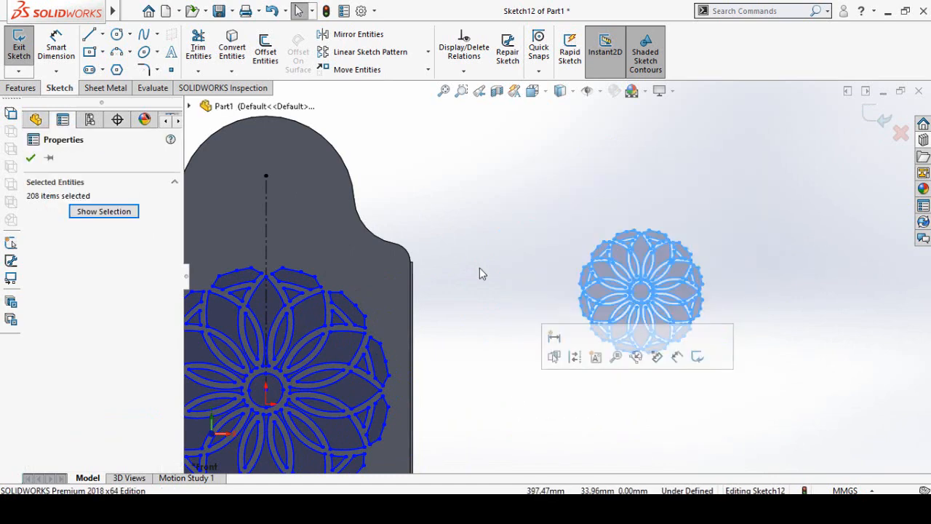
pyautogui.click(357, 70)
pyautogui.scroll(-3, 633, 299)
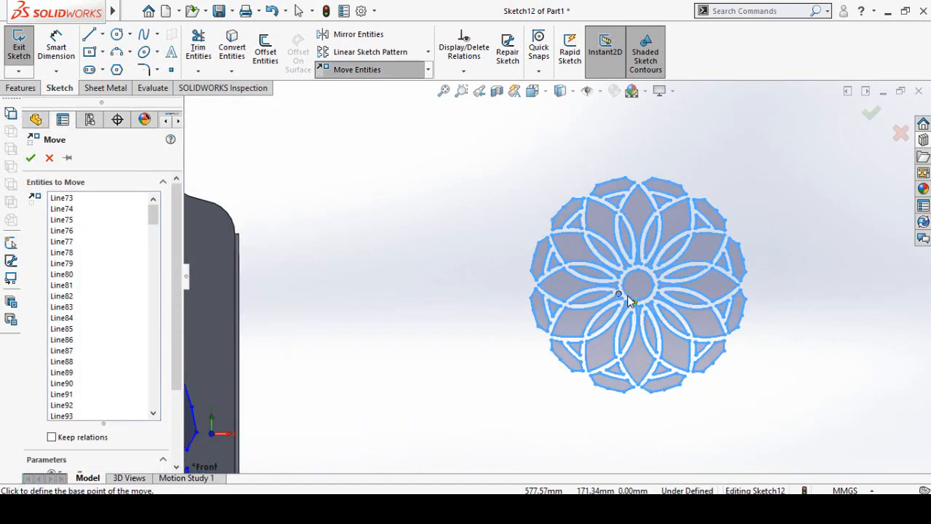
pyautogui.scroll(-3, 630, 300)
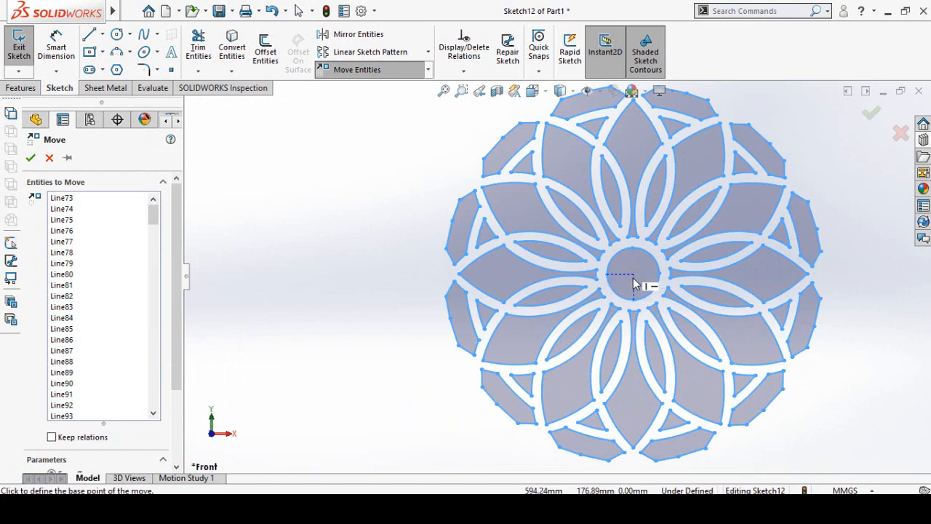
pyautogui.click(633, 278)
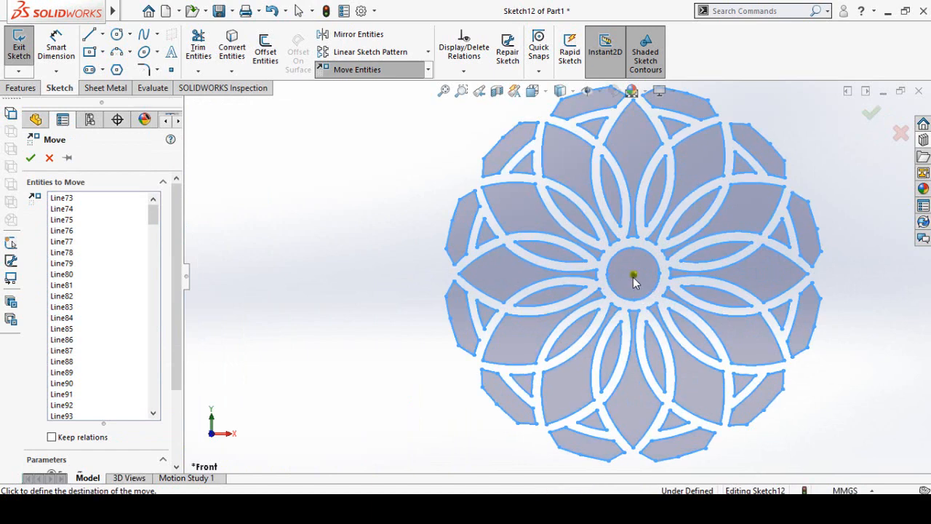
pyautogui.scroll(5, 553, 273)
pyautogui.scroll(4, 498, 227)
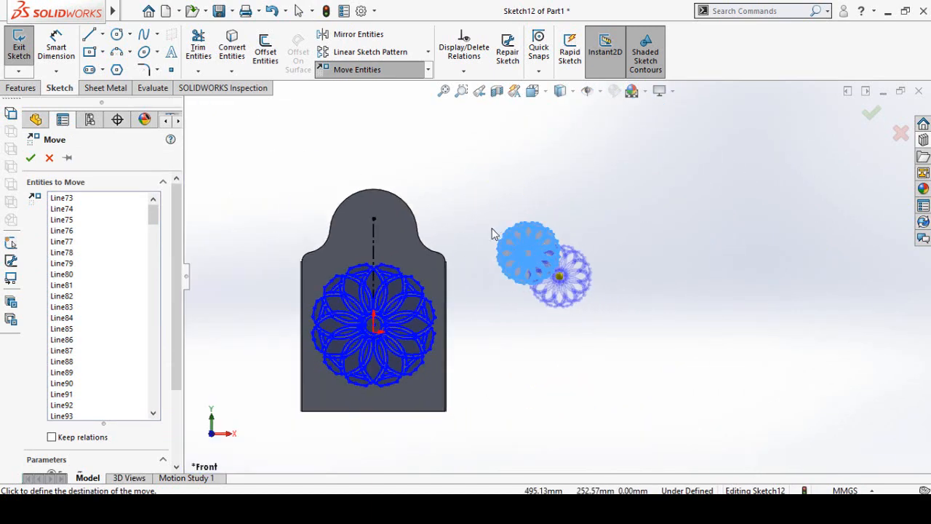
pyautogui.scroll(-1, 404, 219)
pyautogui.scroll(-3, 371, 240)
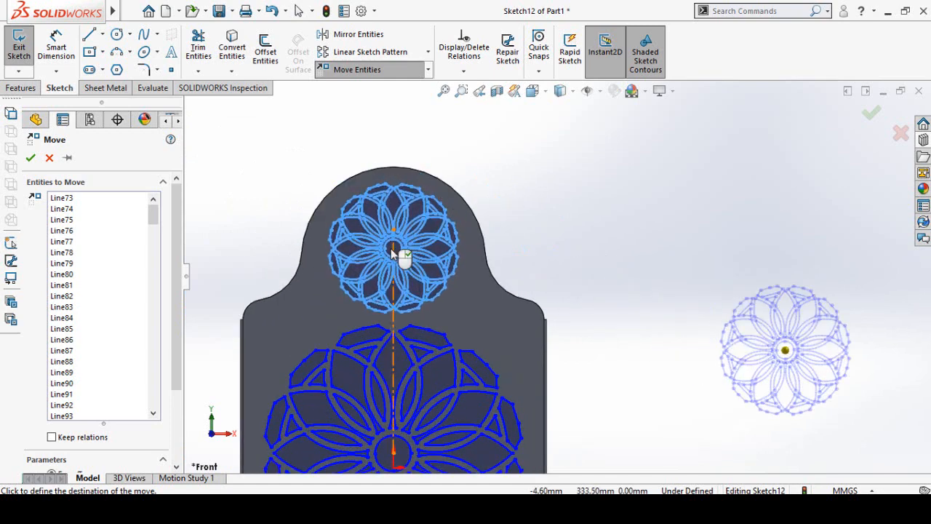
pyautogui.click(696, 304)
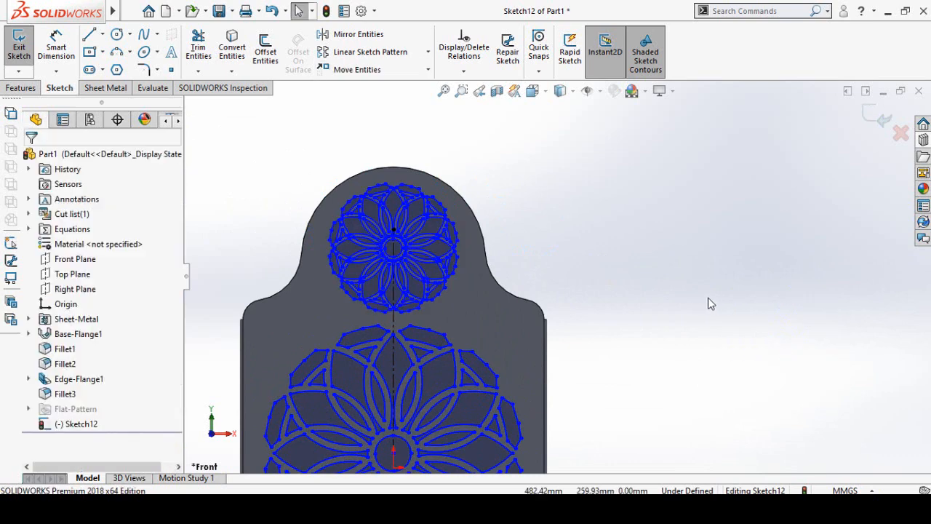
# - Cut both rosette patterns through the plate with a Blind Extruded Cut 10 mm deep, keeping Normal cut on
pyautogui.scroll(4, 679, 307)
pyautogui.scroll(-2, 582, 298)
pyautogui.scroll(-2, 582, 298)
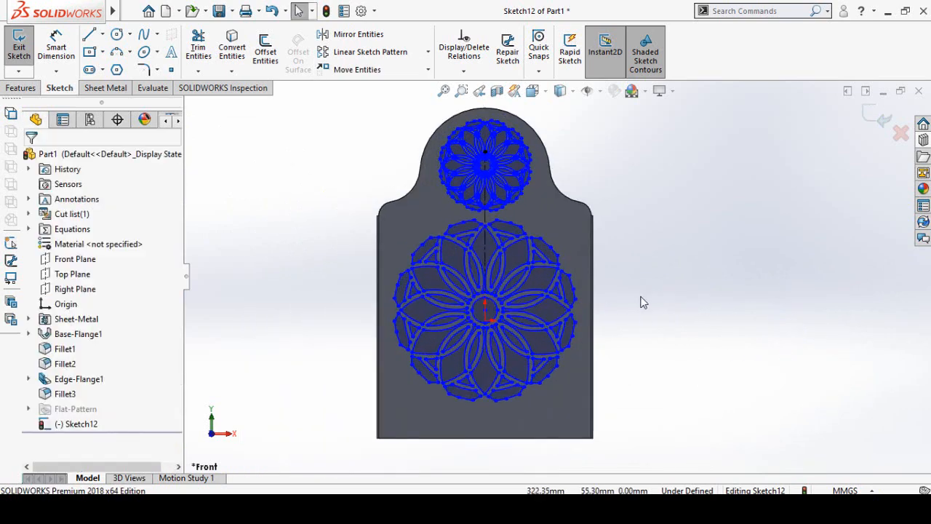
pyautogui.click(20, 87)
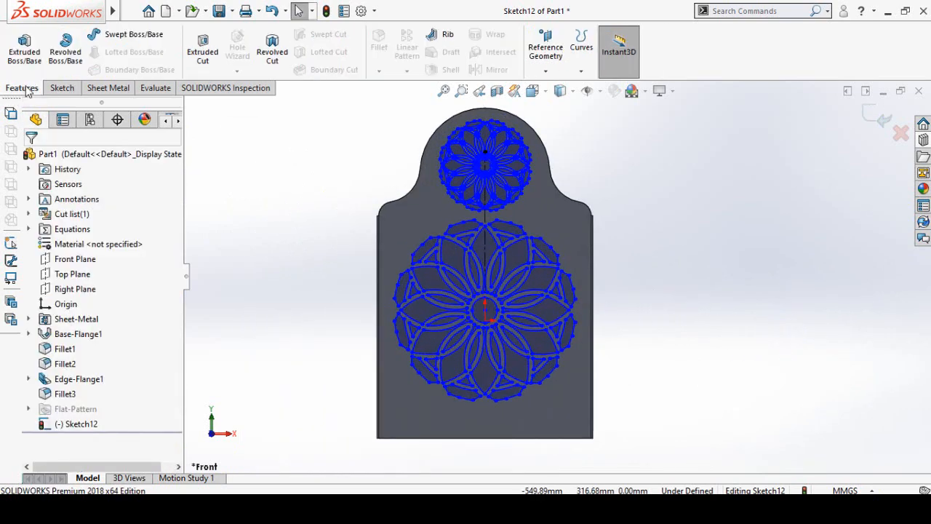
pyautogui.click(208, 58)
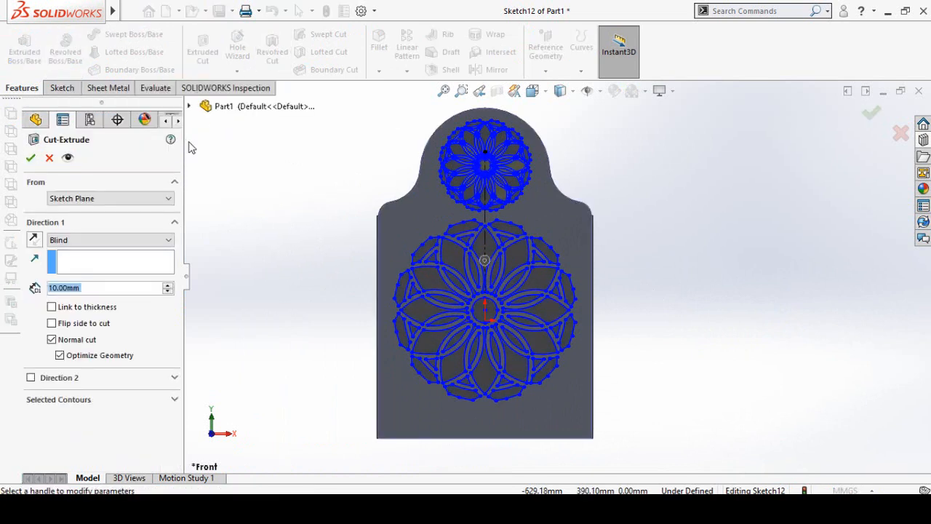
pyautogui.click(30, 157)
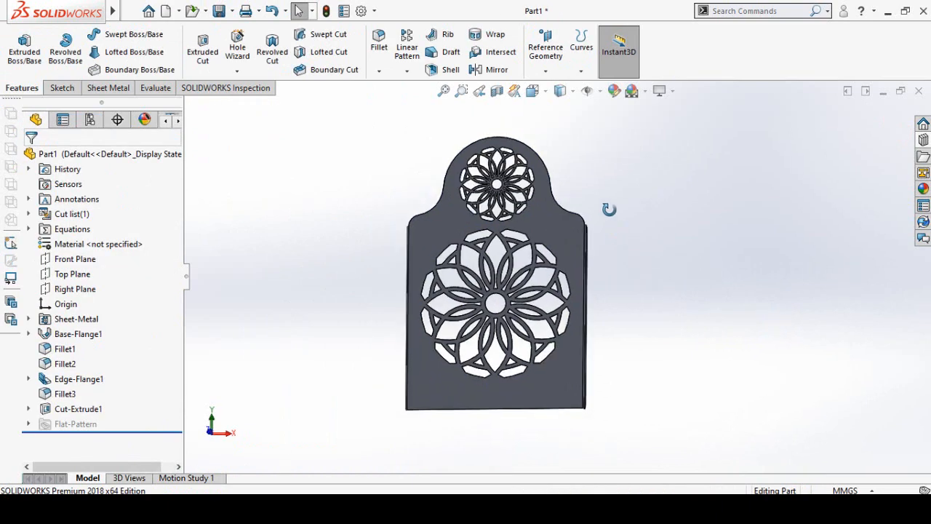
pyautogui.moveTo(609, 209); pyautogui.dragTo(598, 246, button='middle')
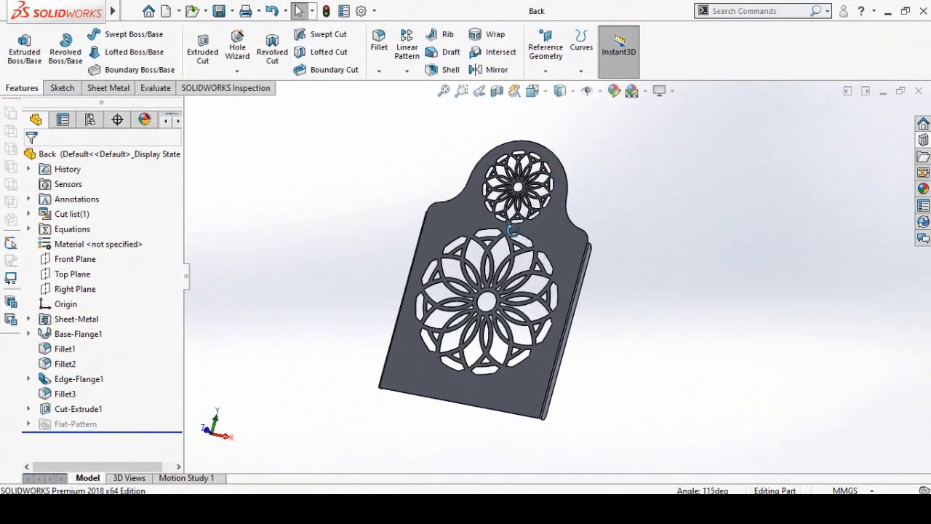
pyautogui.moveTo(512, 230); pyautogui.dragTo(409, 219, button='middle')
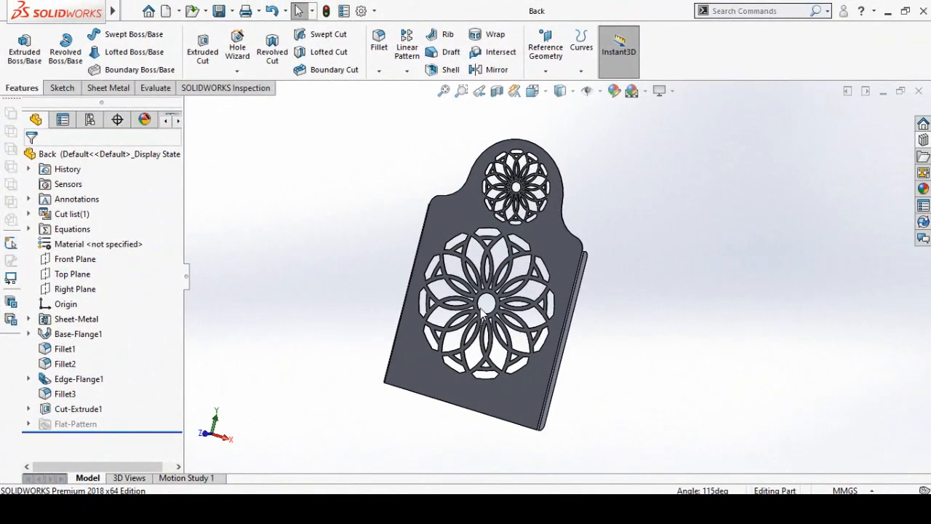
# - Create a new part and start a sketch on the Front Plane
pyautogui.hotkey('ctrl', 'n')
pyautogui.doubleClick(289, 217)
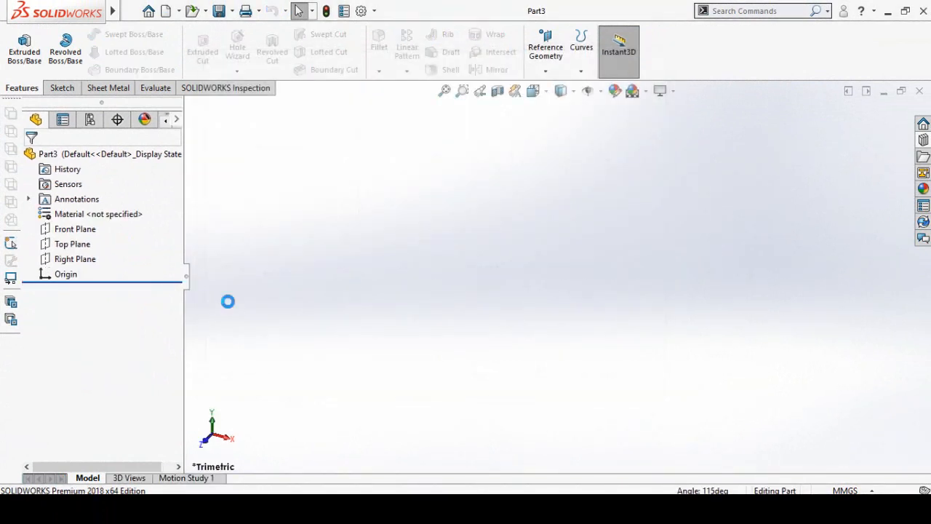
pyautogui.click(75, 229)
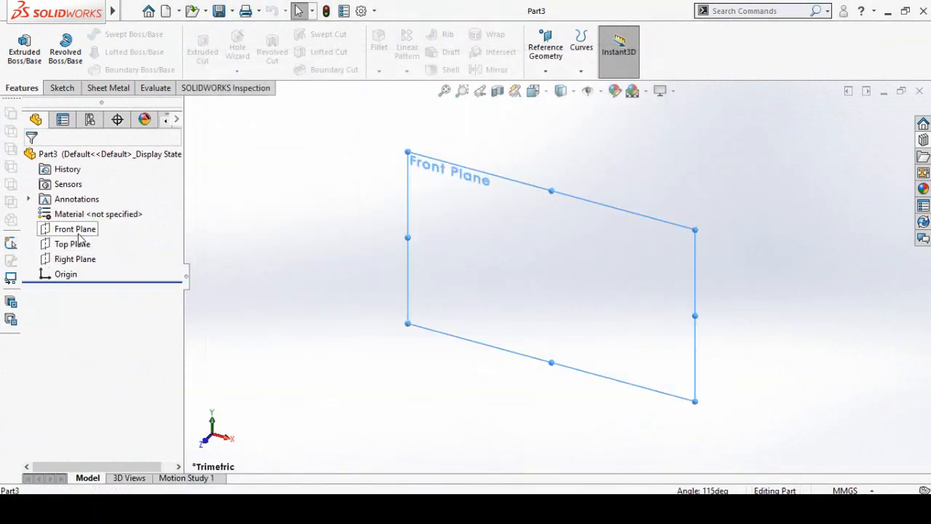
pyautogui.click(90, 210)
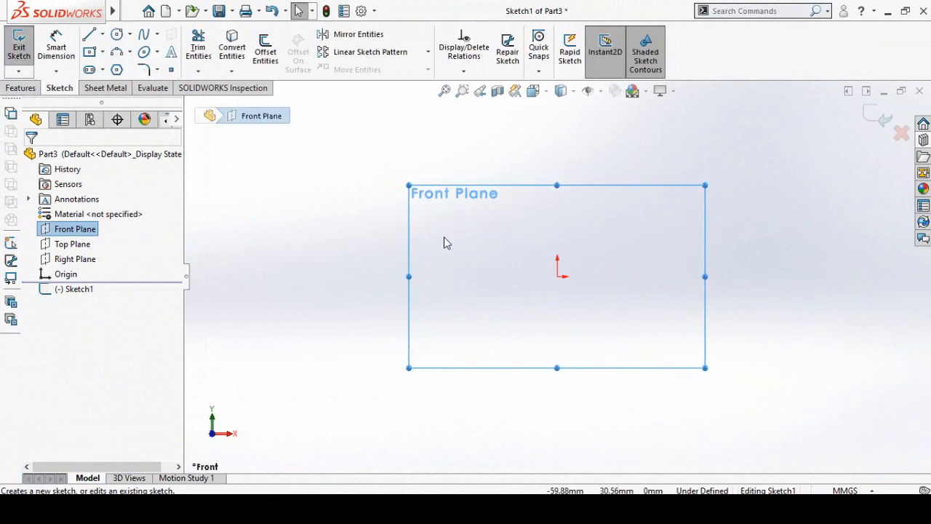
# - Sketch a closed four-sided profile around the origin with a slanted left side, vertical right side and bottom edge about 110 mm long
pyautogui.click(88, 35)
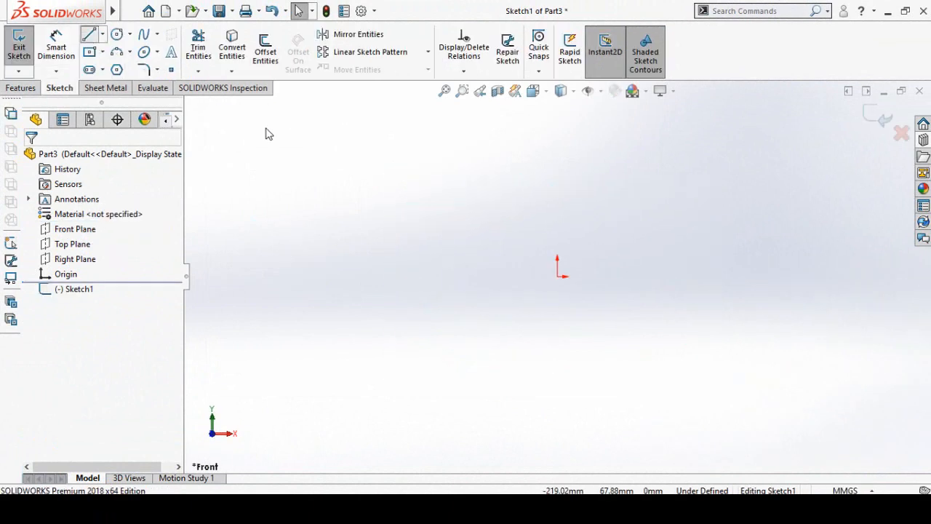
pyautogui.click(678, 192)
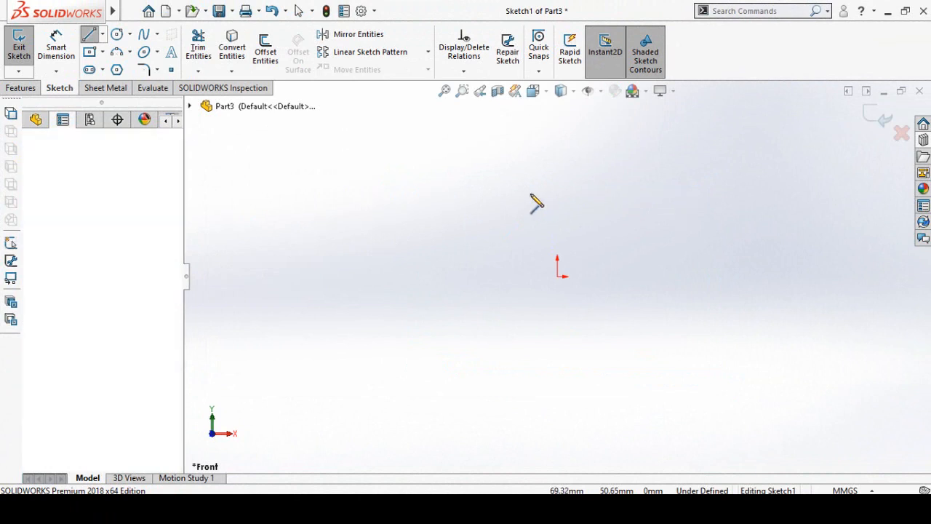
pyautogui.click(449, 192)
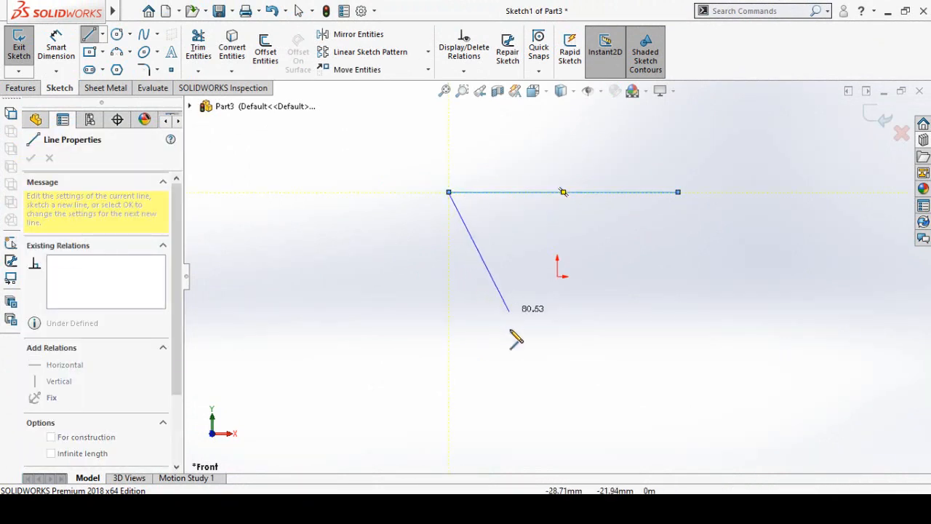
pyautogui.click(495, 304)
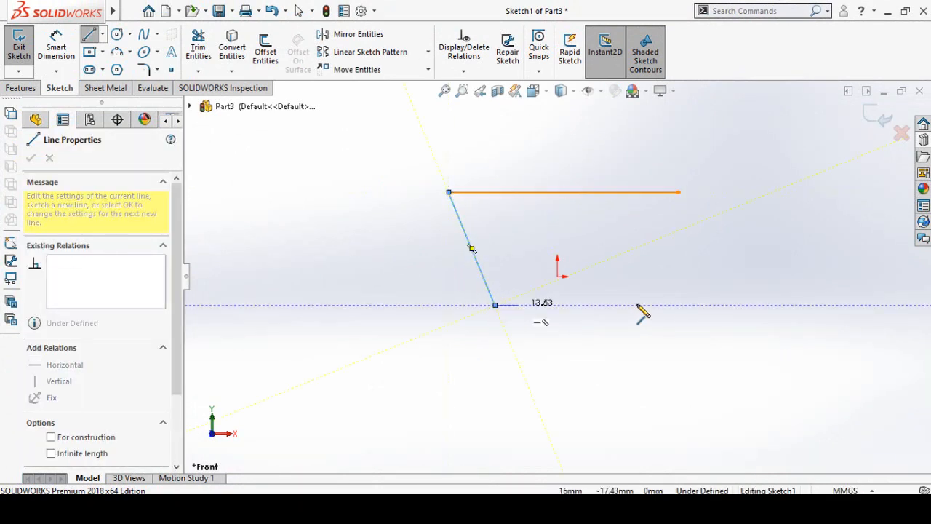
pyautogui.click(678, 305)
pyautogui.click(679, 192)
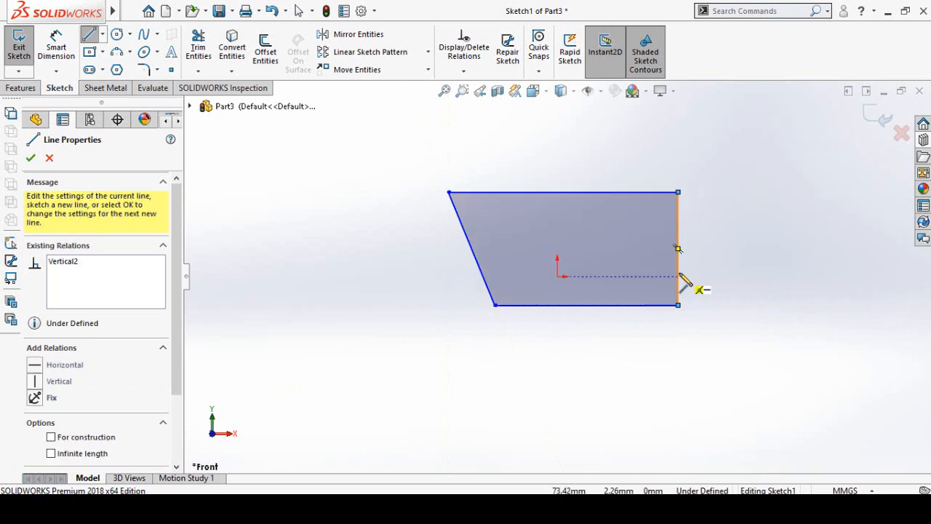
pyautogui.press('Escape')
# - Draw two centerlines from the origin, one to the bottom edge's midpoint and one to the right edge's midpoint
pyautogui.click(102, 34)
pyautogui.click(122, 67)
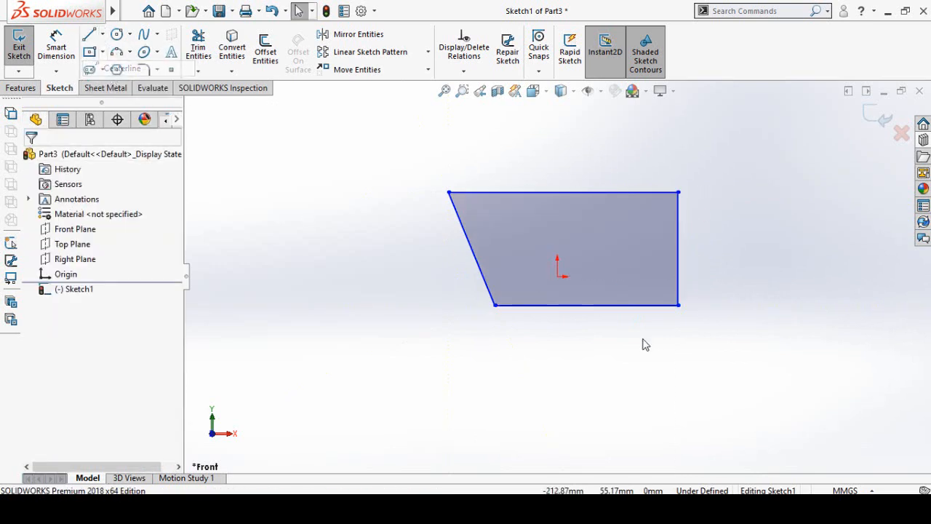
pyautogui.click(587, 305)
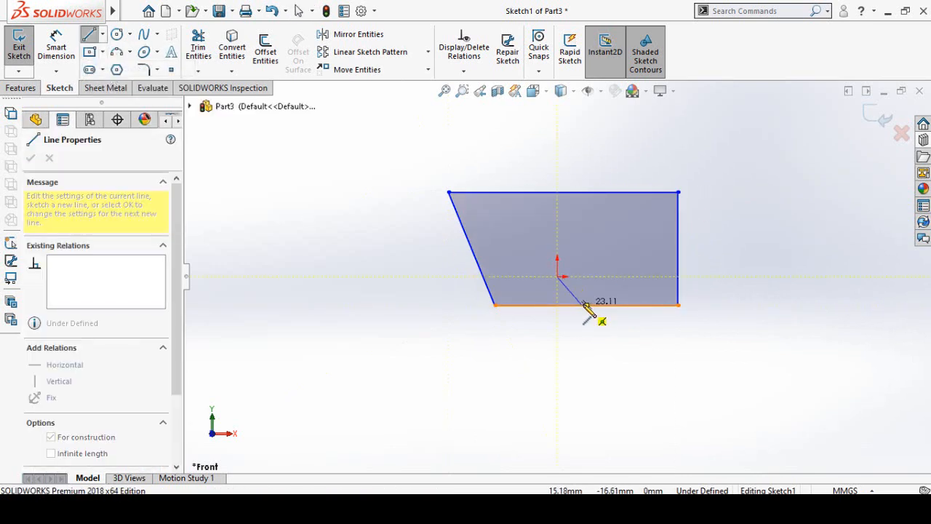
pyautogui.click(558, 276)
pyautogui.press('Escape')
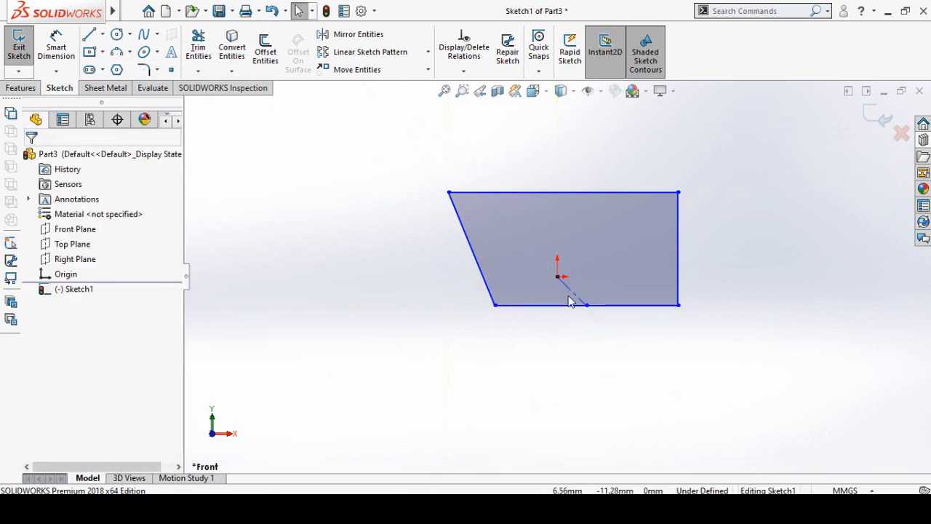
pyautogui.press('Return')
pyautogui.click(558, 276)
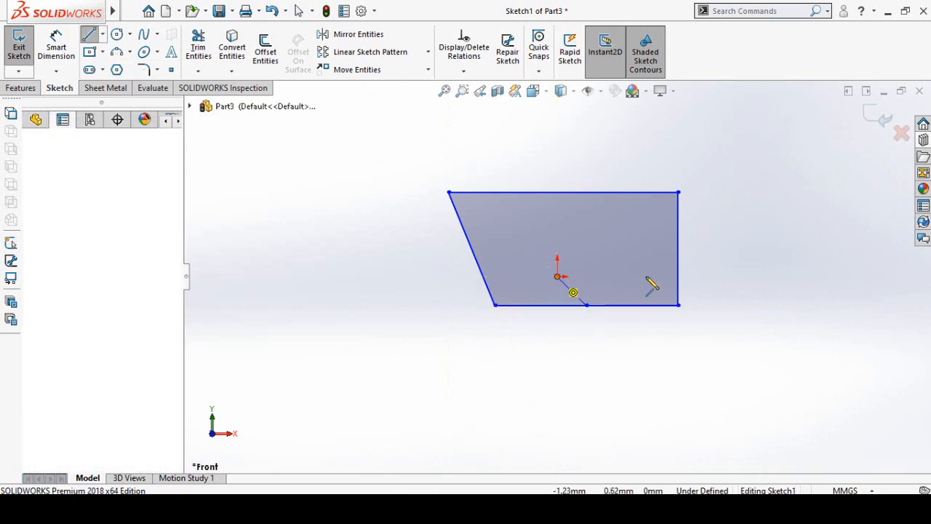
pyautogui.click(678, 248)
pyautogui.press('Escape')
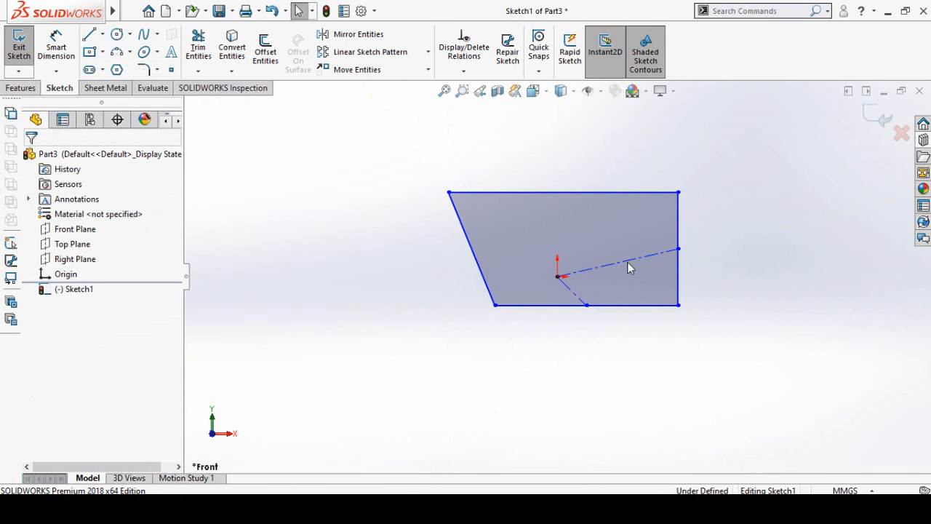
# - Make the centerline to the right edge horizontal and the centerline to the bottom edge vertical
pyautogui.click(655, 254)
pyautogui.click(669, 206)
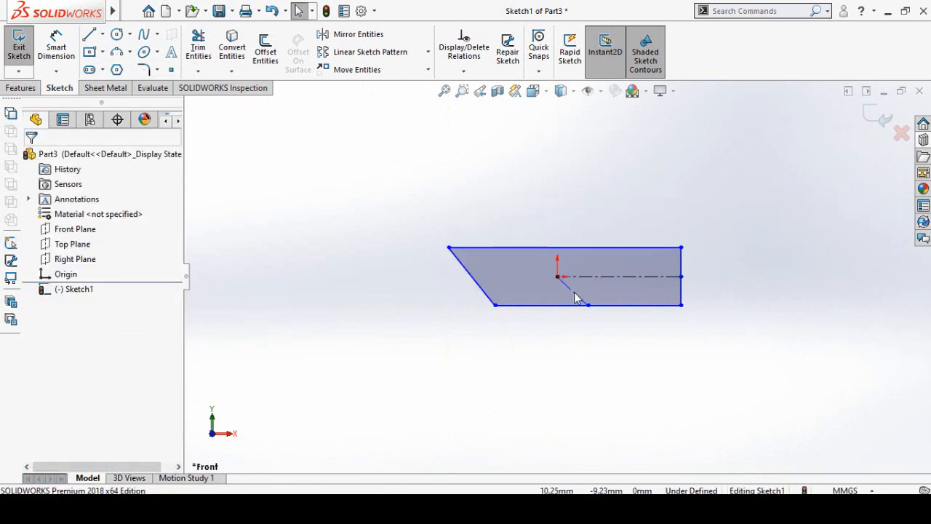
pyautogui.click(574, 292)
pyautogui.click(633, 231)
pyautogui.click(624, 385)
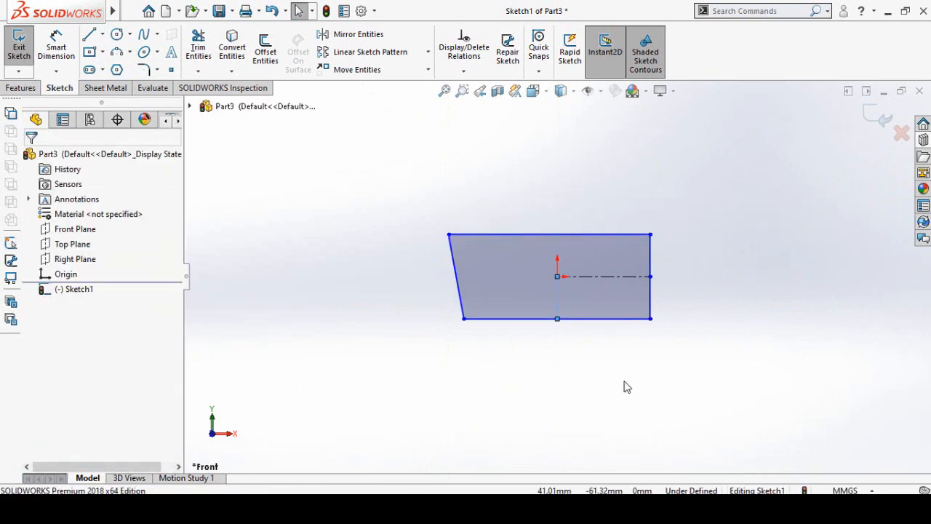
# - Dimension the profile's height between its top and bottom edges as 7 in
pyautogui.press('f')
pyautogui.moveTo(443, 384); pyautogui.dragTo(384, 206, button='right')
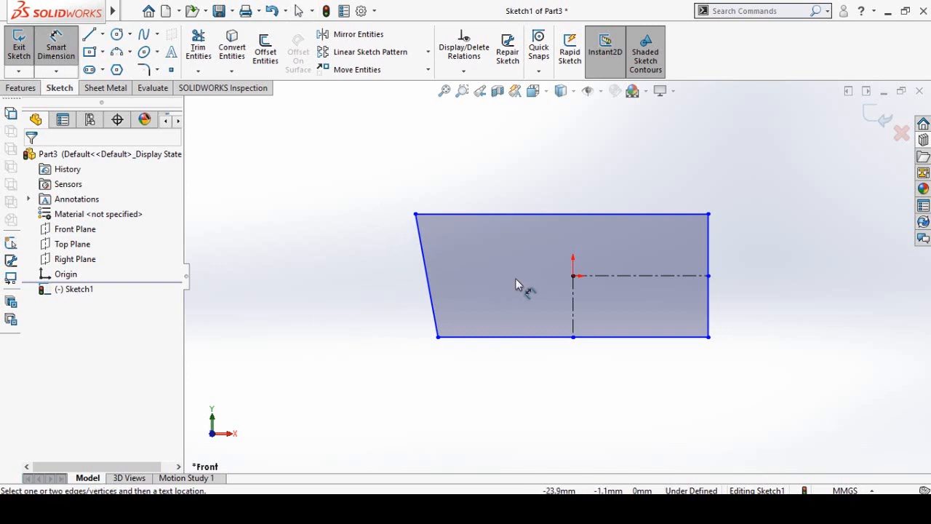
pyautogui.click(544, 337)
pyautogui.click(710, 291)
pyautogui.click(779, 287)
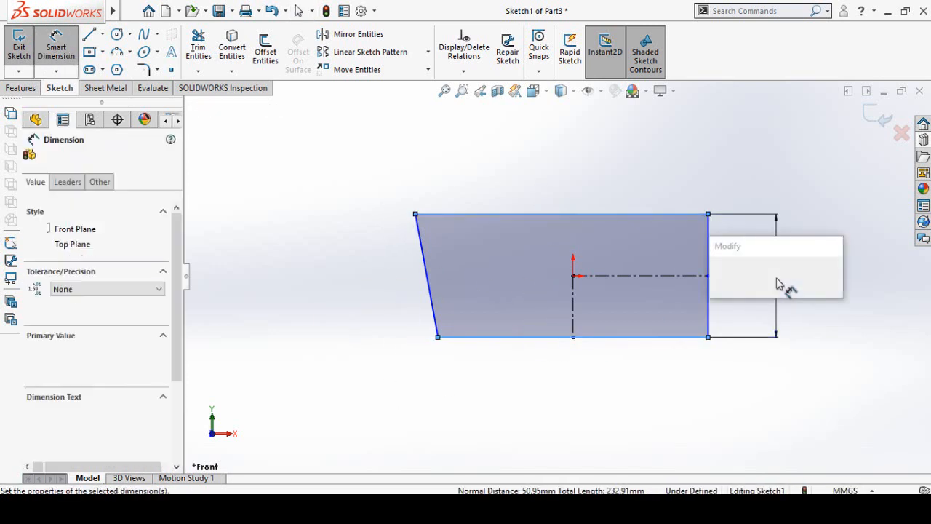
pyautogui.write('7in')
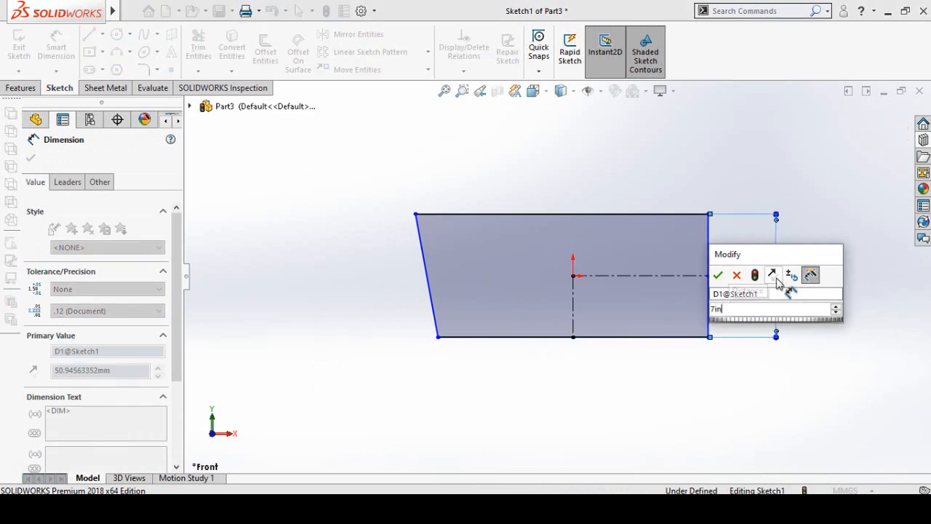
pyautogui.press('Return')
pyautogui.click(686, 382)
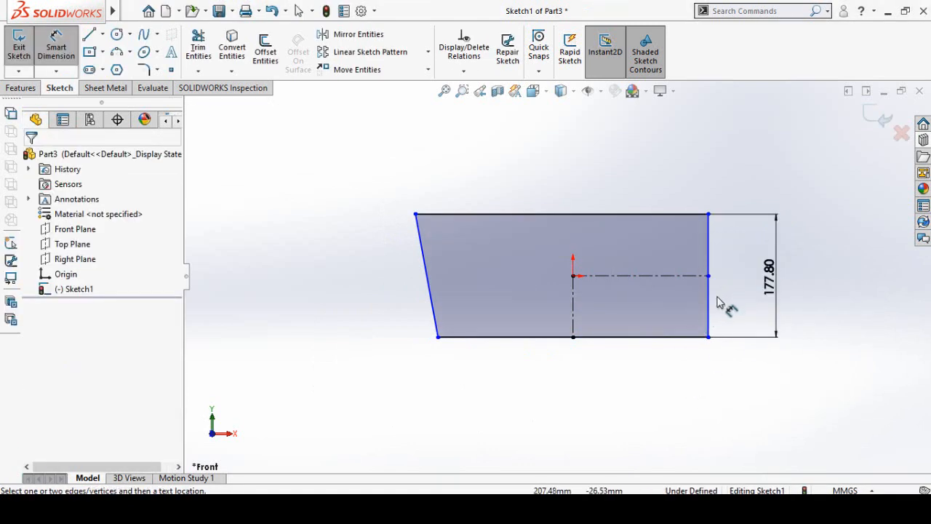
# - Dimension the profile's top width from the right edge to the upper-left corner as 17.5 in
pyautogui.click(710, 309)
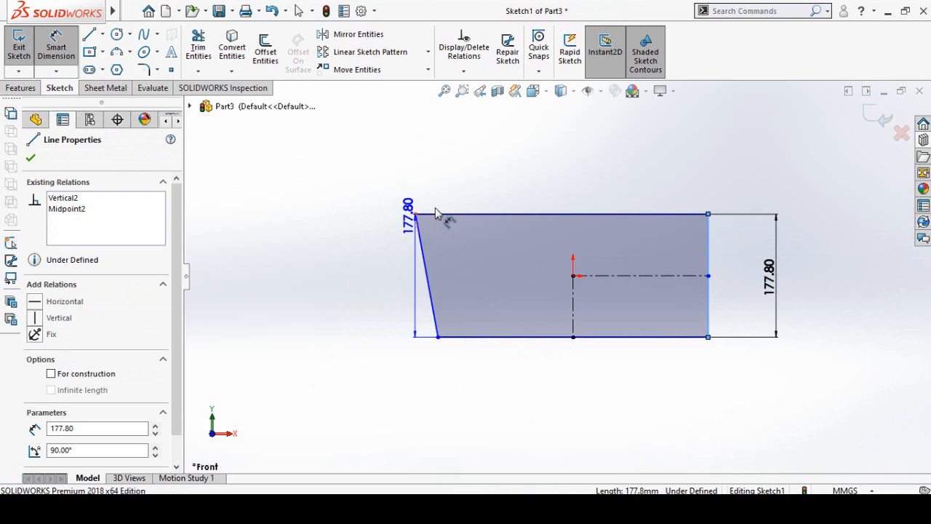
pyautogui.click(415, 214)
pyautogui.click(518, 168)
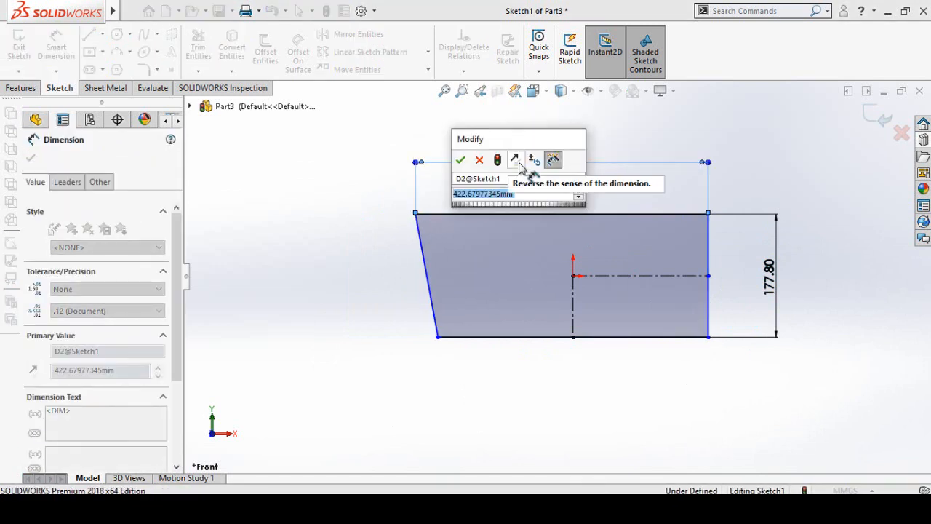
pyautogui.write('17')
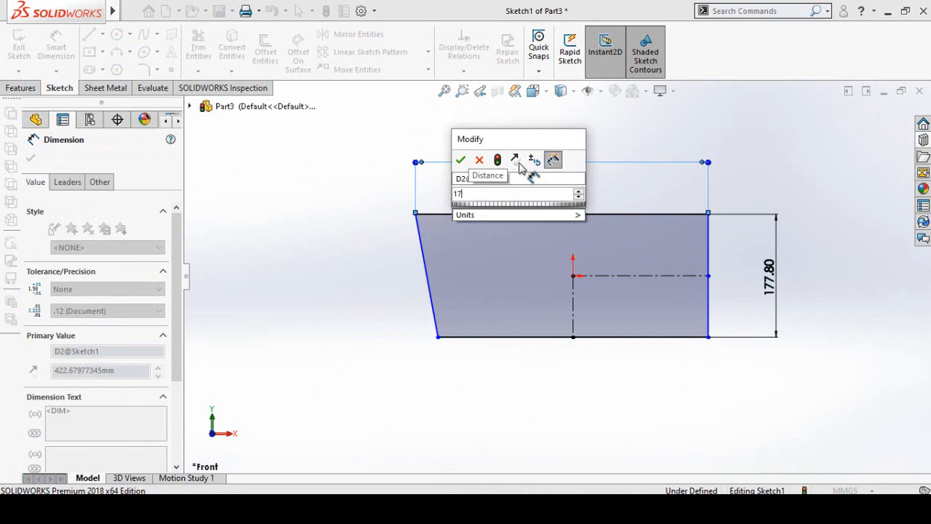
pyautogui.write('.5in')
pyautogui.press('Return')
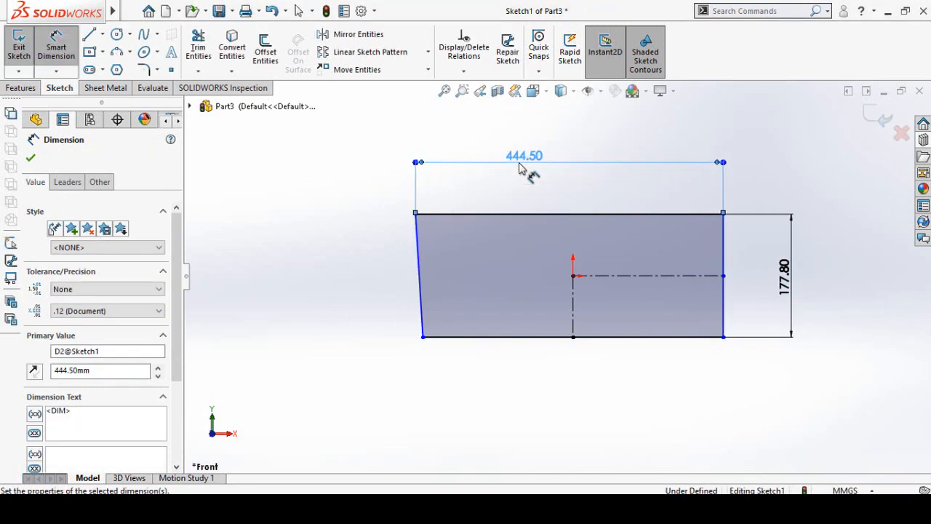
# - Dimension the angle of the slanted left side against the bottom edge as 65°
pyautogui.click(423, 329)
pyautogui.click(431, 337)
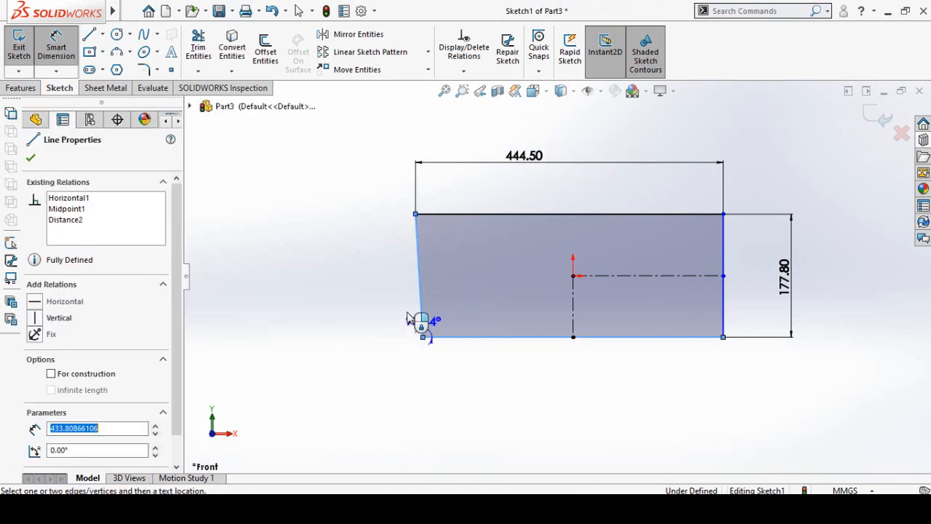
pyautogui.click(383, 286)
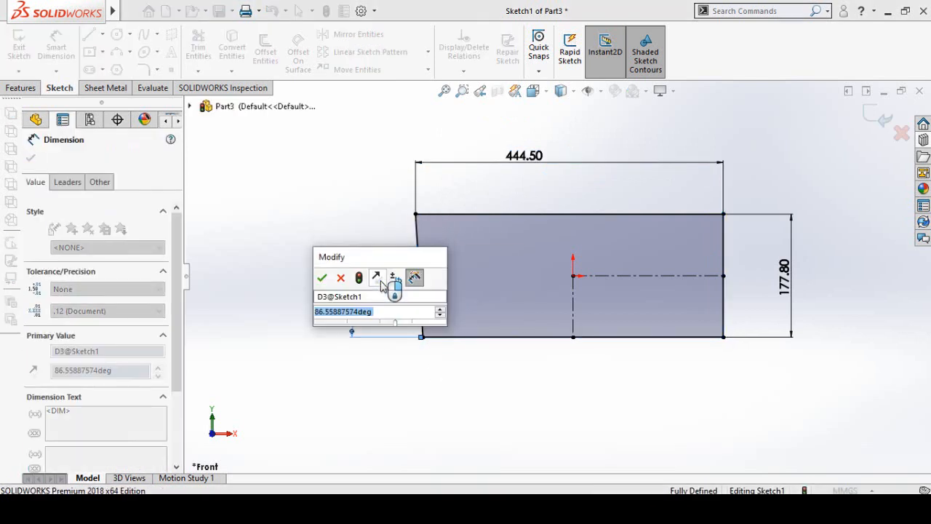
pyautogui.write('65')
pyautogui.press('Return')
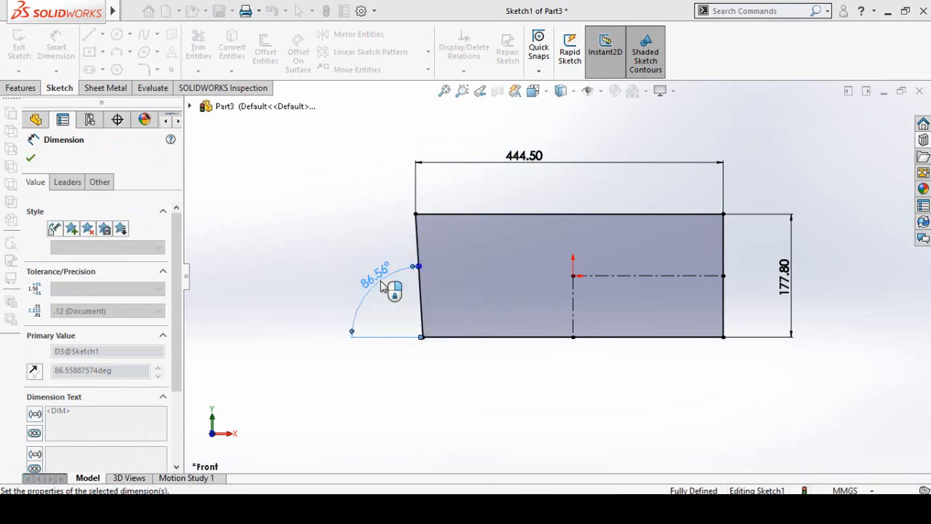
pyautogui.click(536, 412)
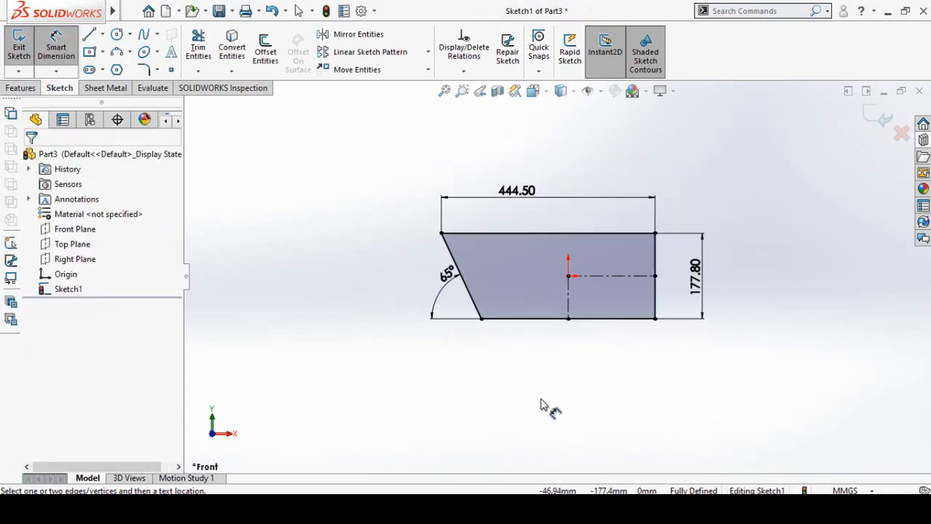
pyautogui.press('f')
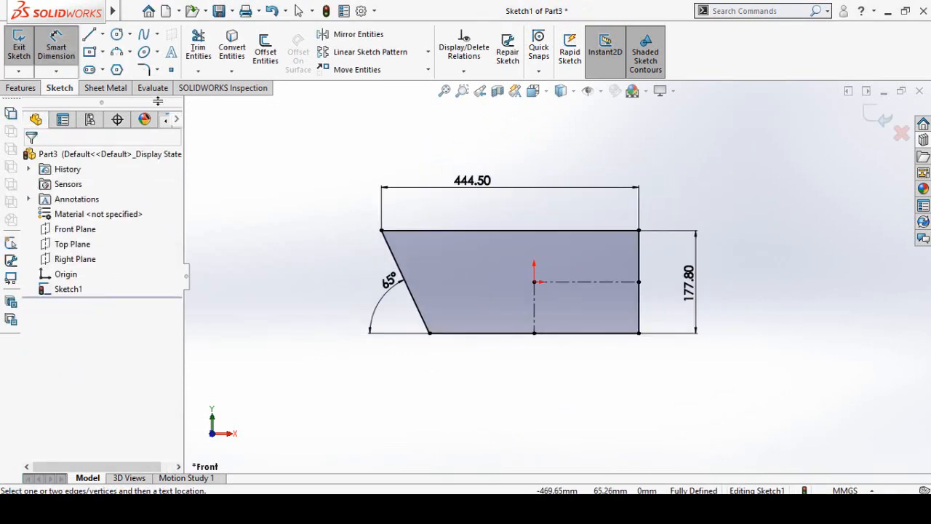
# - Round the profile's upper-right corner with an 88.90 mm sketch fillet
pyautogui.click(146, 70)
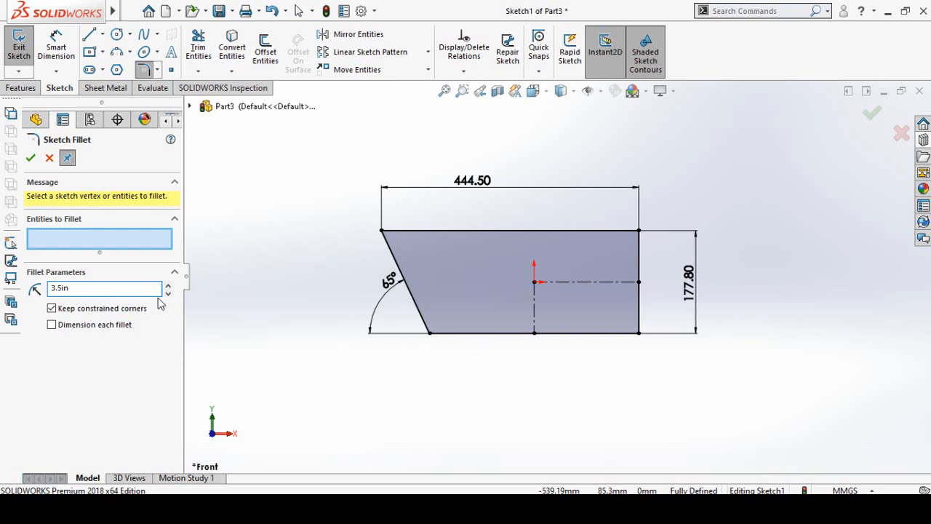
pyautogui.click(641, 244)
pyautogui.click(499, 267)
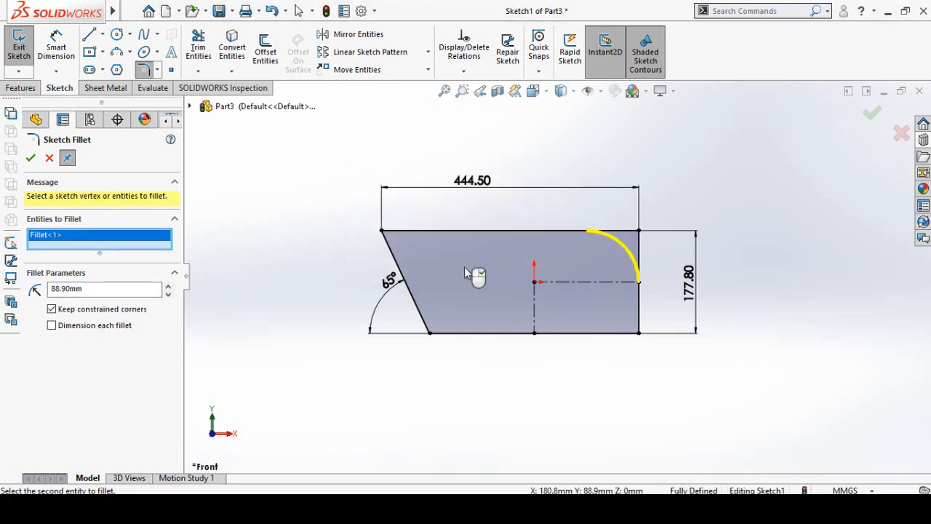
pyautogui.click(30, 158)
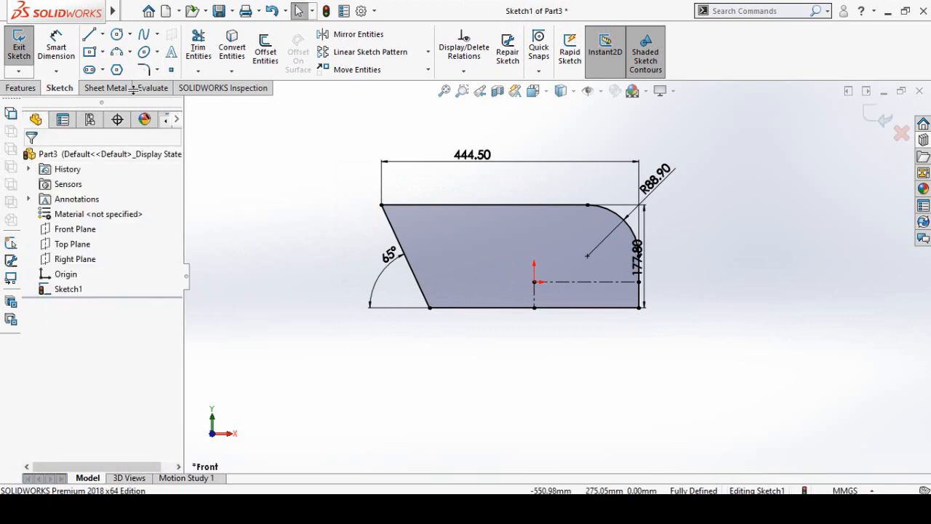
# - Create a 1.60 mm thick sheet metal base flange from the profile
pyautogui.click(101, 88)
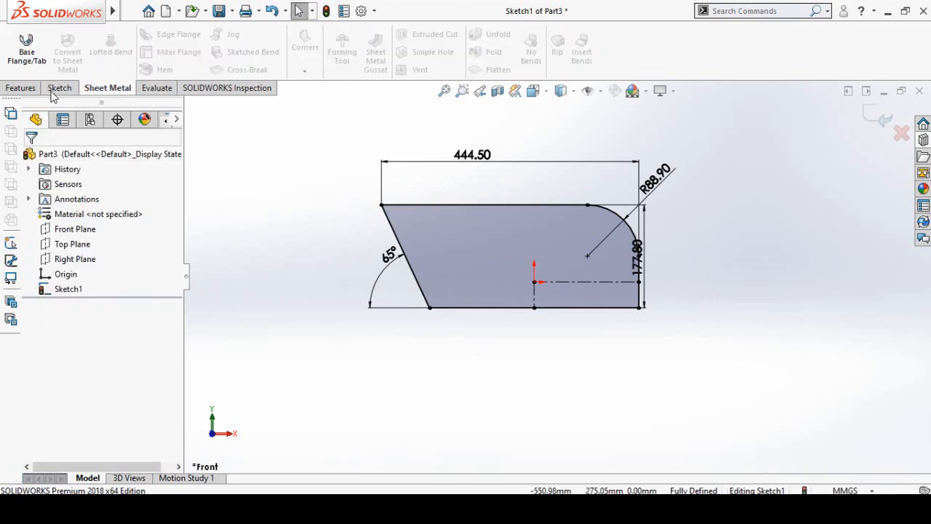
pyautogui.click(29, 53)
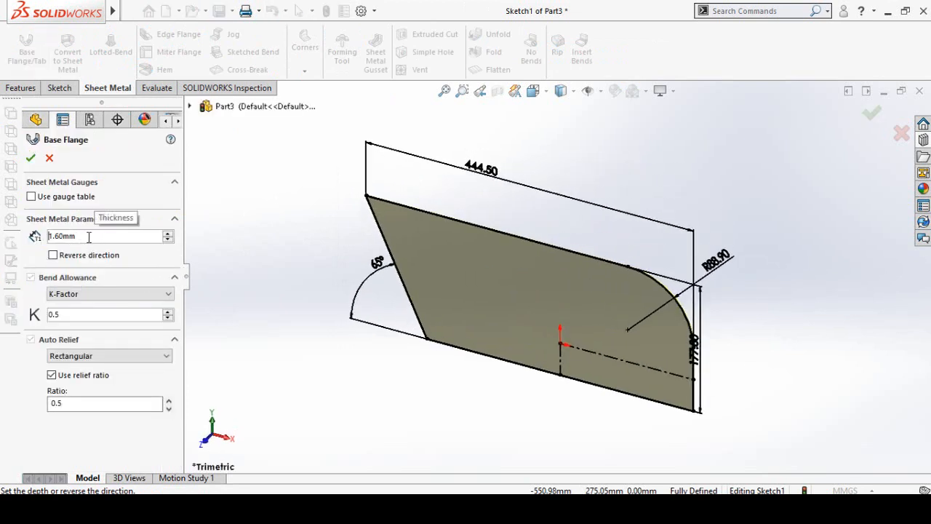
pyautogui.click(30, 157)
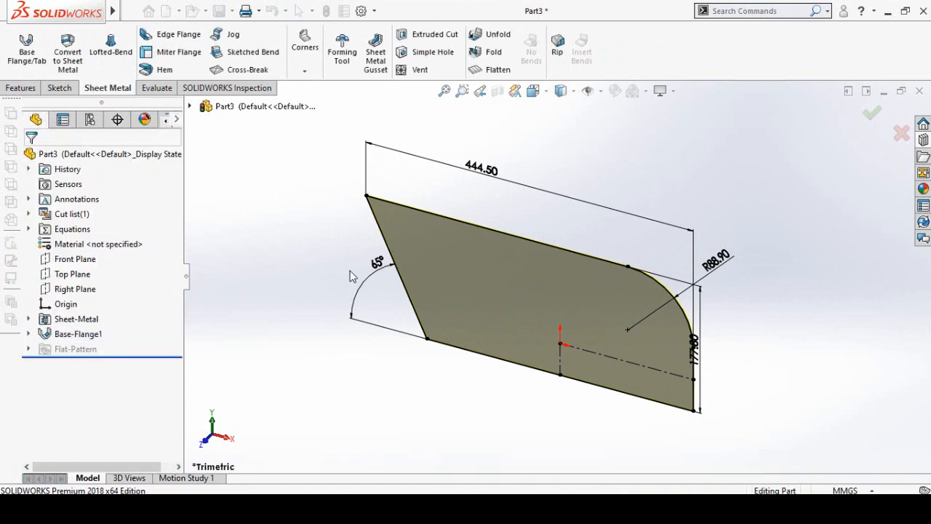
# - Add a 30 mm edge flange at 90° along the plate's straight top edge
pyautogui.moveTo(351, 277)
pyautogui.mouseDown(button='middle')
pyautogui.moveTo(345, 250)
pyautogui.moveTo(322, 282)
pyautogui.mouseUp(button='middle')
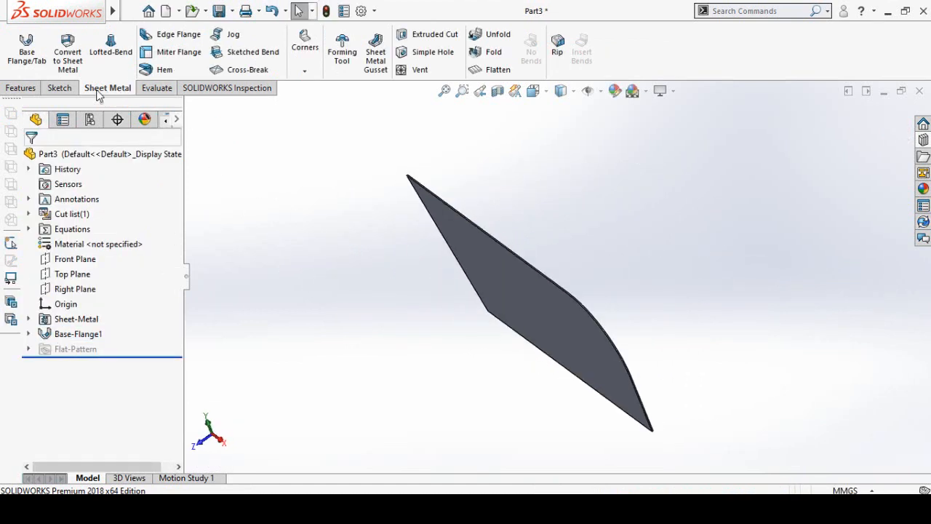
pyautogui.click(172, 34)
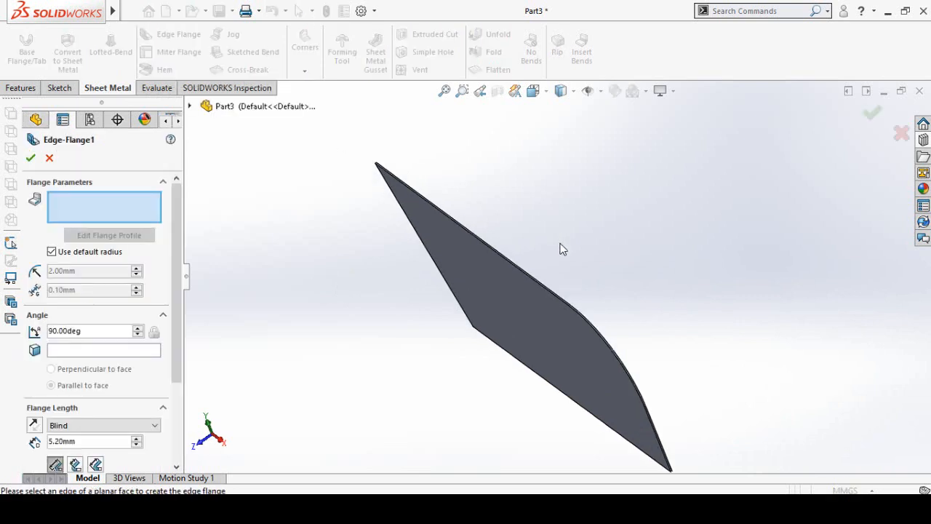
pyautogui.scroll(-5, 488, 316)
pyautogui.scroll(1, 490, 321)
pyautogui.click(490, 321)
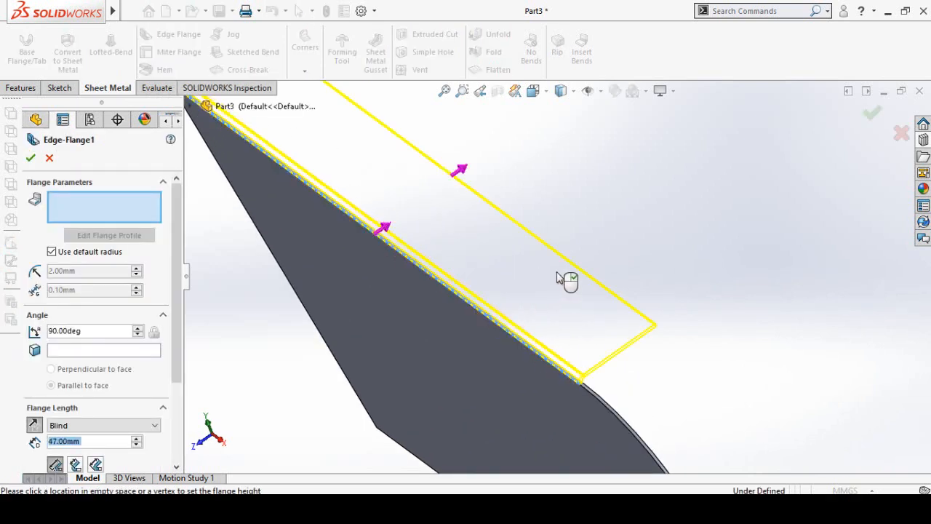
pyautogui.scroll(2, 571, 271)
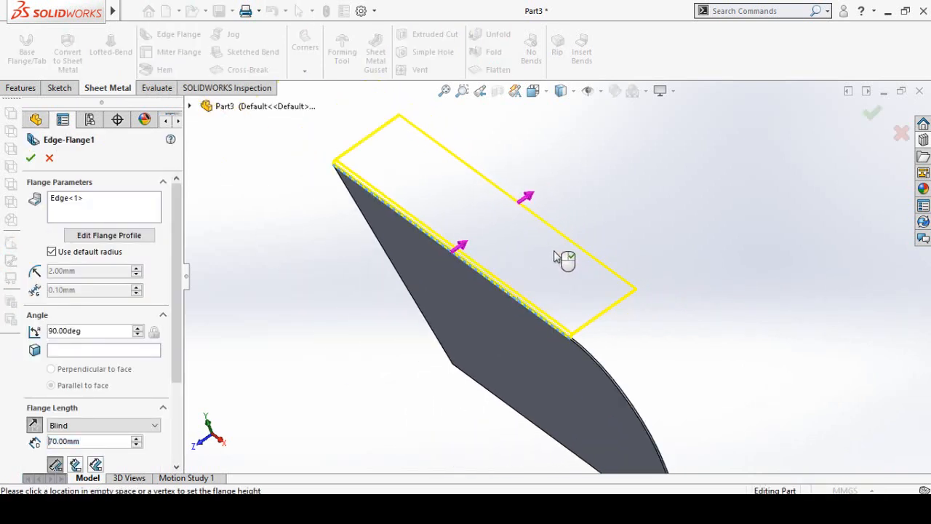
pyautogui.click(560, 266)
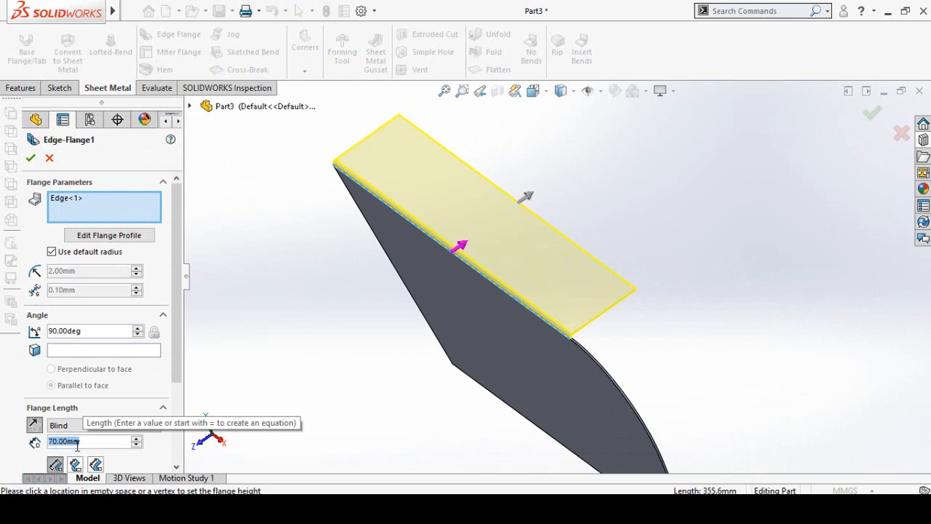
pyautogui.write('30')
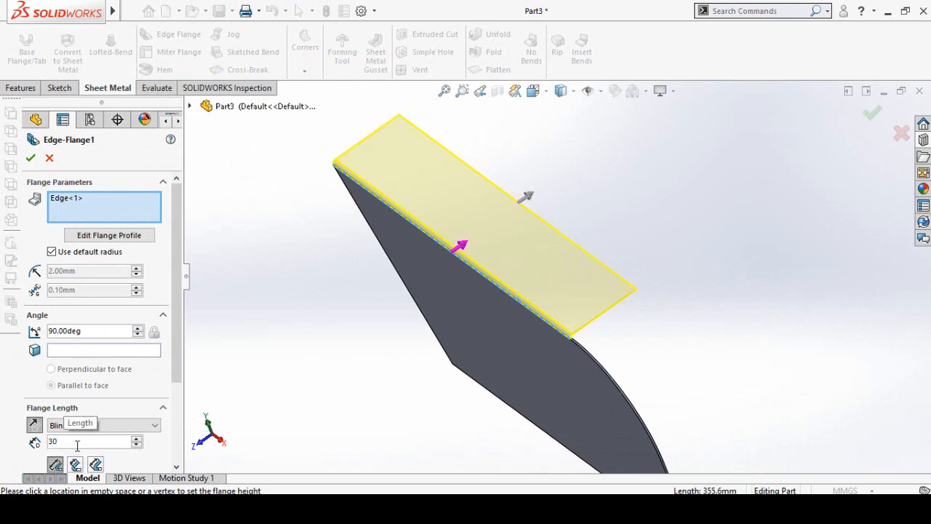
pyautogui.press('Return')
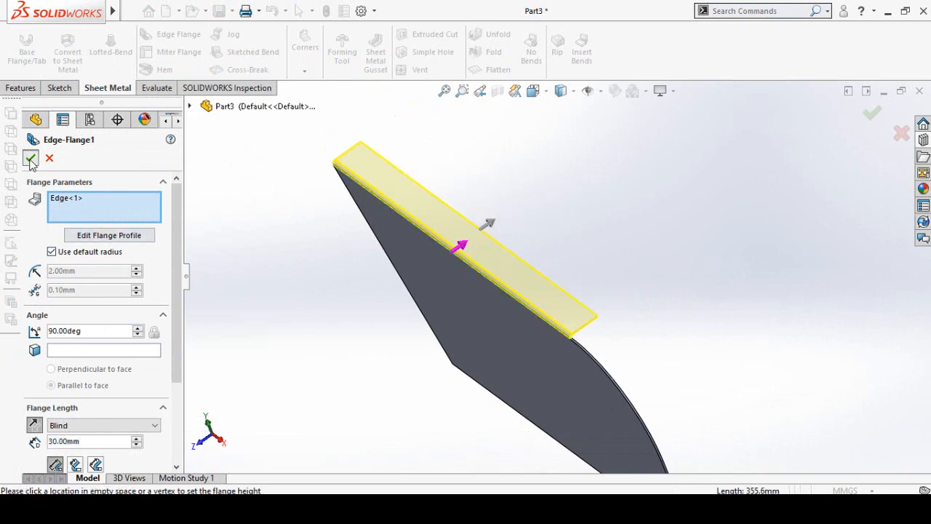
pyautogui.click(31, 158)
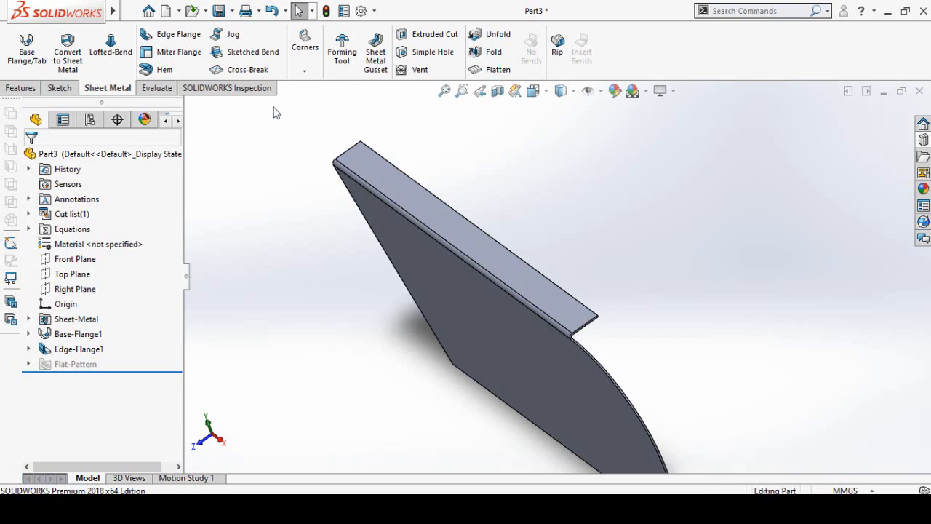
# - Fillet the two outer corners of the top edge flange with an 18 mm radius
pyautogui.click(21, 88)
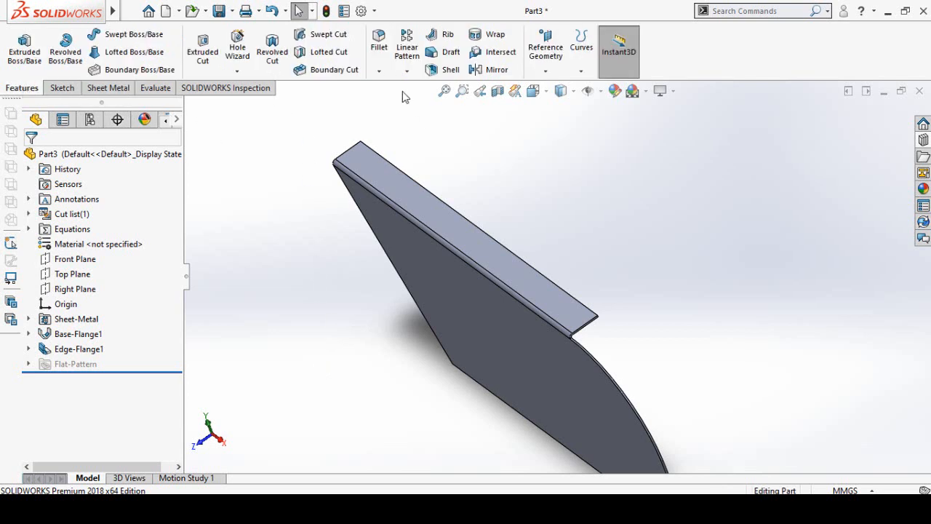
pyautogui.click(380, 53)
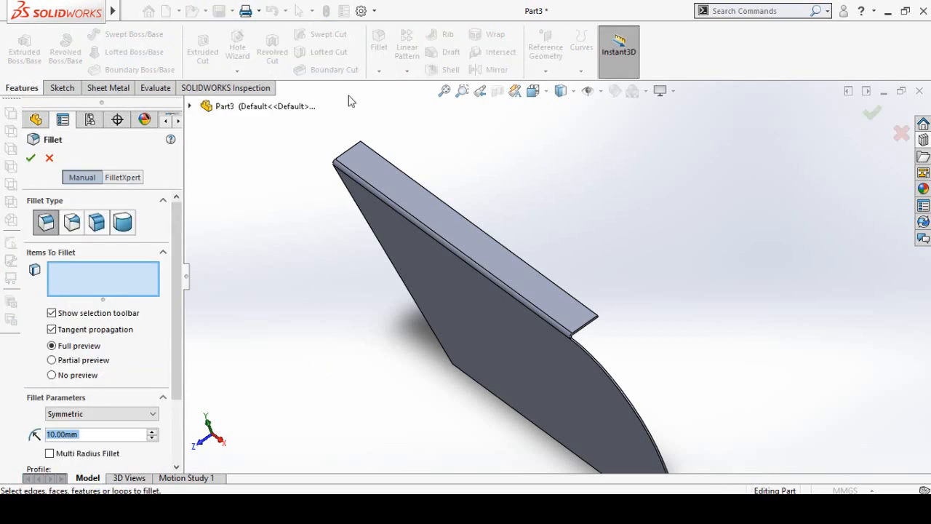
pyautogui.write('1')
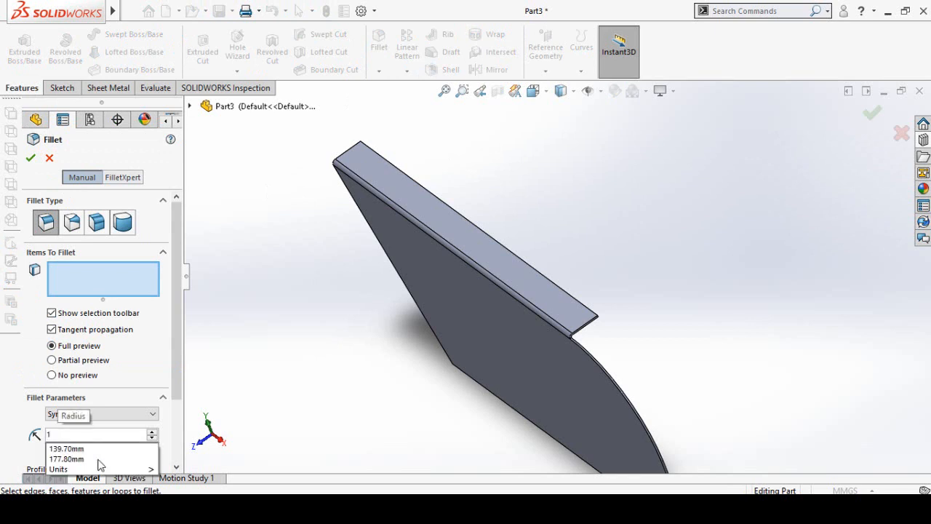
pyautogui.write('8')
pyautogui.press('Return')
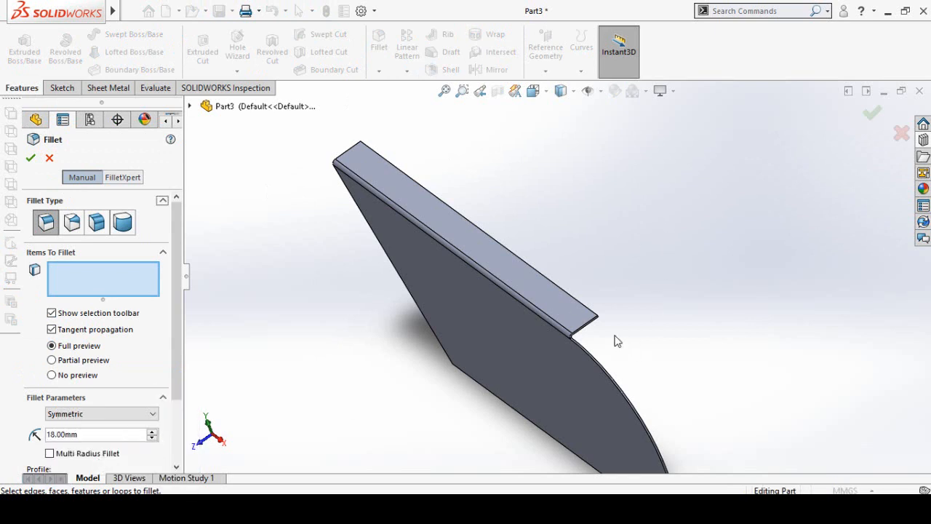
pyautogui.scroll(-5, 615, 341)
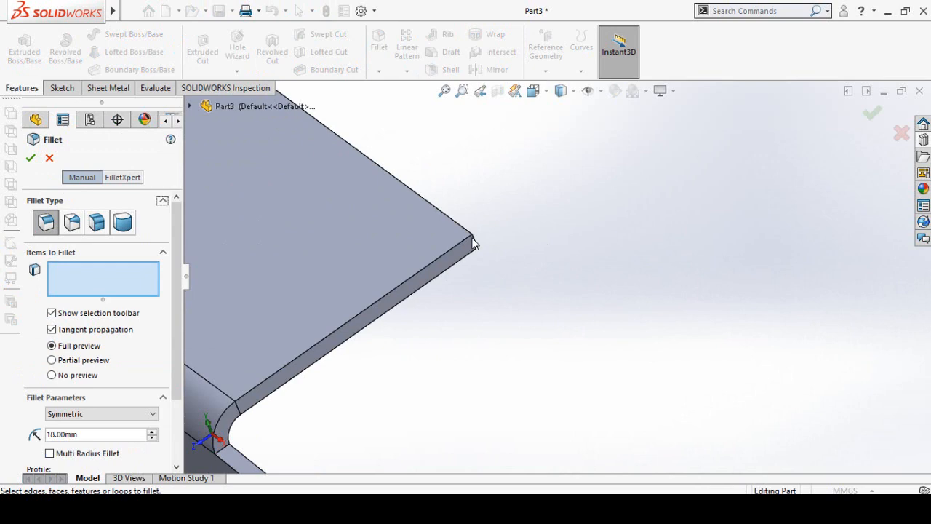
pyautogui.click(473, 242)
pyautogui.scroll(7, 516, 283)
pyautogui.moveTo(397, 194); pyautogui.dragTo(358, 342, button='middle')
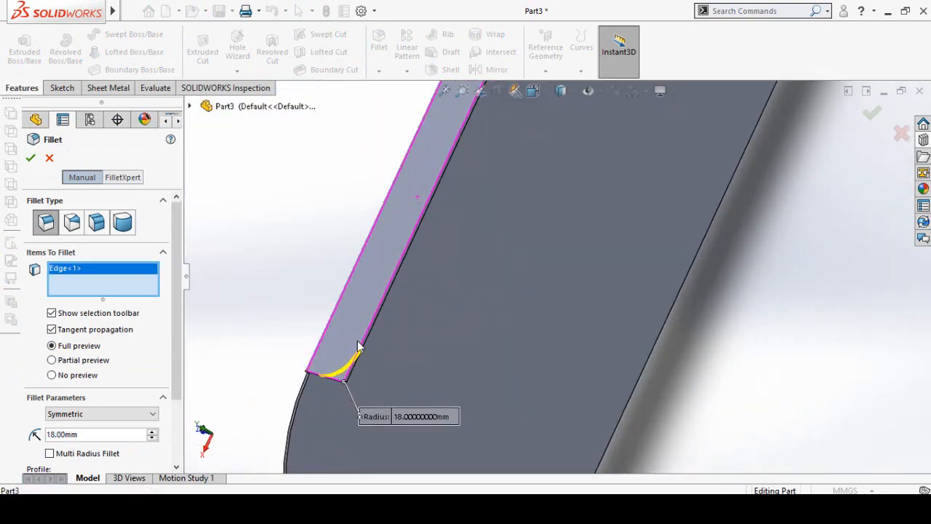
pyautogui.scroll(5, 543, 189)
pyautogui.moveTo(543, 189); pyautogui.dragTo(640, 255, button='middle')
pyautogui.click(531, 206)
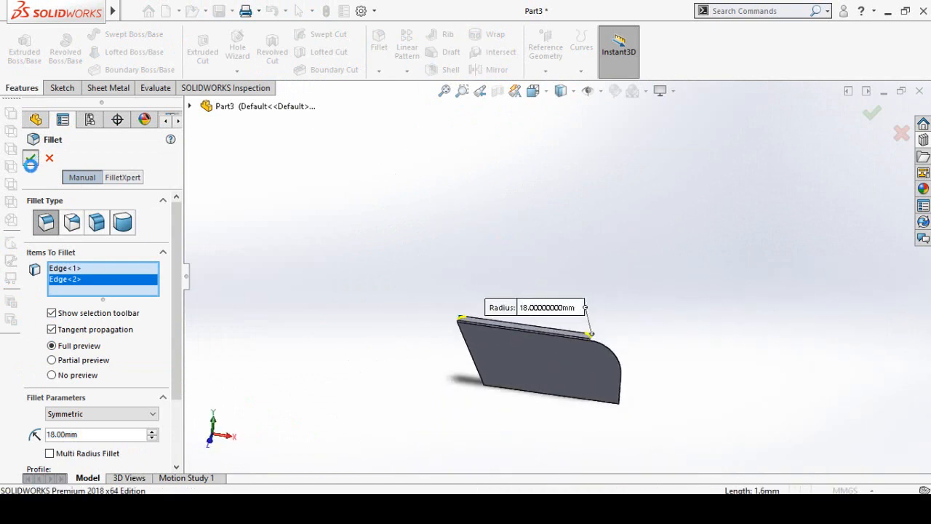
pyautogui.click(32, 158)
# - Start a sketch on the plate's large front face and paste the copied rosette pattern beside the plate
pyautogui.scroll(-1, 580, 392)
pyautogui.scroll(-1, 577, 386)
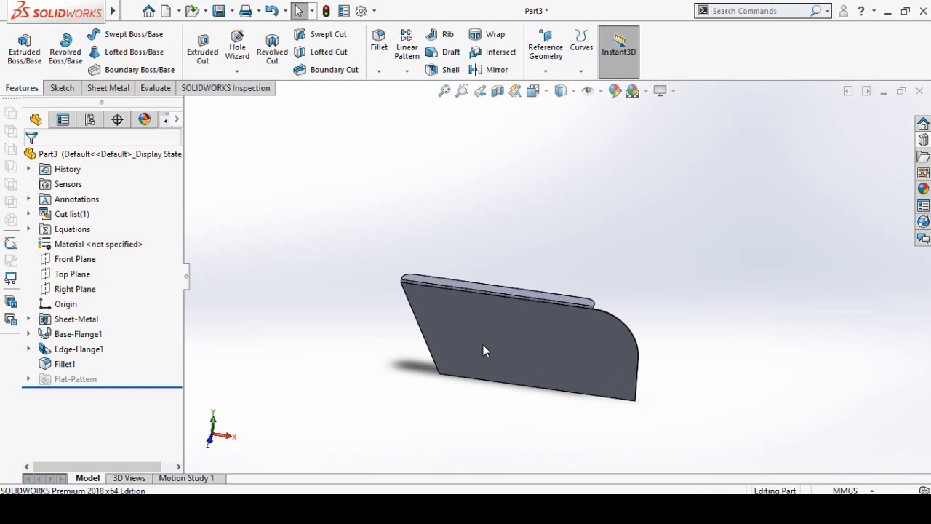
pyautogui.click(520, 331)
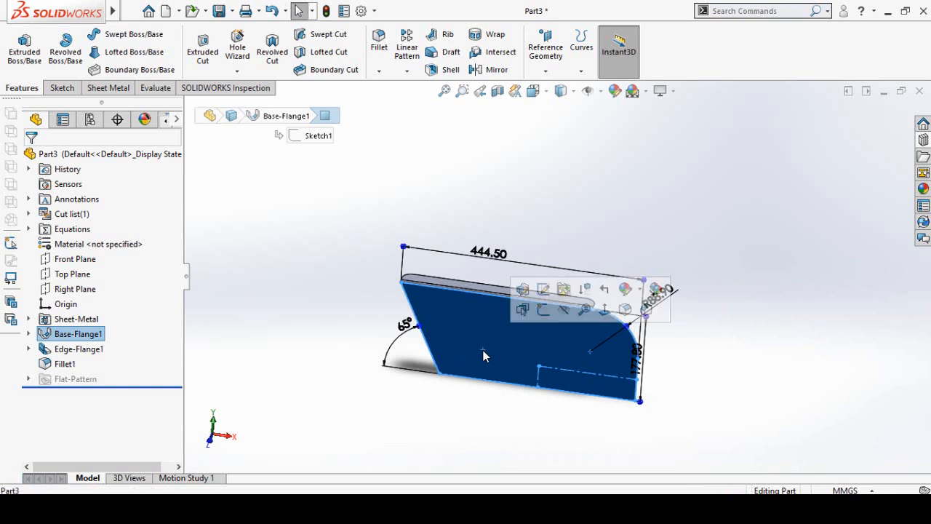
pyautogui.click(539, 309)
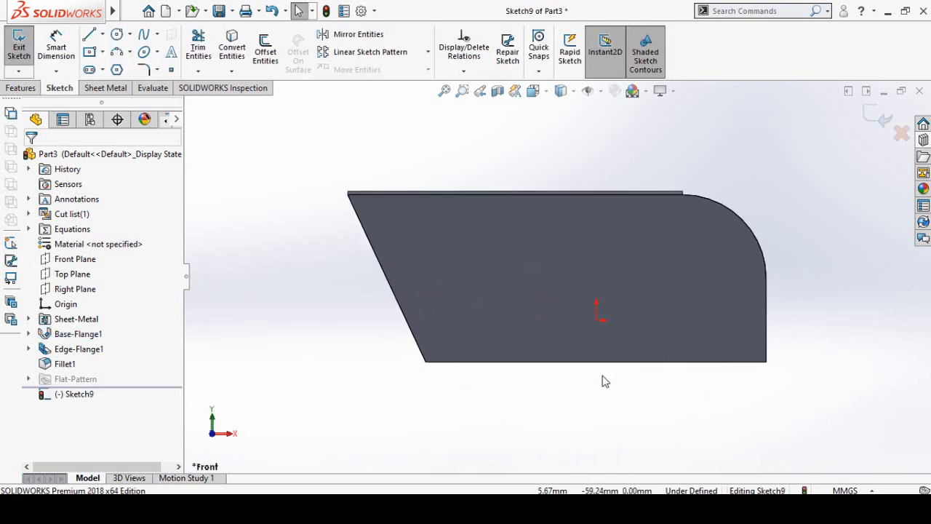
pyautogui.scroll(-2, 691, 251)
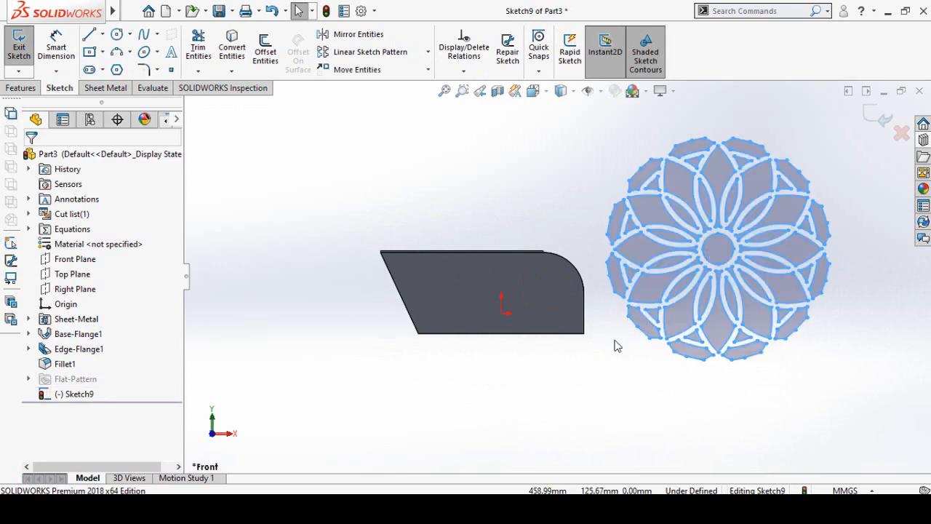
# - Scale the whole pasted rosette by a factor of 0.3 about its centre
pyautogui.moveTo(840, 130)
pyautogui.mouseDown()
pyautogui.moveTo(677, 366)
pyautogui.moveTo(590, 424)
pyautogui.mouseUp()
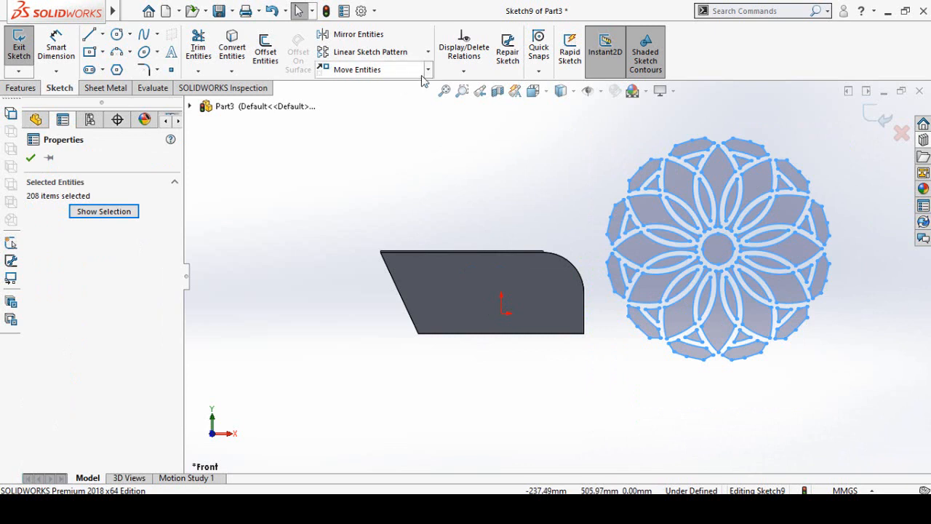
pyautogui.click(428, 69)
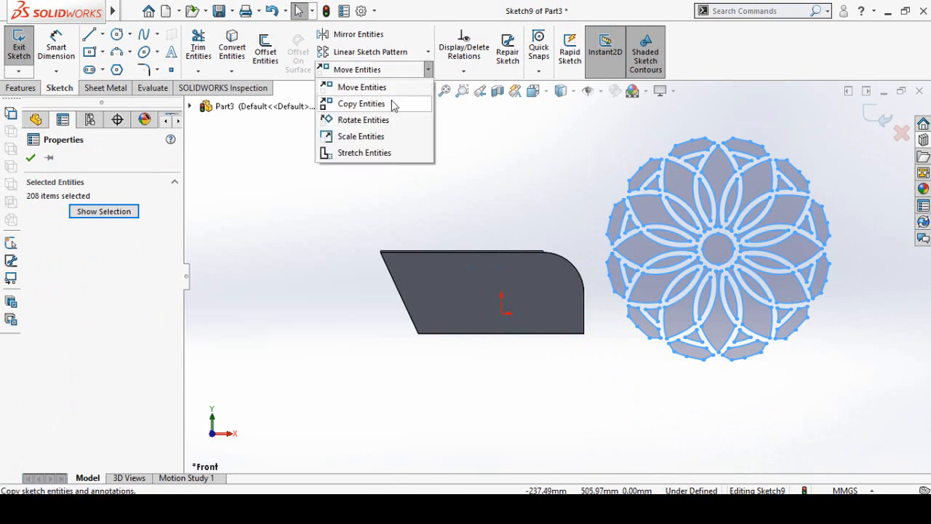
pyautogui.click(357, 138)
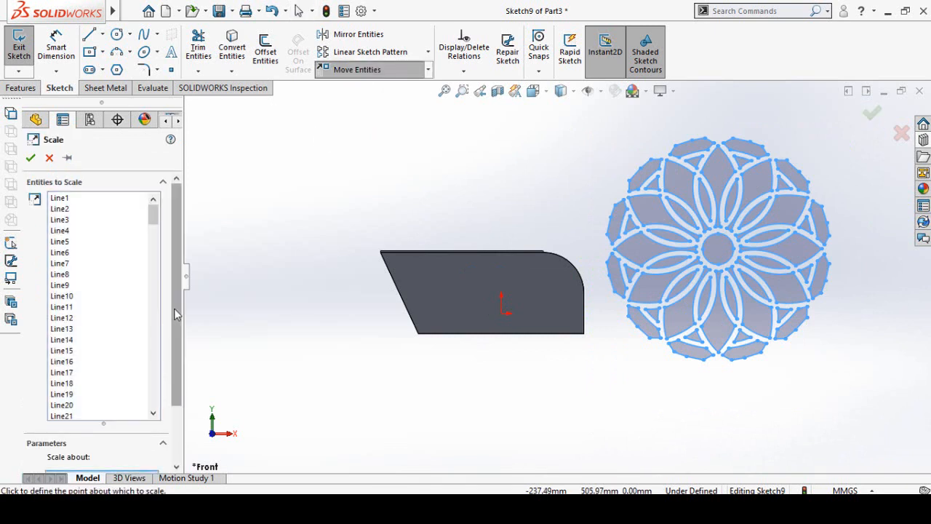
pyautogui.scroll(-3, 175, 314)
pyautogui.doubleClick(75, 425)
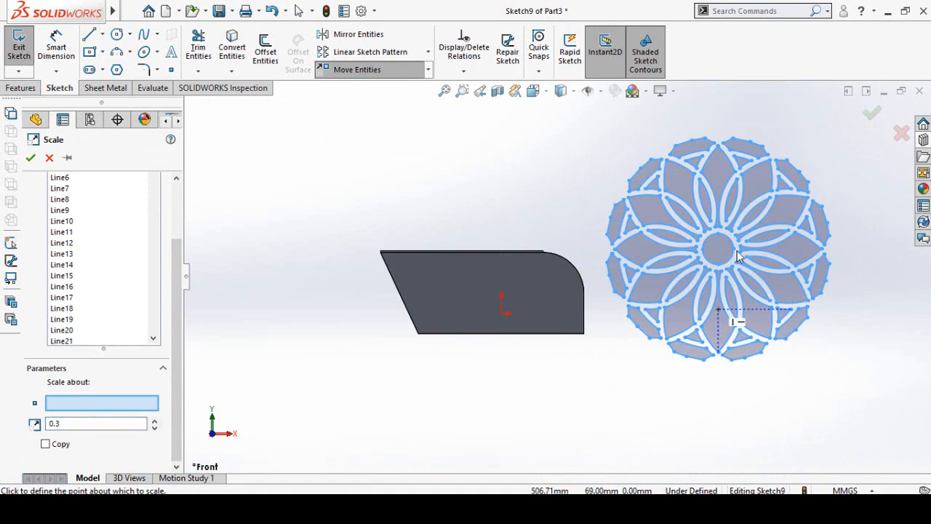
pyautogui.scroll(-2, 708, 260)
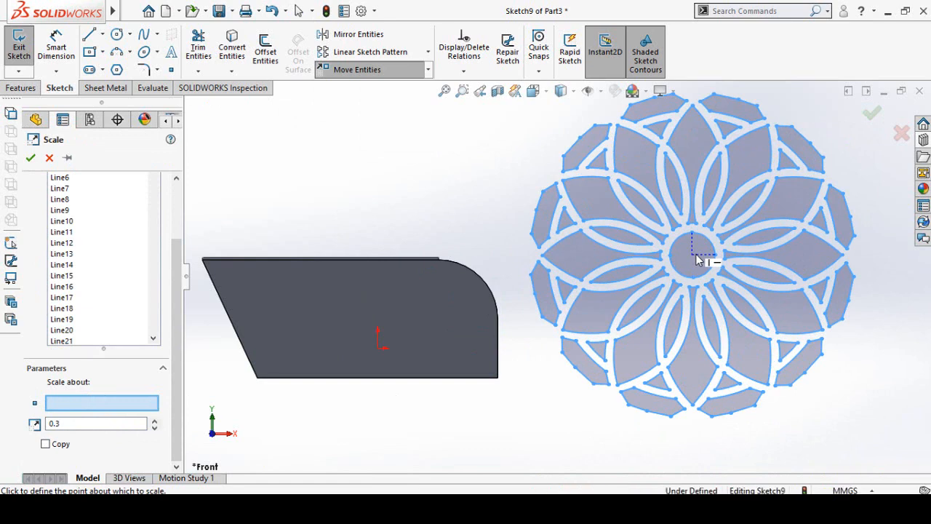
pyautogui.click(695, 256)
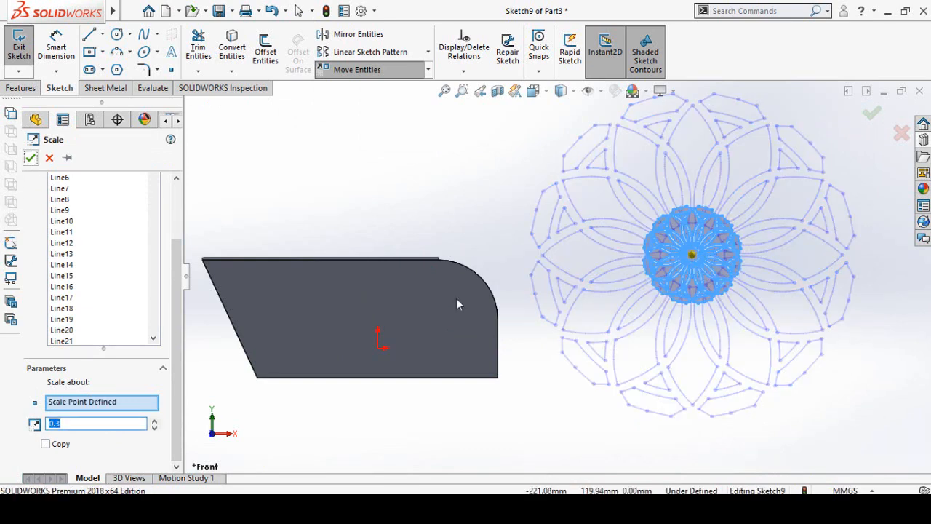
pyautogui.rightClick(844, 382)
# - Move the scaled rosette by its centre onto the plate face, near the slanted edge
pyautogui.moveTo(793, 158)
pyautogui.mouseDown()
pyautogui.moveTo(587, 362)
pyautogui.moveTo(566, 345)
pyautogui.mouseUp()
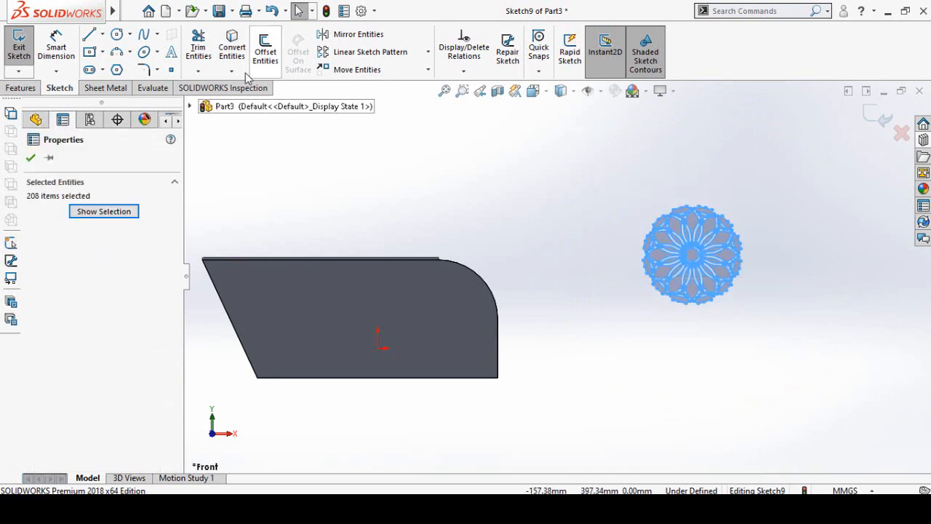
pyautogui.click(354, 71)
pyautogui.scroll(-1, 694, 266)
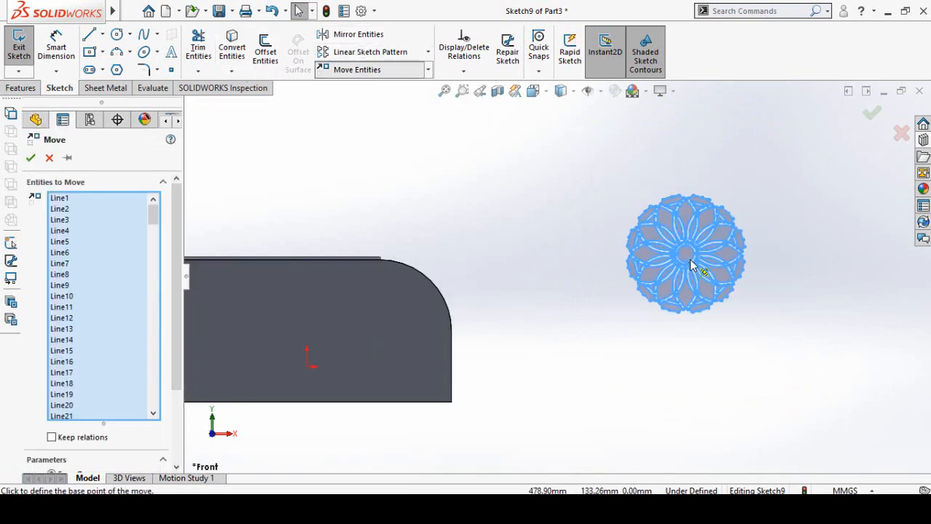
pyautogui.scroll(-2, 692, 266)
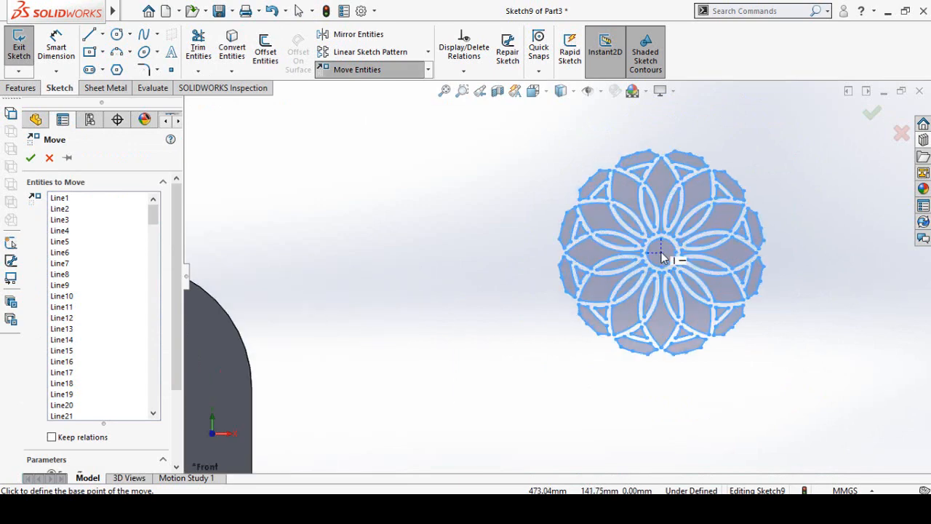
pyautogui.click(662, 256)
pyautogui.scroll(4, 560, 332)
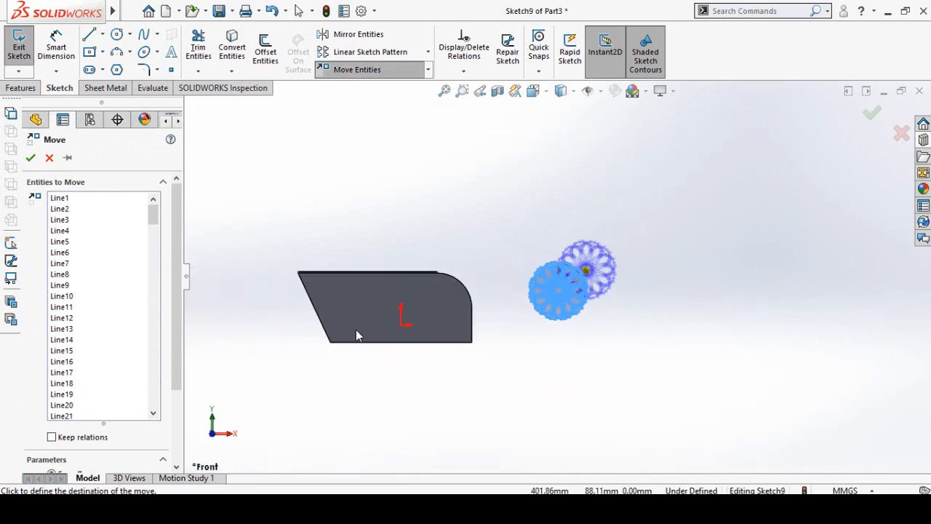
pyautogui.scroll(-1, 388, 305)
pyautogui.scroll(-3, 389, 307)
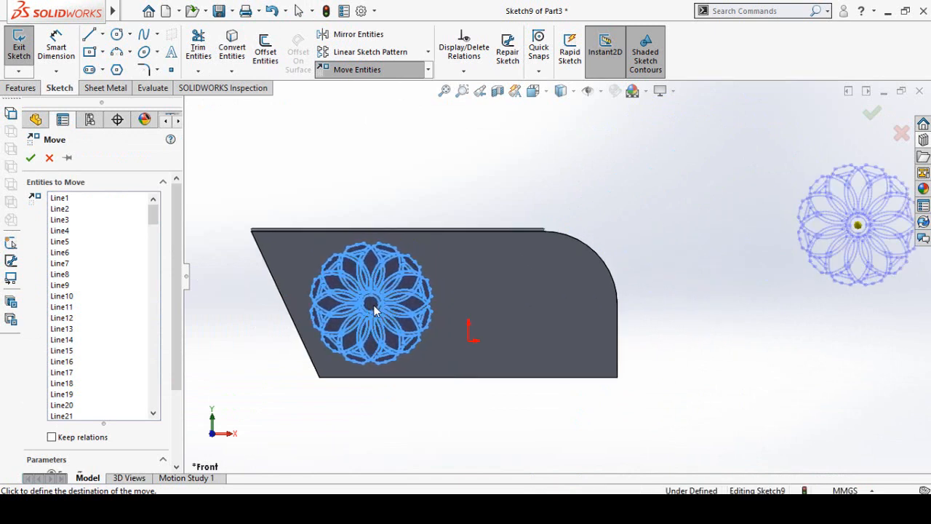
pyautogui.click(374, 311)
# - Copy the placed rosette and paste a second one outside the plate, beyond its rounded end
pyautogui.moveTo(505, 165)
pyautogui.mouseDown()
pyautogui.moveTo(422, 228)
pyautogui.moveTo(281, 422)
pyautogui.mouseUp()
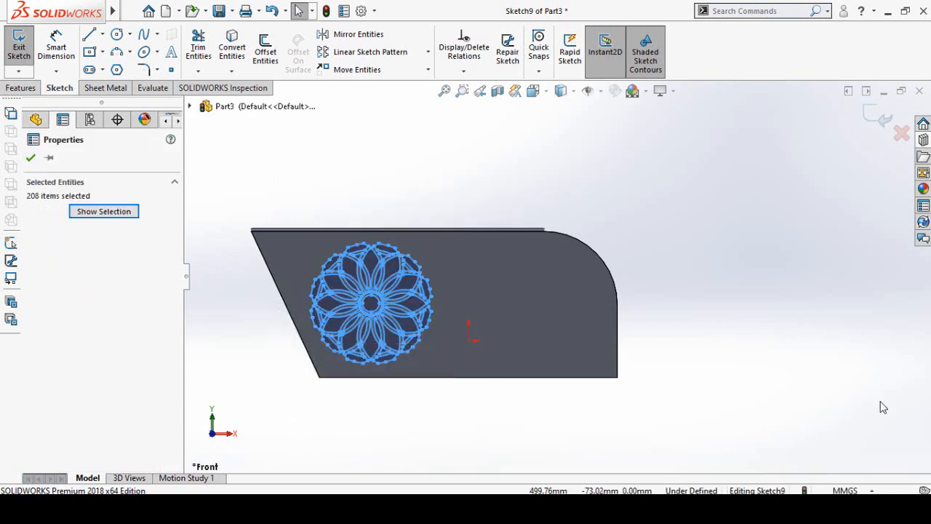
pyautogui.click(792, 236)
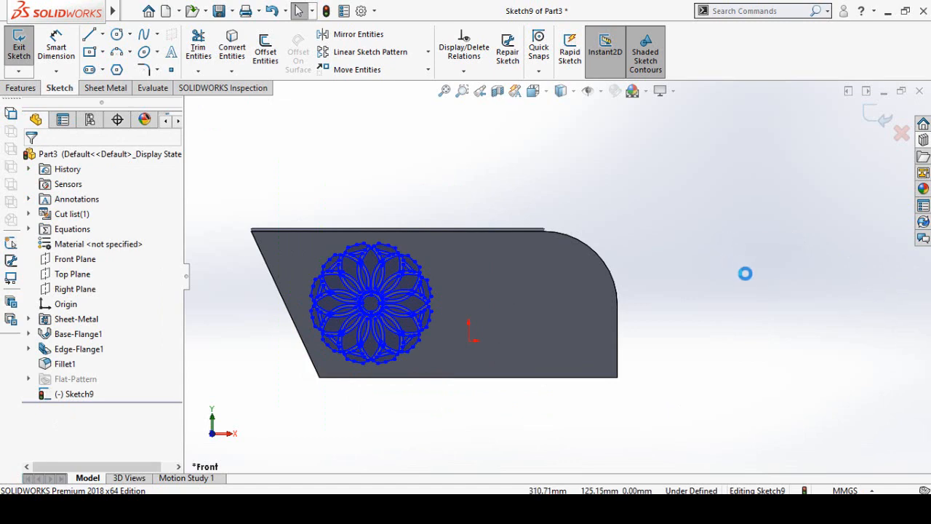
pyautogui.moveTo(821, 144); pyautogui.dragTo(644, 404)
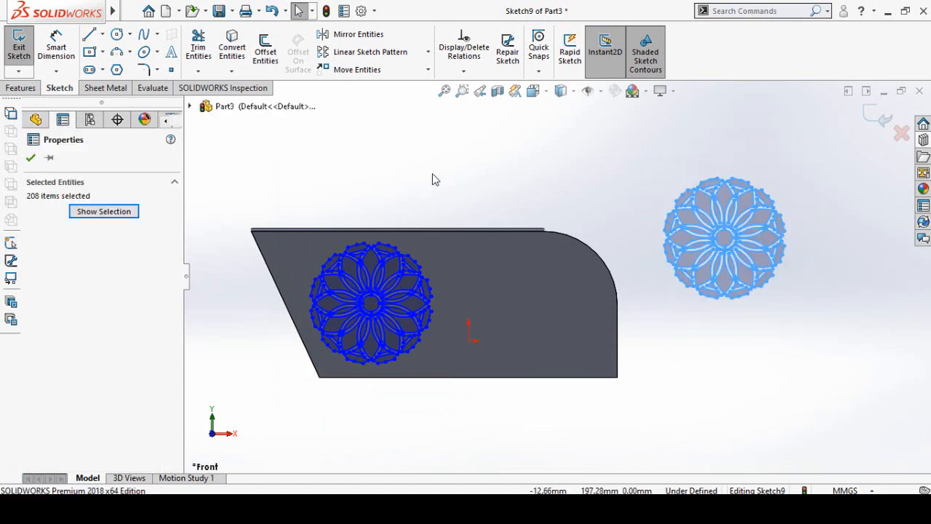
pyautogui.click(354, 35)
pyautogui.click(50, 158)
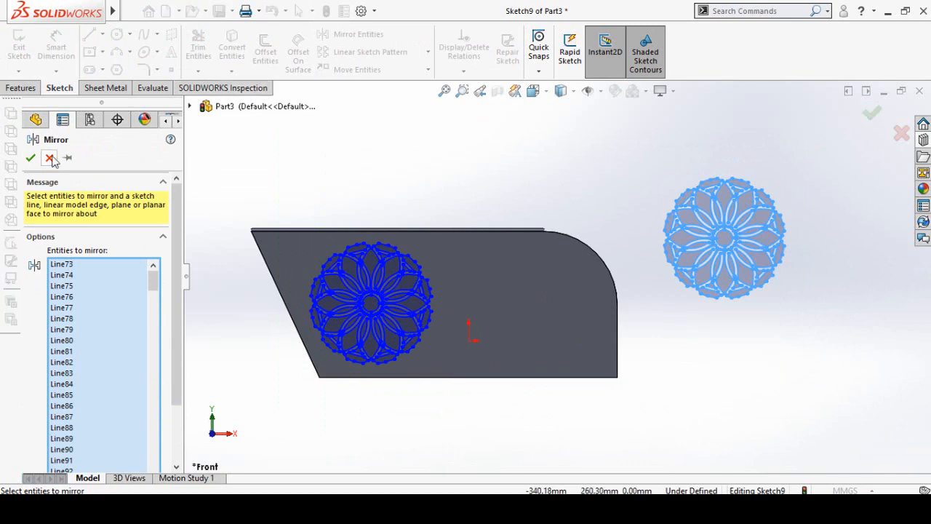
# - Move the second rosette by its centre onto the plate face near the rounded corner, level with the first
pyautogui.moveTo(821, 136); pyautogui.dragTo(653, 343)
pyautogui.click(375, 69)
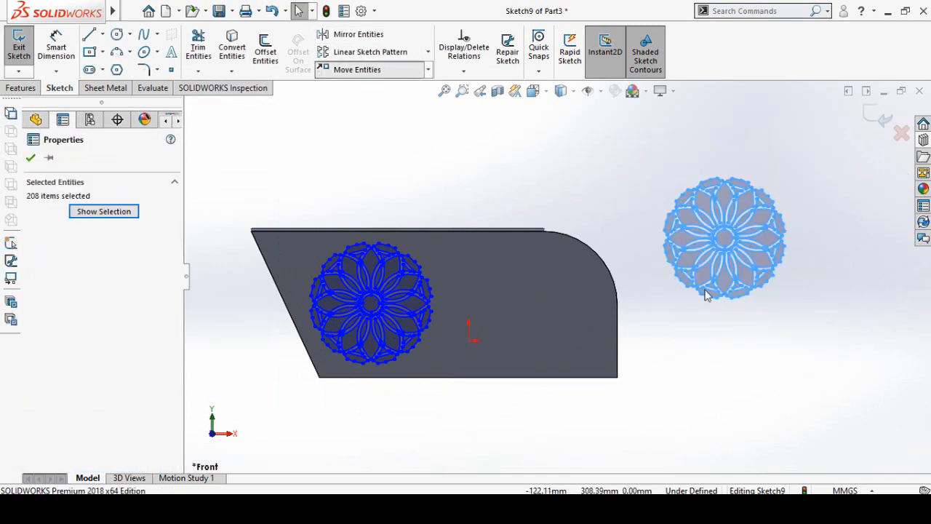
pyautogui.scroll(-4, 702, 276)
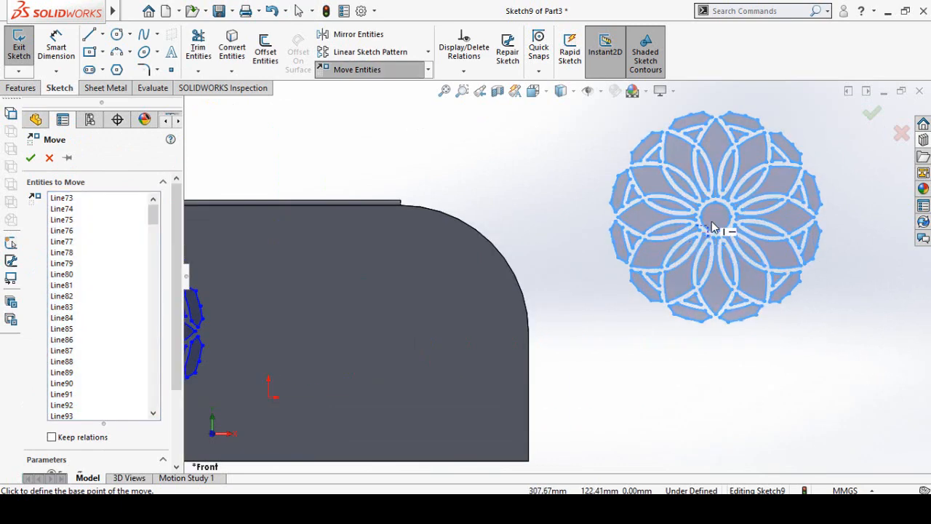
pyautogui.click(714, 218)
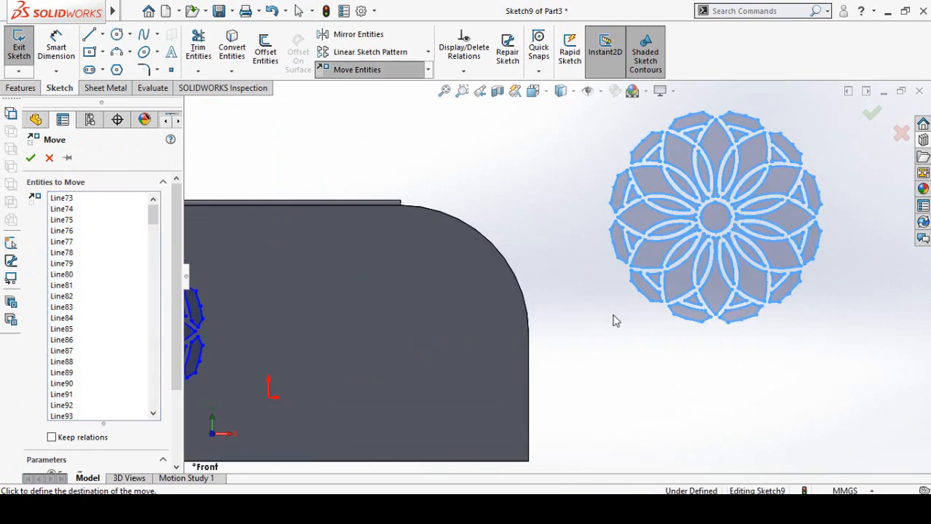
pyautogui.scroll(3, 553, 280)
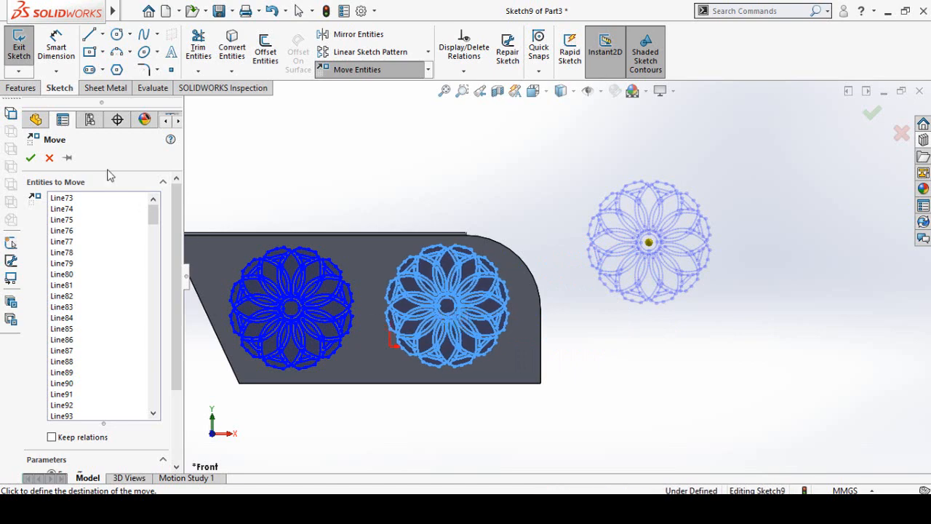
pyautogui.press('Escape')
# - Start an extruded cut from the sketch with the two rosettes
pyautogui.click(10, 87)
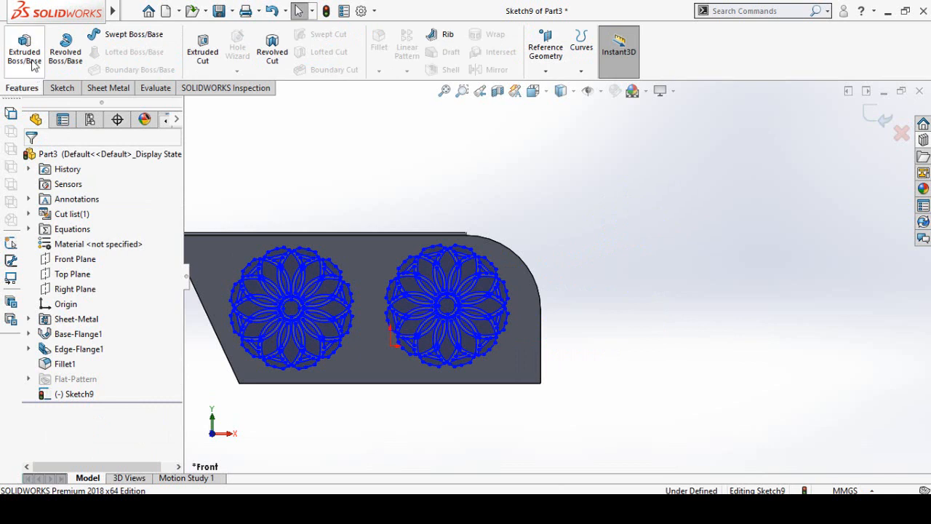
pyautogui.click(202, 52)
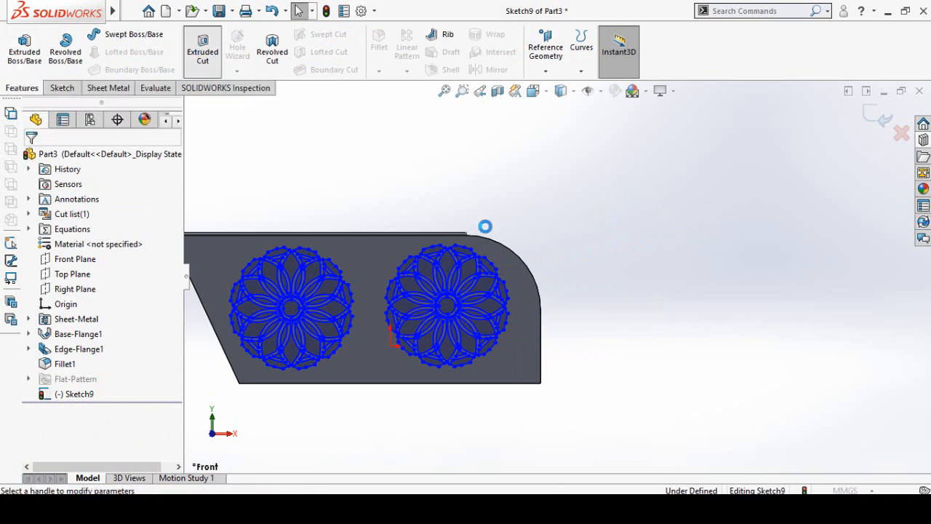
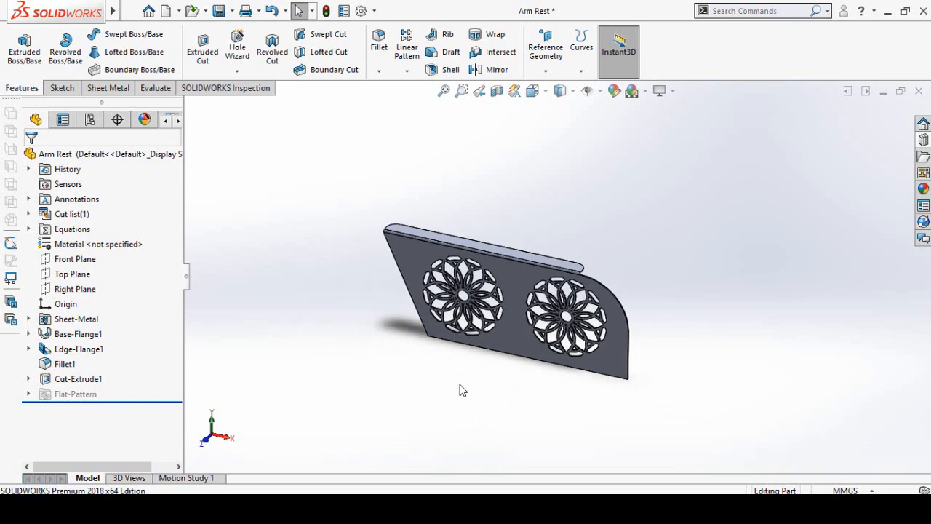
# - Create a new part and sketch a centre rectangle about 105 mm high on the Front Plane, centred on the origin
pyautogui.hotkey('ctrl', 'n')
pyautogui.doubleClick(298, 217)
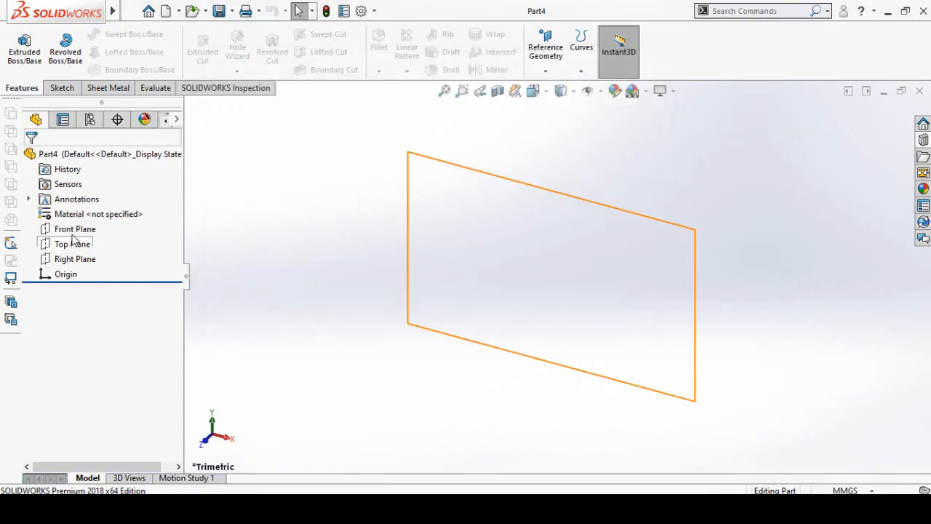
pyautogui.click(73, 230)
pyautogui.click(84, 210)
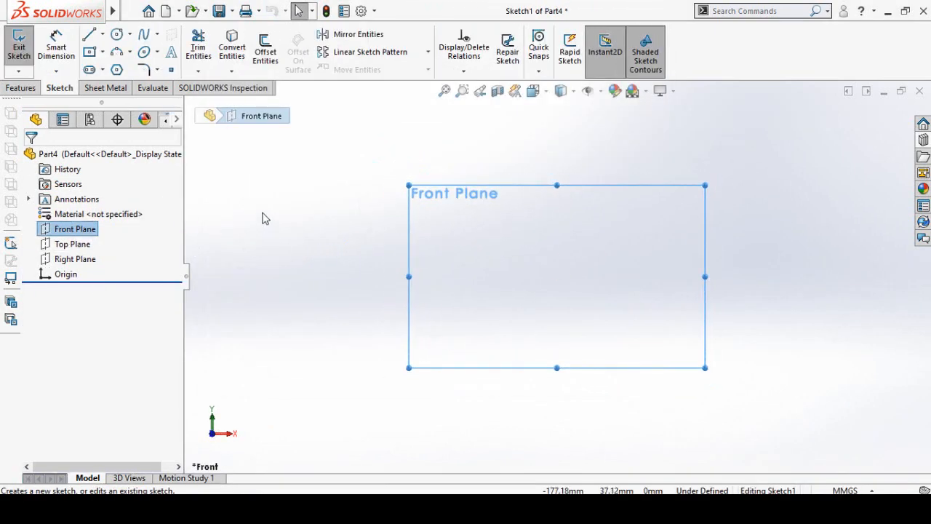
pyautogui.click(95, 55)
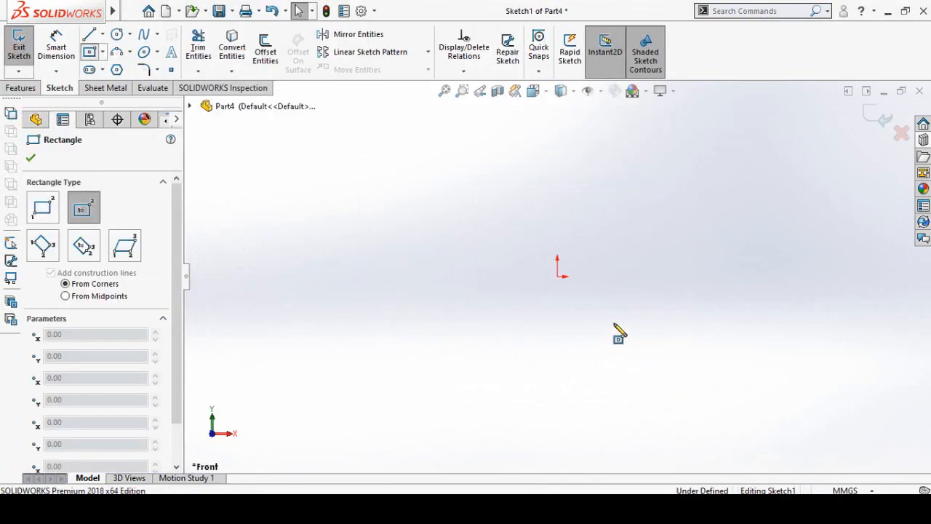
pyautogui.click(558, 275)
pyautogui.click(669, 190)
# - Dimension the rectangle's height and set it to 14.2 in
pyautogui.moveTo(757, 361); pyautogui.dragTo(753, 272, button='right')
pyautogui.click(670, 271)
pyautogui.click(736, 275)
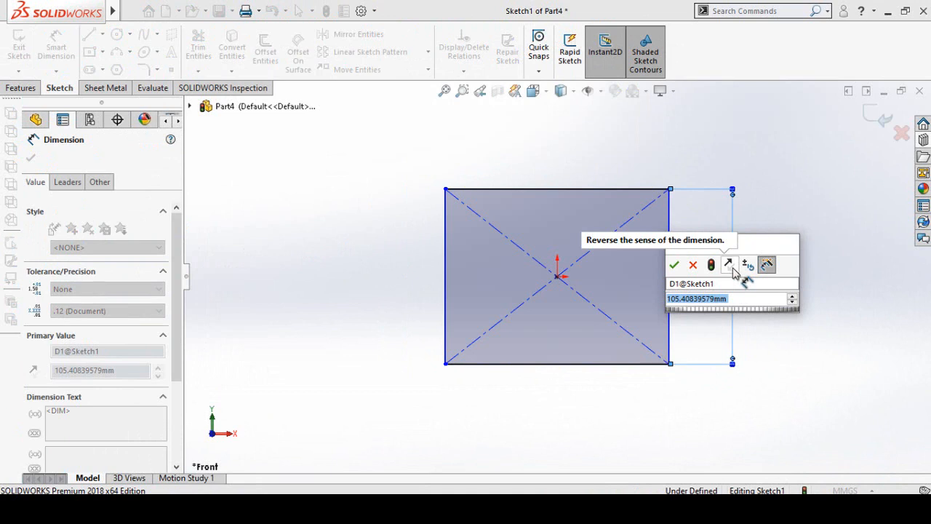
pyautogui.write('14.2')
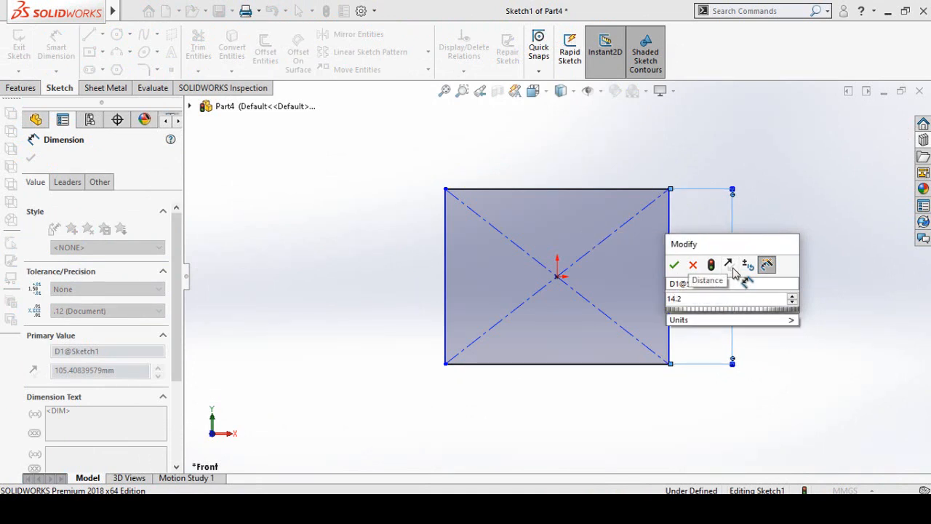
pyautogui.write('in')
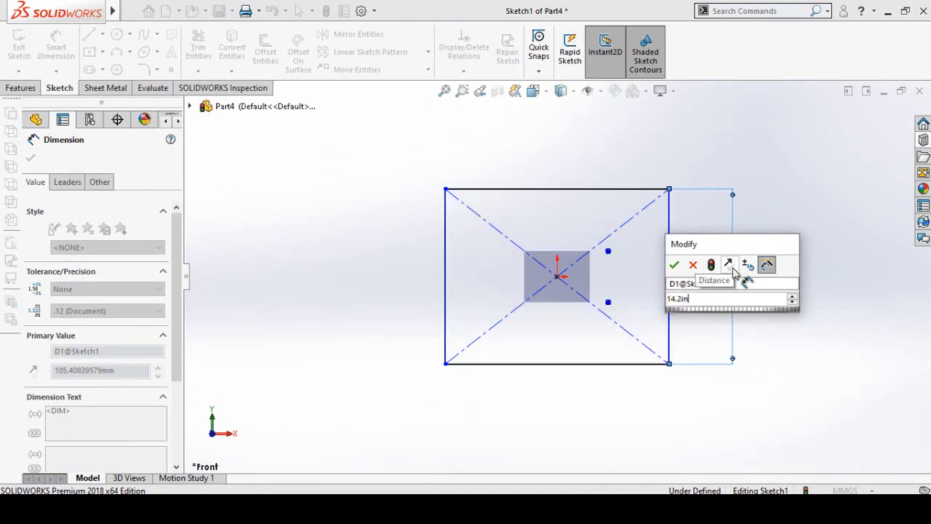
pyautogui.press('Return')
# - Dimension the rectangle's width along its lower side and set it to 18.2 in
pyautogui.click(567, 363)
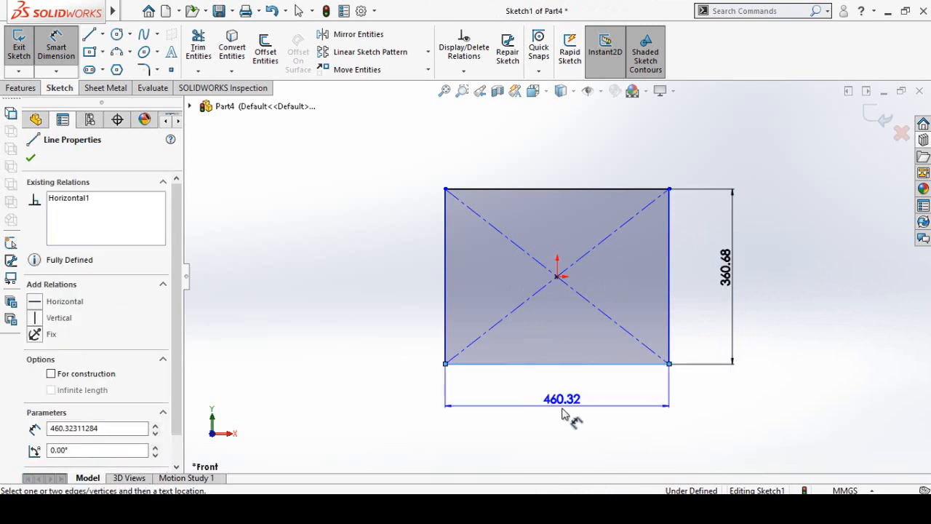
pyautogui.click(563, 413)
pyautogui.write('18')
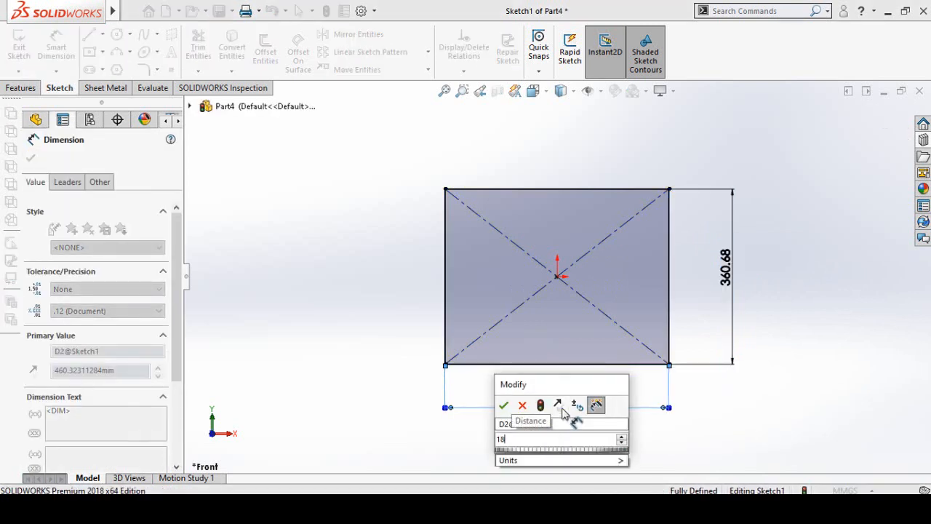
pyautogui.write('.2in')
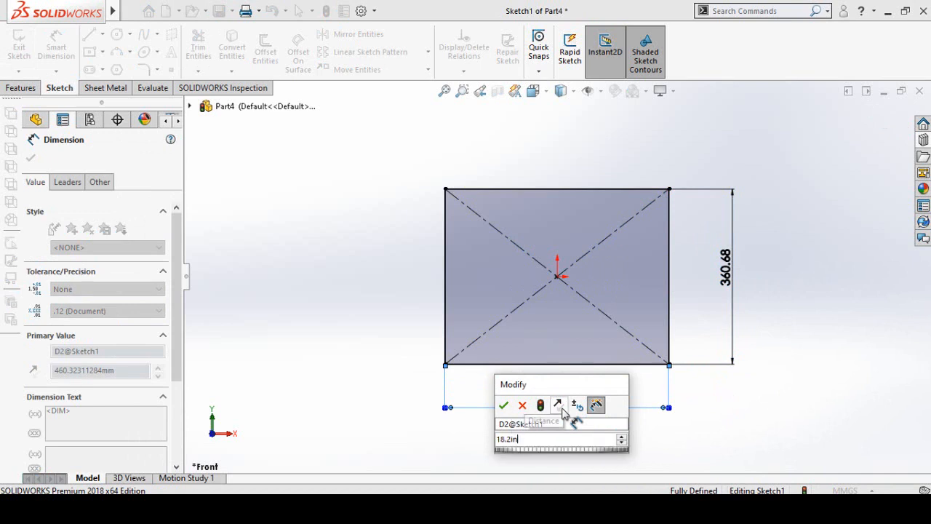
pyautogui.press('Return')
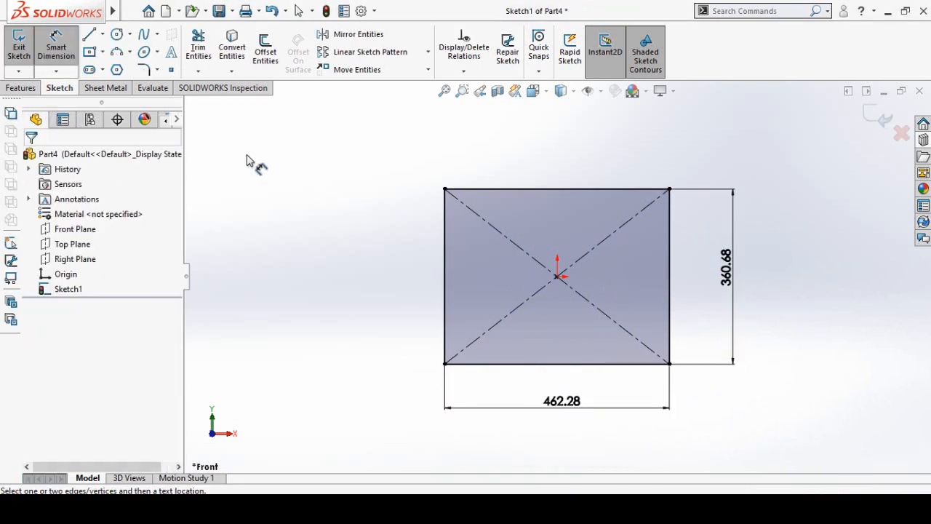
# - Create a 1.60 mm thick sheet metal base flange from the rectangle sketch
pyautogui.click(107, 88)
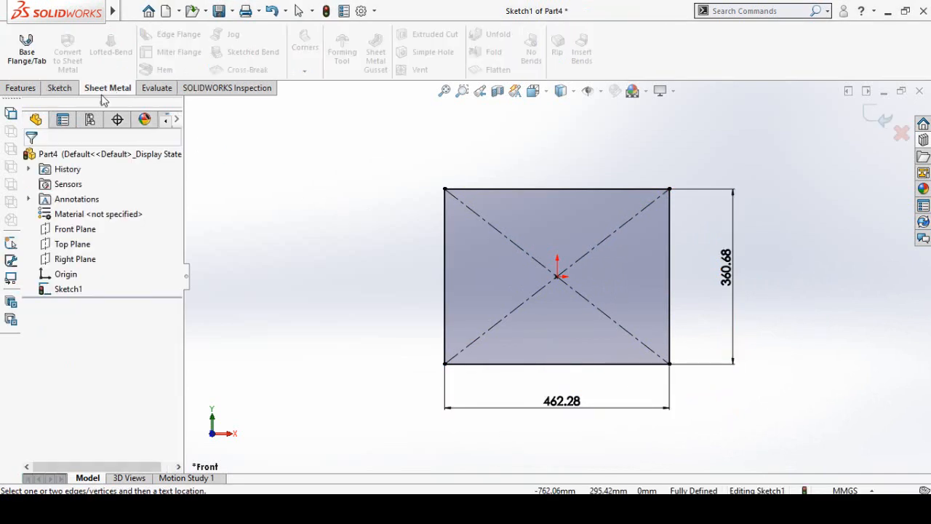
pyautogui.click(21, 62)
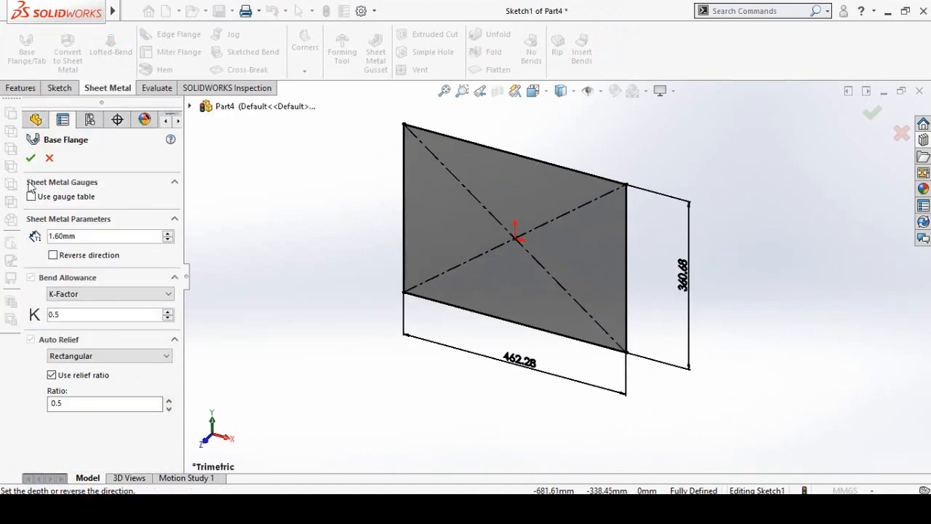
pyautogui.click(31, 160)
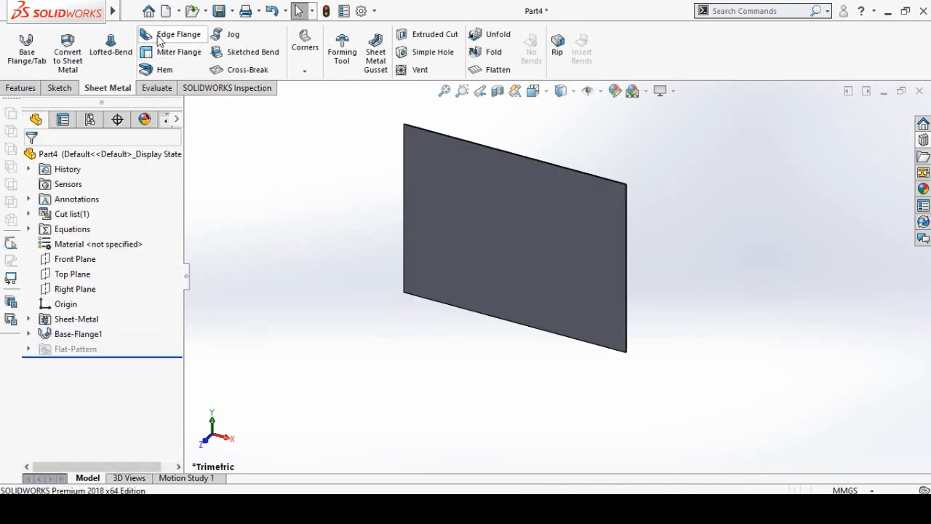
# - Start a 90 degree edge flange along all four outer edges of the rectangular plate
pyautogui.click(175, 35)
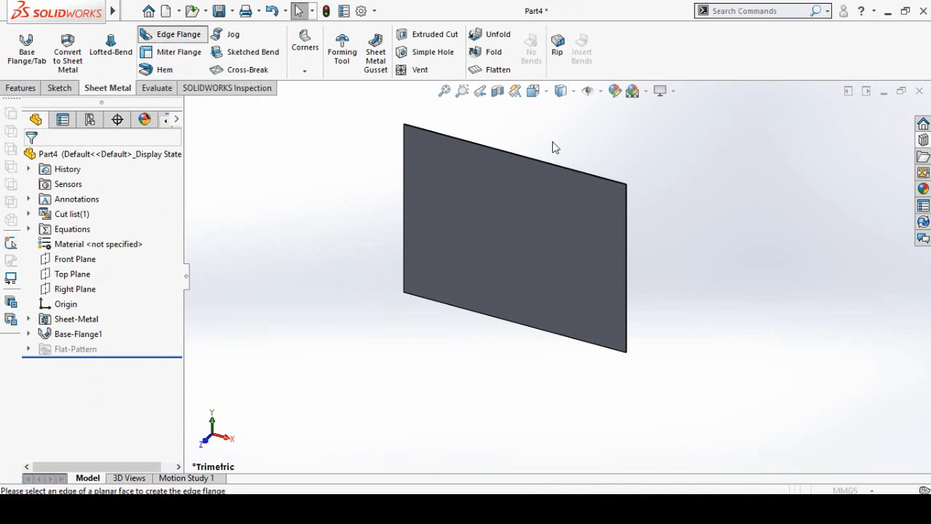
pyautogui.click(598, 232)
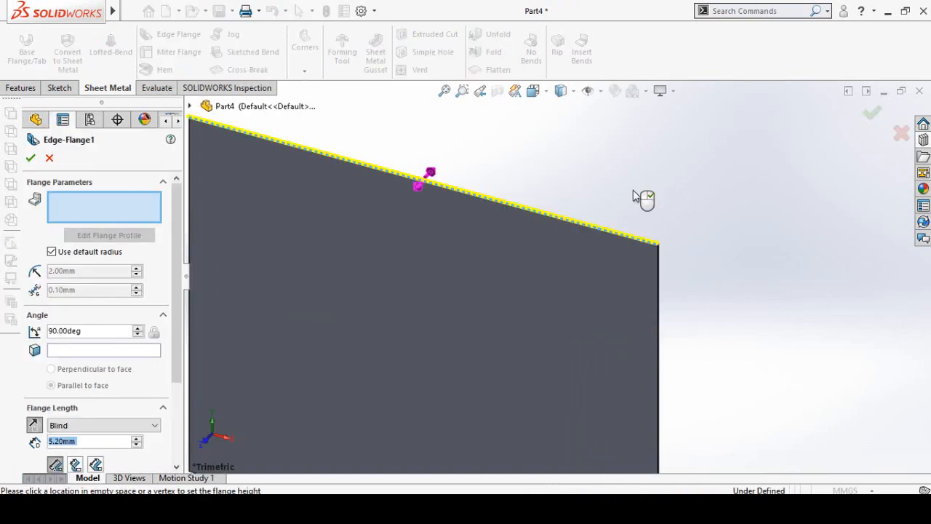
pyautogui.click(659, 288)
pyautogui.scroll(5, 574, 306)
pyautogui.moveTo(585, 380); pyautogui.dragTo(608, 361, button='middle')
pyautogui.click(582, 352)
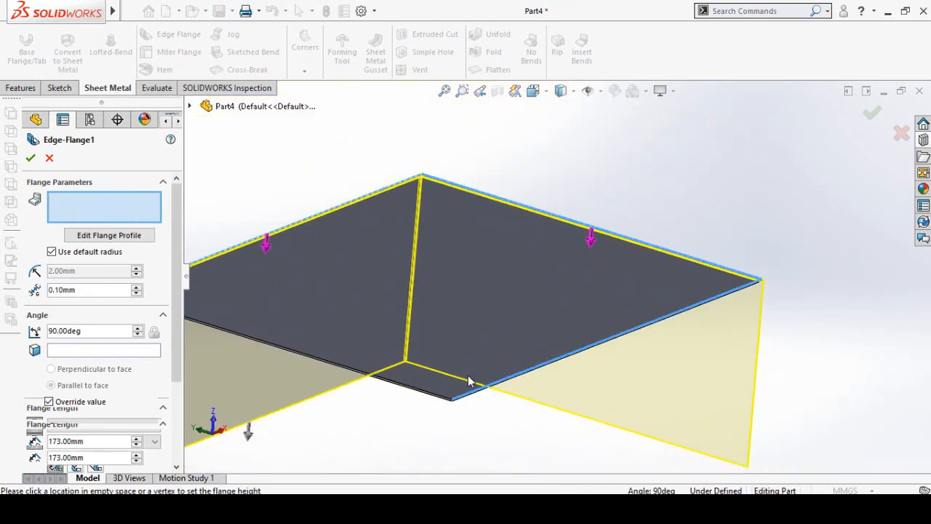
pyautogui.click(400, 385)
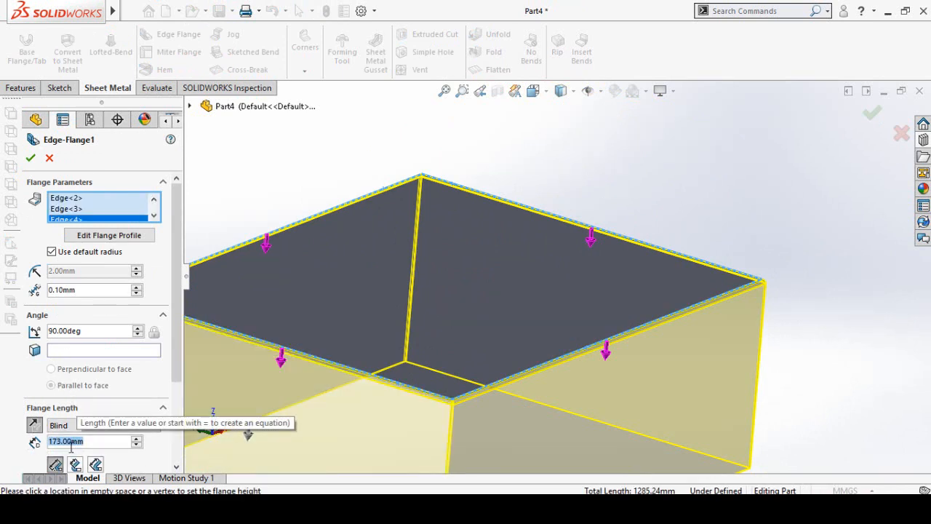
# - Set the edge flange length to 30 mm and create the flanges around the plate
pyautogui.write('30')
pyautogui.press('Return')
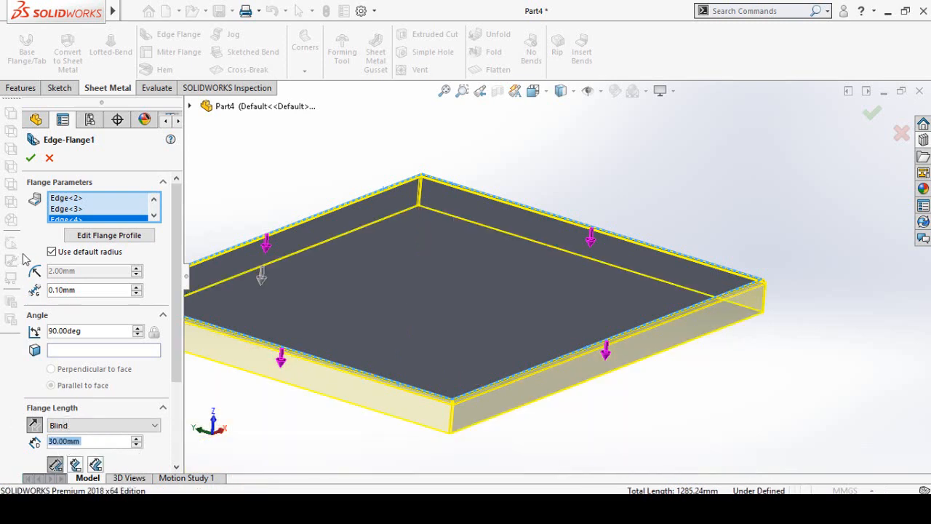
pyautogui.click(30, 158)
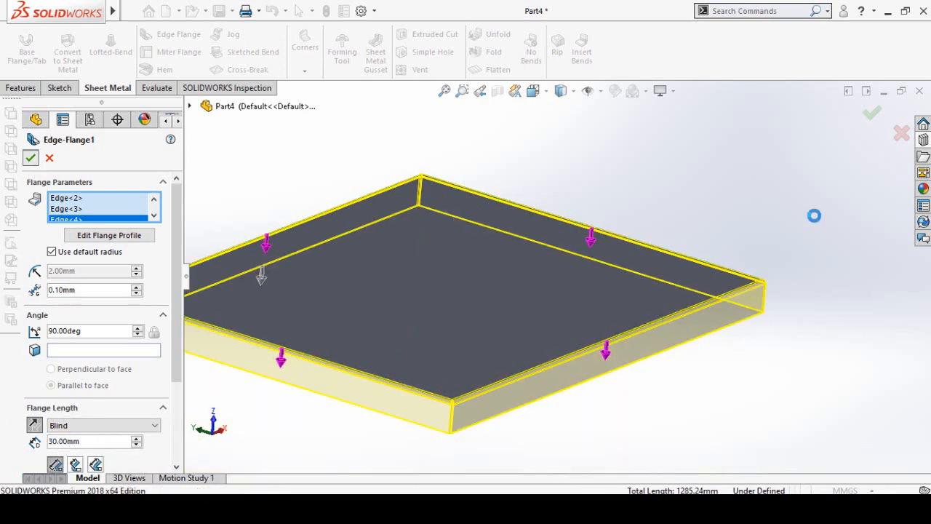
pyautogui.scroll(3, 761, 299)
pyautogui.moveTo(583, 283); pyautogui.dragTo(567, 321, button='middle')
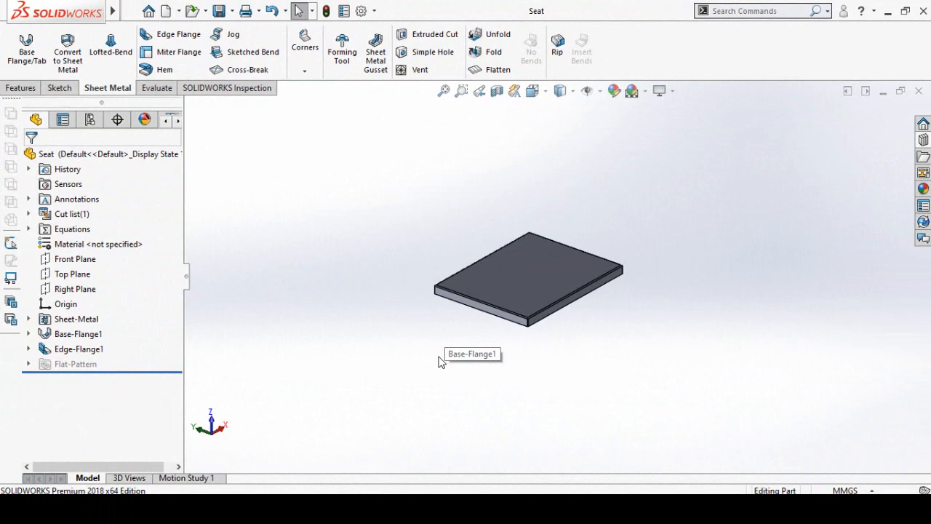
# - In a new part, sketch an L on the Front Plane cornered at the origin, about 32 mm up and 26 mm across
pyautogui.hotkey('ctrl', 'n')
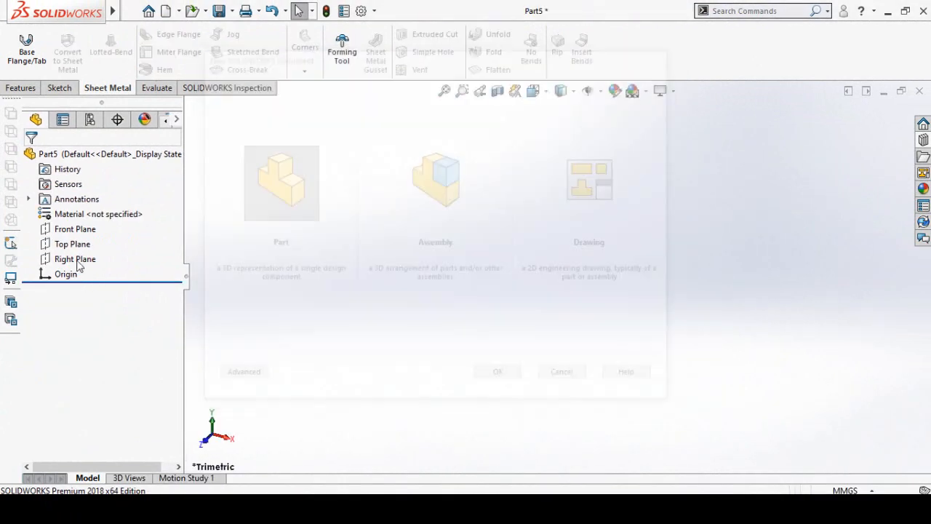
pyautogui.click(78, 229)
pyautogui.click(108, 210)
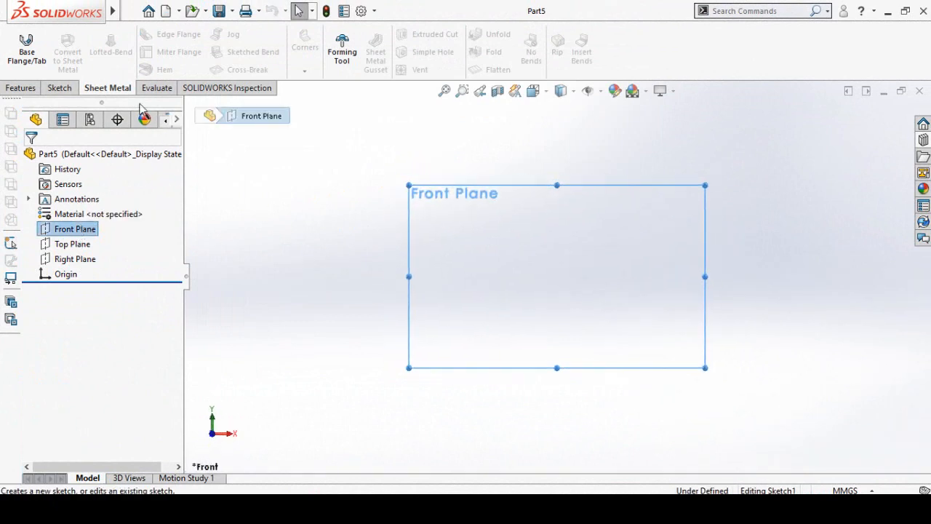
pyautogui.click(89, 34)
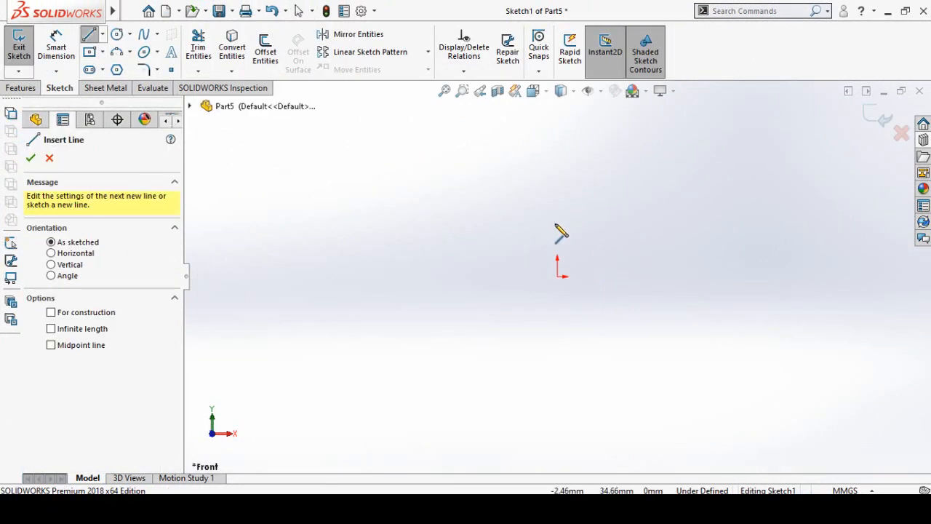
pyautogui.click(557, 227)
pyautogui.click(558, 276)
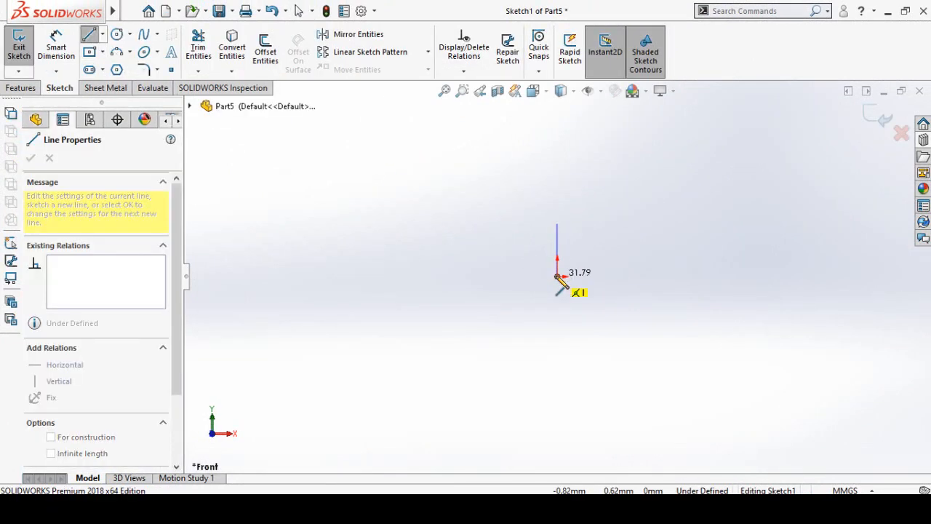
pyautogui.click(602, 276)
pyautogui.press('Escape')
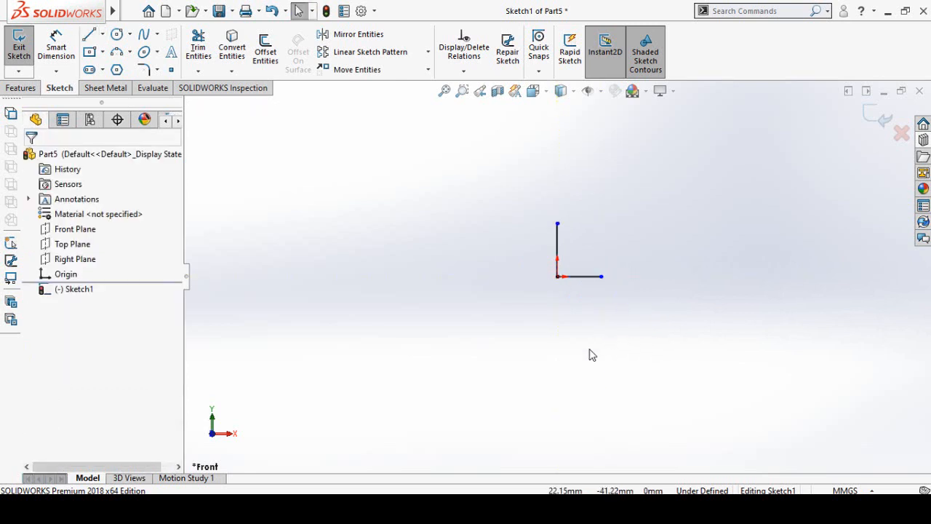
# - Make the two lines of the L equal and set the horizontal line's length to 50 mm
pyautogui.moveTo(565, 325); pyautogui.dragTo(528, 262)
pyautogui.click(661, 199)
pyautogui.moveTo(417, 387); pyautogui.dragTo(414, 125, button='right')
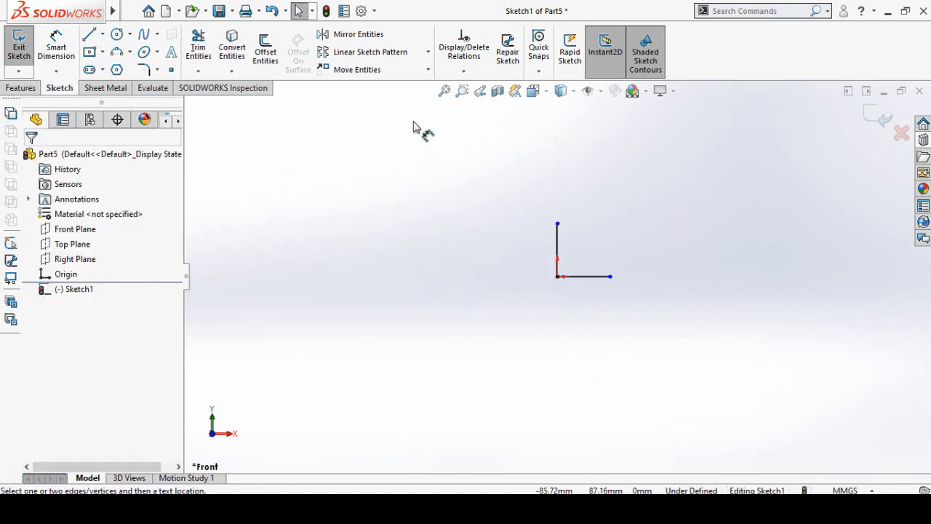
pyautogui.click(571, 277)
pyautogui.click(582, 342)
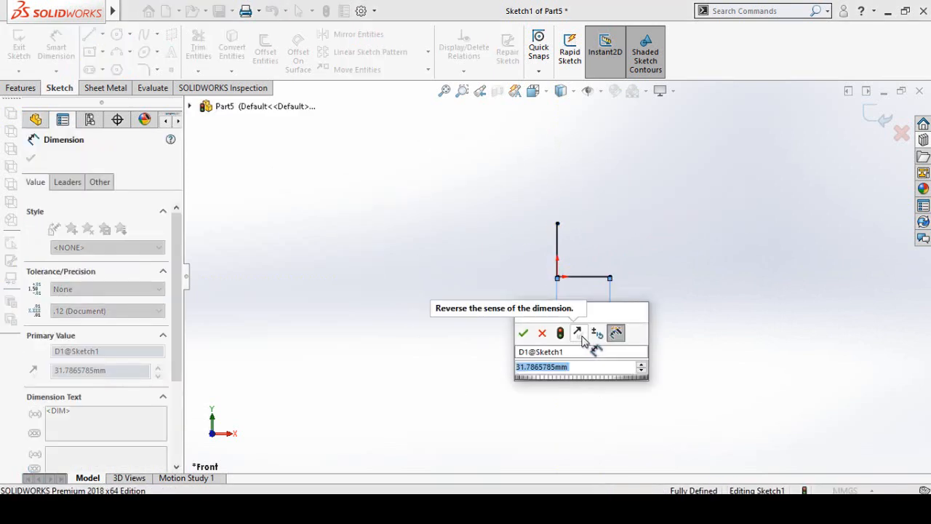
pyautogui.write('50')
pyautogui.press('Return')
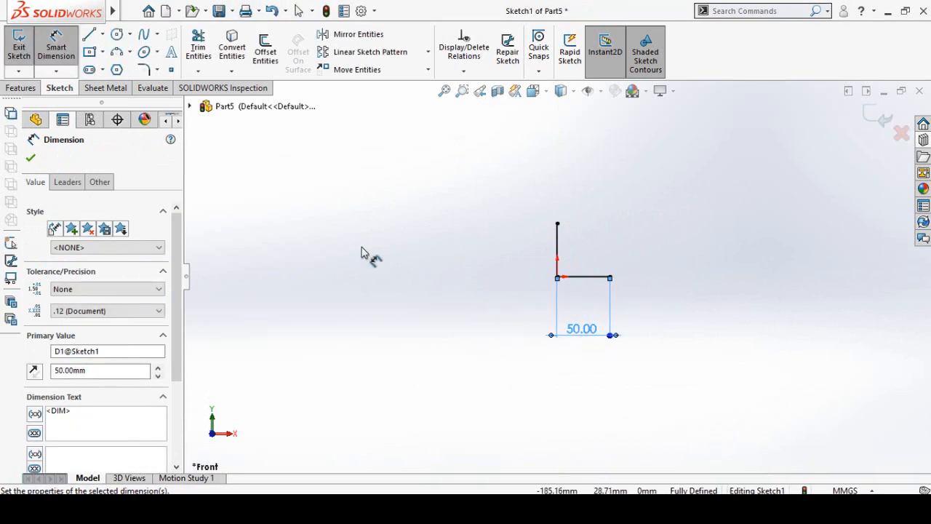
pyautogui.click(364, 253)
# - Start a 1.60 mm thick base flange from the L profile with its thickness direction reversed
pyautogui.click(106, 89)
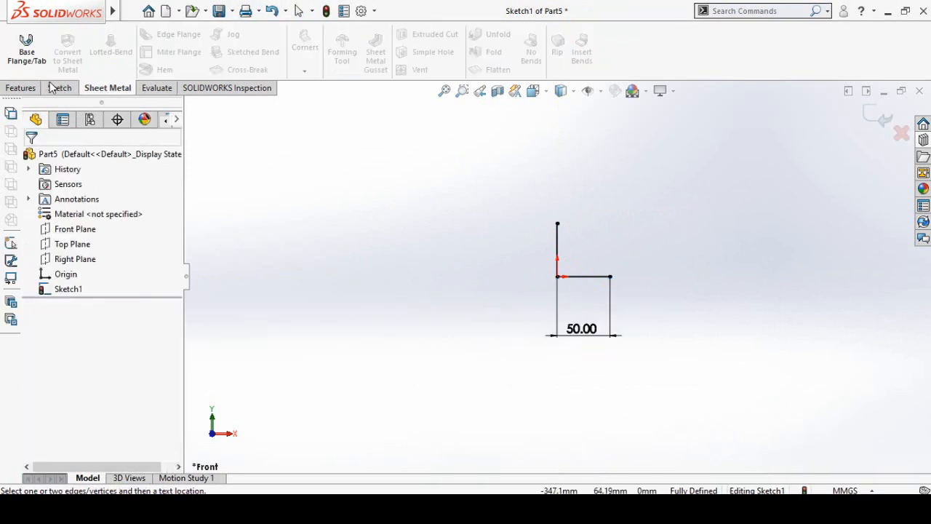
pyautogui.click(26, 50)
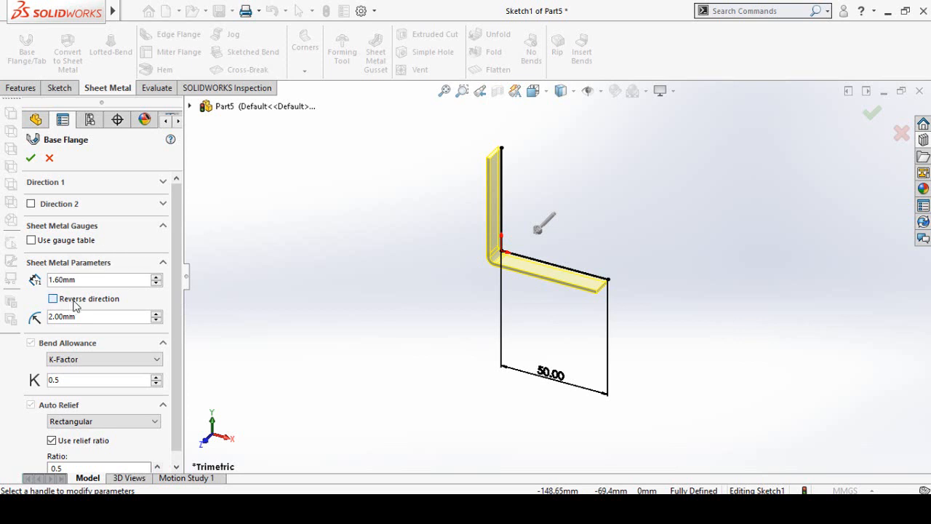
pyautogui.click(73, 302)
pyautogui.scroll(-5, 544, 251)
pyautogui.moveTo(474, 311); pyautogui.dragTo(491, 250, button='middle')
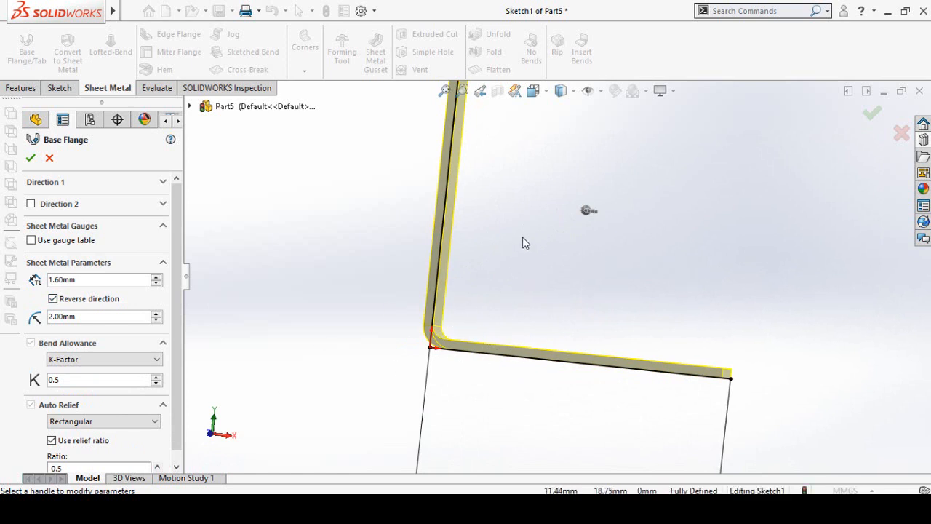
pyautogui.scroll(2, 574, 294)
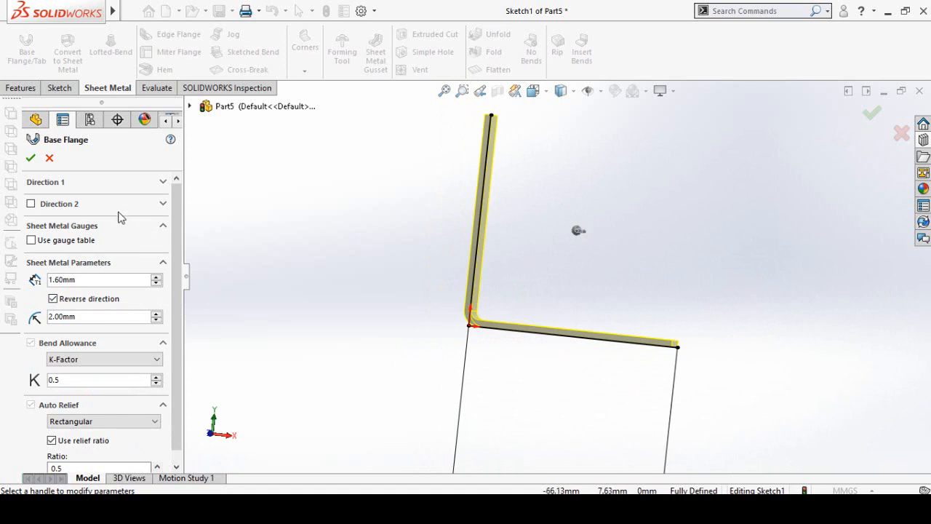
# - Set the base flange's blind depth in Direction 1 to 17 in and create the flange
pyautogui.click(163, 182)
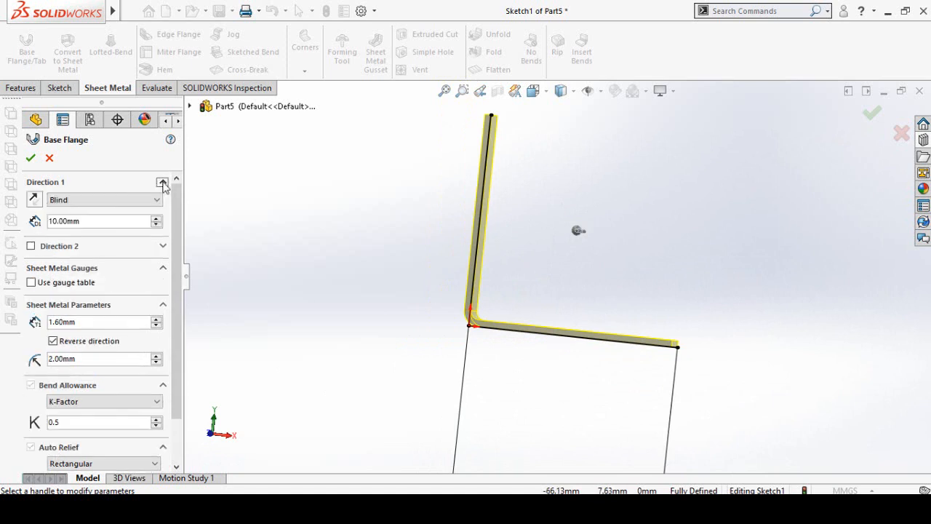
pyautogui.doubleClick(80, 221)
pyautogui.scroll(7, 497, 282)
pyautogui.moveTo(654, 266); pyautogui.dragTo(564, 270, button='middle')
pyautogui.scroll(-4, 561, 266)
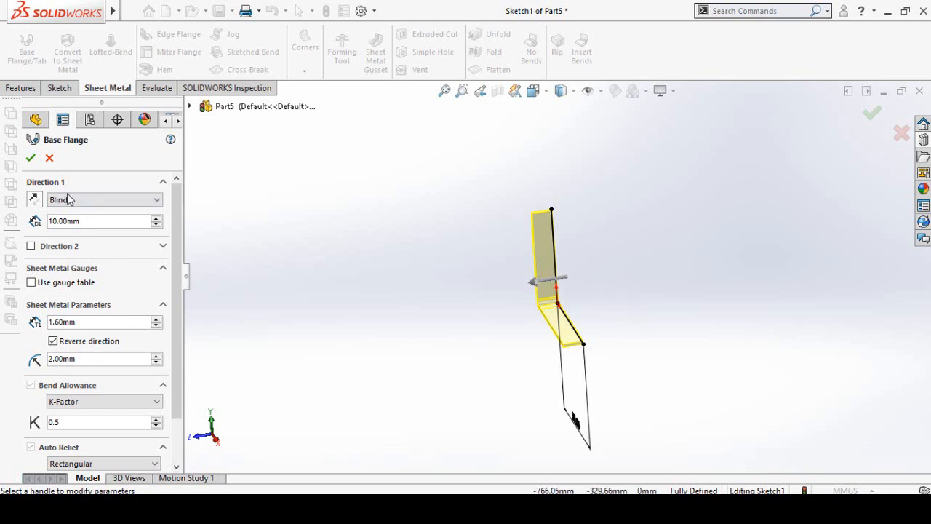
pyautogui.doubleClick(82, 220)
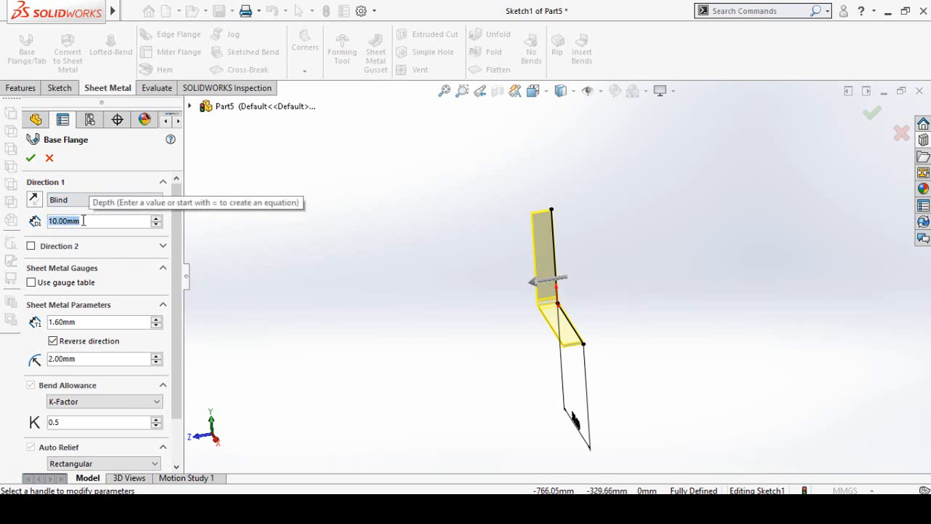
pyautogui.write('17')
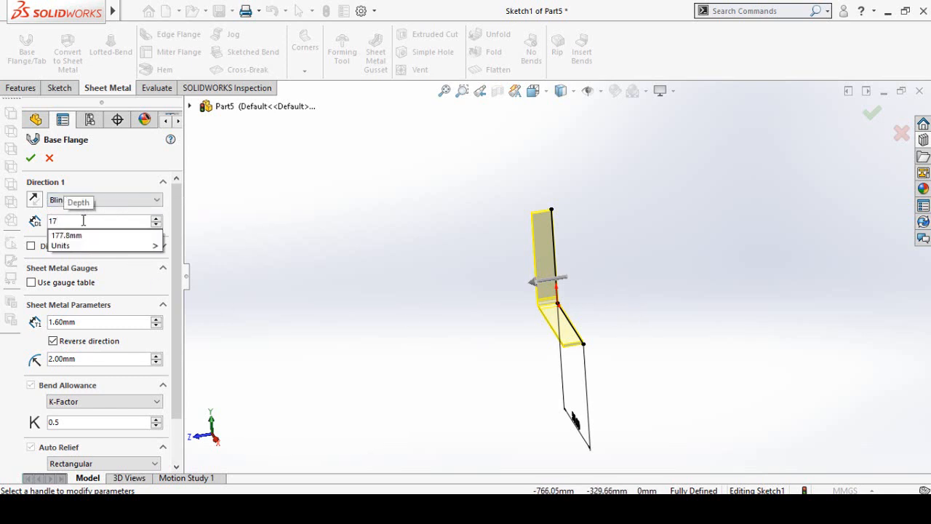
pyautogui.write('in')
pyautogui.press('Return')
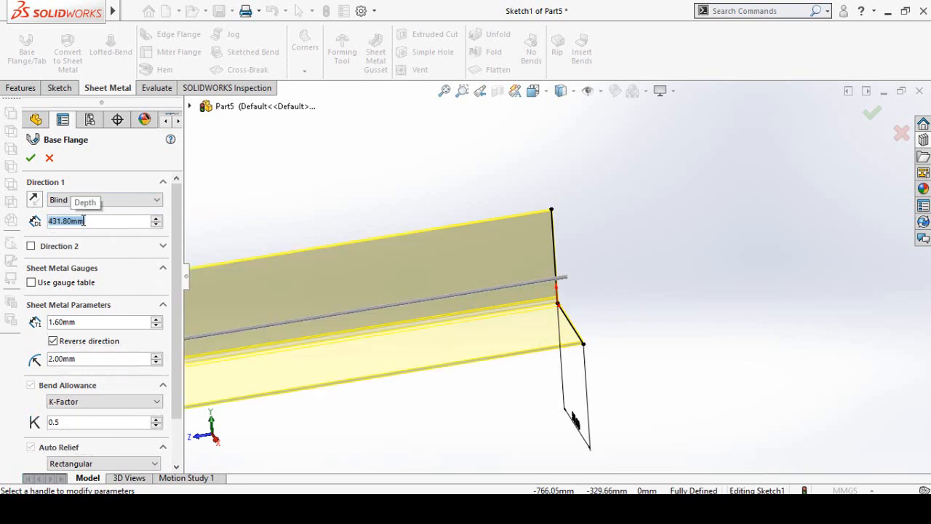
pyautogui.scroll(5, 559, 274)
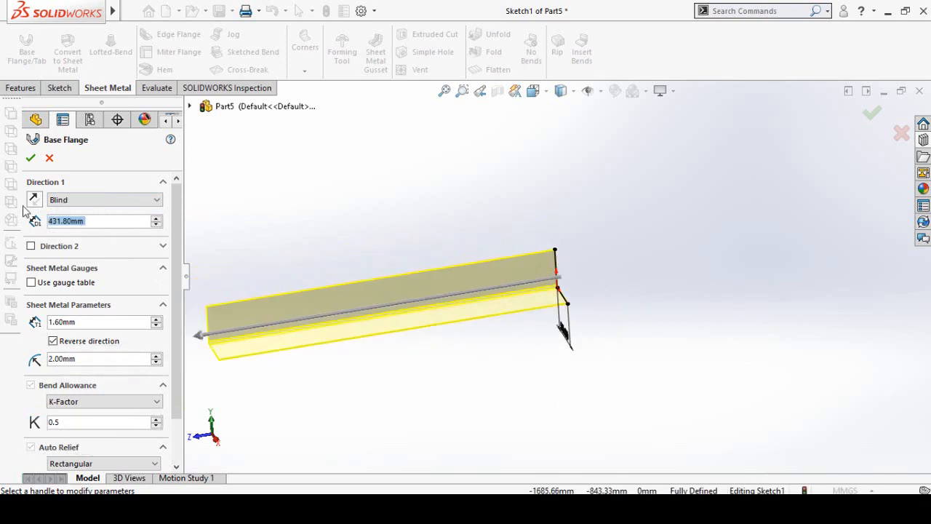
pyautogui.click(31, 160)
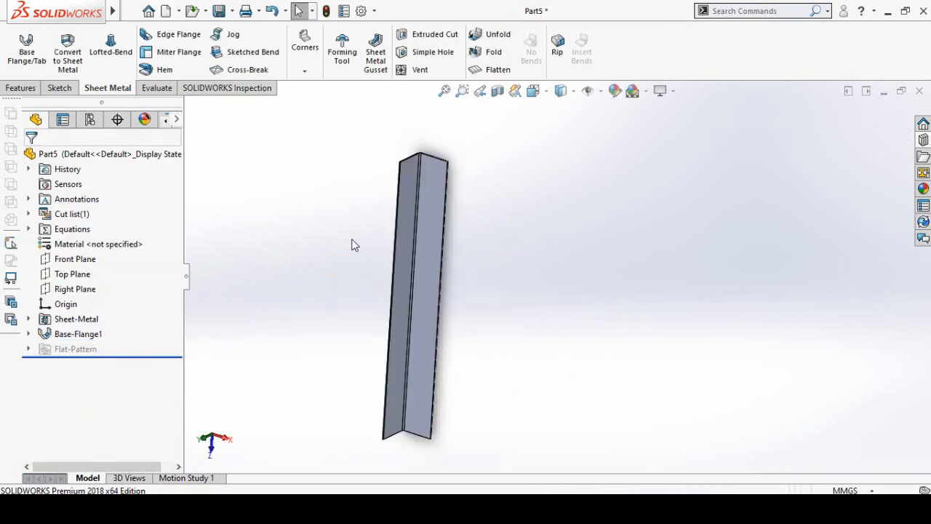
# - Save the part as leg in the Chair Sheet Metal folder
pyautogui.hotkey('ctrl', 's')
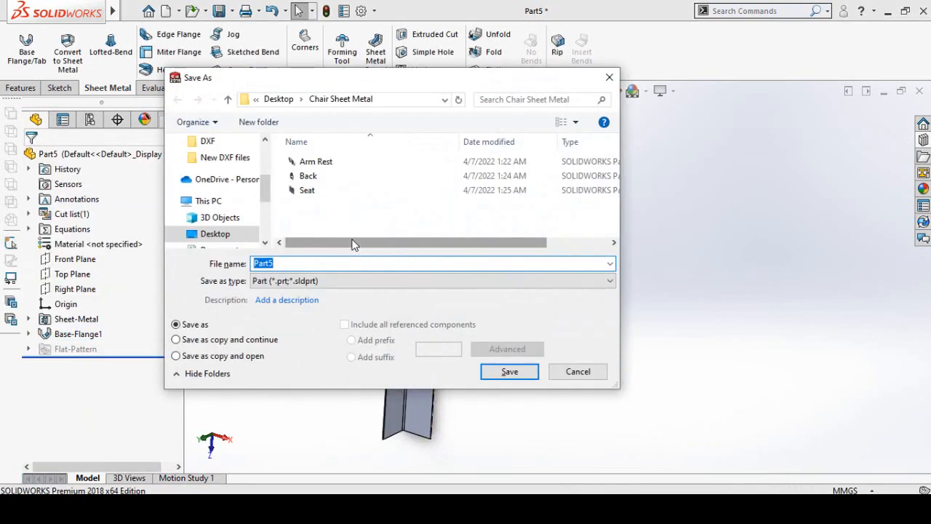
pyautogui.write('leg')
pyautogui.press('Return')
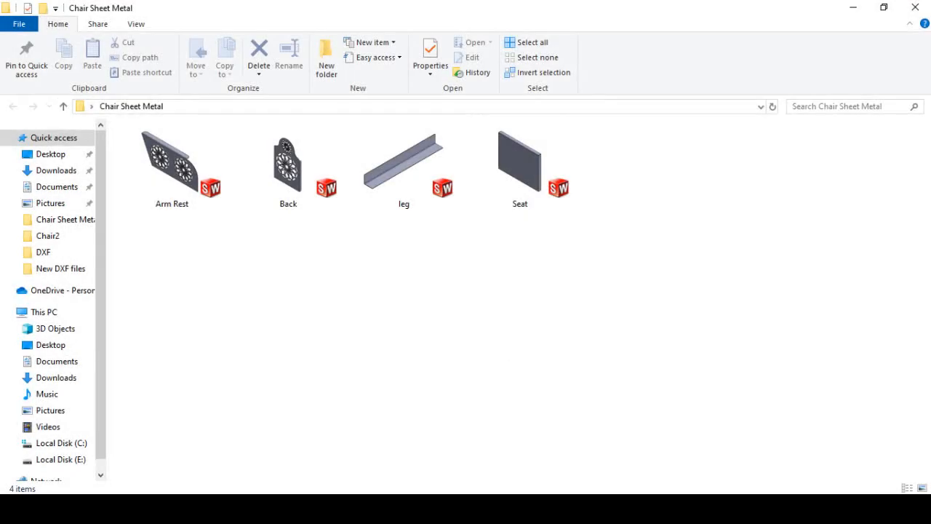
# - Return to the leg part's window and create a new assembly, dismissing the initial component insertion
pyautogui.moveTo(486, 508)
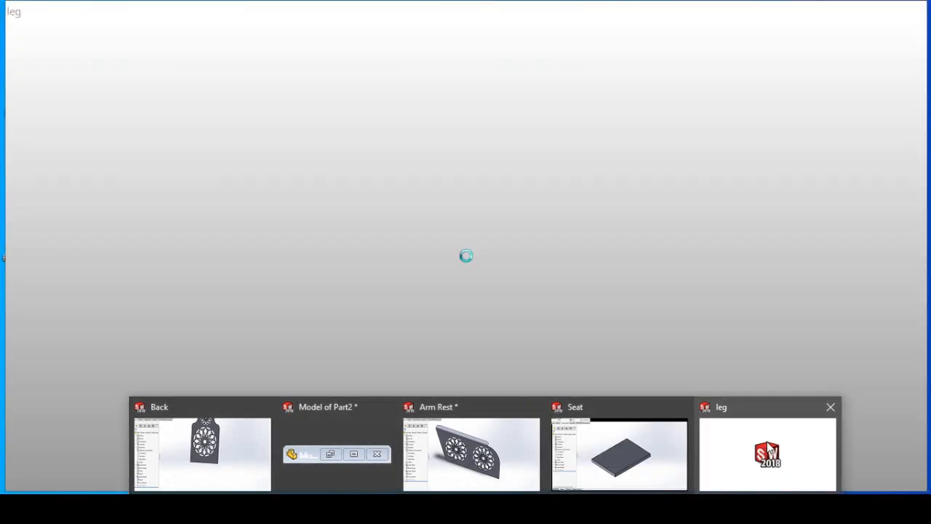
pyautogui.click(769, 449)
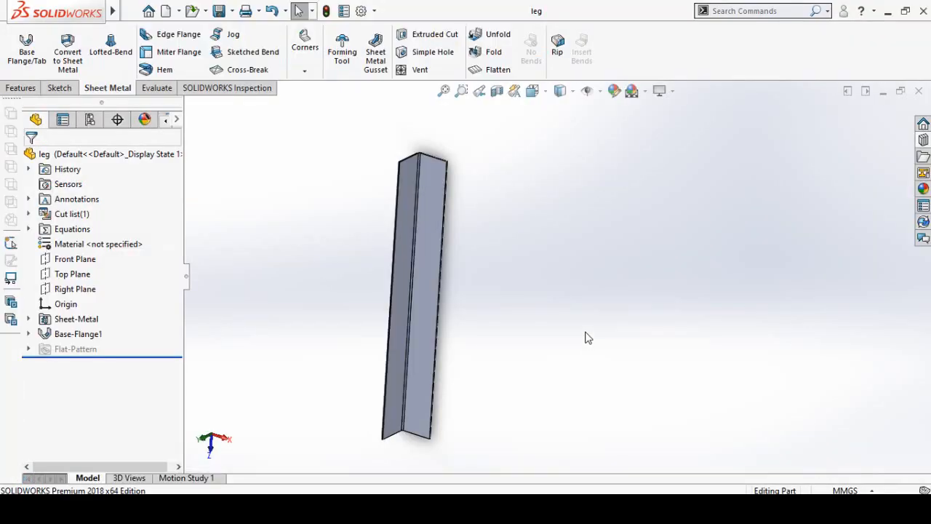
pyautogui.hotkey('ctrl', 'n')
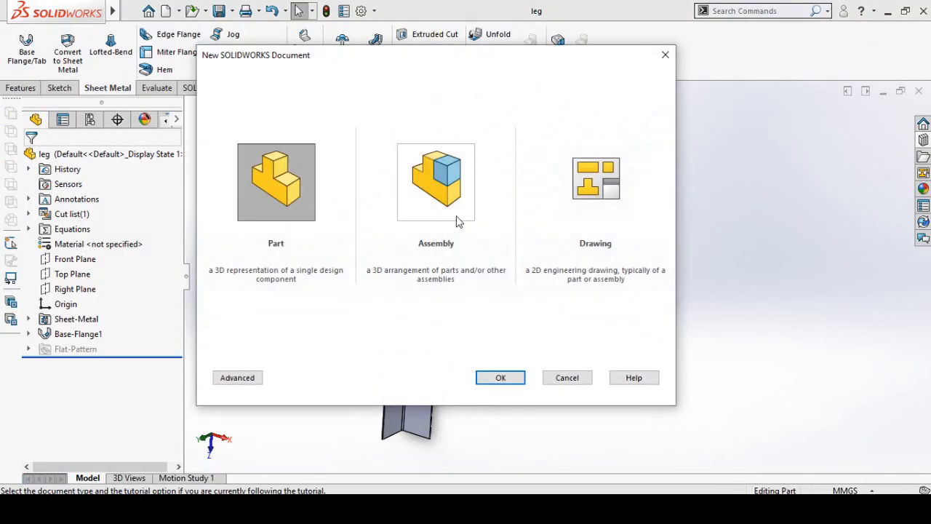
pyautogui.click(571, 382)
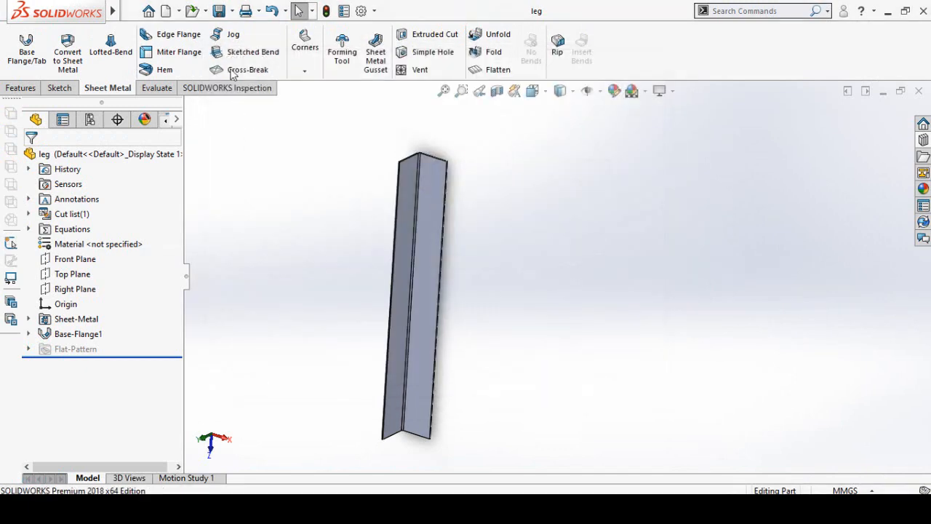
pyautogui.click(163, 13)
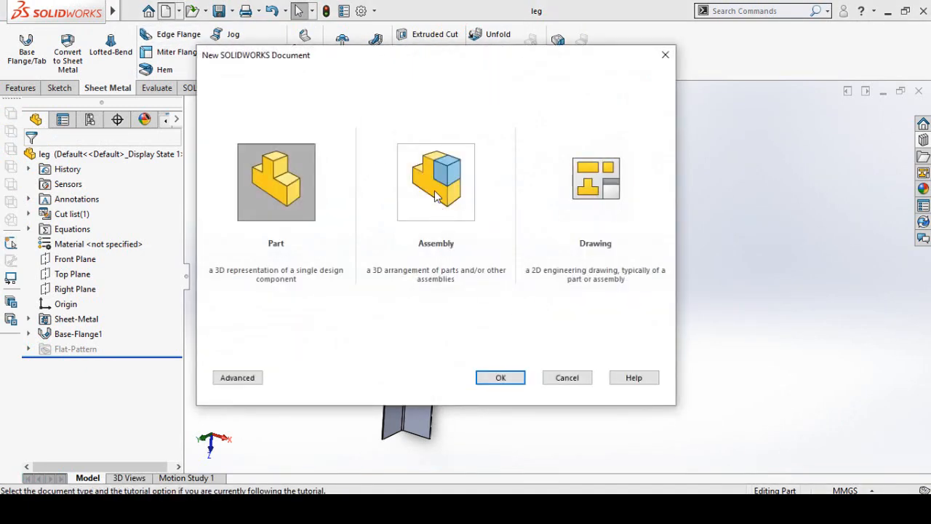
pyautogui.click(437, 195)
pyautogui.doubleClick(435, 196)
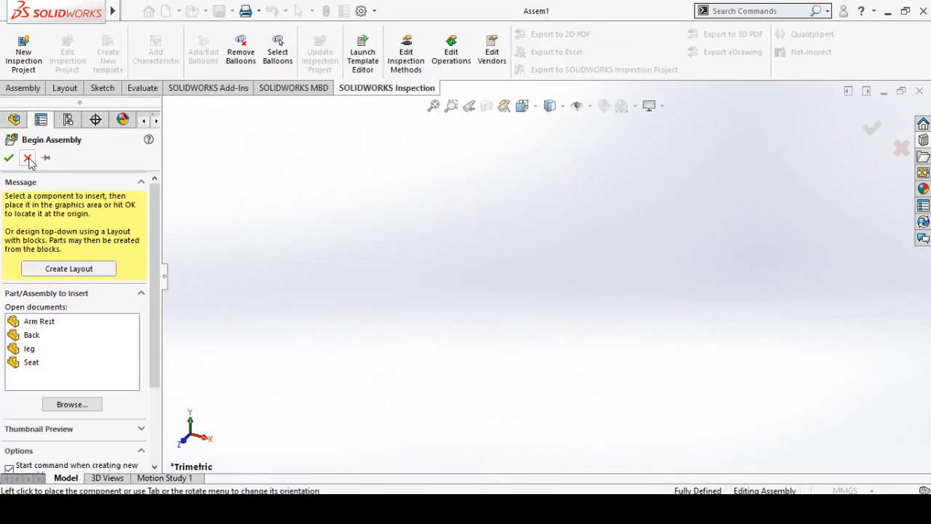
pyautogui.click(27, 158)
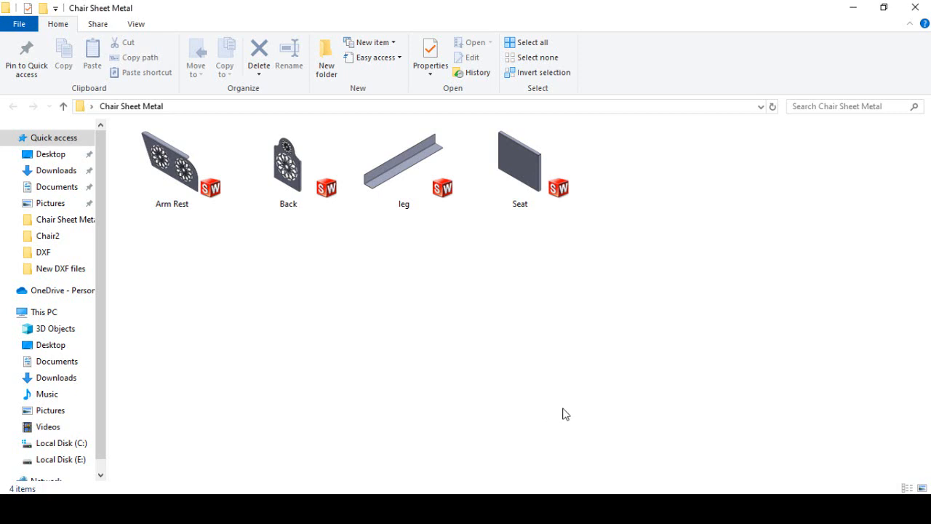
# - Insert the Arm Rest, Back, leg and Seat files from the Chair Sheet Metal folder into the assembly
pyautogui.moveTo(616, 295); pyautogui.dragTo(185, 159)
pyautogui.moveTo(247, 211); pyautogui.dragTo(481, 492)
pyautogui.moveTo(484, 262); pyautogui.dragTo(449, 217)
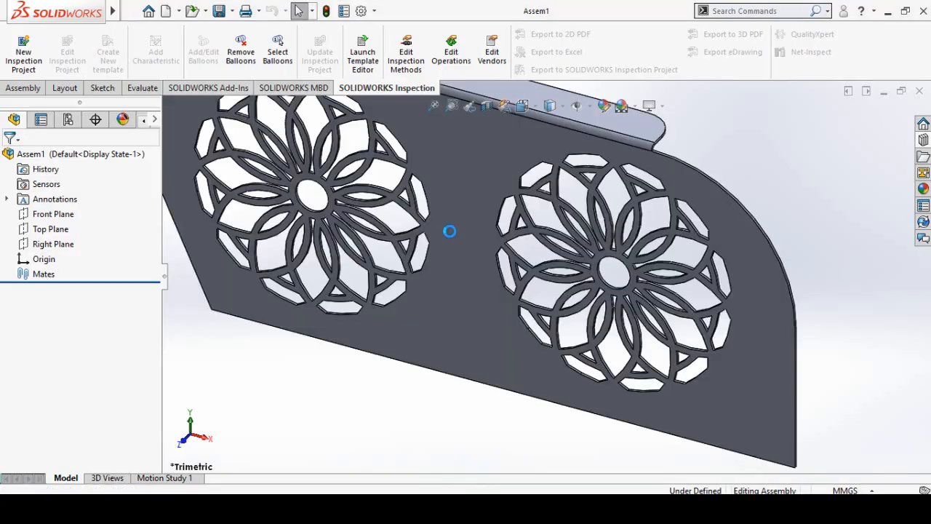
pyautogui.click(550, 260)
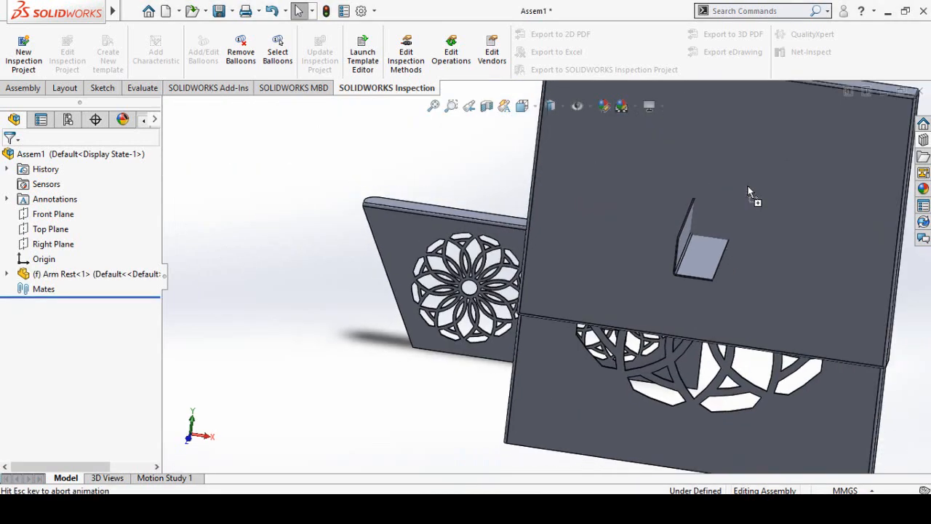
pyautogui.scroll(4, 750, 192)
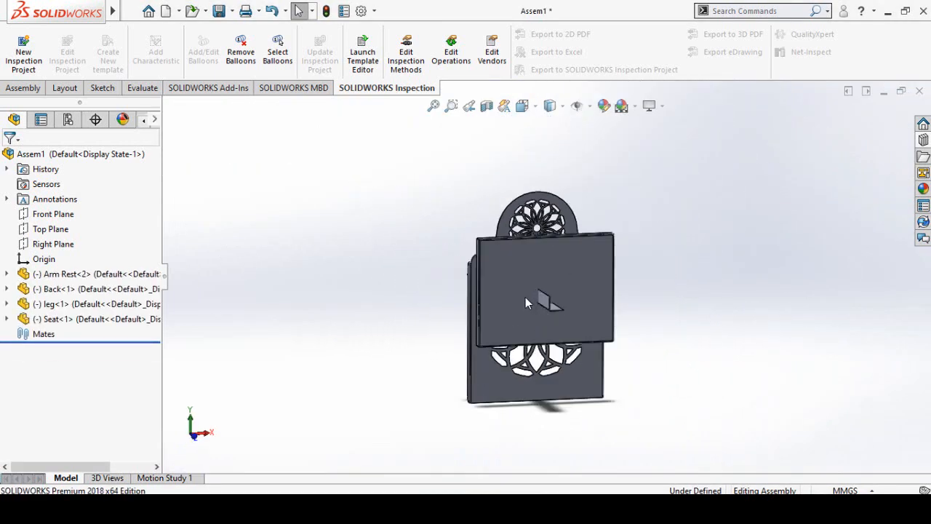
# - Move the seat clear of the back and make its Front Plane coincident with the assembly's Front Plane
pyautogui.moveTo(548, 266); pyautogui.dragTo(368, 336)
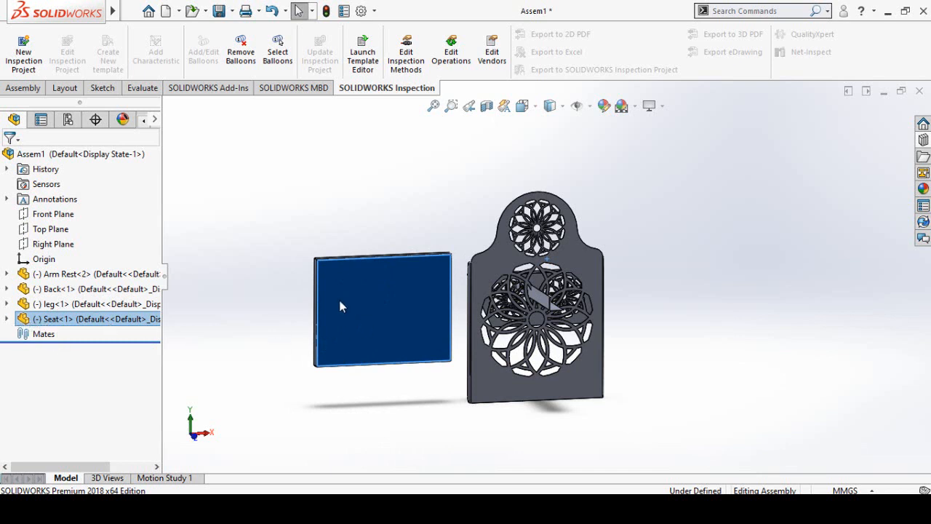
pyautogui.click(7, 319)
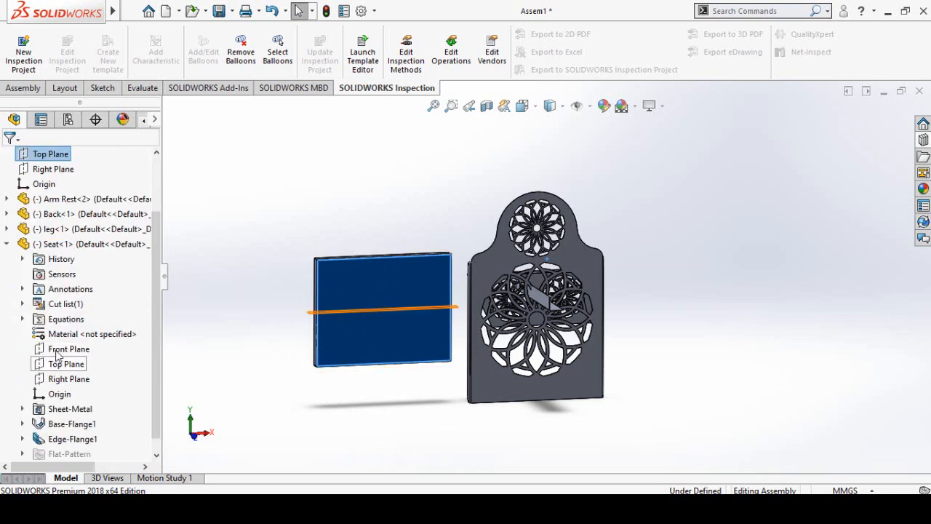
pyautogui.click(58, 351)
pyautogui.scroll(3, 2, 356)
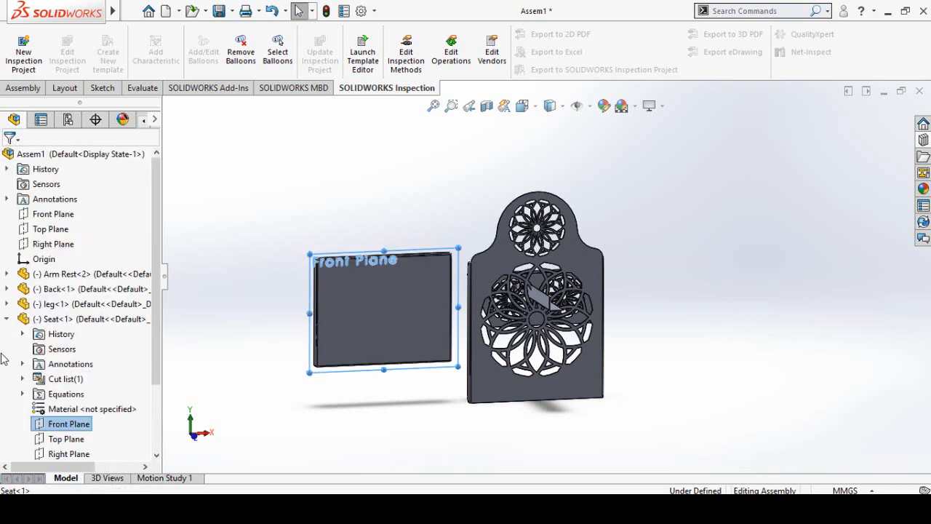
pyautogui.keyDown('ctrl'); pyautogui.click(24, 215); pyautogui.keyUp('ctrl')
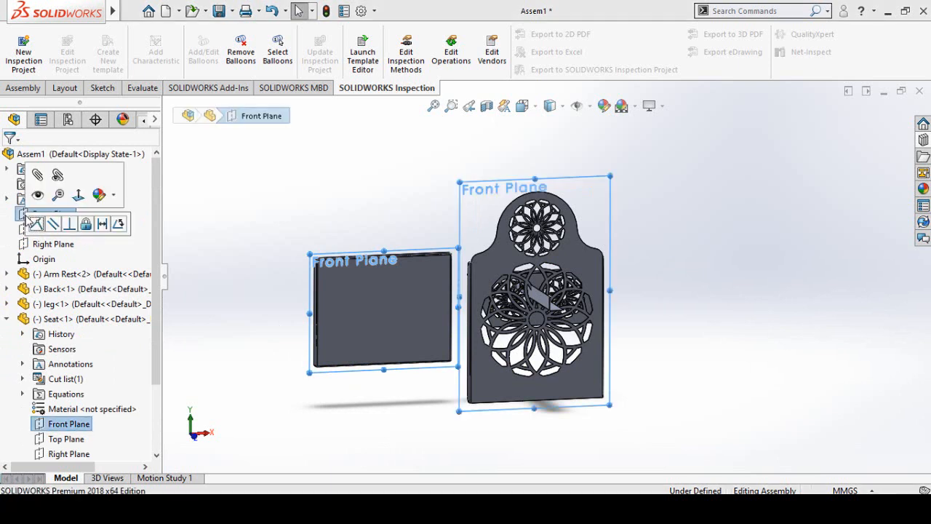
pyautogui.click(35, 224)
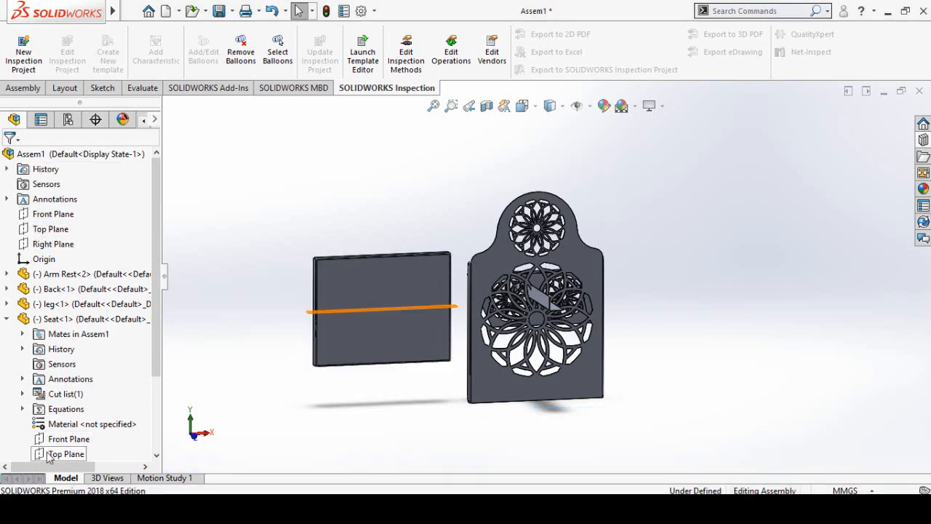
# - Make the seat's Top Plane coincident with the assembly's Top Plane
pyautogui.click(48, 456)
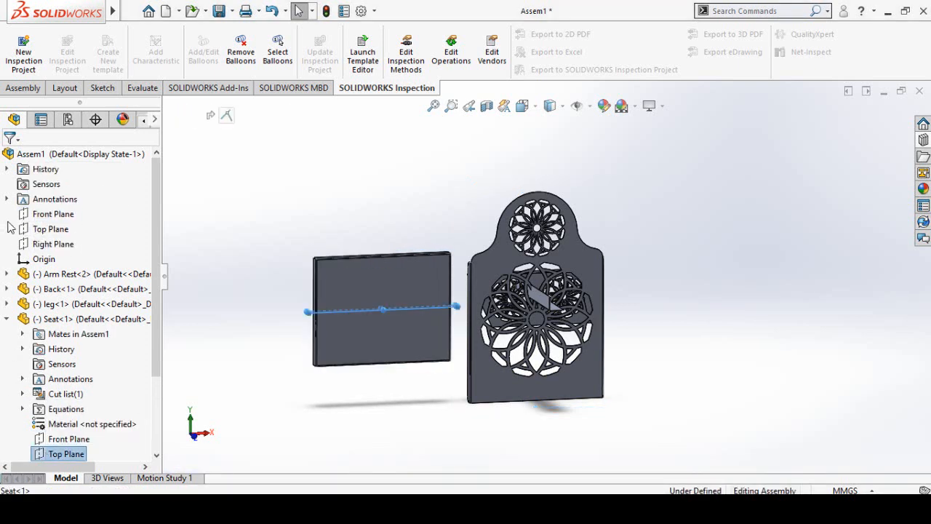
pyautogui.keyDown('ctrl'); pyautogui.click(32, 234); pyautogui.keyUp('ctrl')
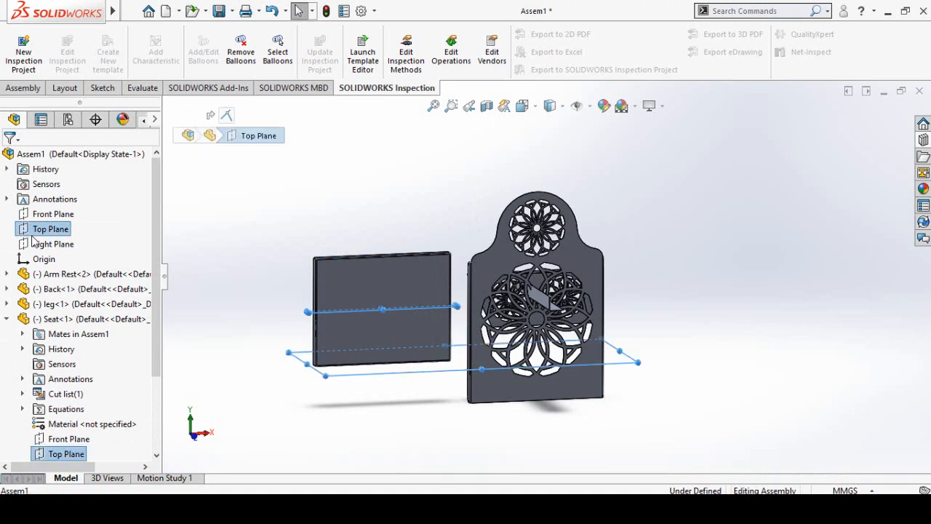
pyautogui.click(43, 245)
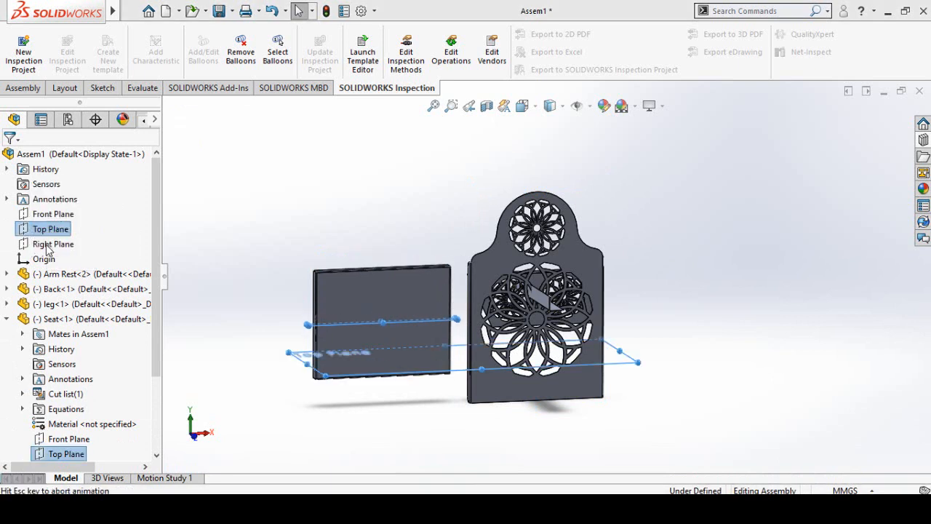
# - Make the seat's Right Plane coincident with the assembly's Right Plane
pyautogui.scroll(-3, 3, 411)
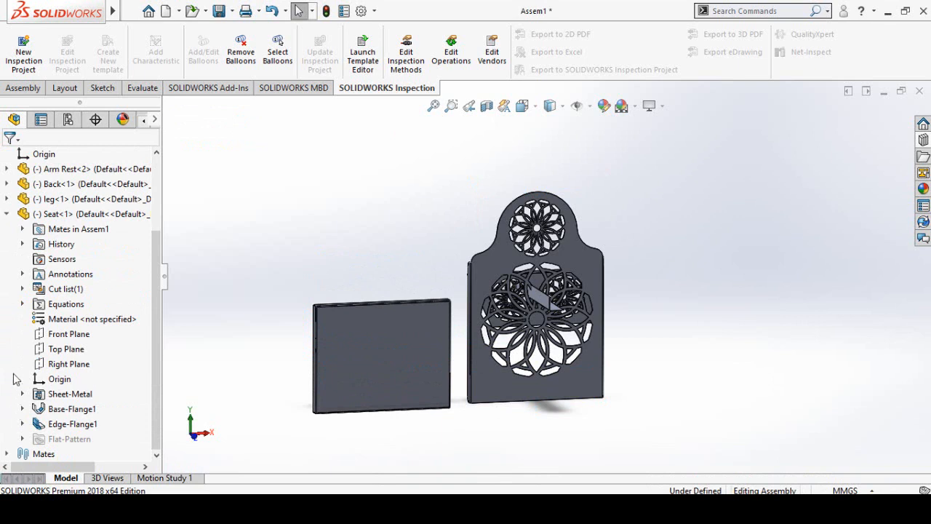
pyautogui.click(56, 366)
pyautogui.scroll(3, 3, 398)
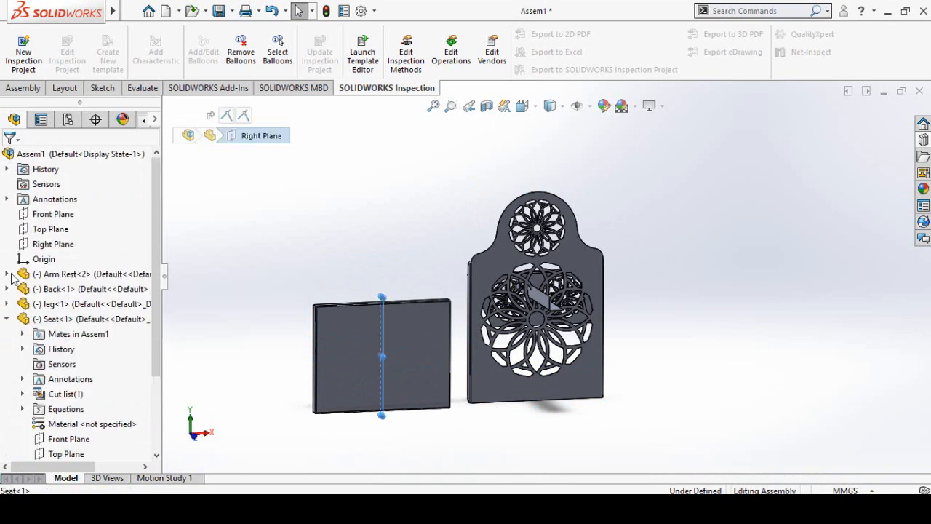
pyautogui.keyDown('ctrl'); pyautogui.click(40, 246); pyautogui.keyUp('ctrl')
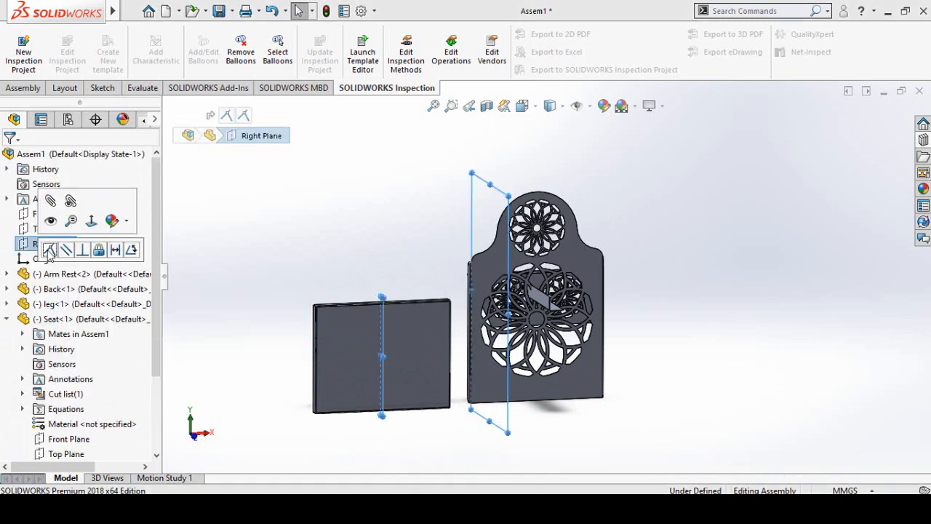
pyautogui.click(50, 249)
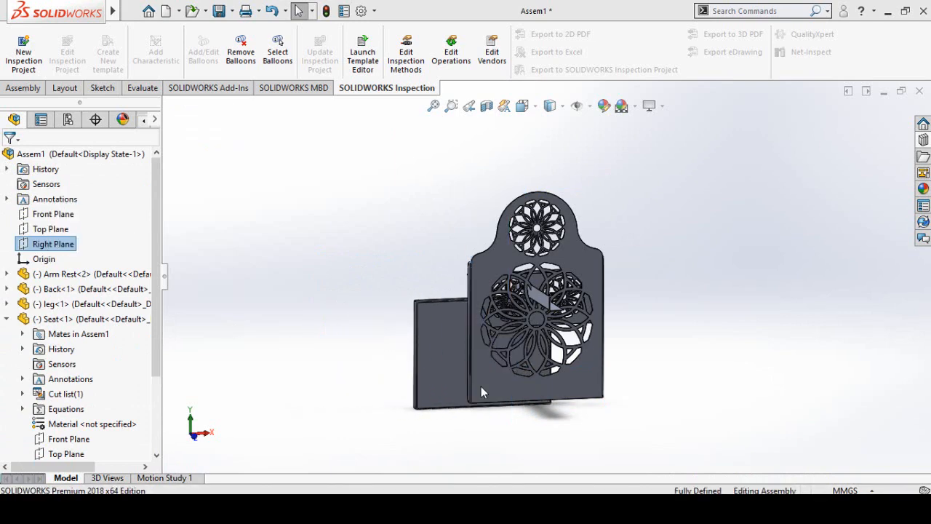
# - Move the back away from the other parts and rotate it upright beside the horizontal seat
pyautogui.moveTo(490, 406); pyautogui.dragTo(549, 336, button='middle')
pyautogui.scroll(-3, 567, 354)
pyautogui.scroll(1, 581, 307)
pyautogui.moveTo(582, 299); pyautogui.dragTo(326, 305)
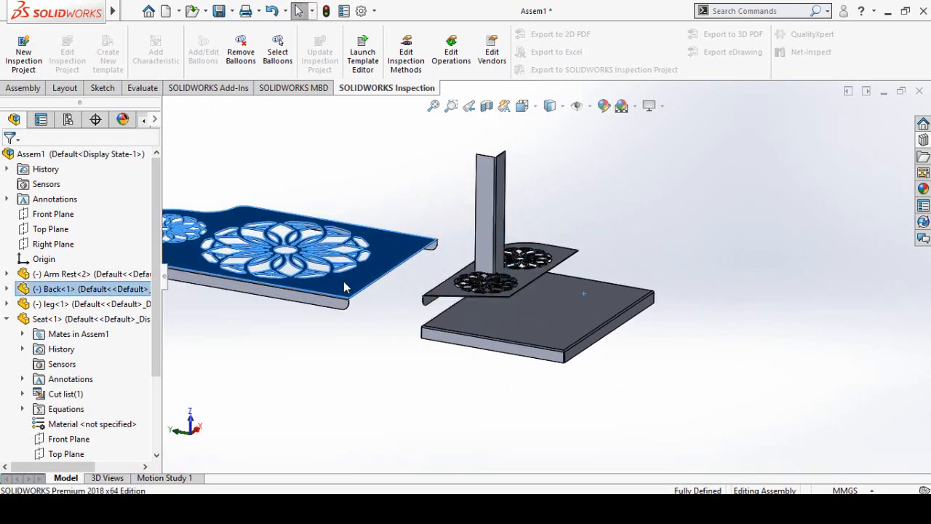
pyautogui.press('Escape')
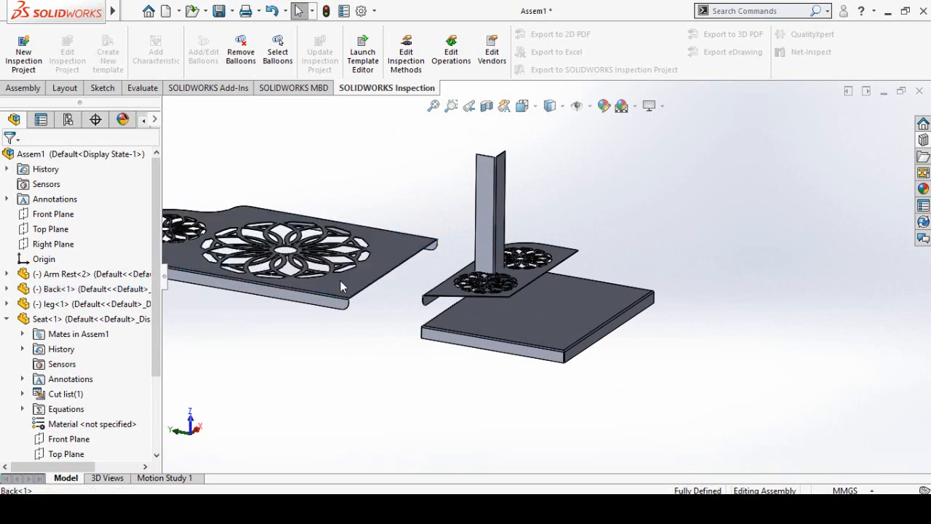
pyautogui.moveTo(339, 281)
pyautogui.mouseDown(button='right')
pyautogui.moveTo(364, 275)
pyautogui.moveTo(385, 229)
pyautogui.moveTo(344, 222)
pyautogui.moveTo(332, 342)
pyautogui.moveTo(392, 343)
pyautogui.moveTo(353, 281)
pyautogui.moveTo(338, 341)
pyautogui.moveTo(353, 279)
pyautogui.moveTo(334, 316)
pyautogui.moveTo(358, 307)
pyautogui.moveTo(342, 279)
pyautogui.mouseUp(button='right')
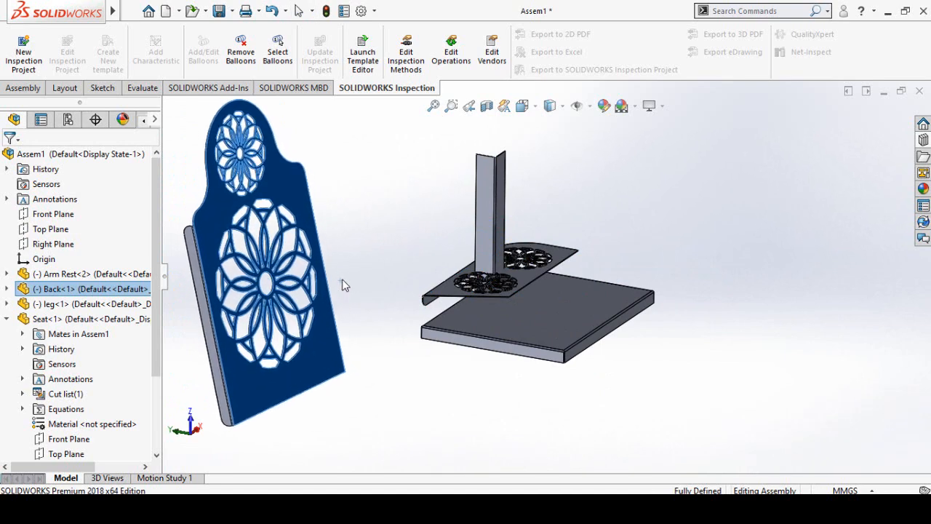
pyautogui.click(372, 370)
# - Center the back between the seat's sides with a Width mate using the back's two side flanges and the seat's two side faces
pyautogui.scroll(-4, 278, 381)
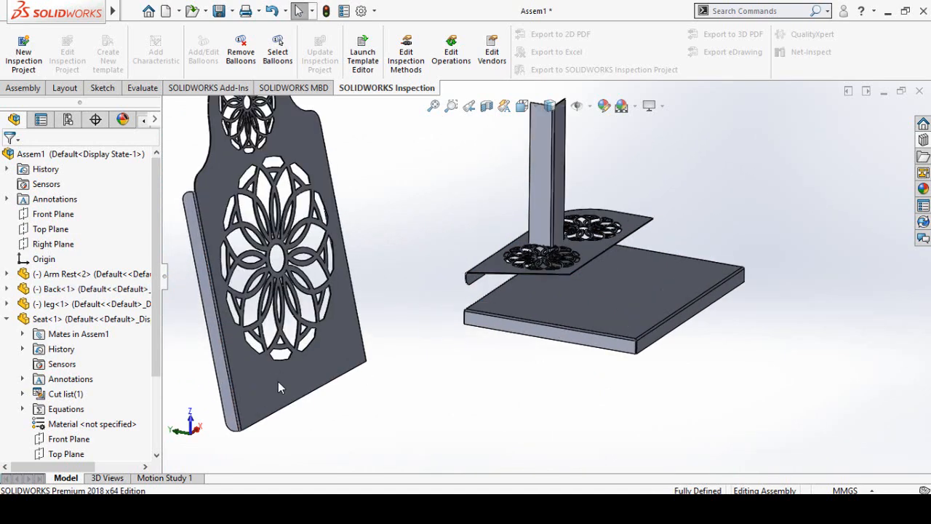
pyautogui.click(234, 411)
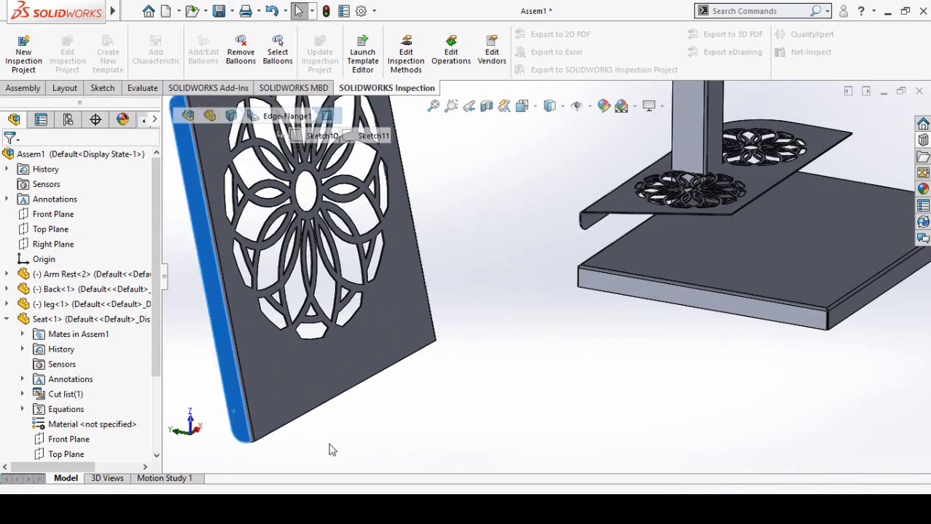
pyautogui.scroll(2, 457, 394)
pyautogui.moveTo(466, 337)
pyautogui.mouseDown(button='middle')
pyautogui.moveTo(339, 399)
pyautogui.moveTo(472, 323)
pyautogui.mouseUp(button='middle')
pyautogui.click(477, 313)
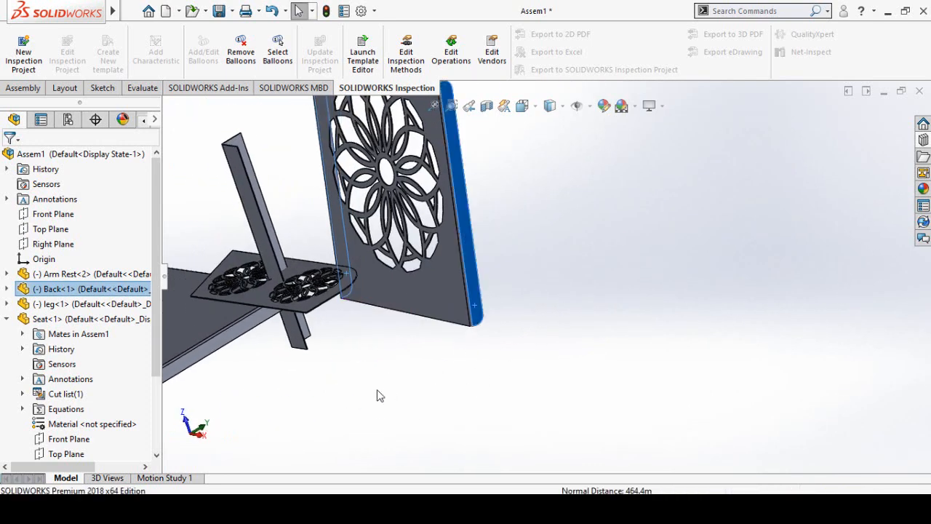
pyautogui.moveTo(376, 393); pyautogui.dragTo(345, 343, button='middle')
pyautogui.scroll(-3, 328, 308)
pyautogui.keyDown('ctrl'); pyautogui.click(328, 304); pyautogui.keyUp('ctrl')
pyautogui.moveTo(347, 394); pyautogui.dragTo(418, 401, button='middle')
pyautogui.scroll(-3, 352, 312)
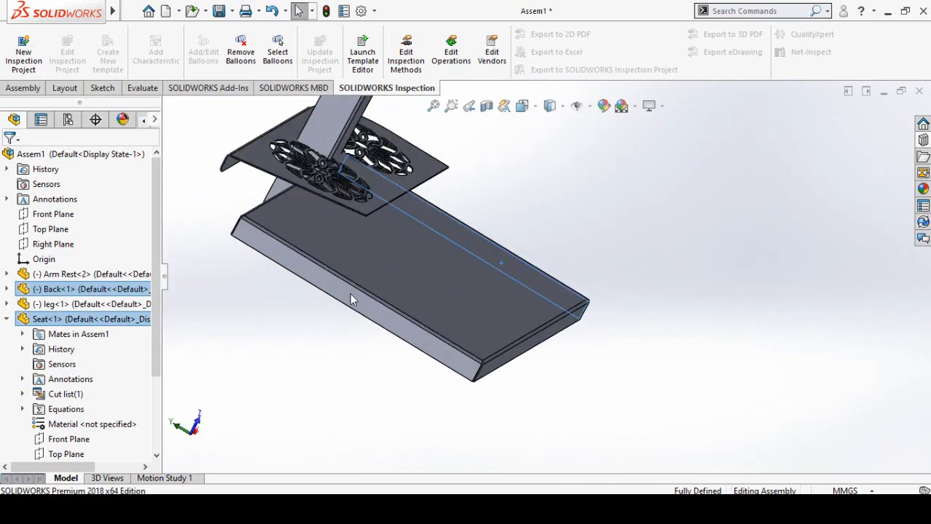
pyautogui.keyDown('ctrl'); pyautogui.click(351, 294); pyautogui.keyUp('ctrl')
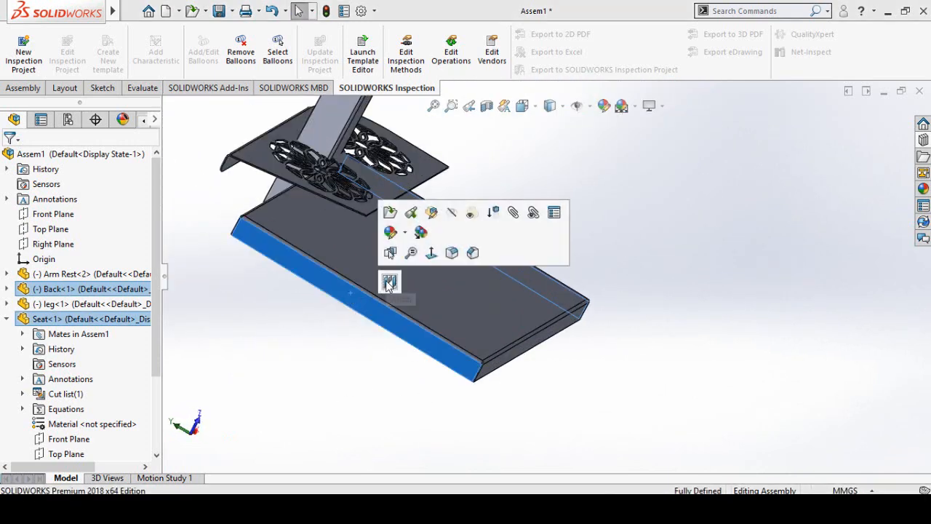
pyautogui.click(308, 380)
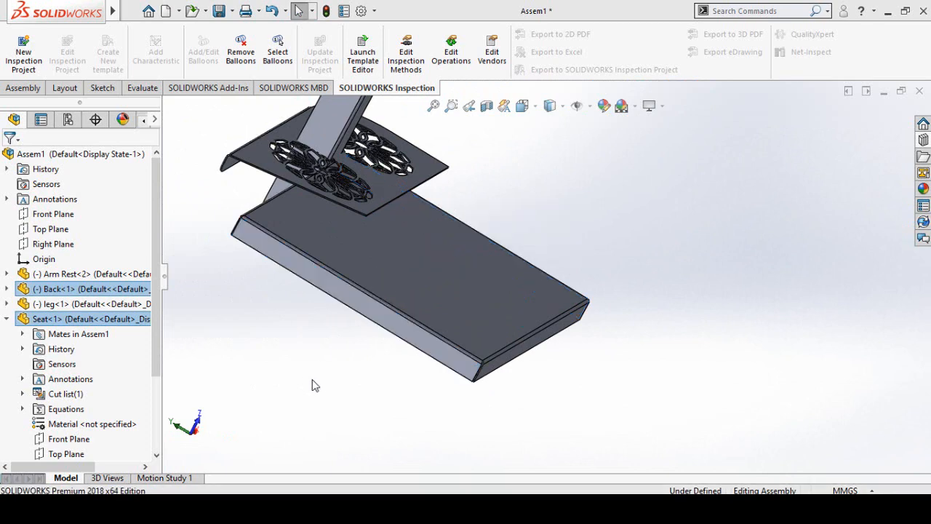
# - Move the arm rest clear of the seat and rotate it upright beside the seat's side flange
pyautogui.moveTo(314, 388); pyautogui.dragTo(384, 339, button='middle')
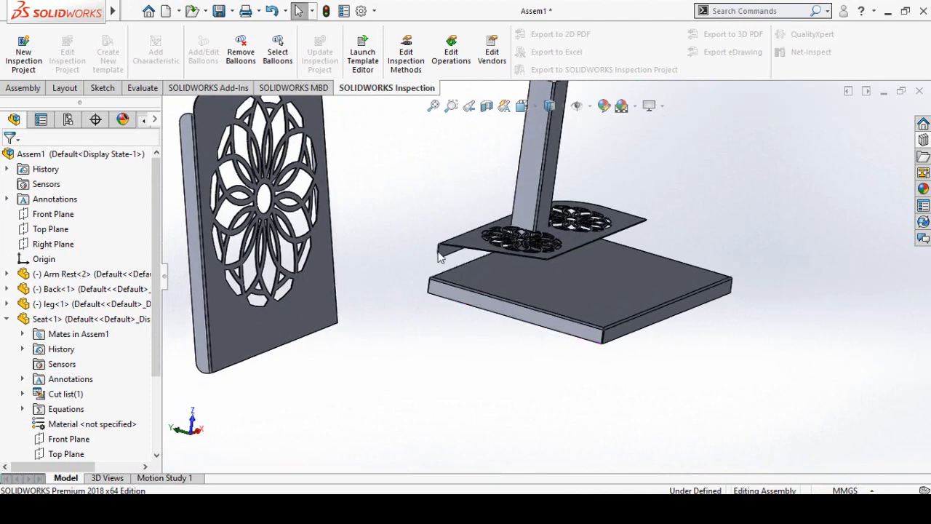
pyautogui.moveTo(463, 246); pyautogui.dragTo(409, 394)
pyautogui.moveTo(509, 378); pyautogui.dragTo(394, 393, button='middle')
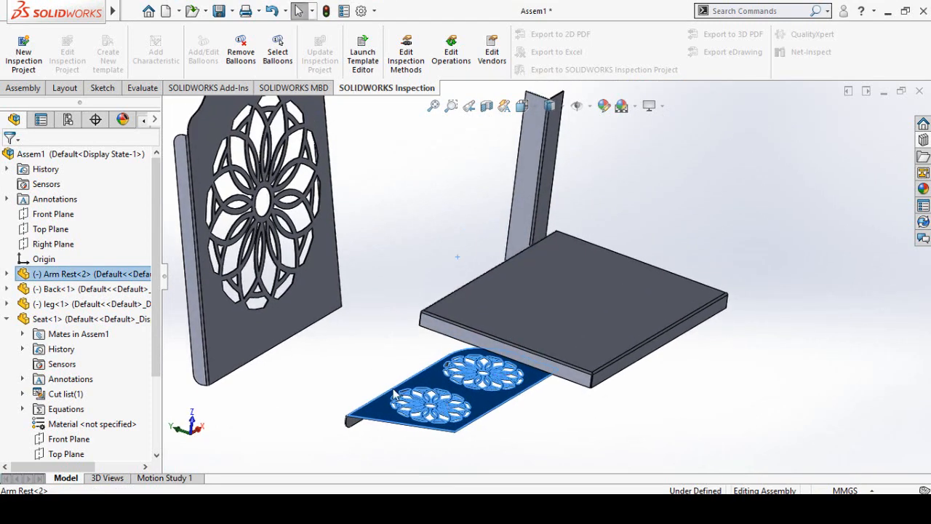
pyautogui.moveTo(403, 412); pyautogui.dragTo(405, 450, button='right')
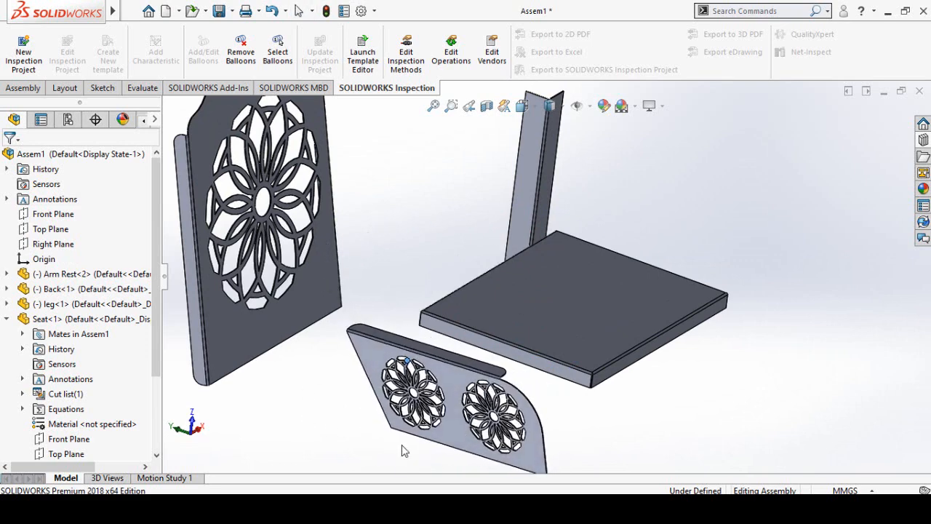
# - Make the arm rest's flat outer face coincident with the seat's side flange face
pyautogui.click(449, 436)
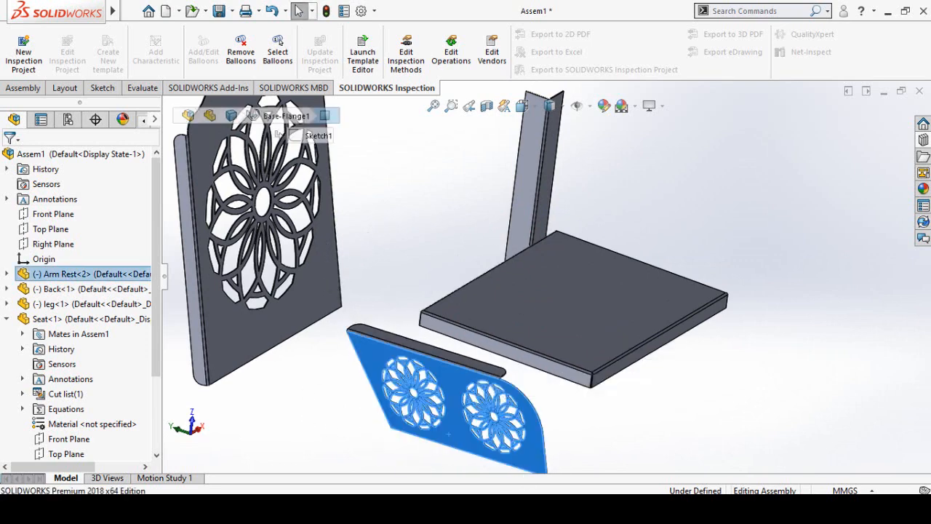
pyautogui.moveTo(676, 356); pyautogui.dragTo(668, 394, button='middle')
pyautogui.scroll(-3, 807, 314)
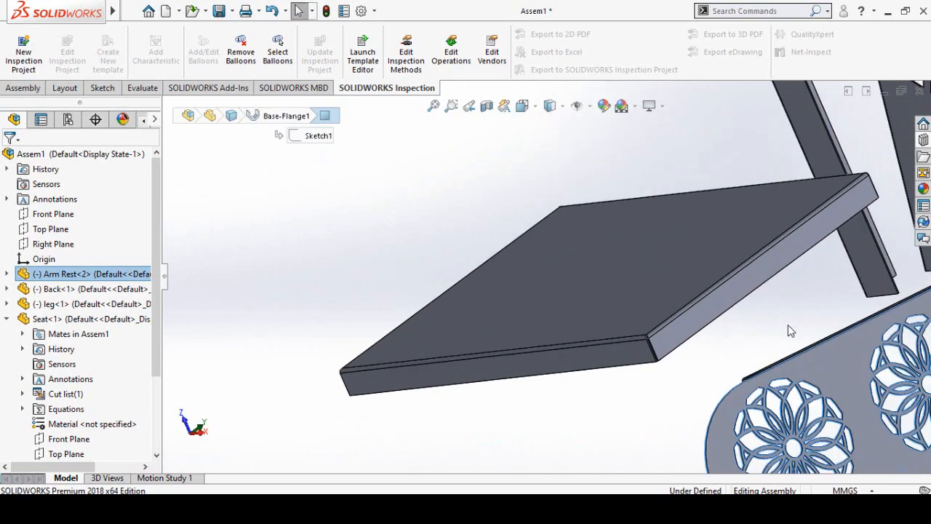
pyautogui.click(702, 324)
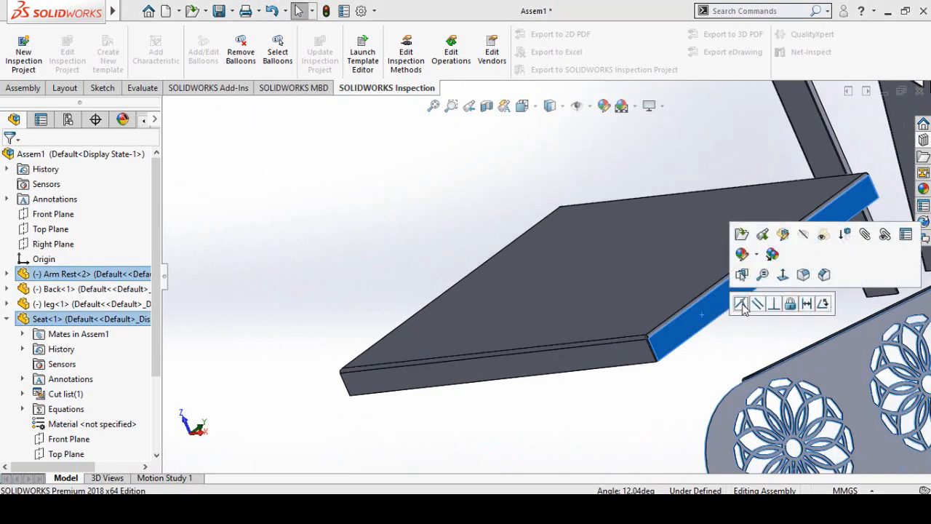
pyautogui.click(746, 309)
pyautogui.click(775, 432)
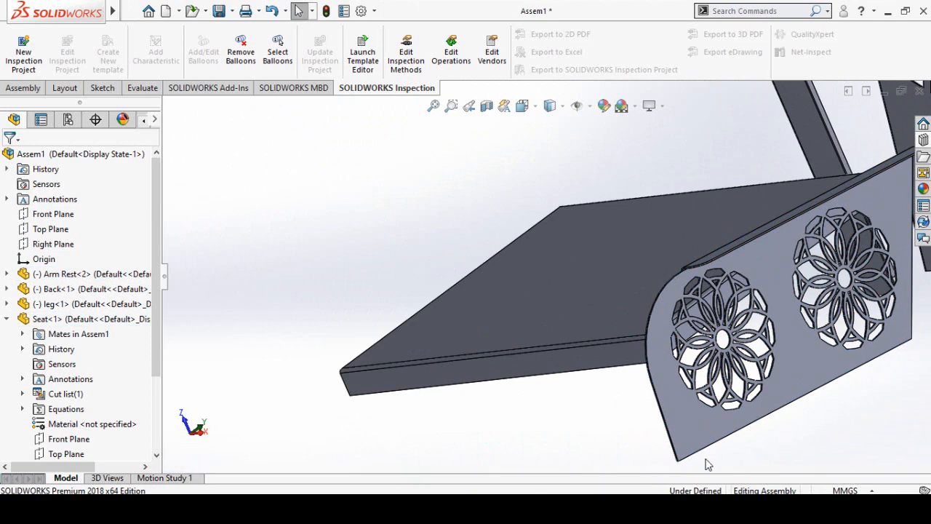
# - Make the arm rest's bottom edge face coincident with the lower edge face of the seat's side flange
pyautogui.moveTo(684, 410)
pyautogui.mouseDown(button='middle')
pyautogui.moveTo(696, 208)
pyautogui.moveTo(696, 339)
pyautogui.moveTo(672, 412)
pyautogui.mouseUp(button='middle')
pyautogui.scroll(-3, 561, 305)
pyautogui.click(536, 328)
pyautogui.scroll(4, 557, 395)
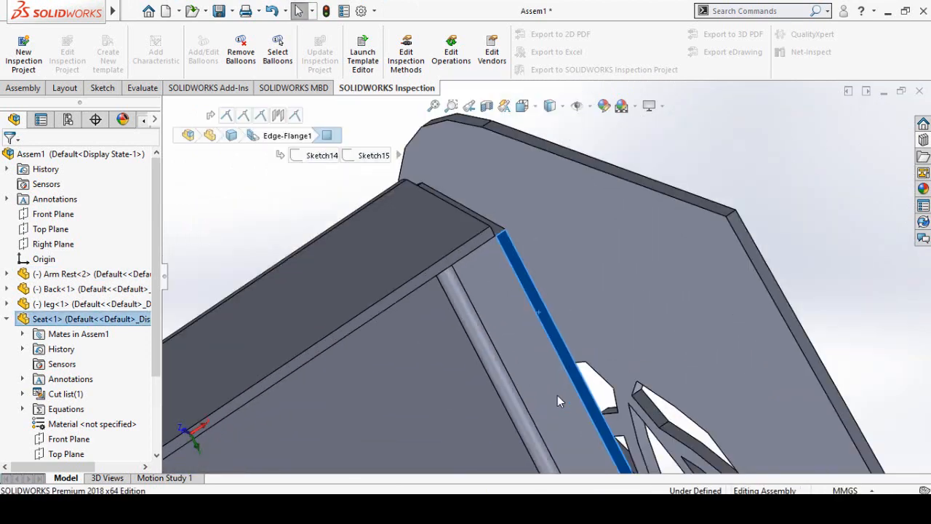
pyautogui.scroll(-4, 829, 346)
pyautogui.keyDown('ctrl'); pyautogui.click(644, 401); pyautogui.keyUp('ctrl')
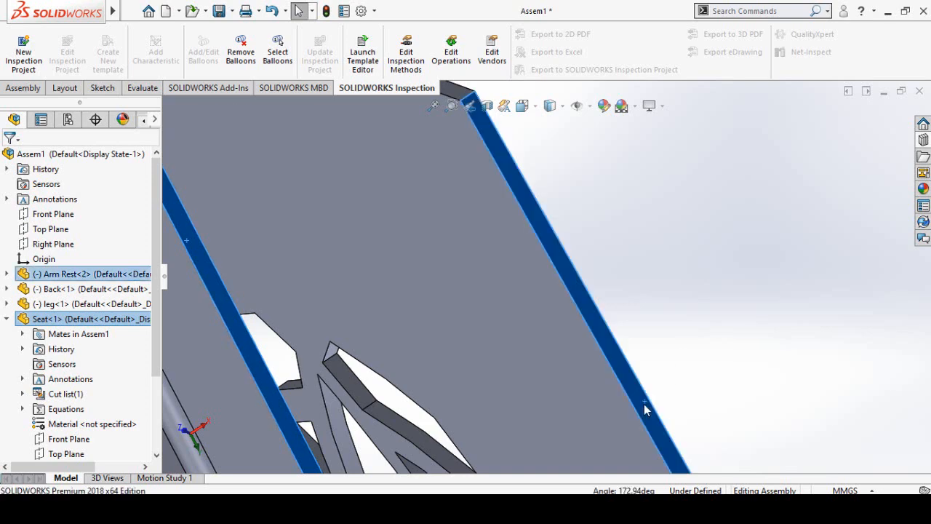
pyautogui.click(678, 393)
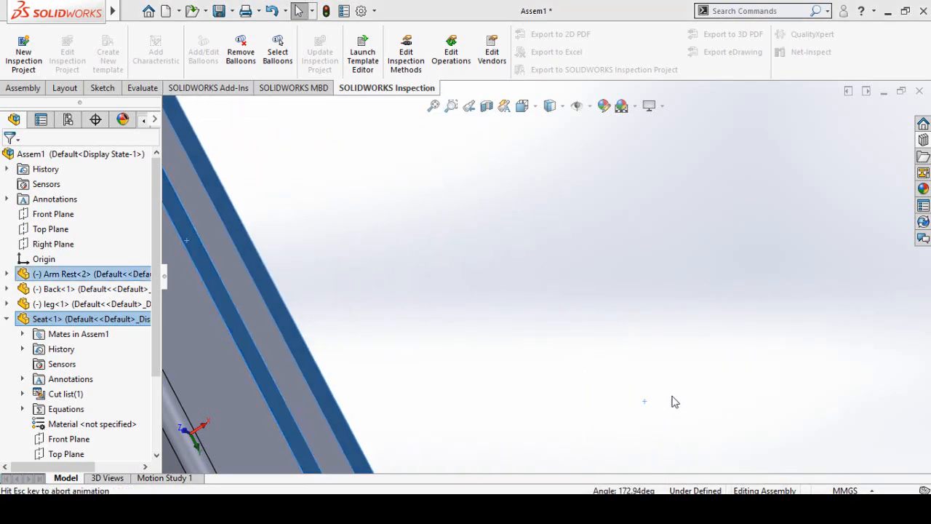
# - Make the arm rest's slanted rear edge face coincident with the outer face of the seat's rear flange
pyautogui.scroll(5, 445, 337)
pyautogui.scroll(3, 390, 246)
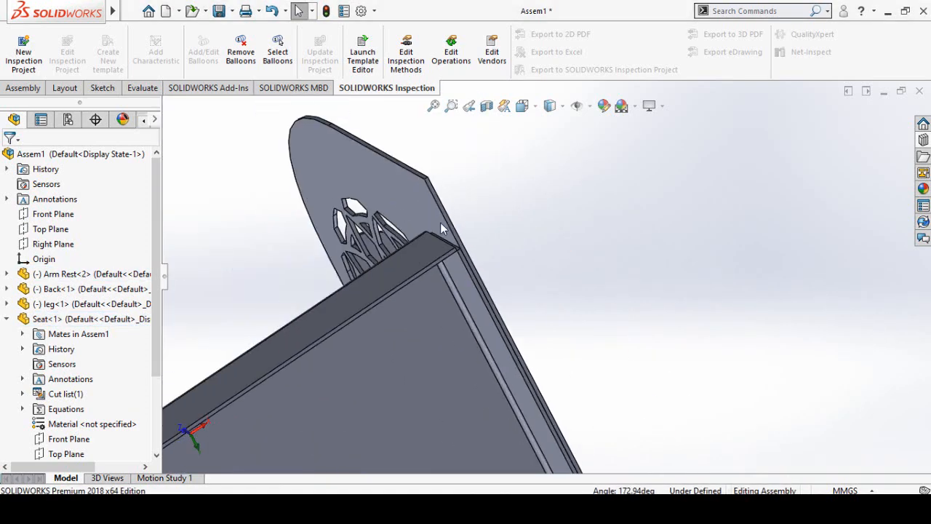
pyautogui.moveTo(441, 227); pyautogui.dragTo(473, 279, button='middle')
pyautogui.scroll(-3, 429, 169)
pyautogui.scroll(-3, 512, 247)
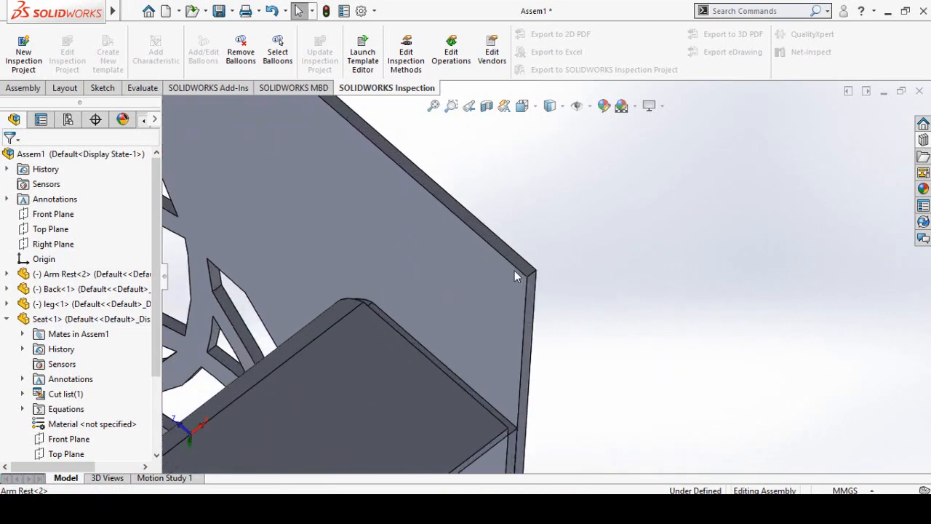
pyautogui.click(509, 246)
pyautogui.moveTo(424, 346); pyautogui.dragTo(364, 392, button='middle')
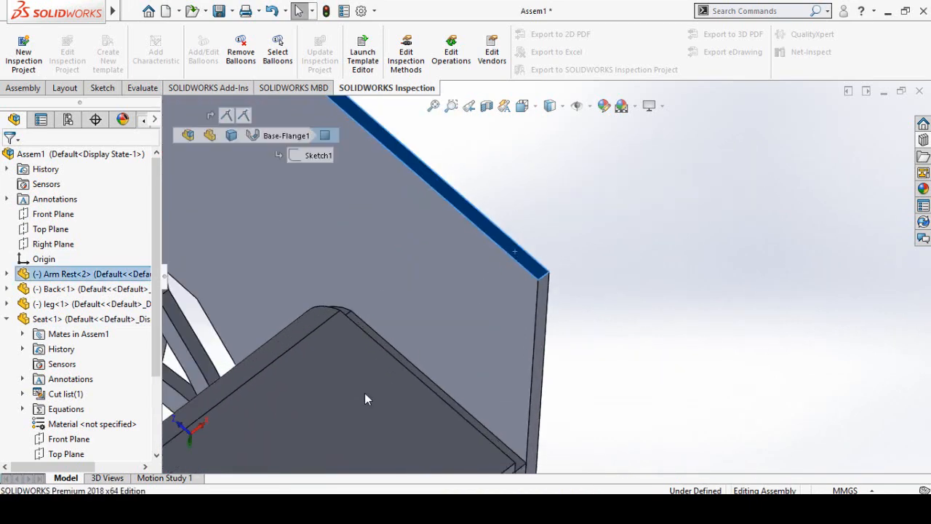
pyautogui.keyDown('ctrl'); pyautogui.click(364, 393); pyautogui.keyUp('ctrl')
pyautogui.click(404, 382)
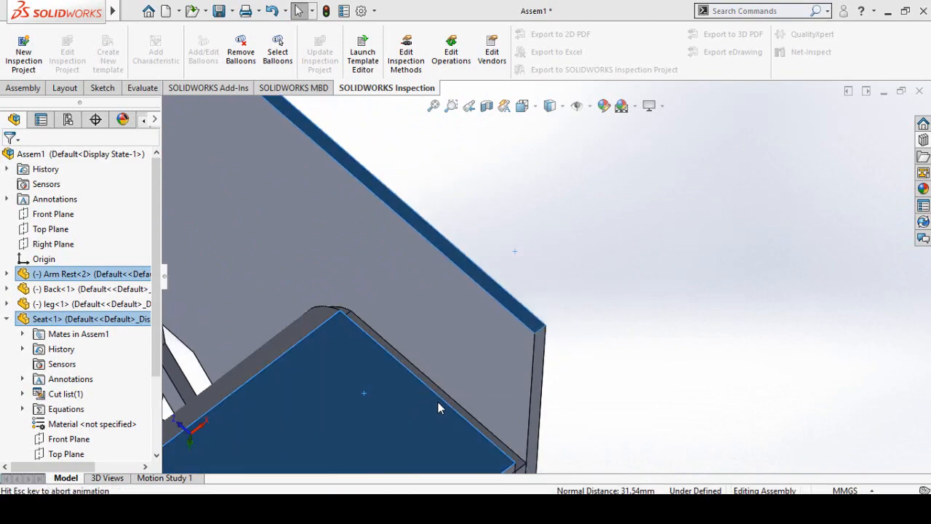
# - Make the edge face of the back's side flange coincident with the arm rest's slanted rear edge face
pyautogui.scroll(6, 434, 347)
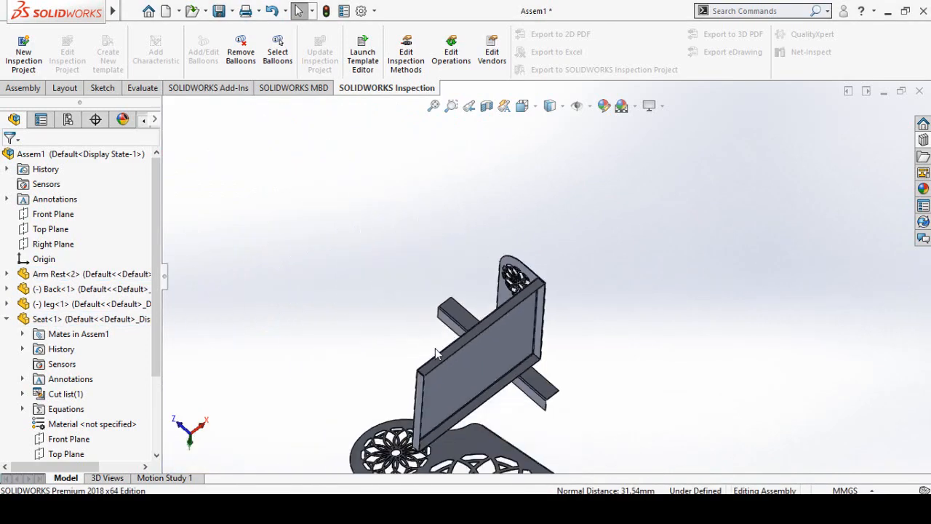
pyautogui.moveTo(513, 299); pyautogui.dragTo(498, 372, button='middle')
pyautogui.scroll(-3, 512, 371)
pyautogui.click(491, 326)
pyautogui.scroll(10, 477, 431)
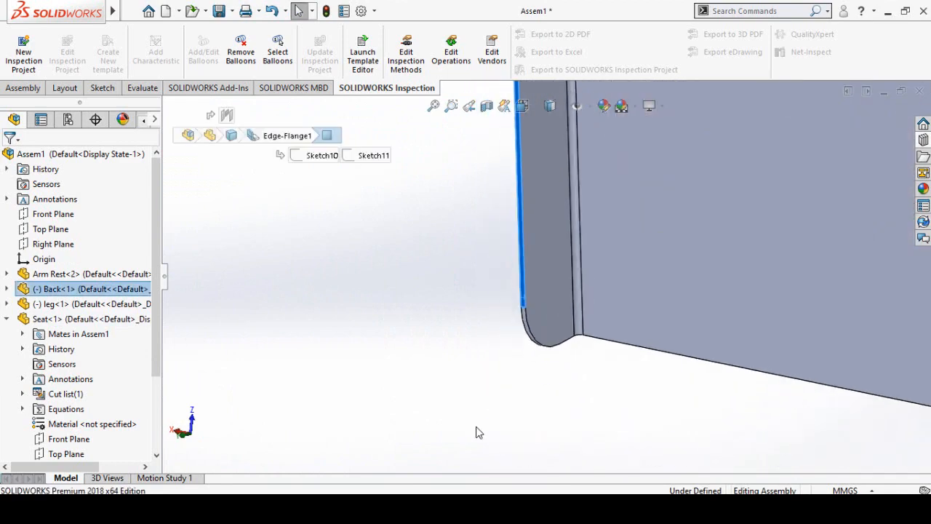
pyautogui.scroll(5, 554, 398)
pyautogui.moveTo(513, 380); pyautogui.dragTo(616, 353, button='middle')
pyautogui.scroll(-6, 591, 245)
pyautogui.scroll(-8, 567, 176)
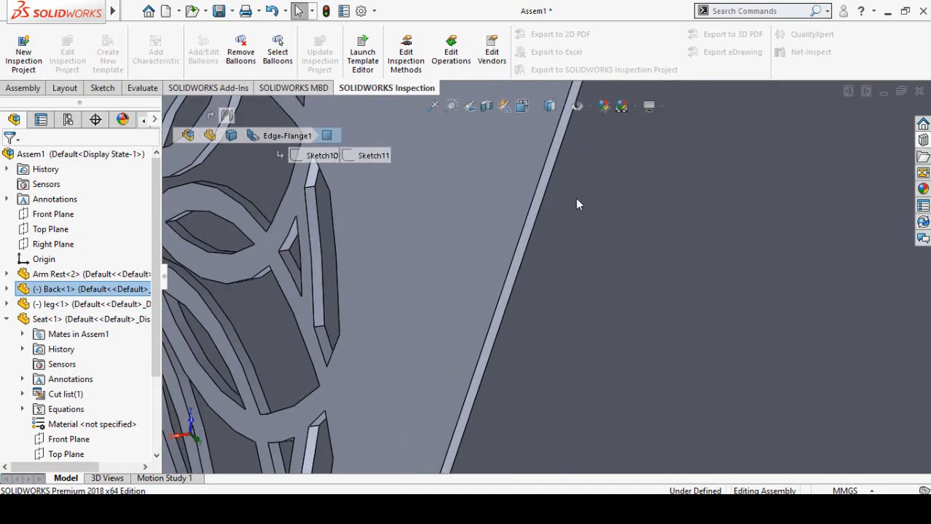
pyautogui.keyDown('ctrl'); pyautogui.click(523, 242); pyautogui.keyUp('ctrl')
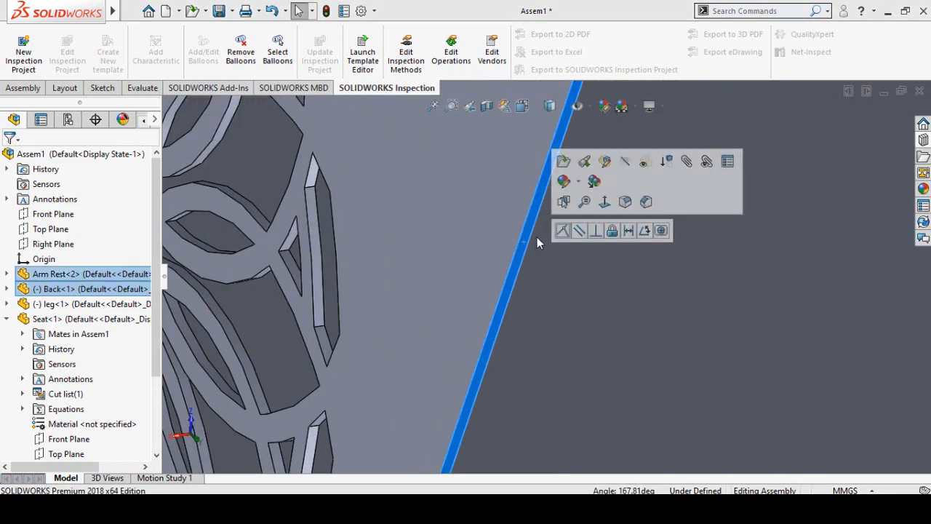
pyautogui.click(562, 231)
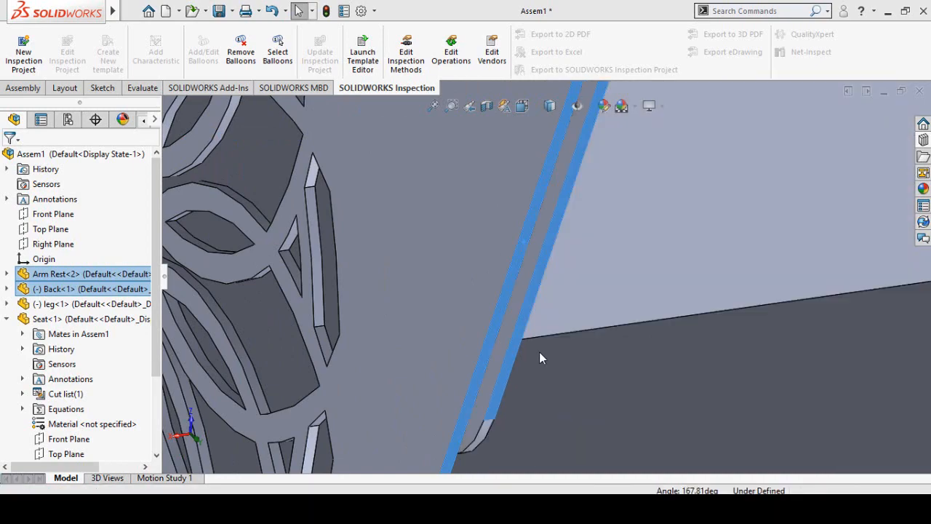
# - Make the back's bottom edge face coincident with the seat's top face
pyautogui.scroll(5, 531, 365)
pyautogui.scroll(3, 531, 371)
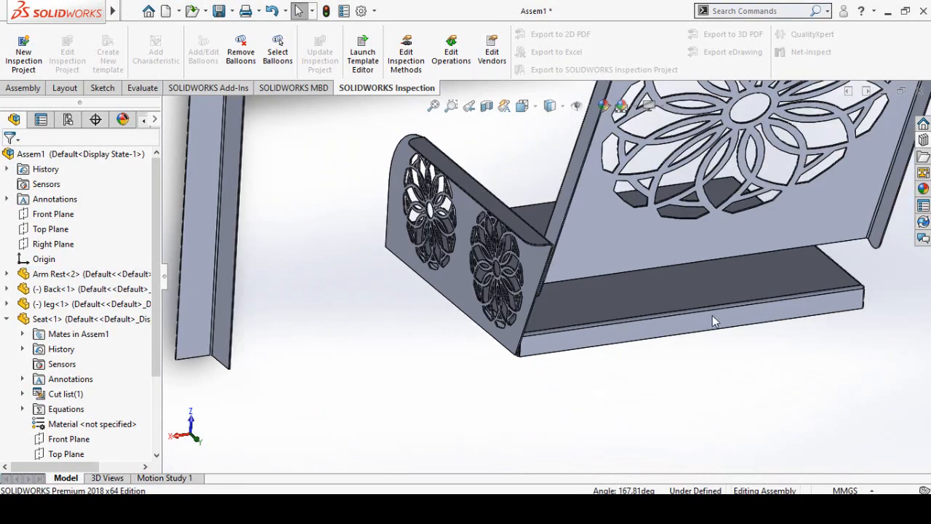
pyautogui.scroll(-2, 713, 322)
pyautogui.click(510, 299)
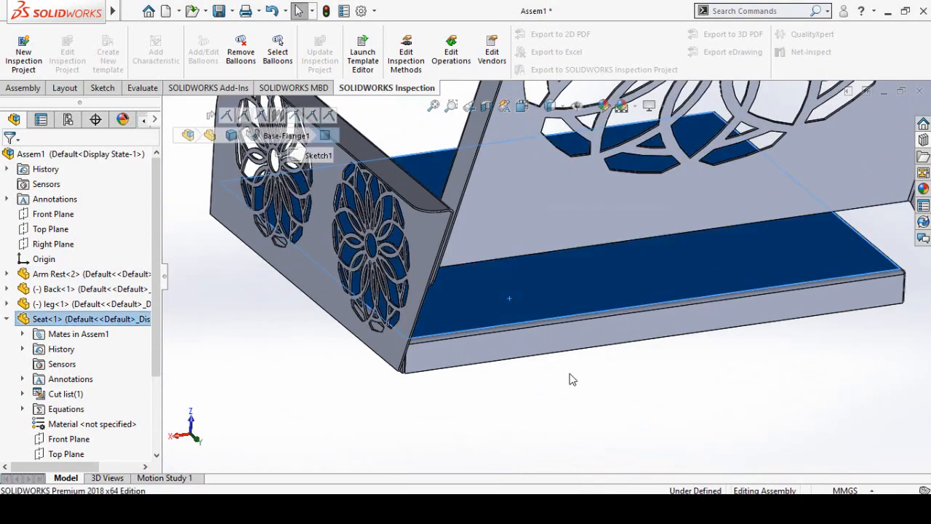
pyautogui.moveTo(572, 379); pyautogui.dragTo(610, 222, button='middle')
pyautogui.scroll(-6, 562, 292)
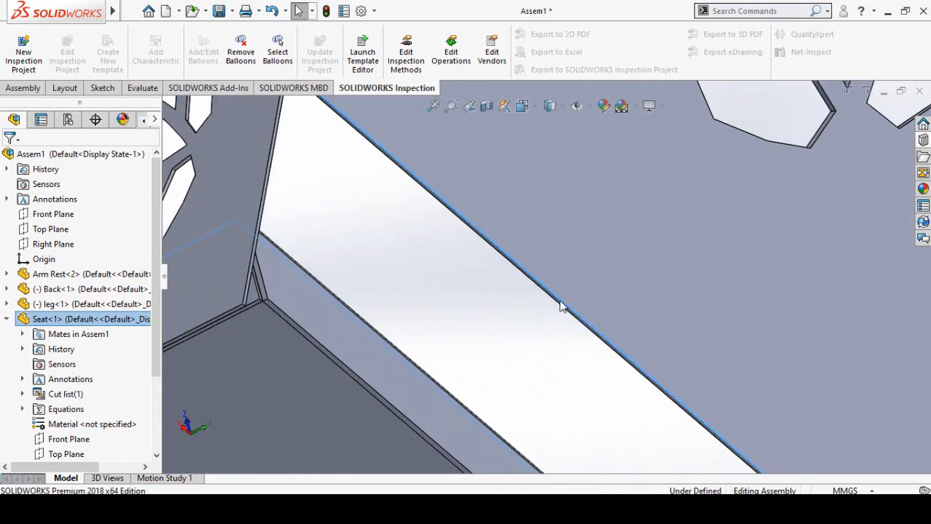
pyautogui.keyDown('ctrl'); pyautogui.click(561, 301); pyautogui.keyUp('ctrl')
pyautogui.click(602, 291)
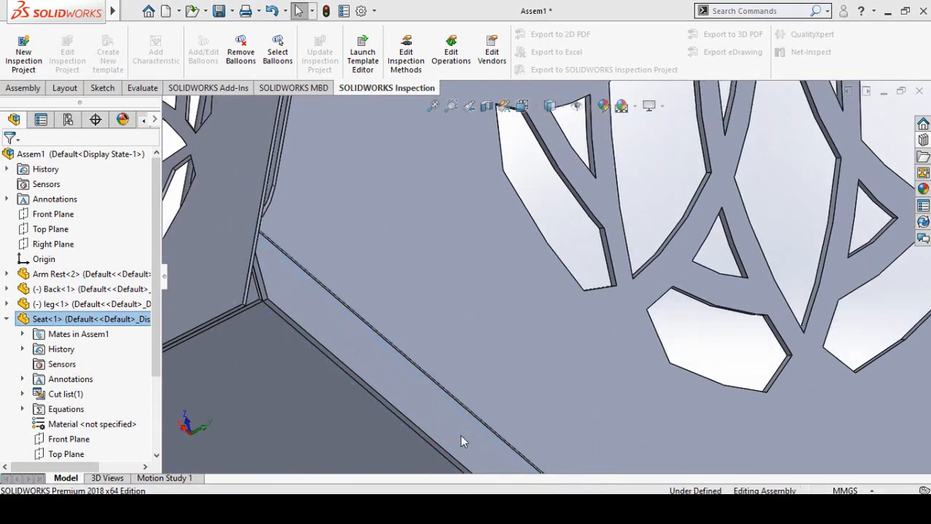
# - Move the leg underneath the seat's front corner on the side opposite the arm rest
pyautogui.scroll(8, 461, 435)
pyautogui.moveTo(482, 390); pyautogui.dragTo(613, 383, button='middle')
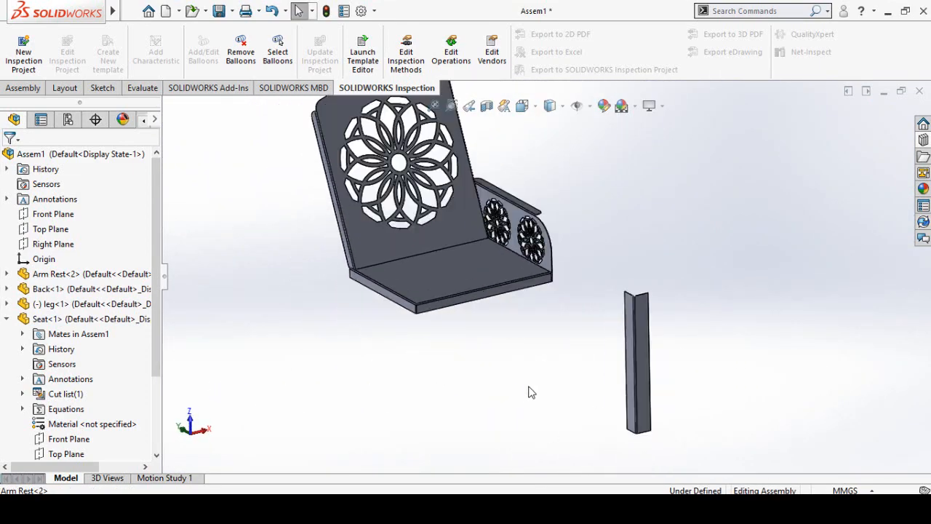
pyautogui.moveTo(530, 392); pyautogui.dragTo(628, 380, button='middle')
pyautogui.moveTo(634, 378); pyautogui.dragTo(420, 415)
pyautogui.click(561, 433)
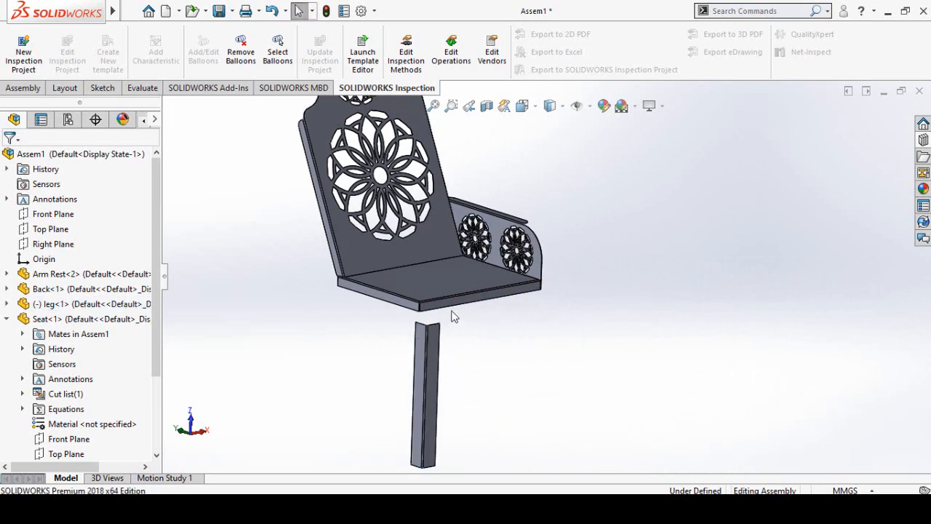
# - Make the leg's top end face coincident with the underside face of the seat
pyautogui.scroll(-10, 453, 316)
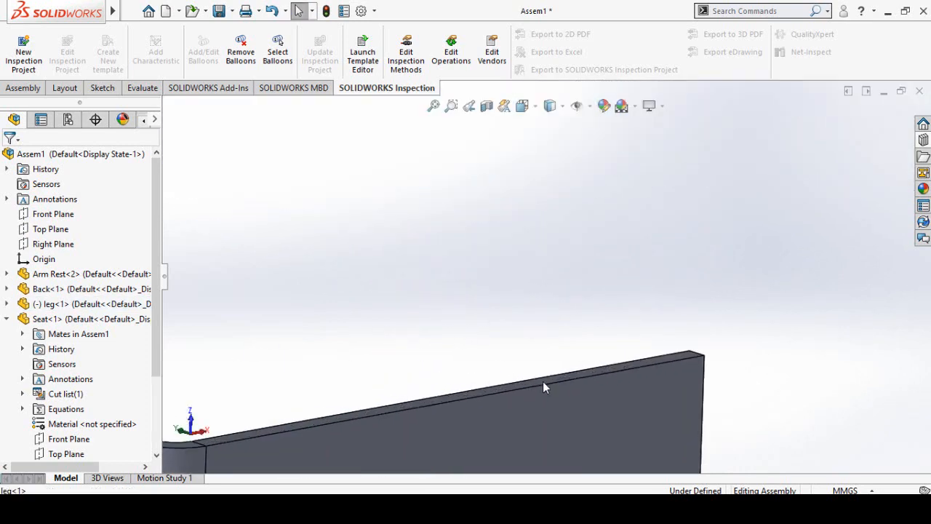
pyautogui.click(543, 381)
pyautogui.scroll(8, 407, 342)
pyautogui.moveTo(451, 294); pyautogui.dragTo(488, 207, button='middle')
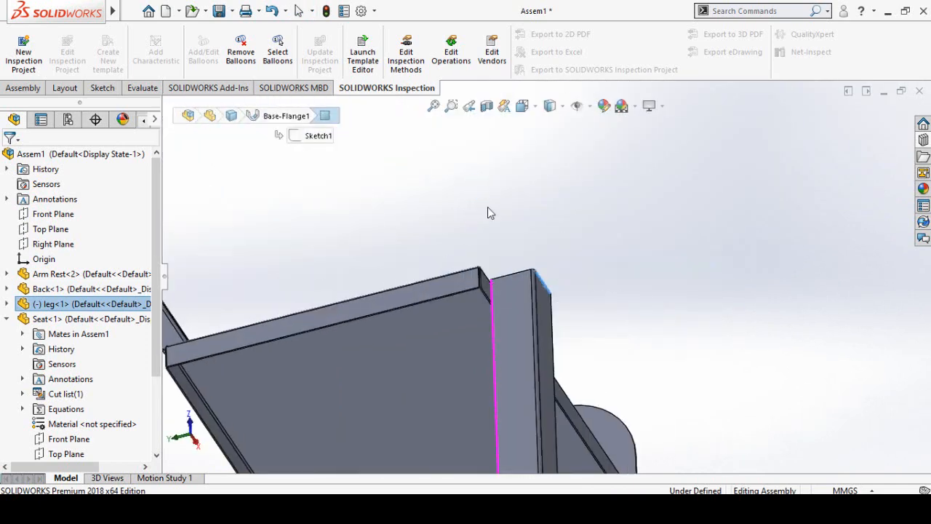
pyautogui.click(453, 323)
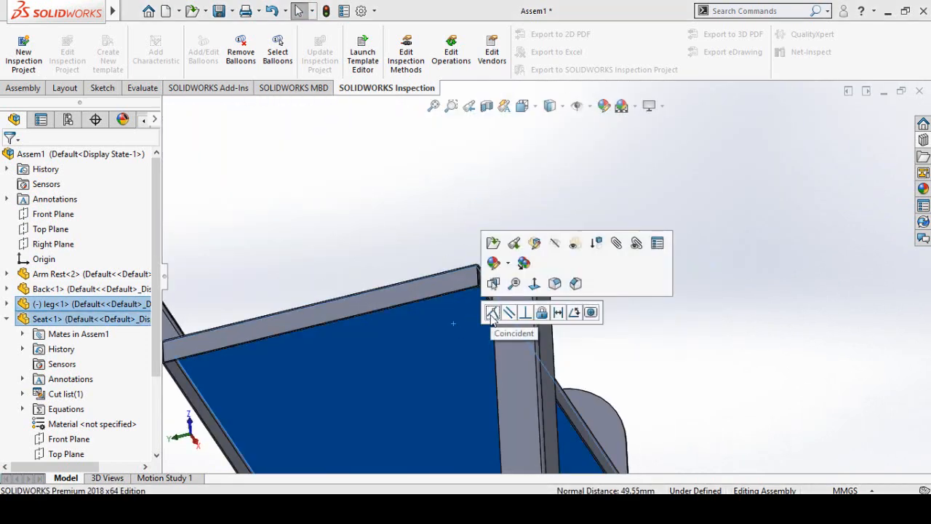
pyautogui.click(491, 313)
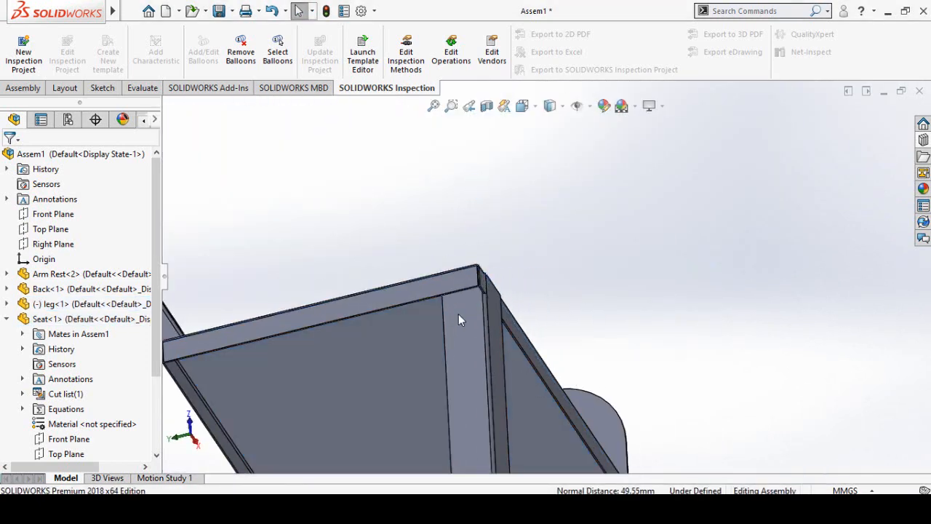
# - Make the leg's flange face coincident with the seat's side flange face at the front corner opposite the arm rest
pyautogui.click(458, 320)
pyautogui.moveTo(459, 320); pyautogui.dragTo(477, 376, button='middle')
pyautogui.keyDown('ctrl'); pyautogui.click(485, 378); pyautogui.keyUp('ctrl')
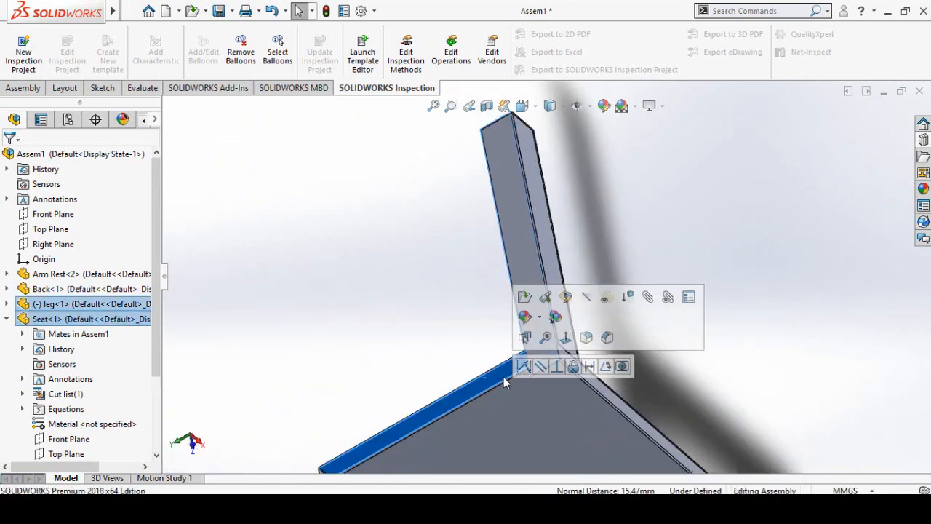
pyautogui.click(524, 366)
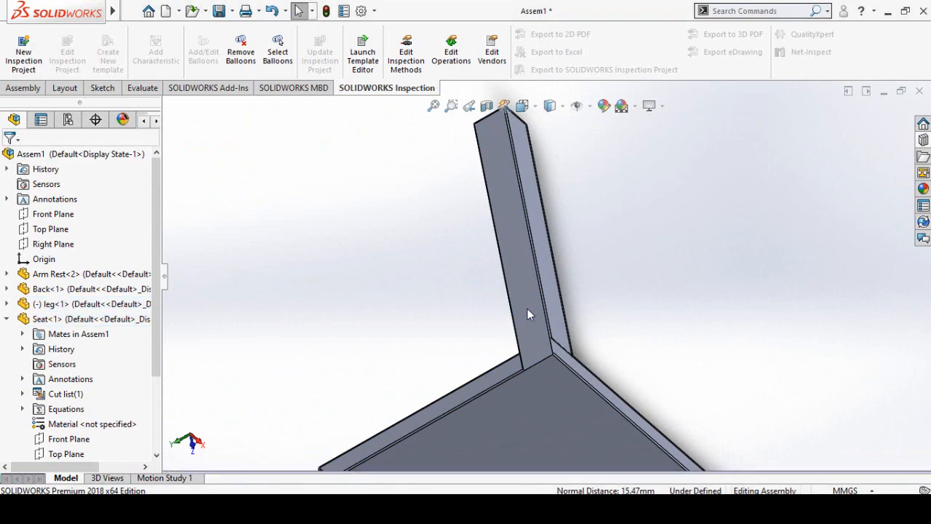
# - Slide the leg along the seat's side flange and make its other flange face coincident with the seat's front flange face
pyautogui.moveTo(528, 308); pyautogui.dragTo(586, 381)
pyautogui.click(582, 375)
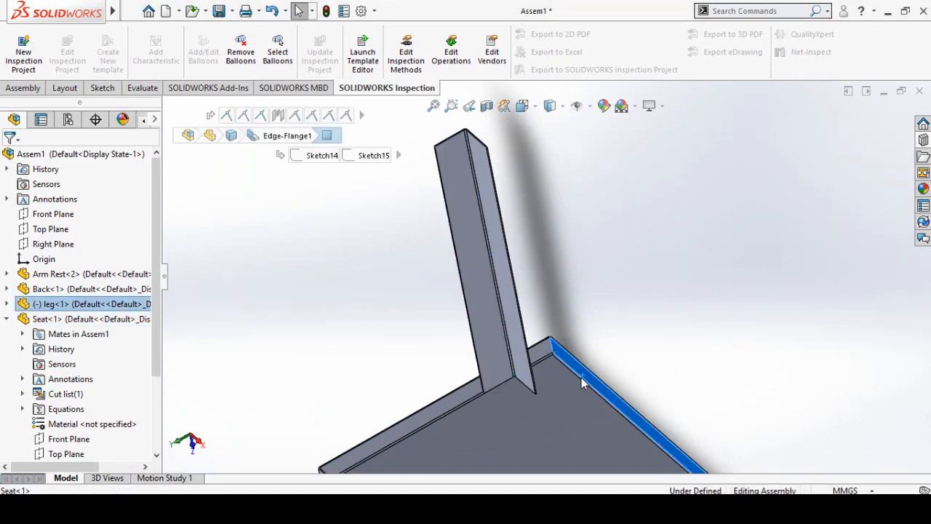
pyautogui.moveTo(505, 381); pyautogui.dragTo(495, 398, button='middle')
pyautogui.keyDown('ctrl'); pyautogui.click(499, 358); pyautogui.keyUp('ctrl')
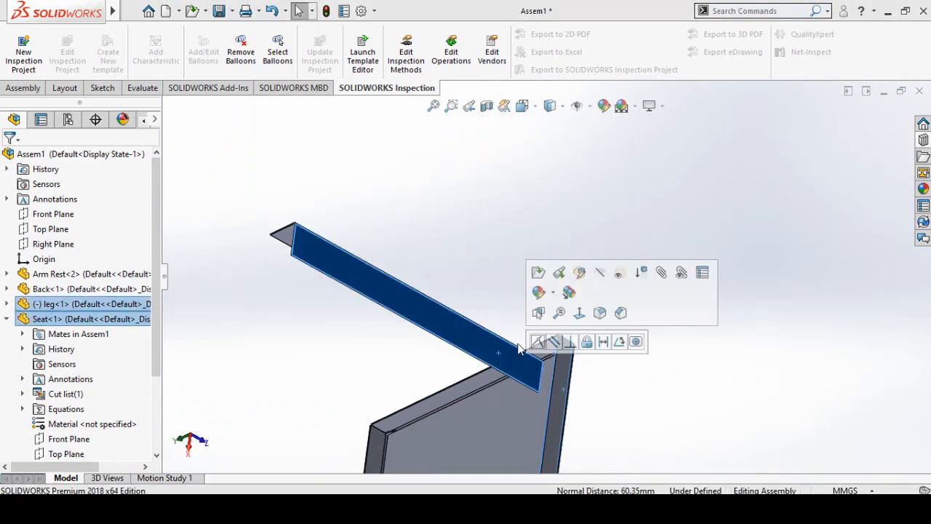
pyautogui.click(539, 341)
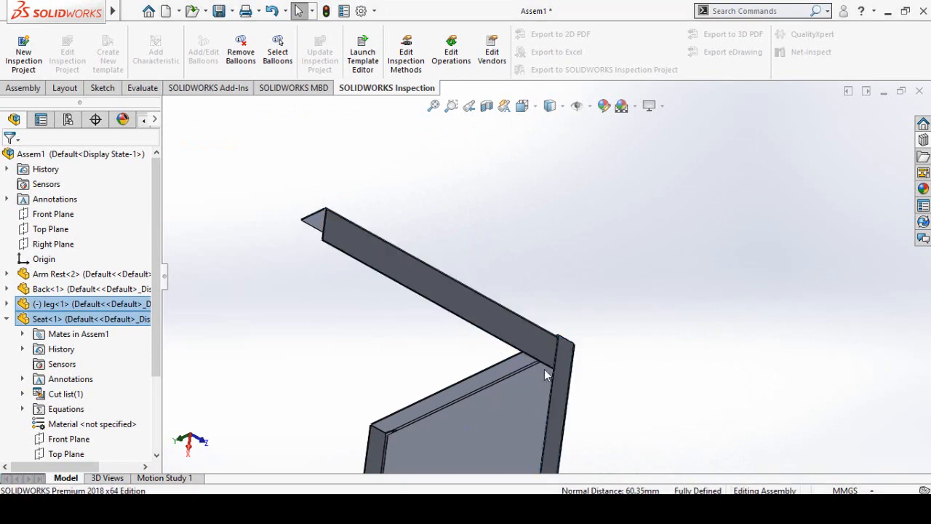
# - Examine the chair assembly from several sides to check how the leg sits under the seat's front corner
pyautogui.scroll(7, 540, 377)
pyautogui.moveTo(551, 358); pyautogui.dragTo(545, 233, button='middle')
pyautogui.scroll(1, 531, 416)
pyautogui.moveTo(511, 385); pyautogui.dragTo(524, 395, button='middle')
pyautogui.scroll(-6, 564, 359)
pyautogui.moveTo(563, 285)
pyautogui.mouseDown(button='middle')
pyautogui.moveTo(551, 266)
pyautogui.moveTo(564, 274)
pyautogui.mouseUp(button='middle')
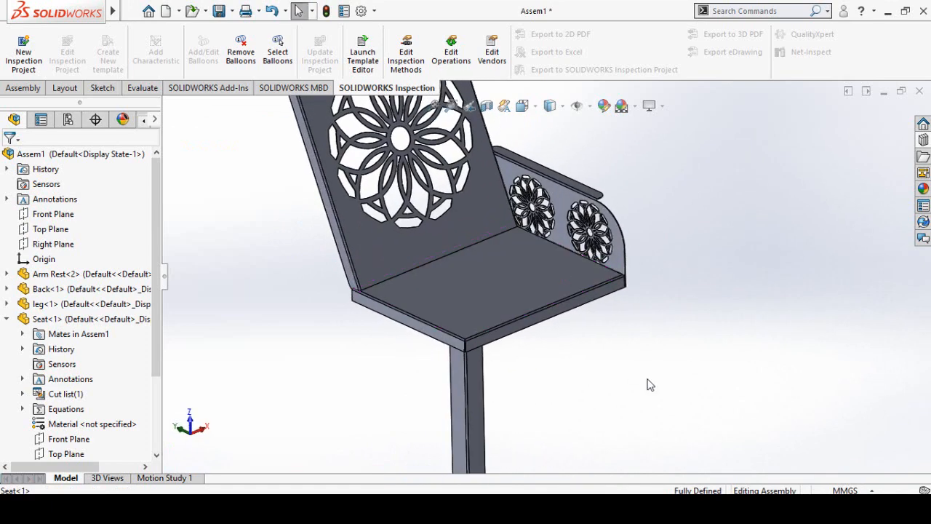
pyautogui.scroll(3, 616, 398)
pyautogui.scroll(-1, 608, 194)
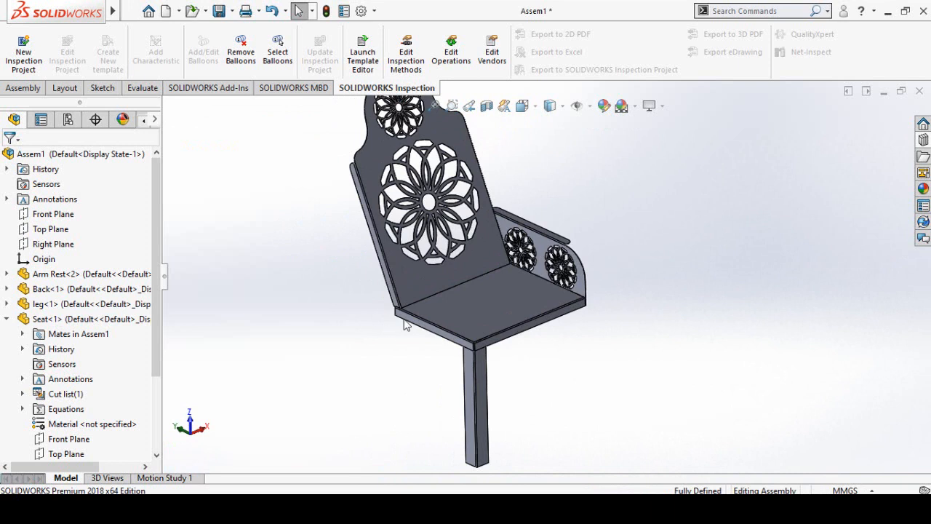
# - Start Mirror Components with the assembly's Right Plane as the mirror plane and the arm rest as the component to mirror
pyautogui.click(22, 88)
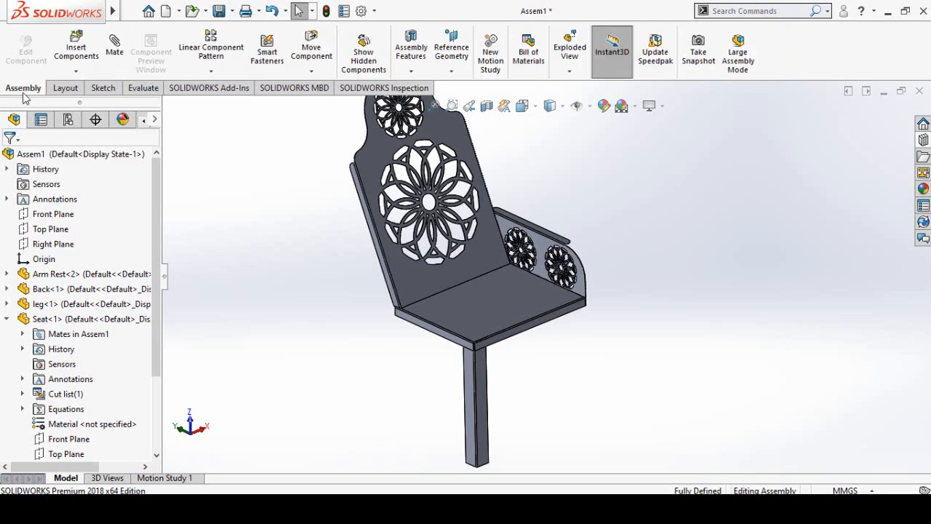
pyautogui.click(211, 73)
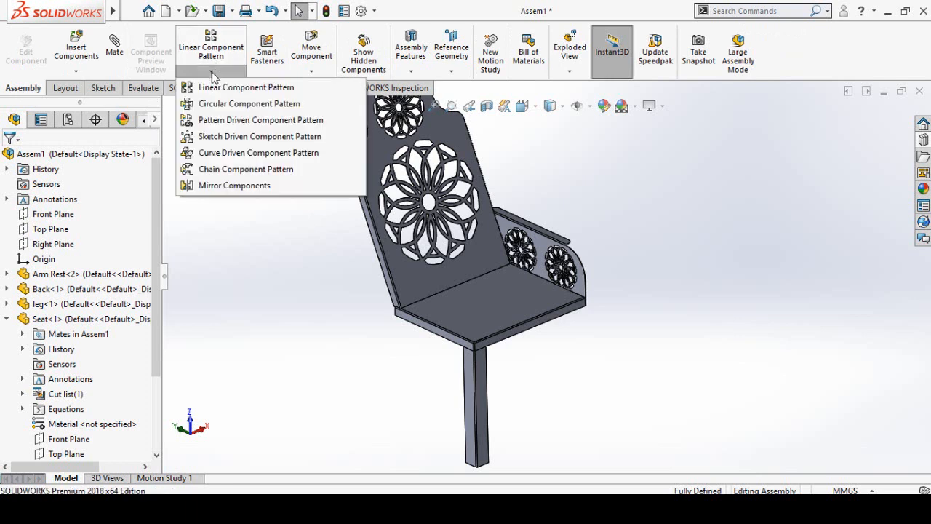
pyautogui.click(234, 186)
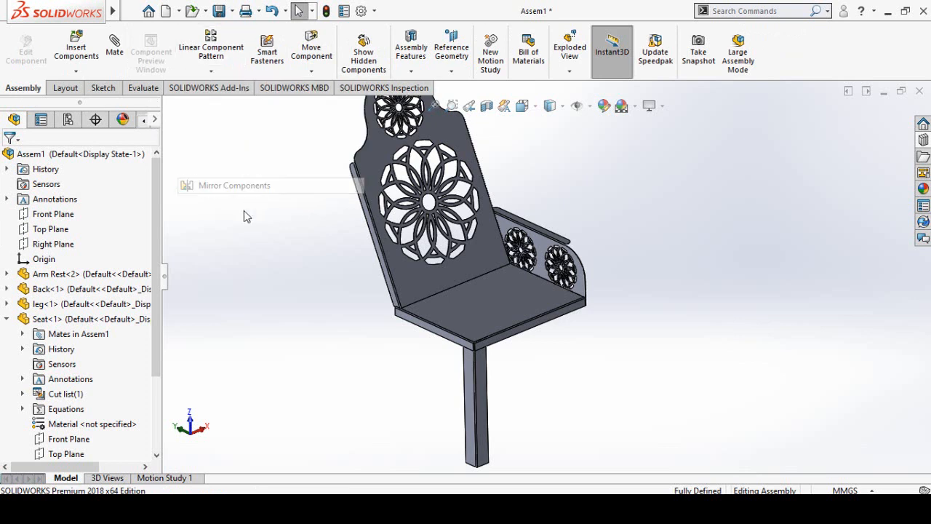
pyautogui.scroll(1, 258, 230)
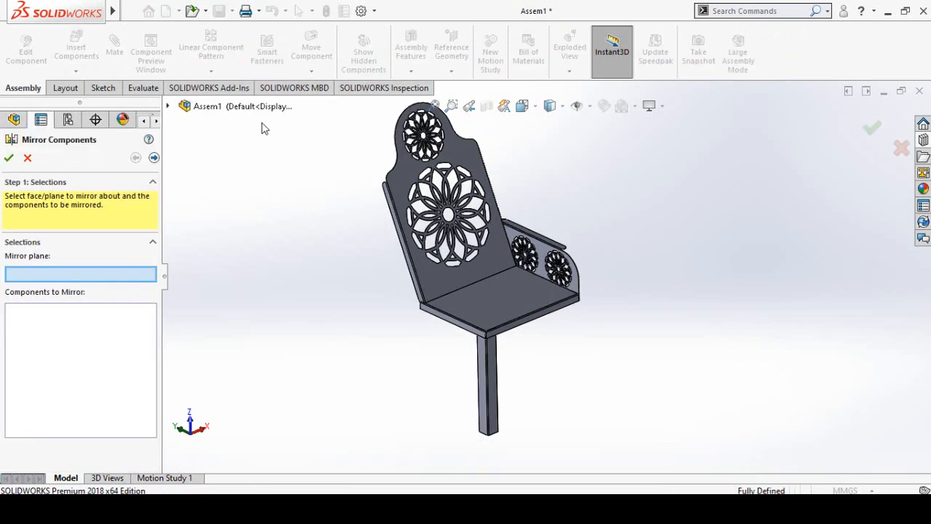
pyautogui.click(168, 107)
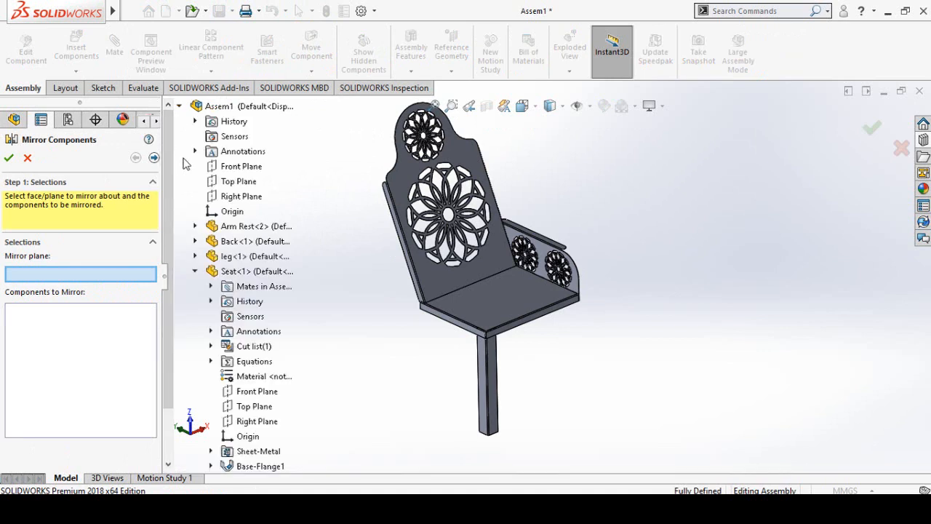
pyautogui.click(228, 198)
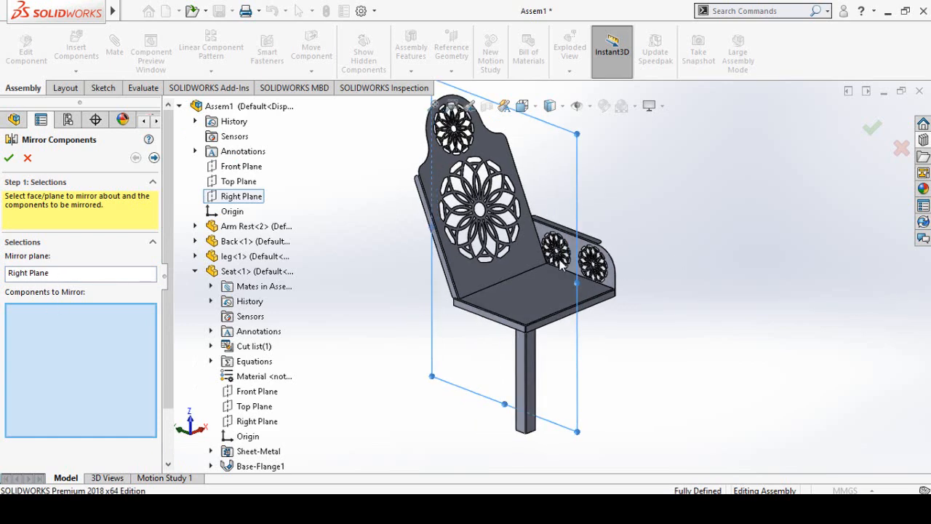
pyautogui.scroll(-3, 560, 244)
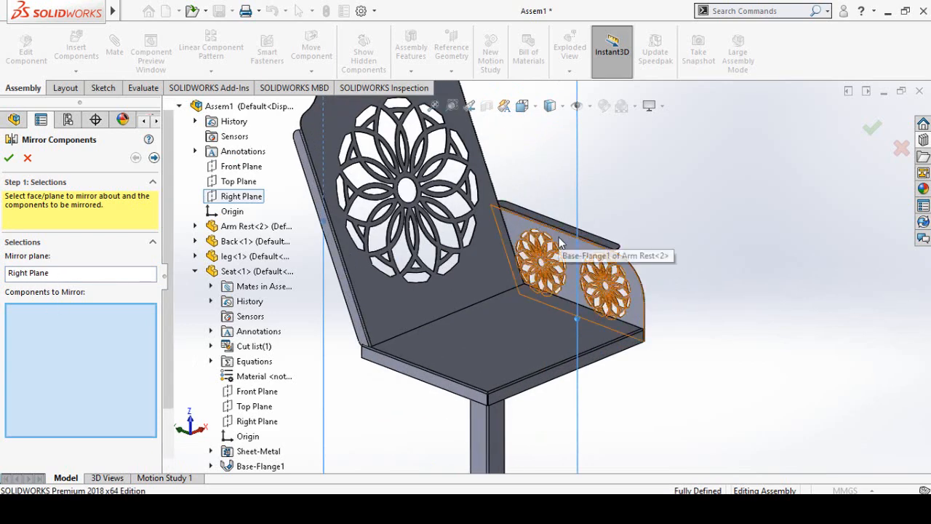
pyautogui.click(560, 244)
pyautogui.scroll(4, 560, 248)
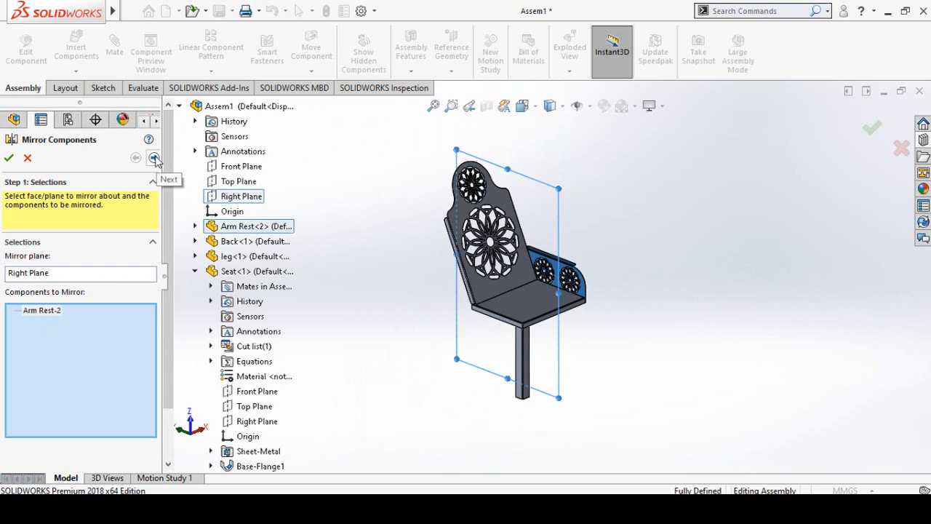
# - Create the mirrored arm rest as an opposite hand version and change the derived part's units to those of the base part
pyautogui.click(154, 158)
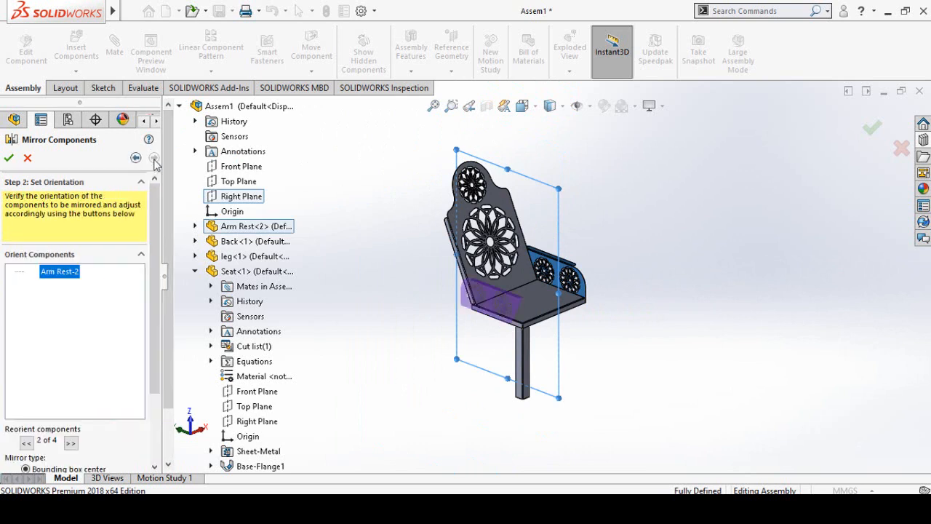
pyautogui.moveTo(158, 200); pyautogui.dragTo(155, 292)
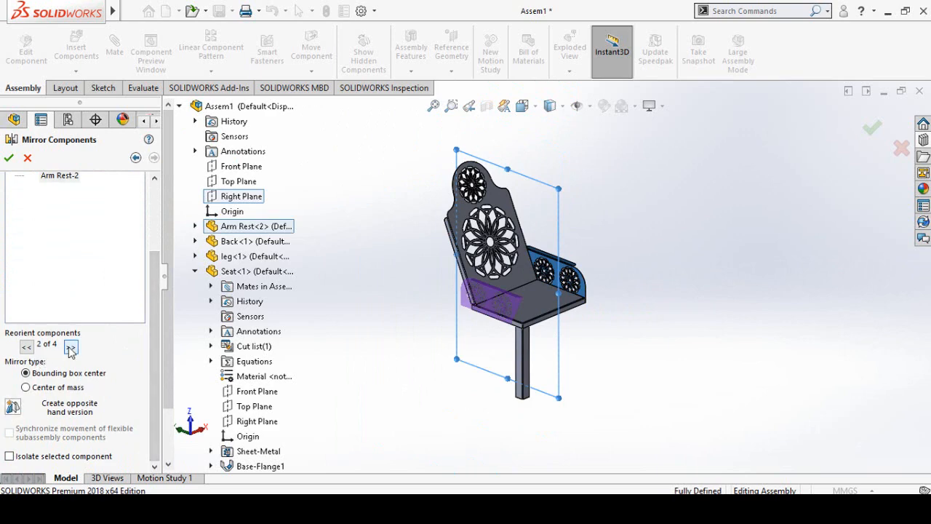
pyautogui.scroll(-5, 507, 325)
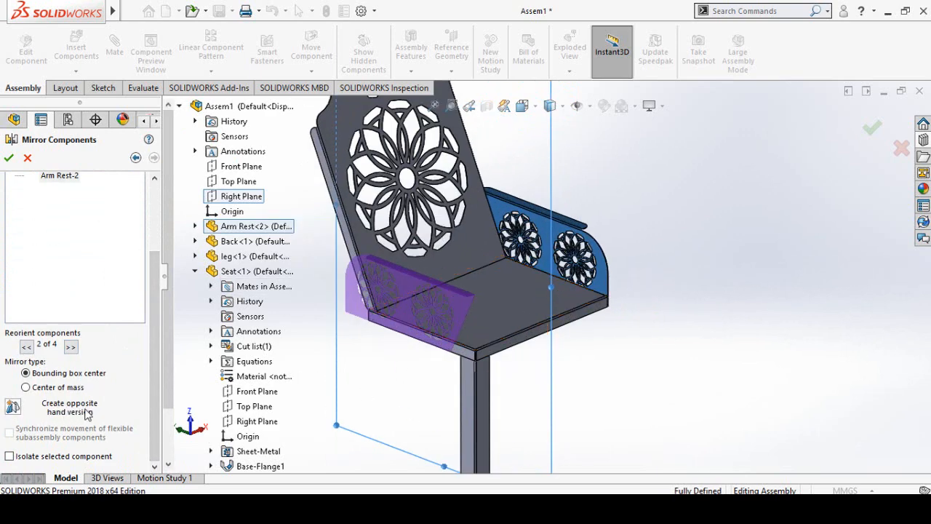
pyautogui.click(13, 407)
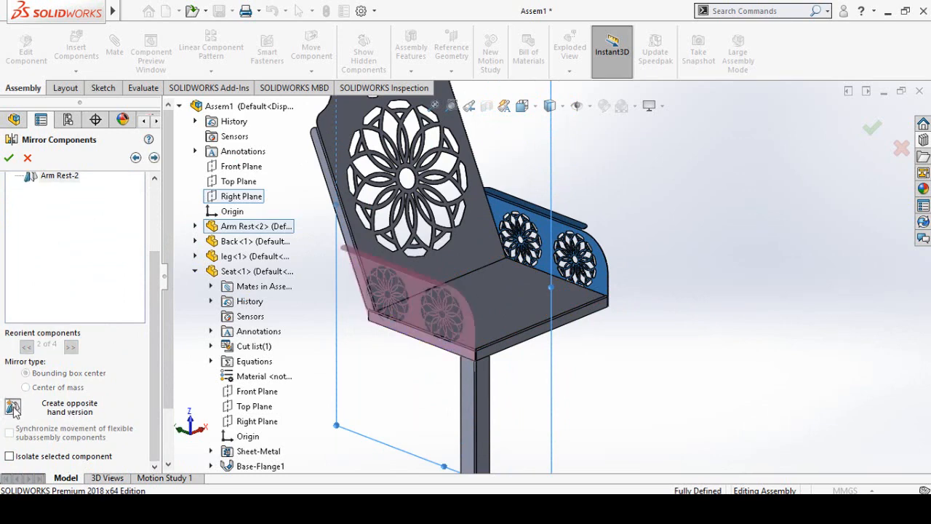
pyautogui.scroll(3, 444, 407)
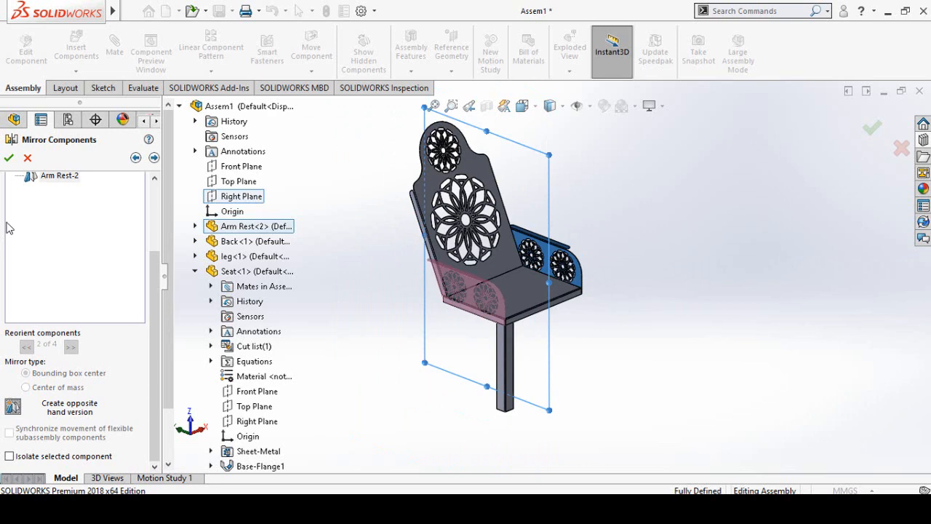
pyautogui.click(8, 159)
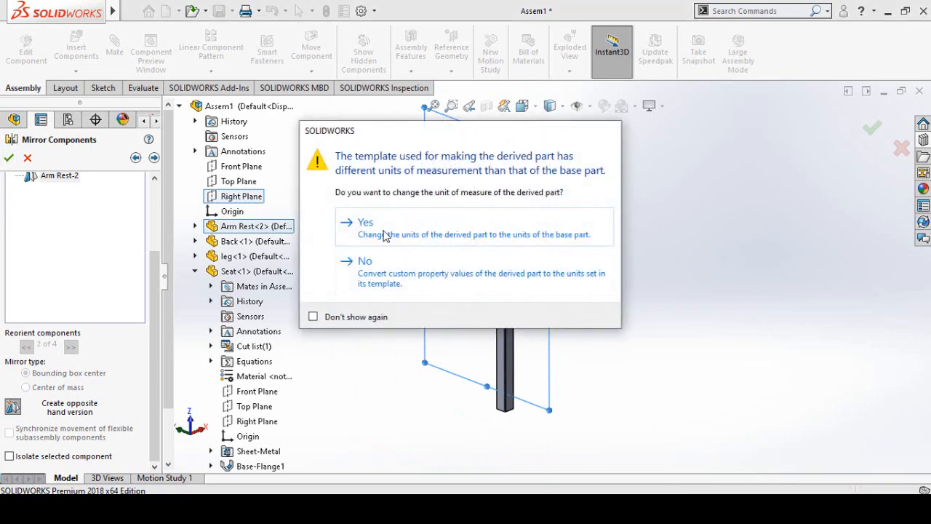
pyautogui.click(396, 232)
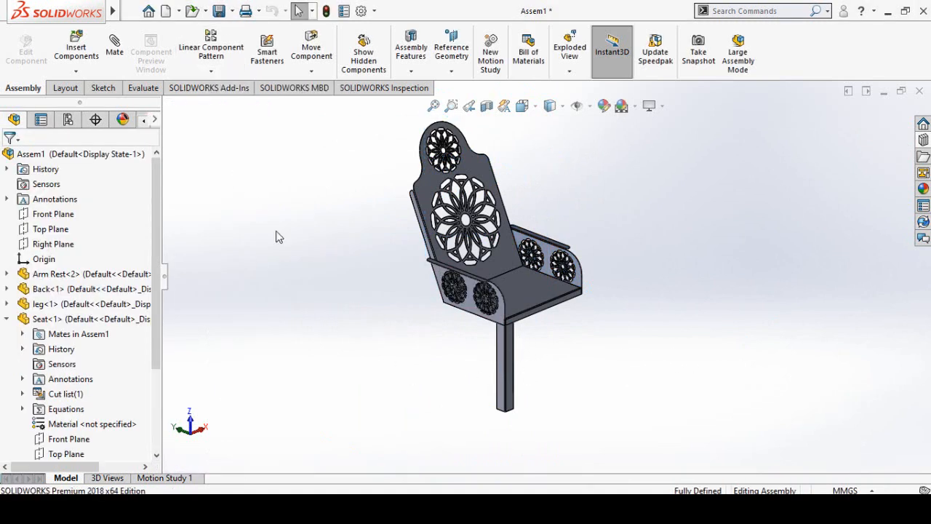
# - Mirror the front leg about the assembly's Top Plane to create the rear leg on the same side, keeping the default orientation
pyautogui.click(210, 71)
pyautogui.click(248, 187)
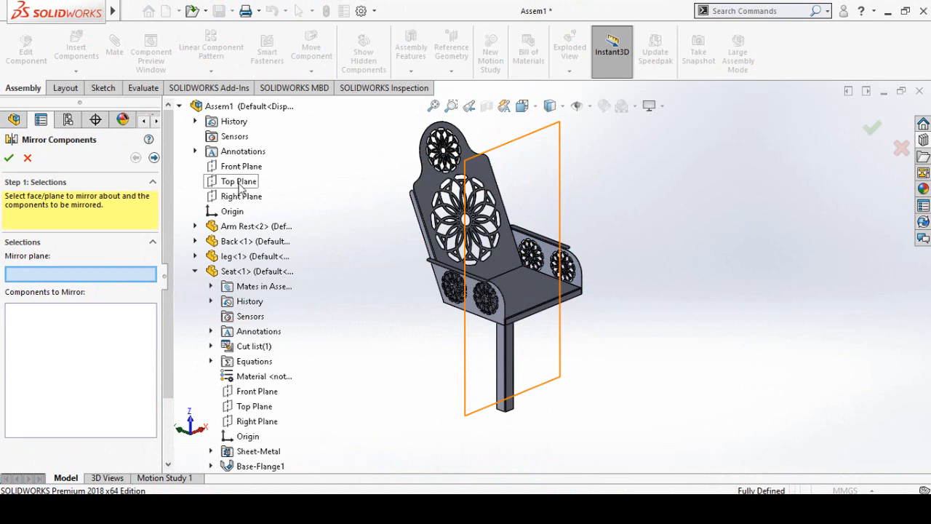
pyautogui.click(239, 184)
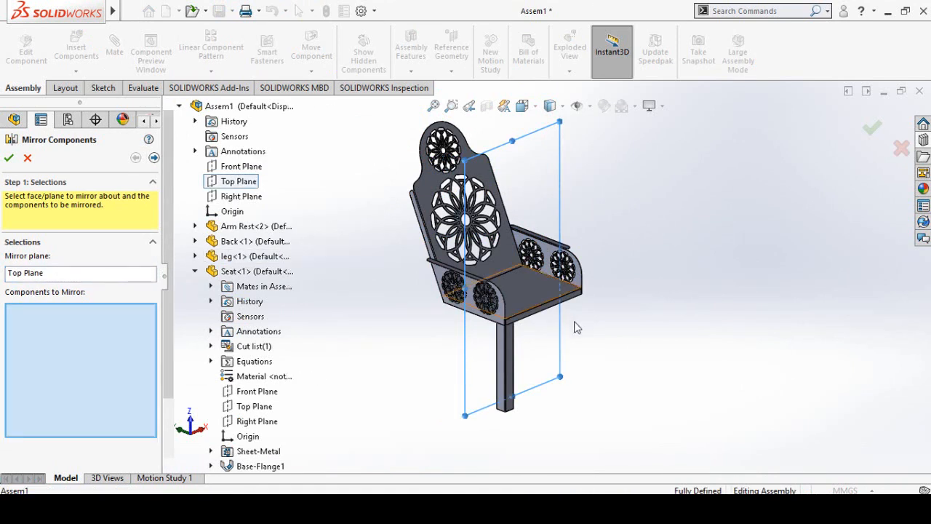
pyautogui.scroll(-3, 536, 345)
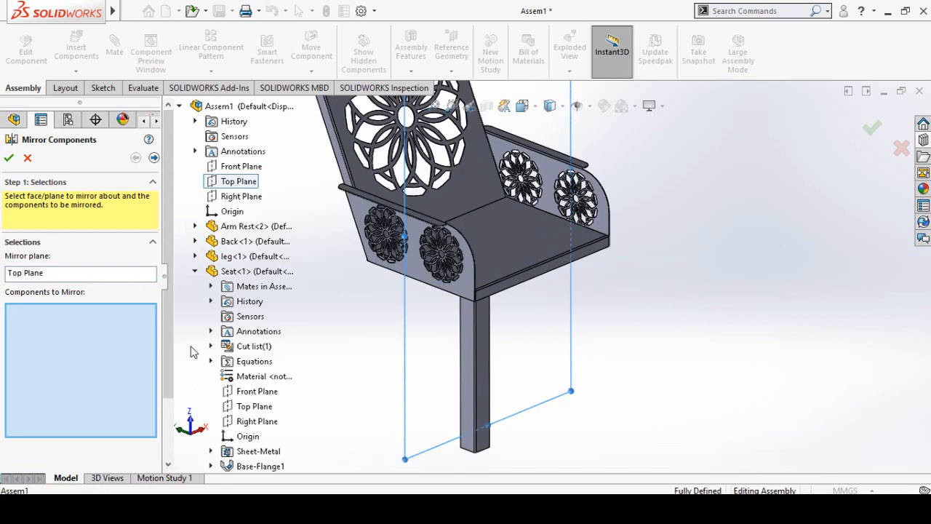
pyautogui.click(477, 348)
pyautogui.click(154, 158)
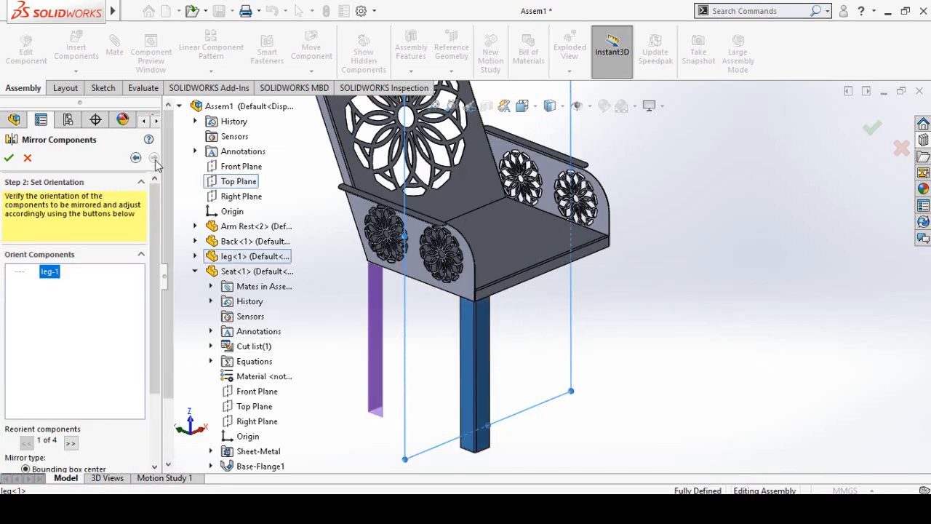
pyautogui.click(9, 158)
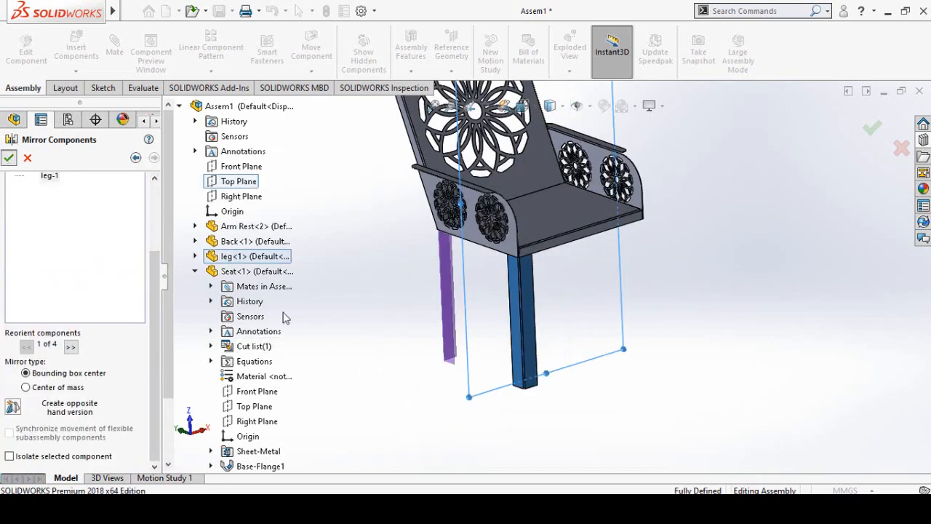
pyautogui.moveTo(505, 386)
pyautogui.mouseDown(button='middle')
pyautogui.moveTo(516, 381)
pyautogui.moveTo(499, 373)
pyautogui.mouseUp(button='middle')
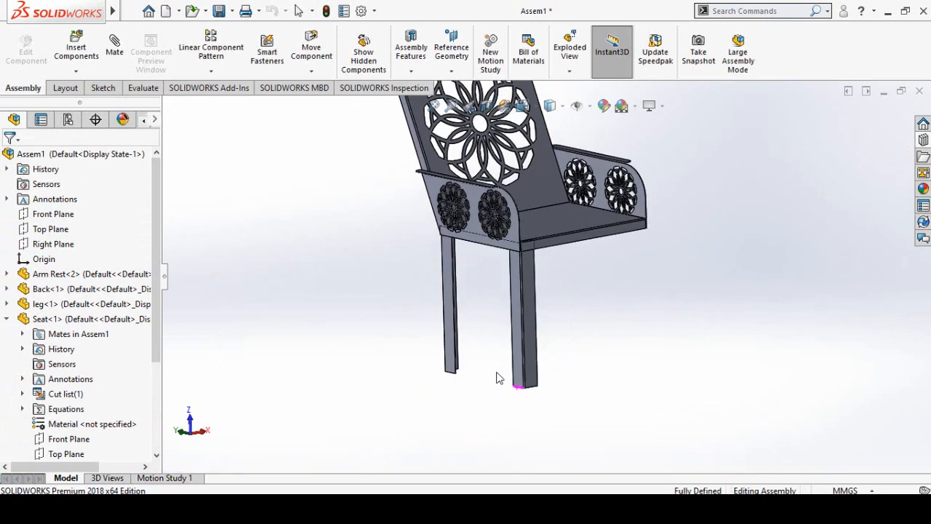
# - Mirror the front leg and its mirrored rear copy about the assembly's Right Plane to create both legs on the opposite side
pyautogui.click(215, 72)
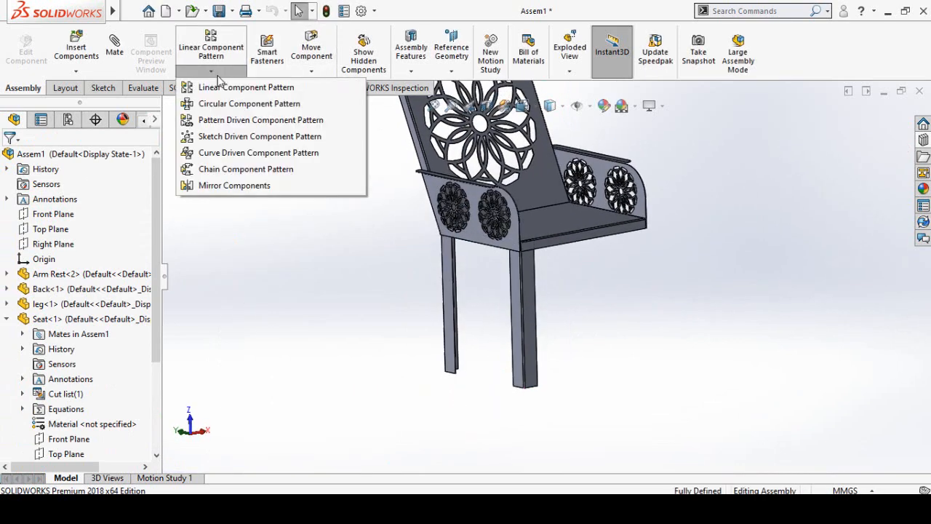
pyautogui.click(235, 185)
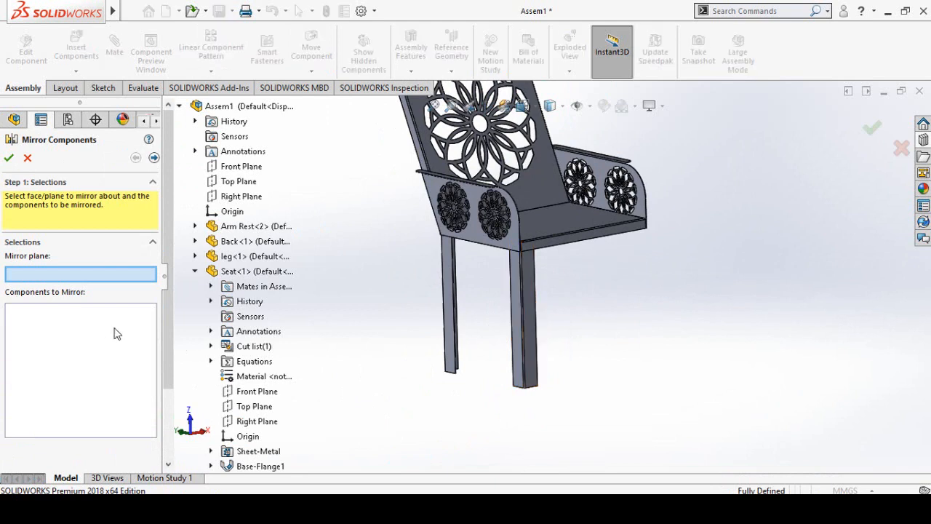
pyautogui.click(227, 200)
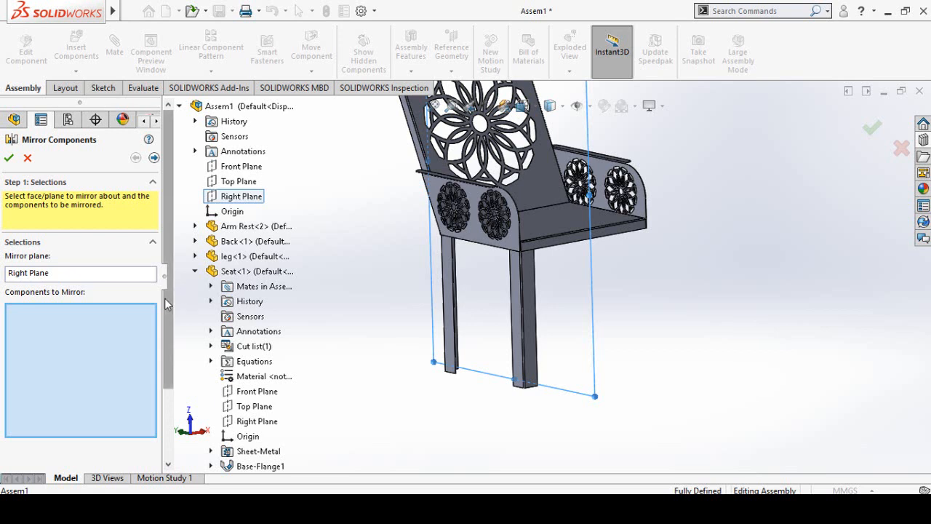
pyautogui.scroll(-2, 166, 304)
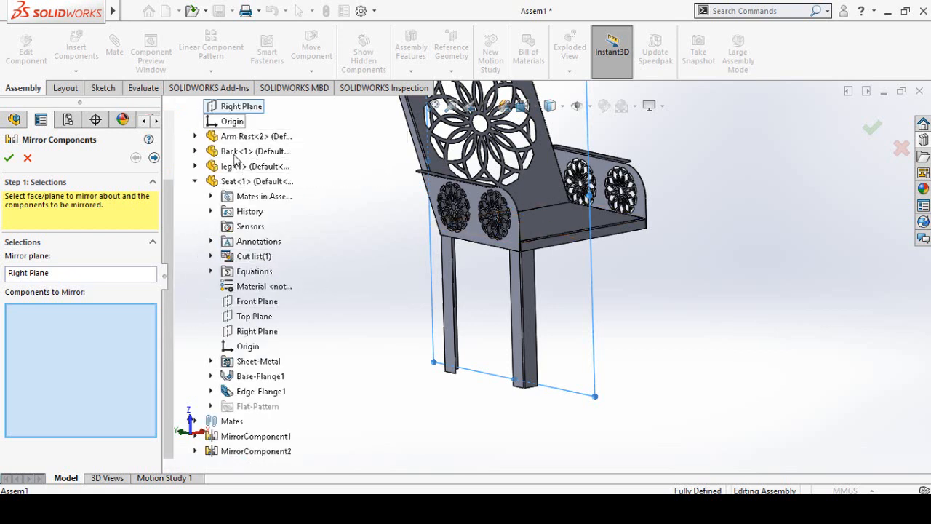
pyautogui.click(257, 454)
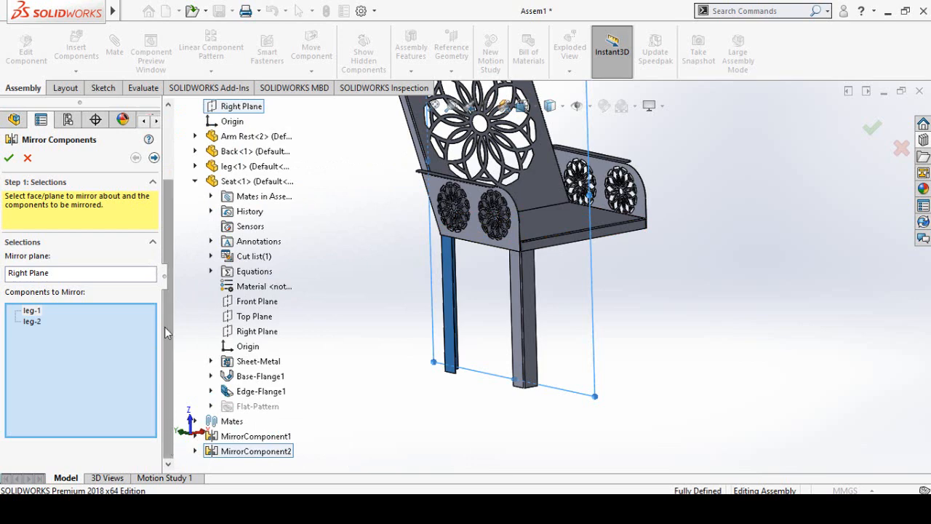
pyautogui.click(153, 159)
pyautogui.moveTo(678, 391)
pyautogui.mouseDown(button='middle')
pyautogui.moveTo(703, 389)
pyautogui.moveTo(671, 390)
pyautogui.mouseUp(button='middle')
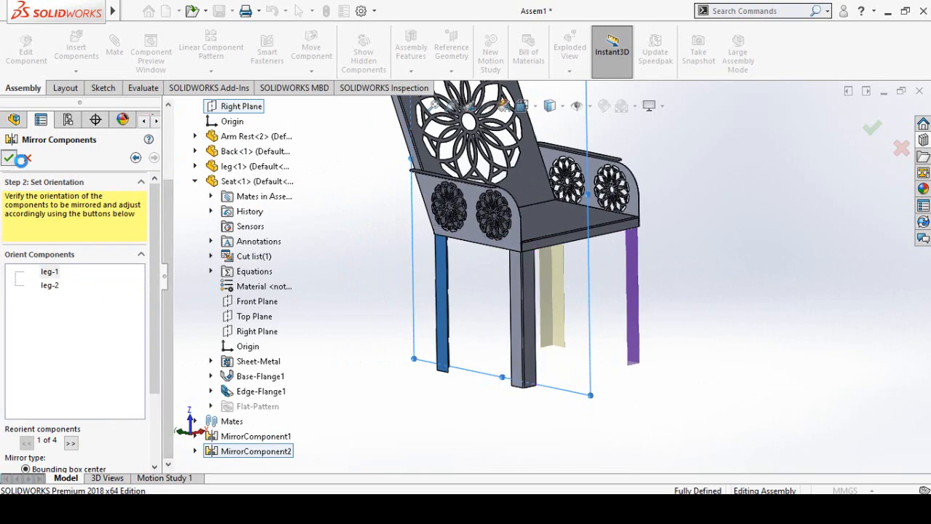
pyautogui.click(8, 158)
pyautogui.press('f')
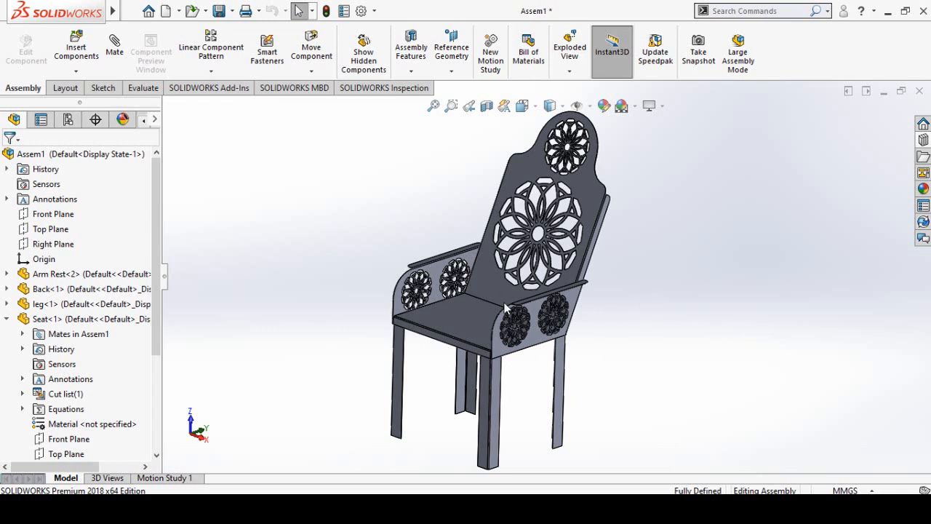
# - Open the chair's Back part from the assembly in its own window
pyautogui.click(499, 281)
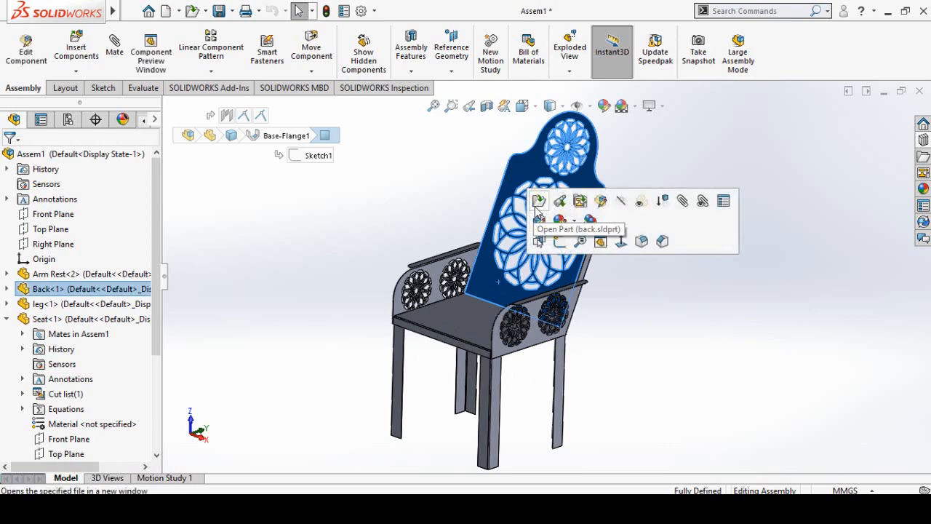
pyautogui.click(538, 203)
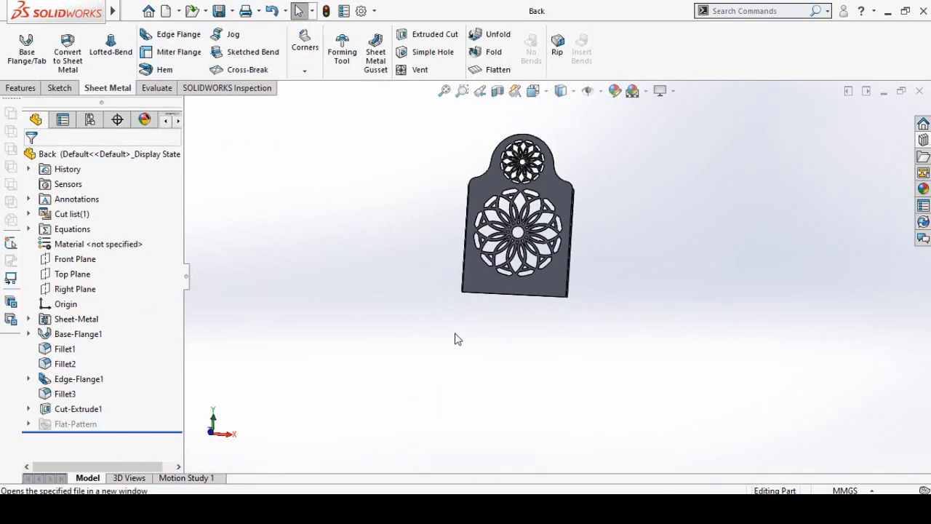
pyautogui.moveTo(457, 339); pyautogui.dragTo(551, 173, button='middle')
pyautogui.scroll(-2, 553, 161)
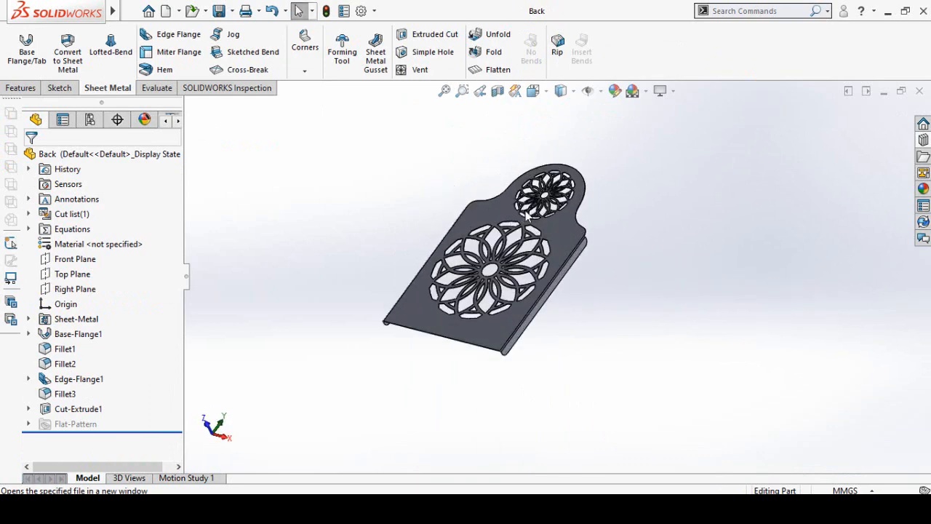
pyautogui.scroll(-2, 529, 211)
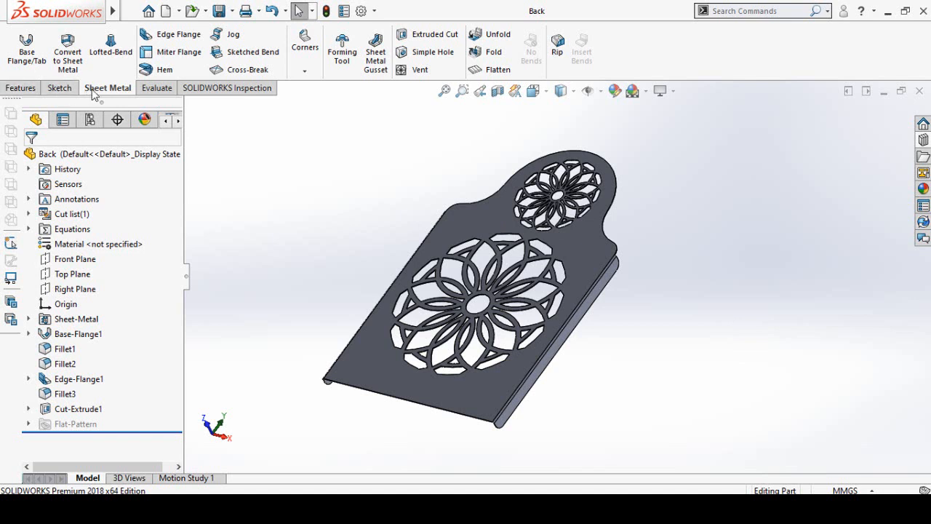
# - Flatten the Back sheet metal part and orient the view normal to its flat pattern face
pyautogui.click(496, 70)
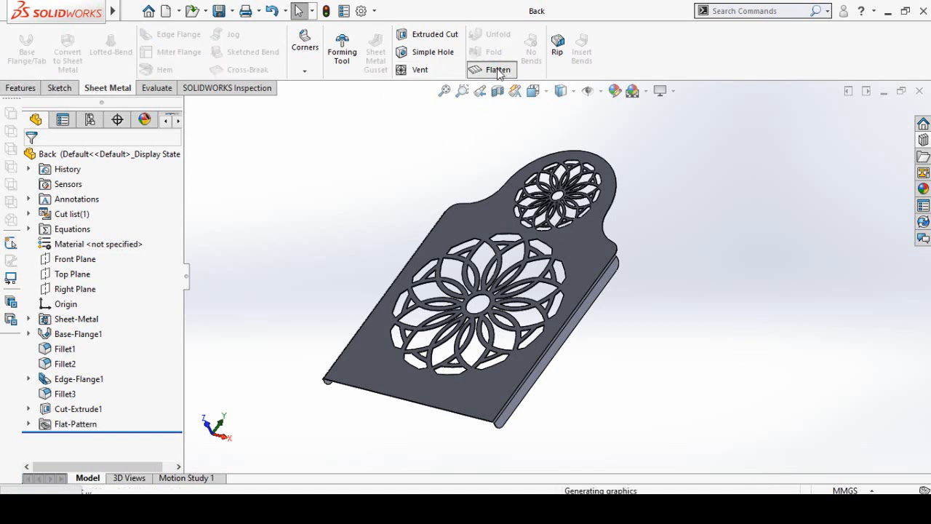
pyautogui.click(498, 207)
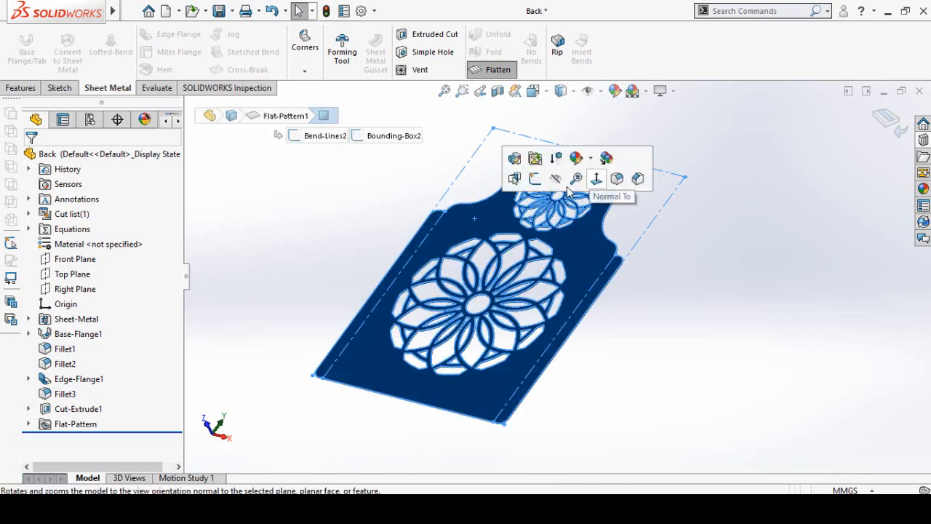
pyautogui.click(595, 180)
pyautogui.click(784, 316)
pyautogui.scroll(1, 698, 299)
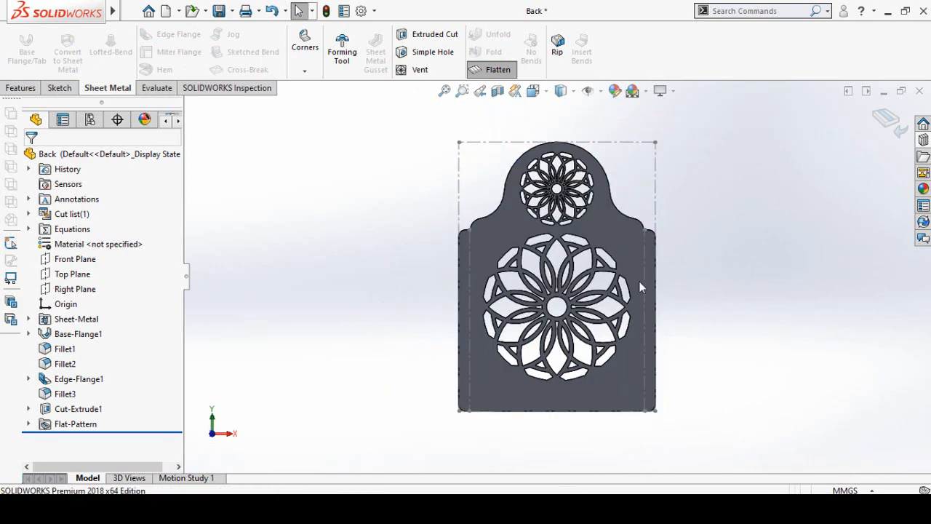
# - Save the Back part and try to export its flat pattern in Dxf (*.dxf) format
pyautogui.click(219, 11)
pyautogui.click(231, 11)
pyautogui.click(240, 42)
pyautogui.click(291, 280)
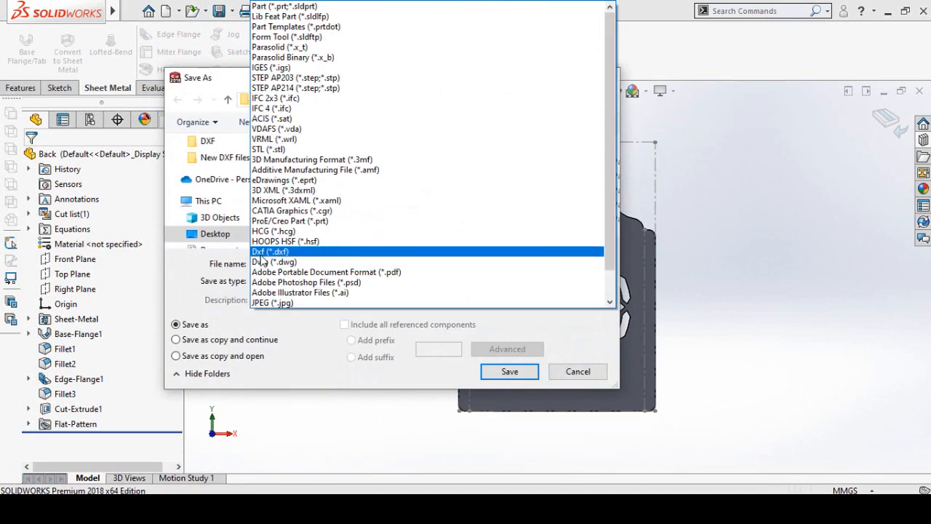
pyautogui.click(291, 245)
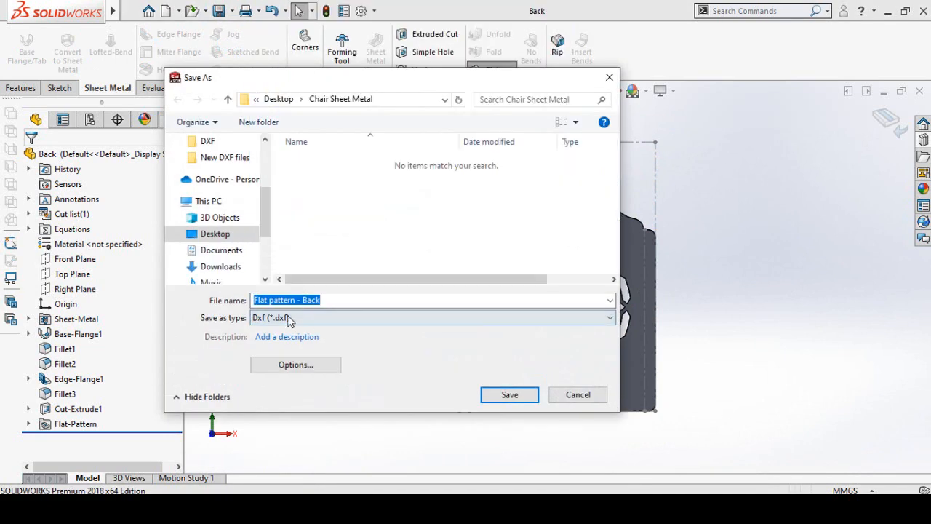
pyautogui.click(579, 395)
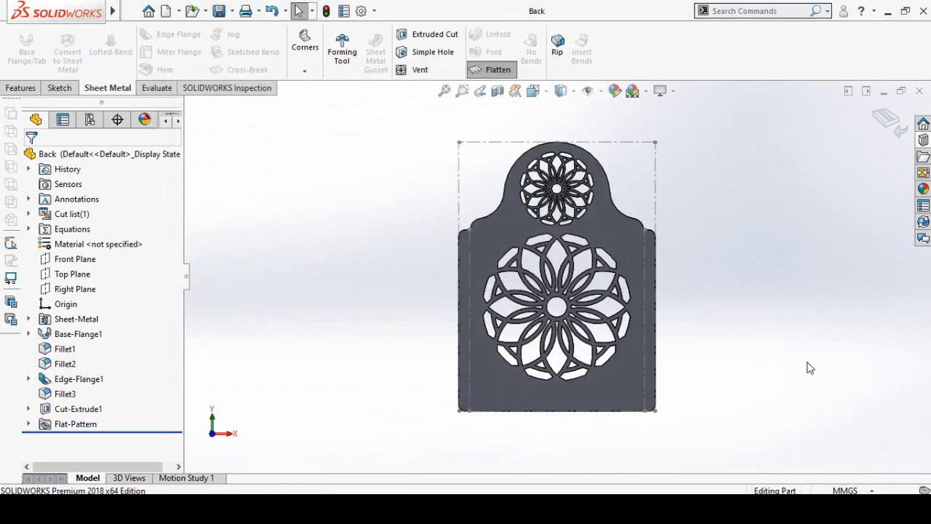
# - Exit the flattened state of the Back part, then close the part with its changes saved and return to the assembly
pyautogui.click(888, 122)
pyautogui.moveTo(827, 295); pyautogui.dragTo(794, 215, button='middle')
pyautogui.click(919, 92)
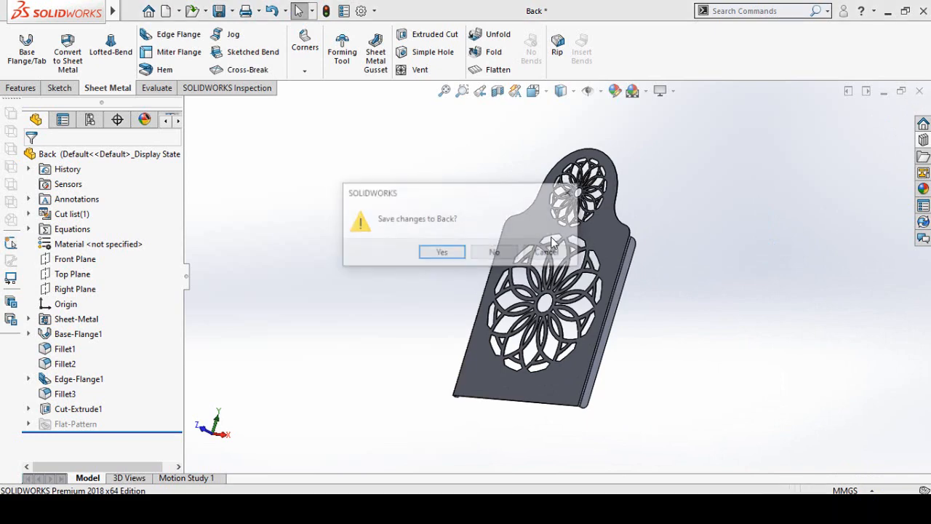
pyautogui.click(441, 253)
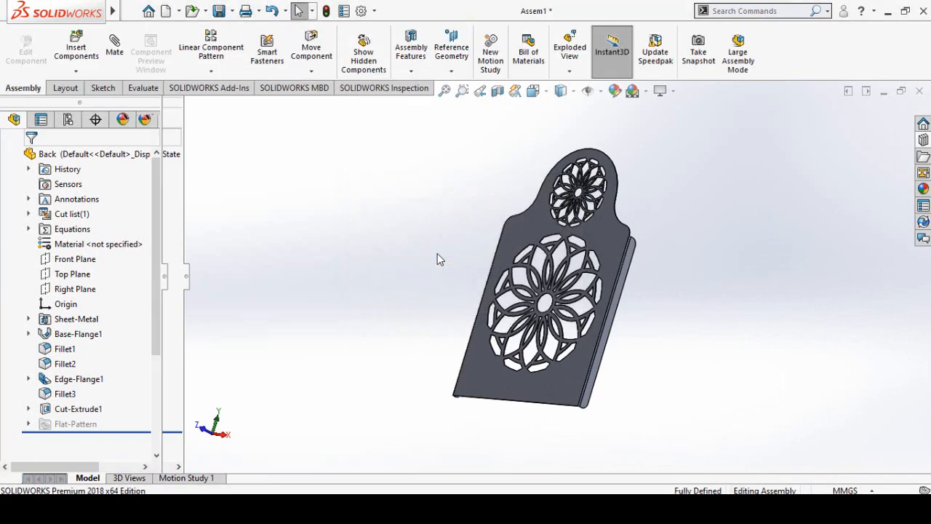